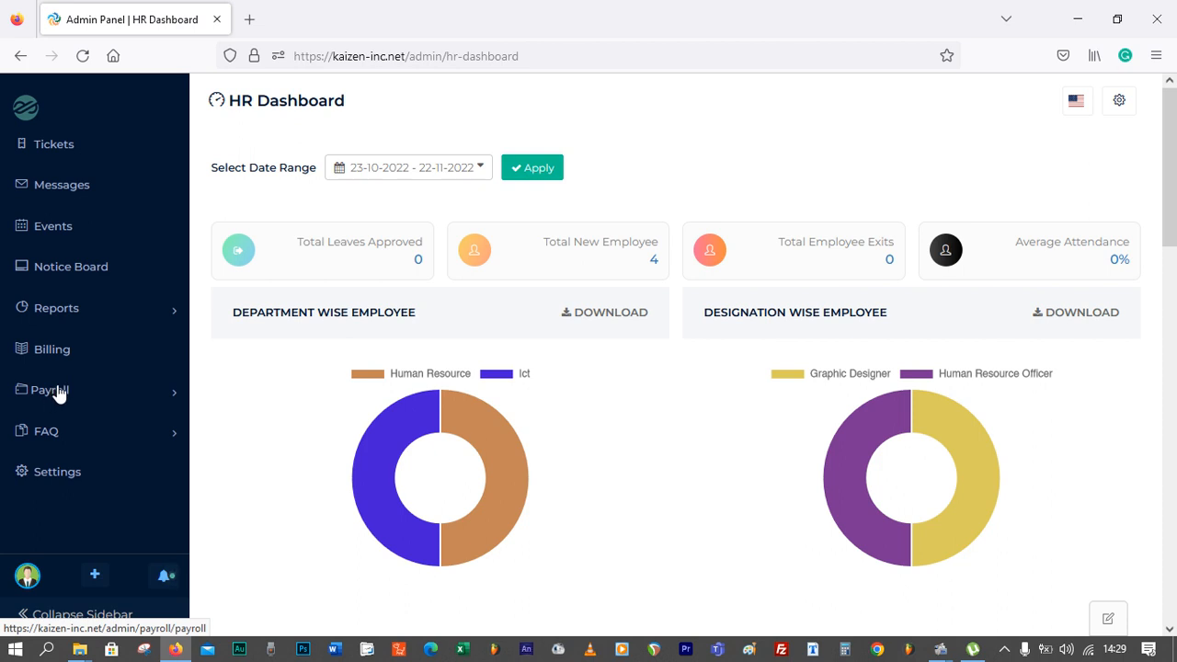
Open the Employee Salary page under Payroll
left_click(165, 397)
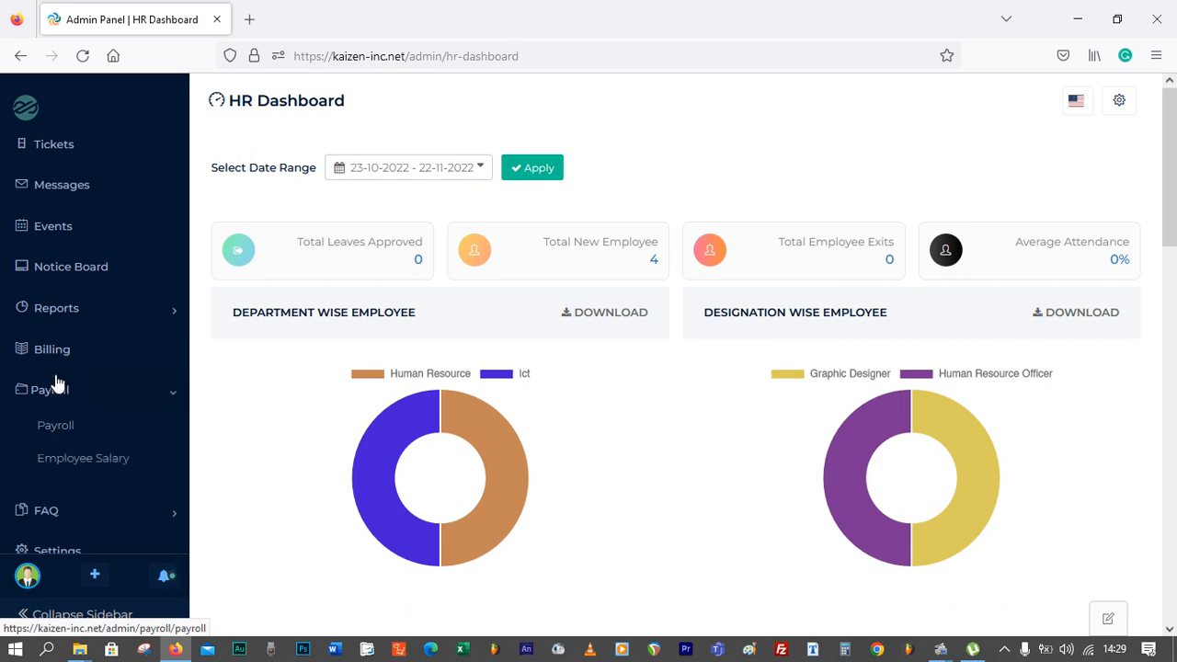
left_click(57, 425)
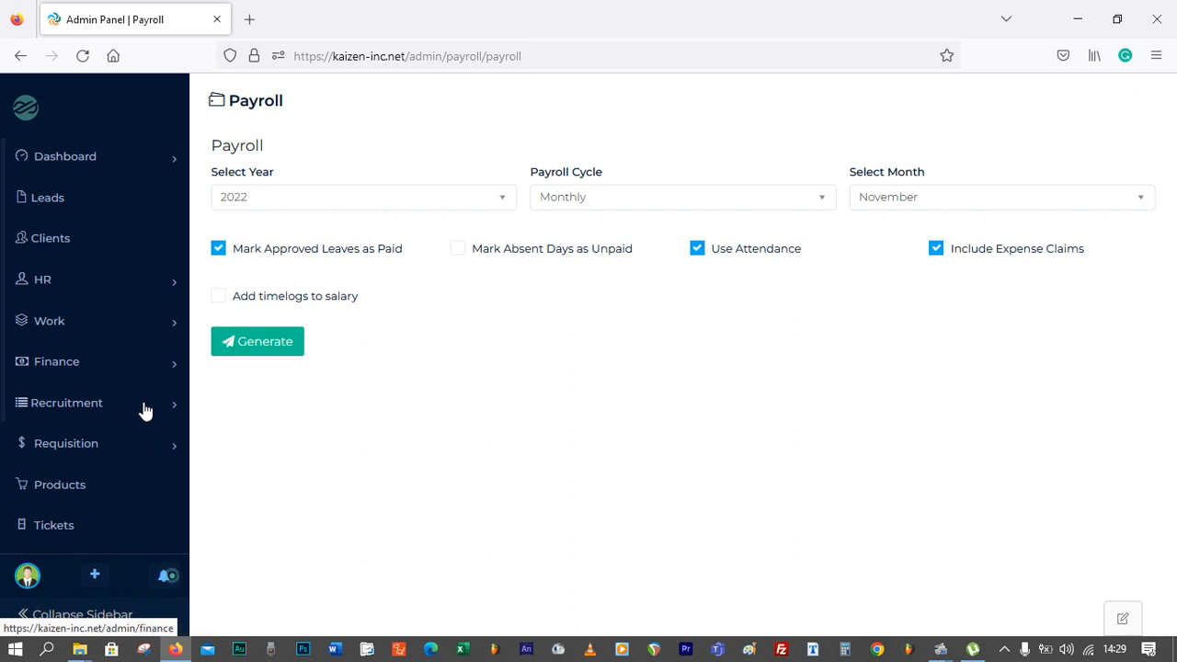
scroll(142, 410, "down", 5)
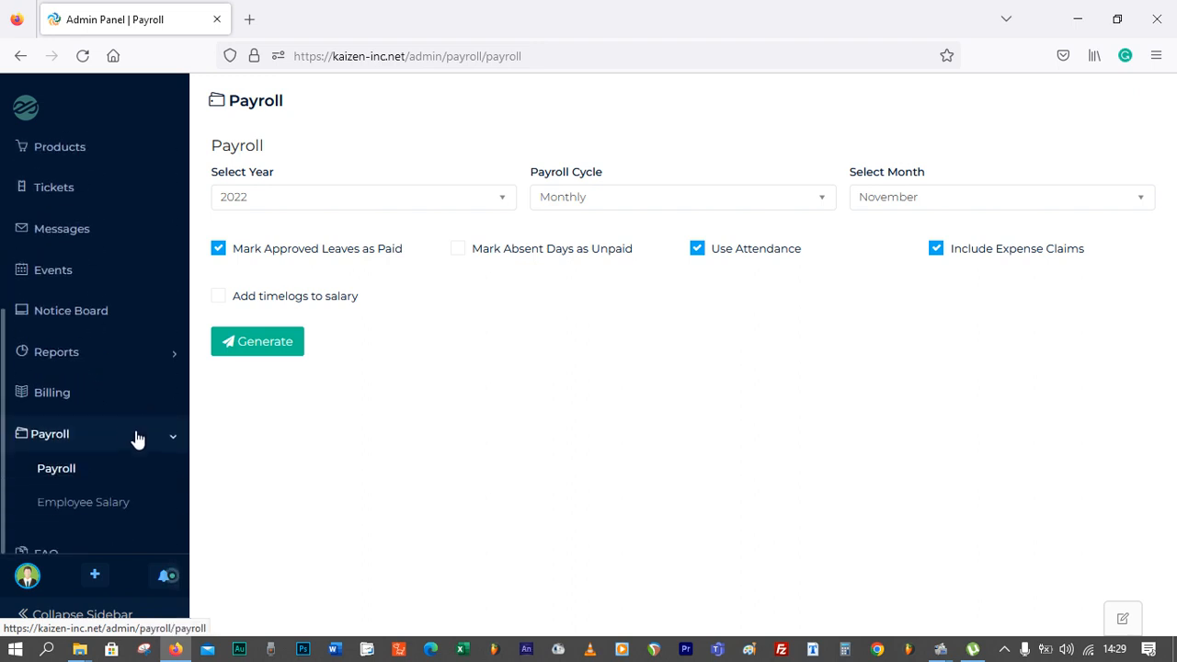
left_click(108, 505)
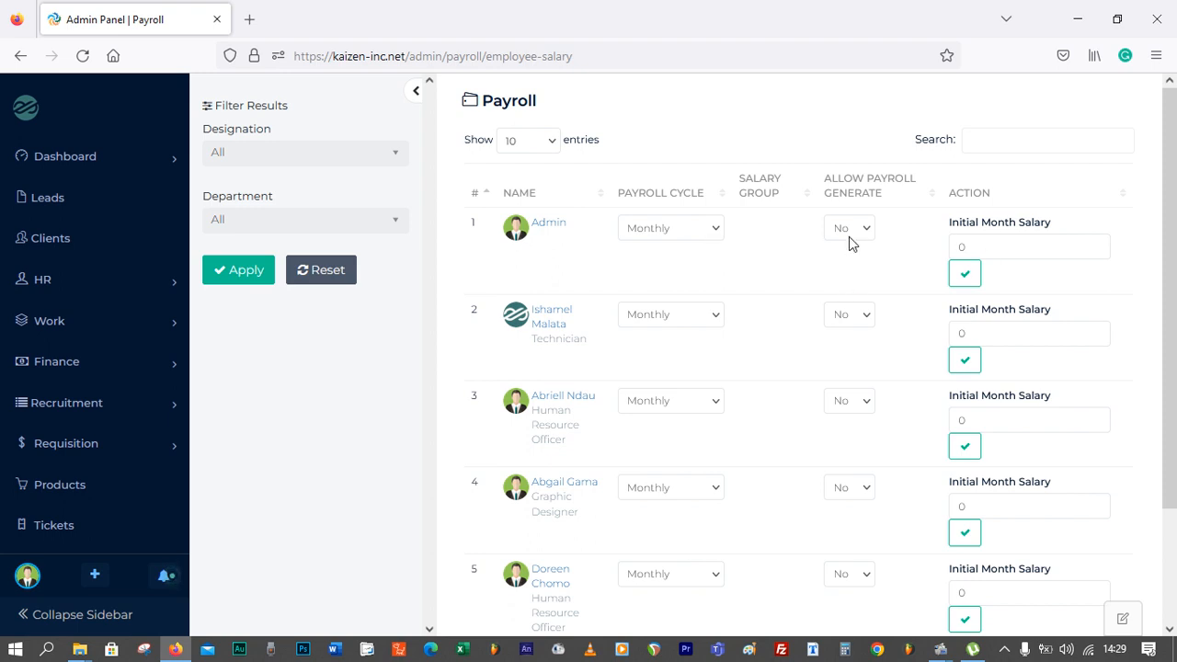
Set the second employee's (Technician) initial month salary to 433300 and save it
scroll(645, 302, "down", 1)
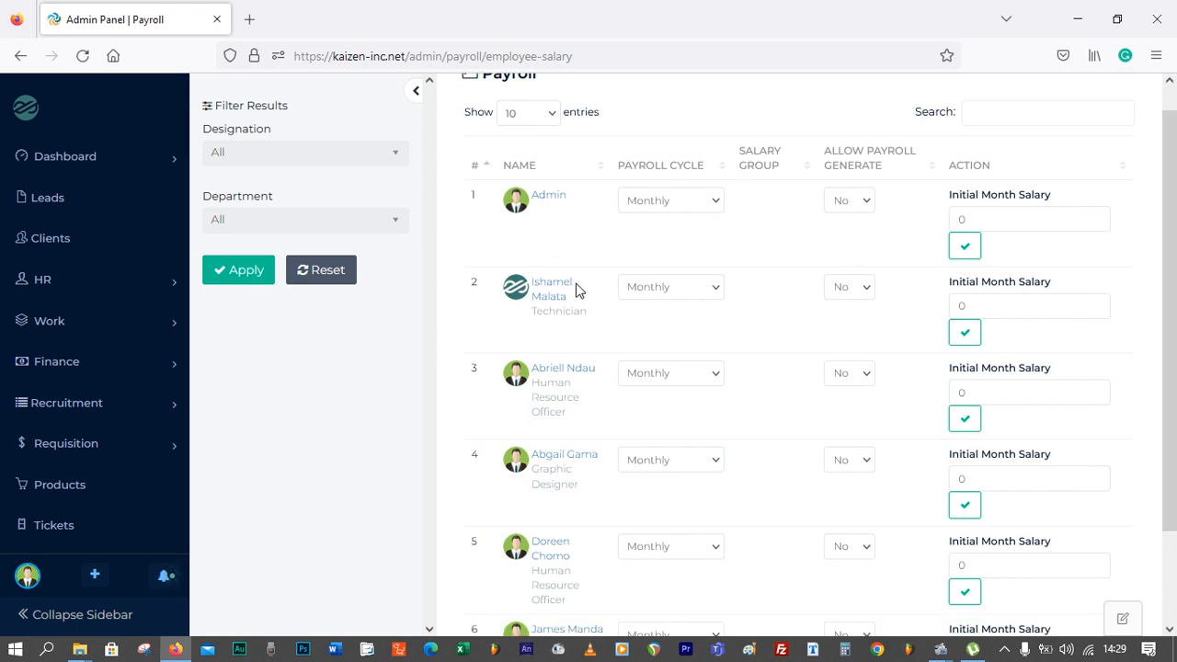
double_click(986, 307)
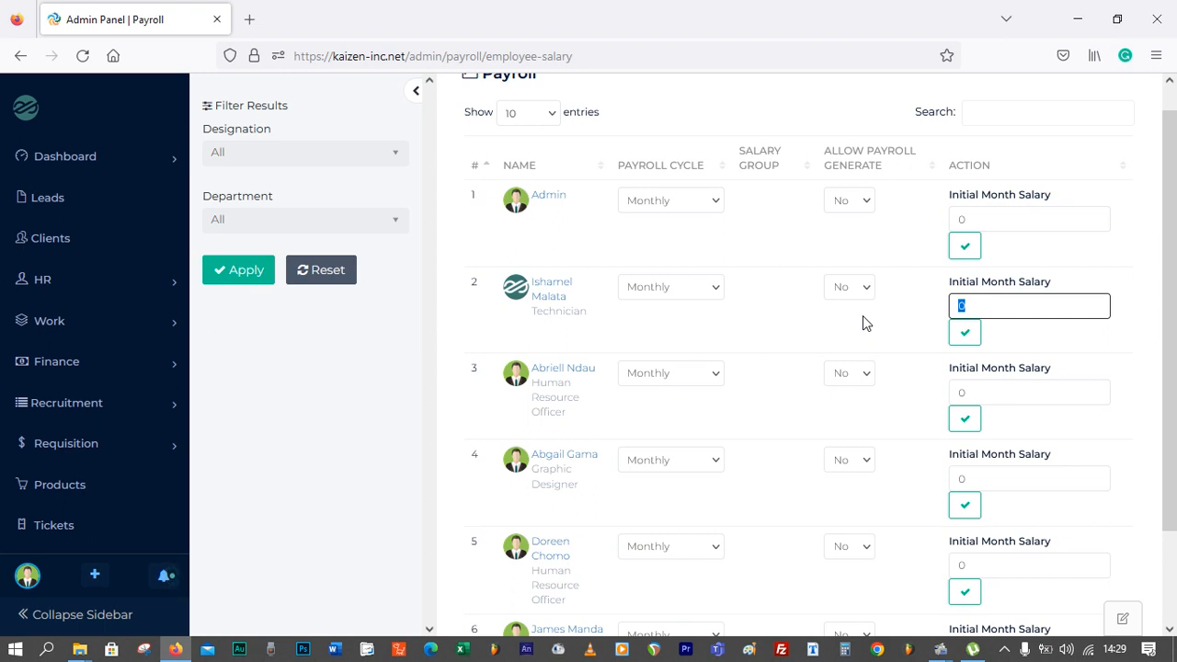
type("433300")
double_click(986, 391)
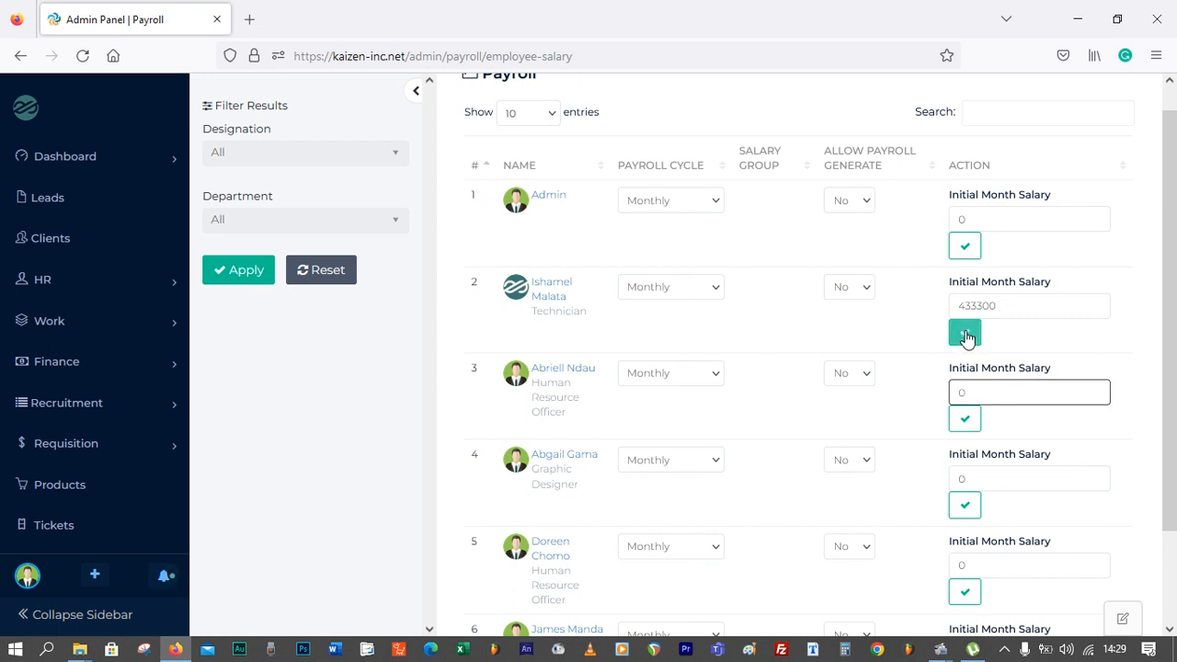
left_click(964, 332)
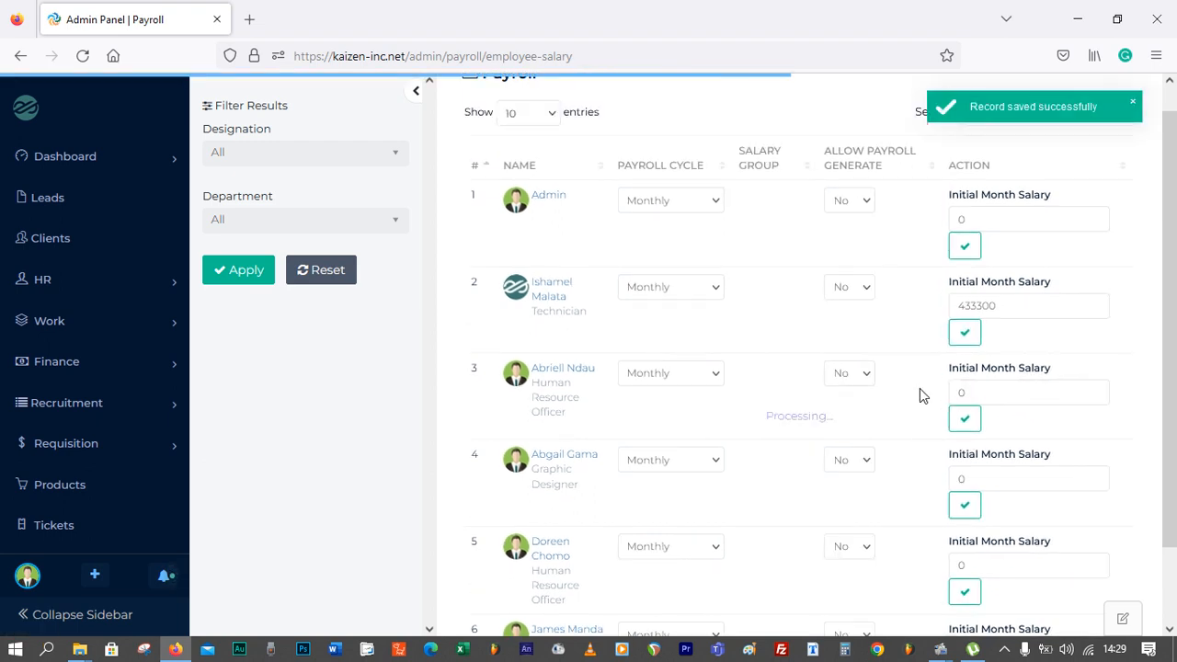
Set the third employee's (Human Resource Officer) initial month salary to 320002 and save it
left_click(983, 379)
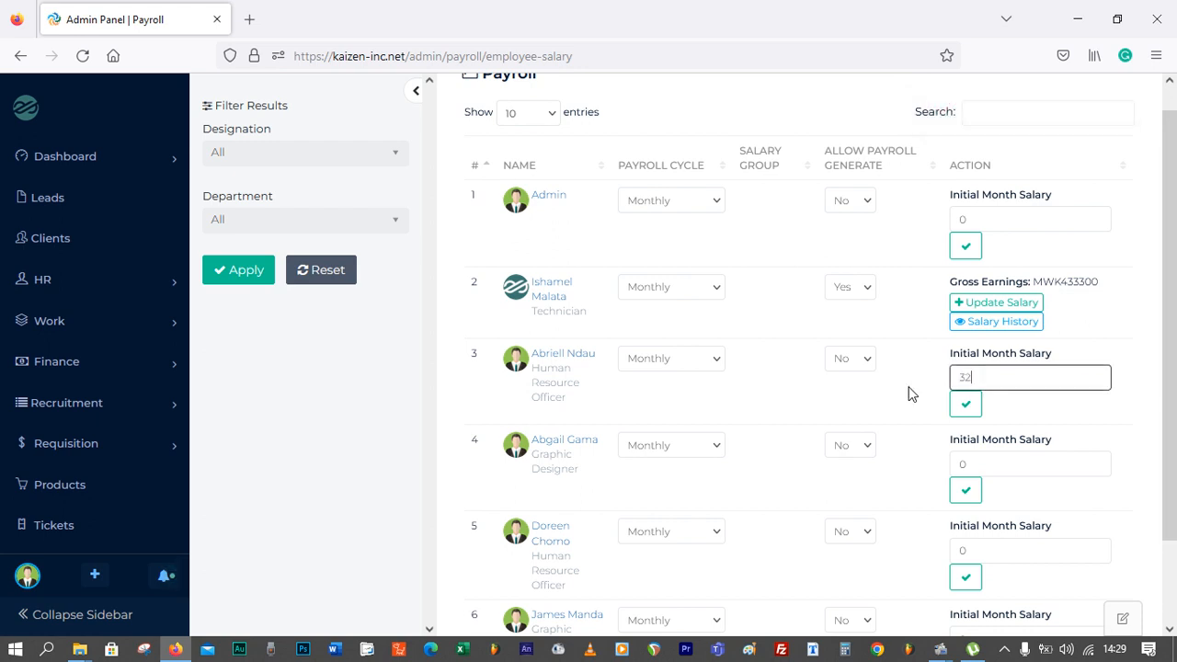
type("320002")
left_click(966, 408)
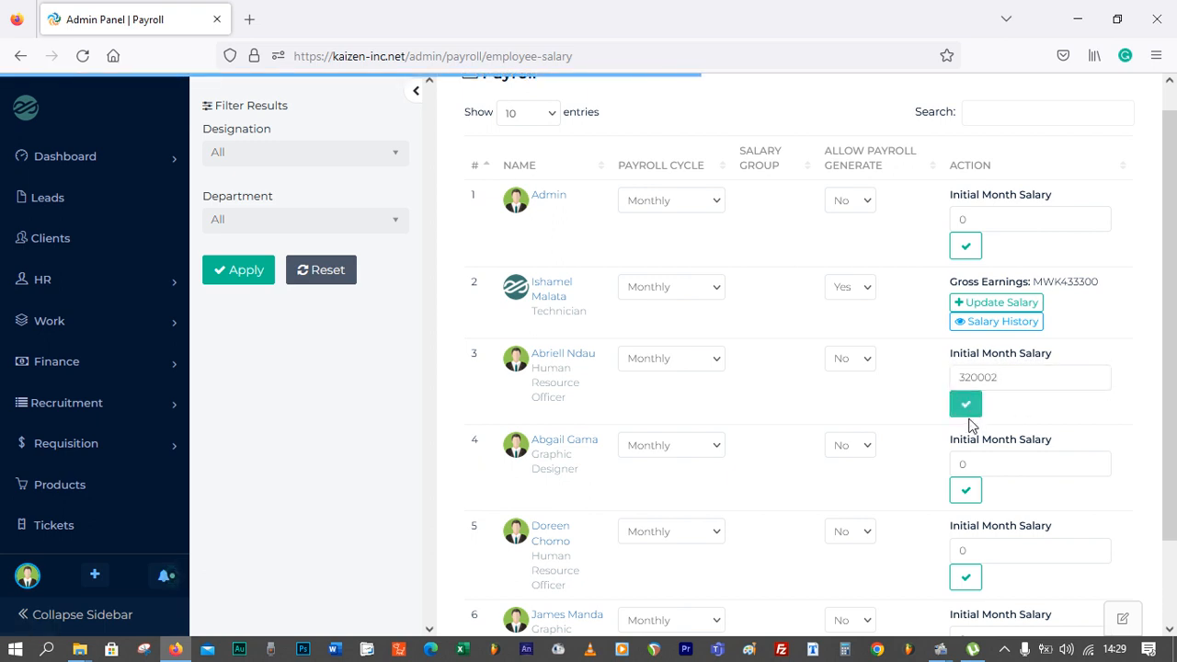
Set the fourth employee's (Graphic Designer) initial month salary to 453009 and save it
left_click(961, 466)
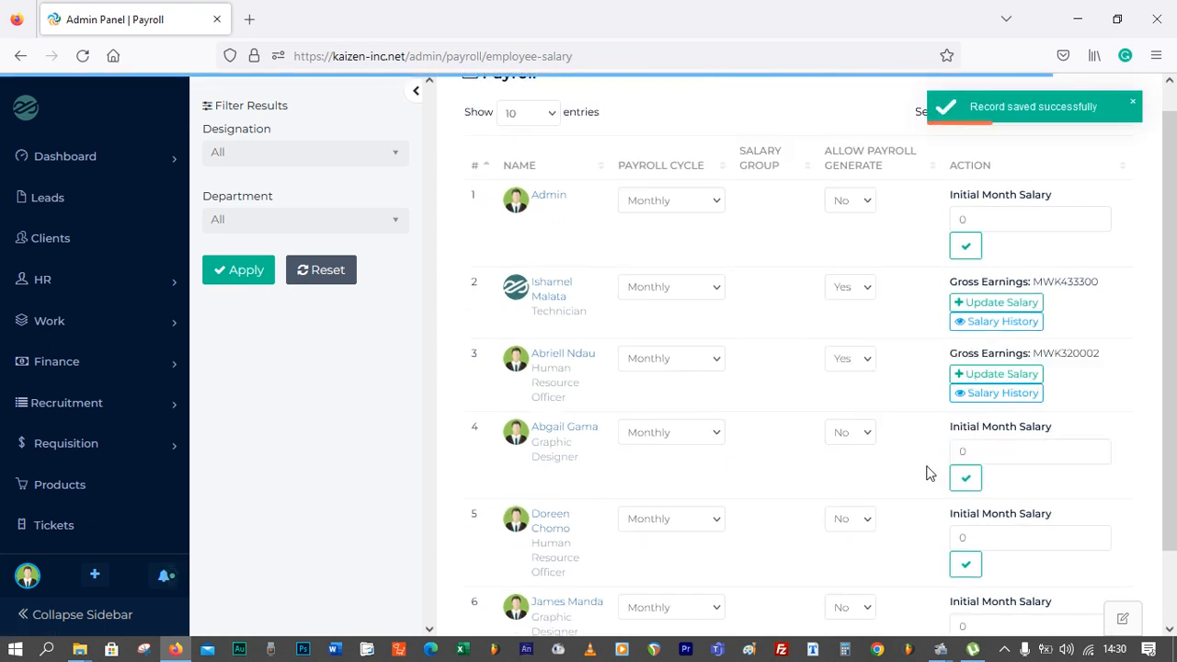
type("45")
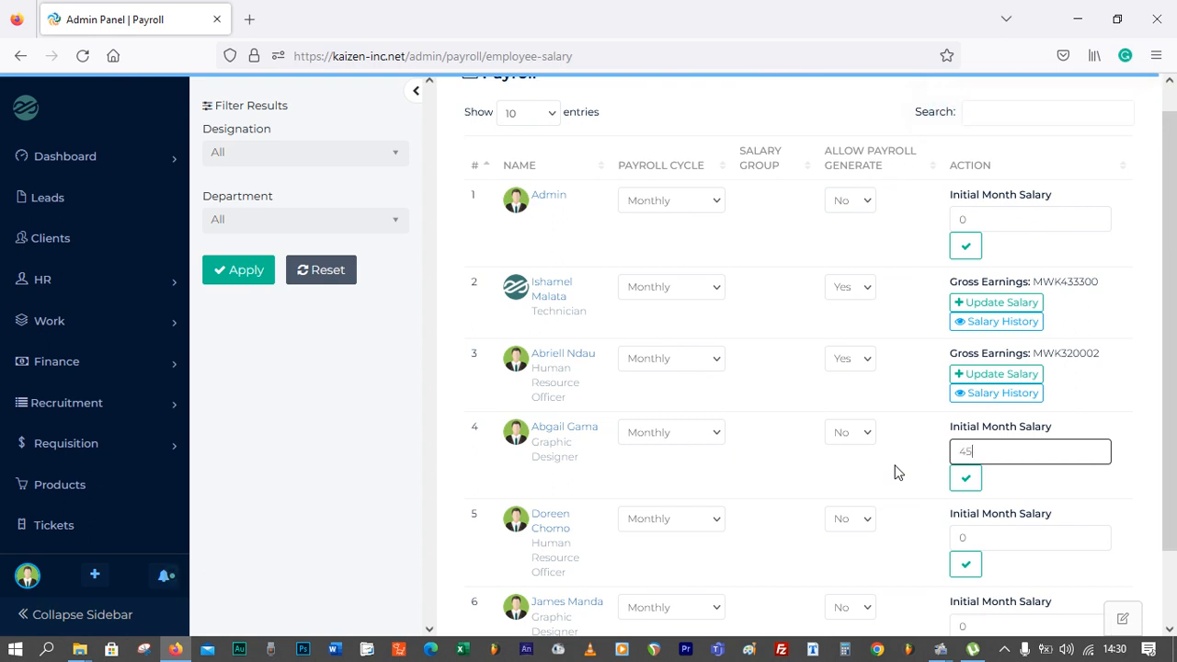
type("3009")
left_click(966, 477)
Enter an initial month salary of 320000 for the fifth employee
scroll(972, 479, "down", 1)
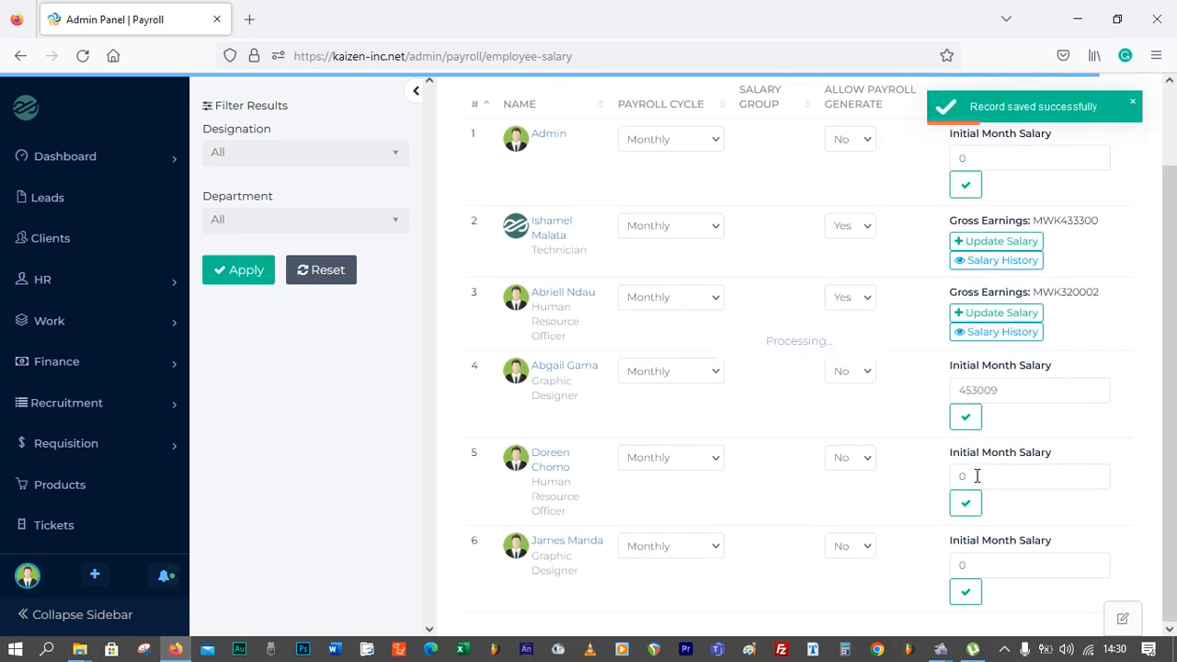
left_click(979, 460)
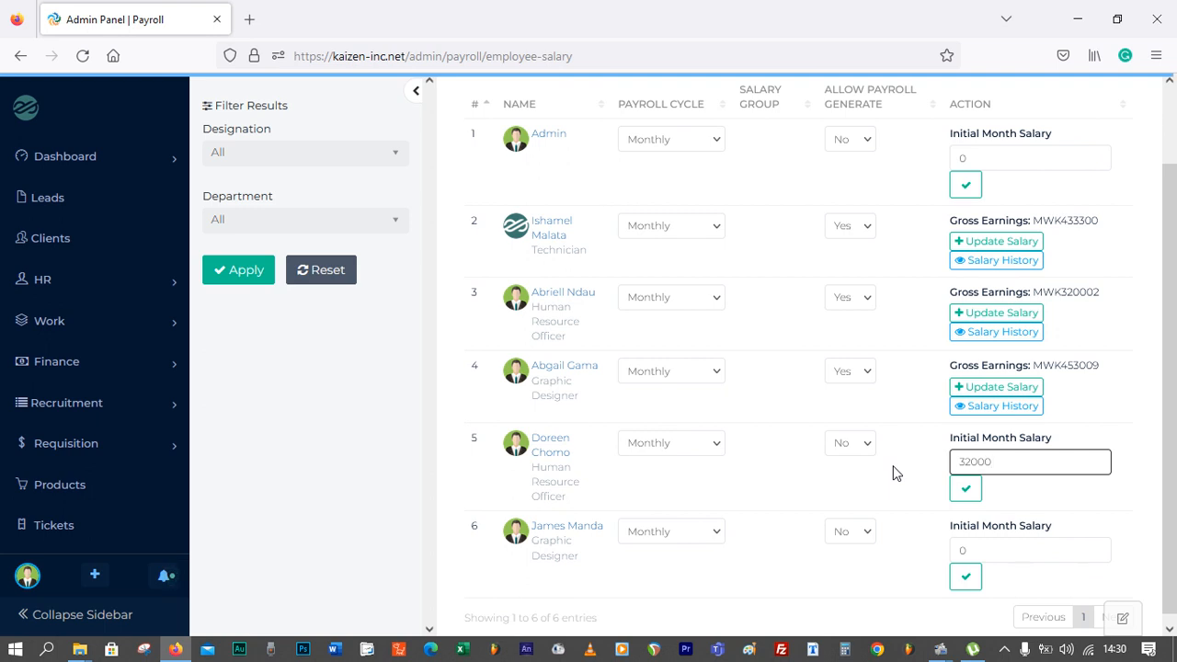
type("0")
Set the sixth employee's initial month salary to 123000, then save both the sixth and fifth employees' salaries
left_click_drag(980, 550, 908, 552)
type("123000")
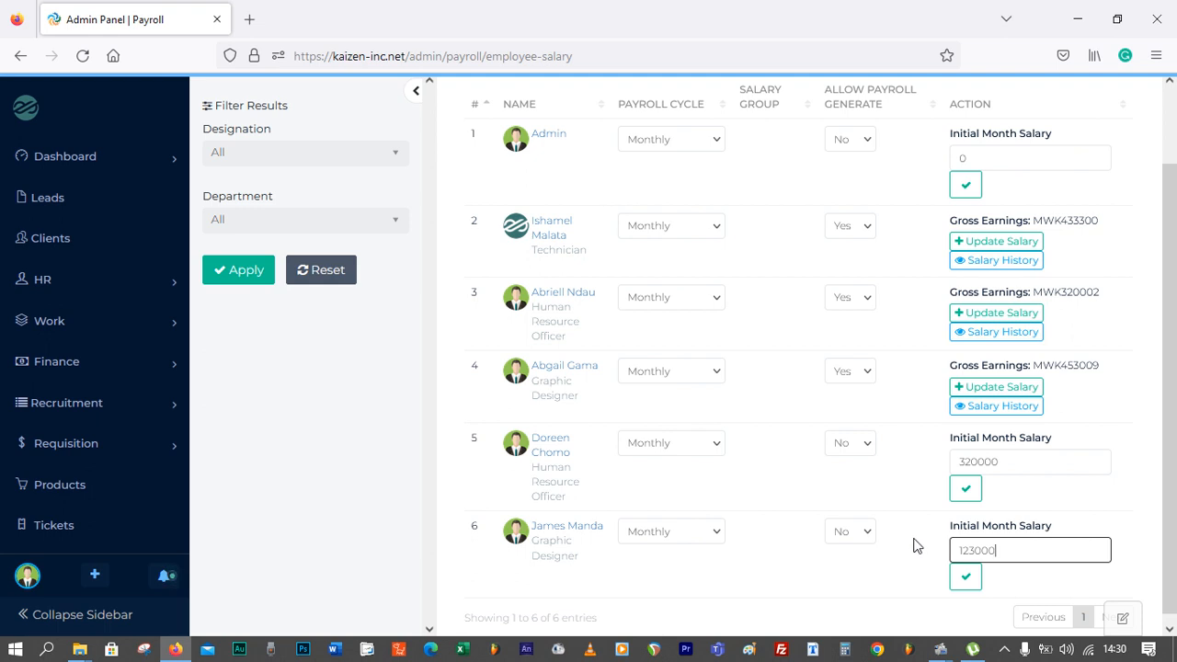
left_click(965, 575)
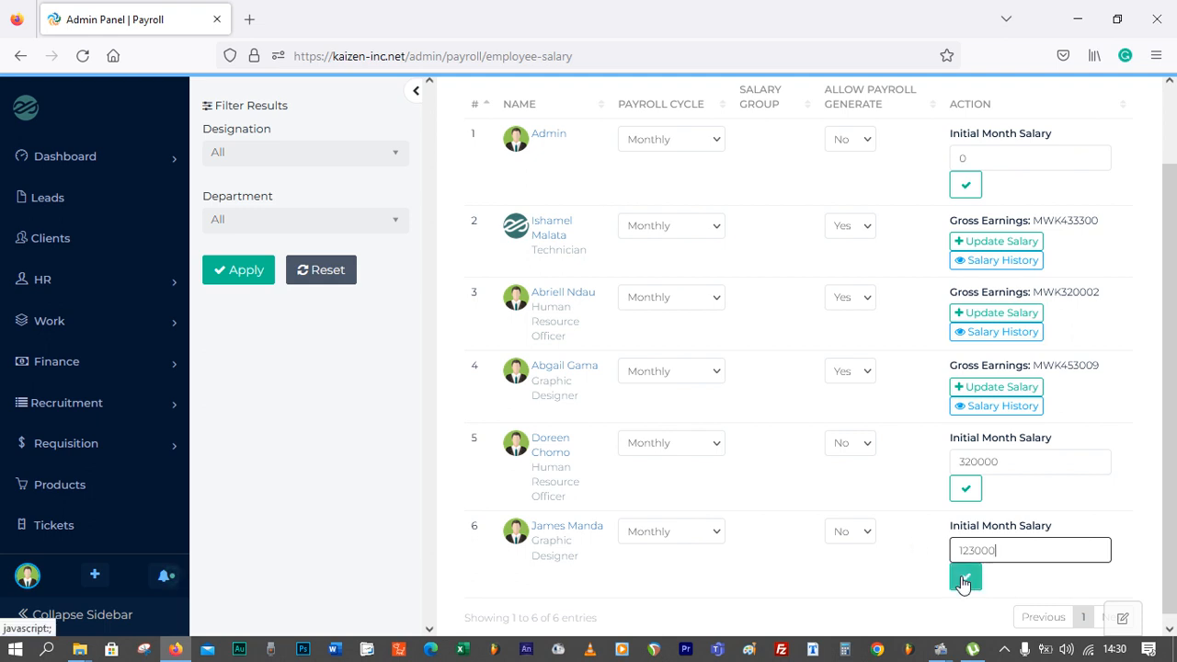
left_click(967, 490)
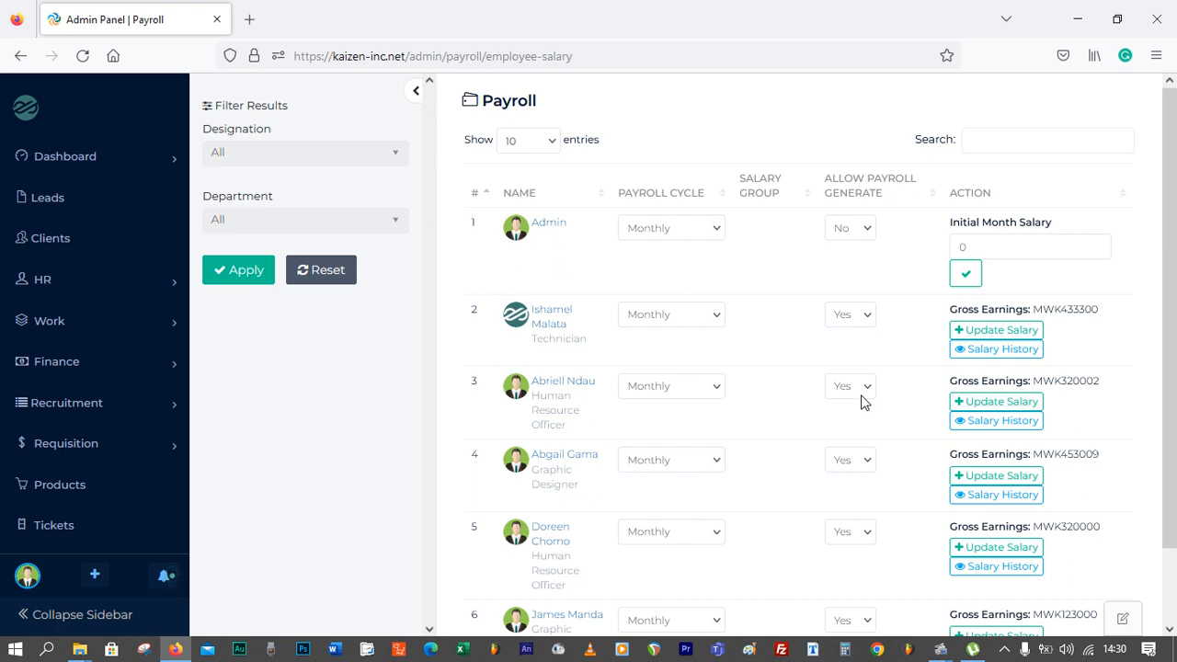
View the fourth employee's salary history and close it
scroll(818, 418, "down", 1)
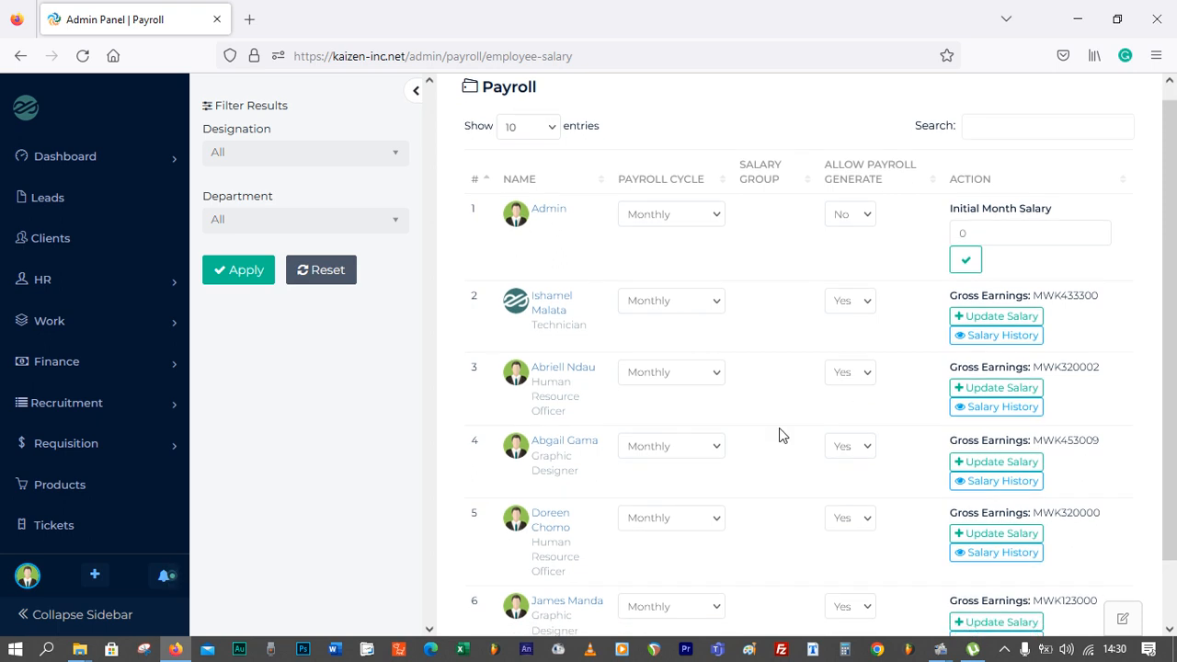
left_click(1003, 480)
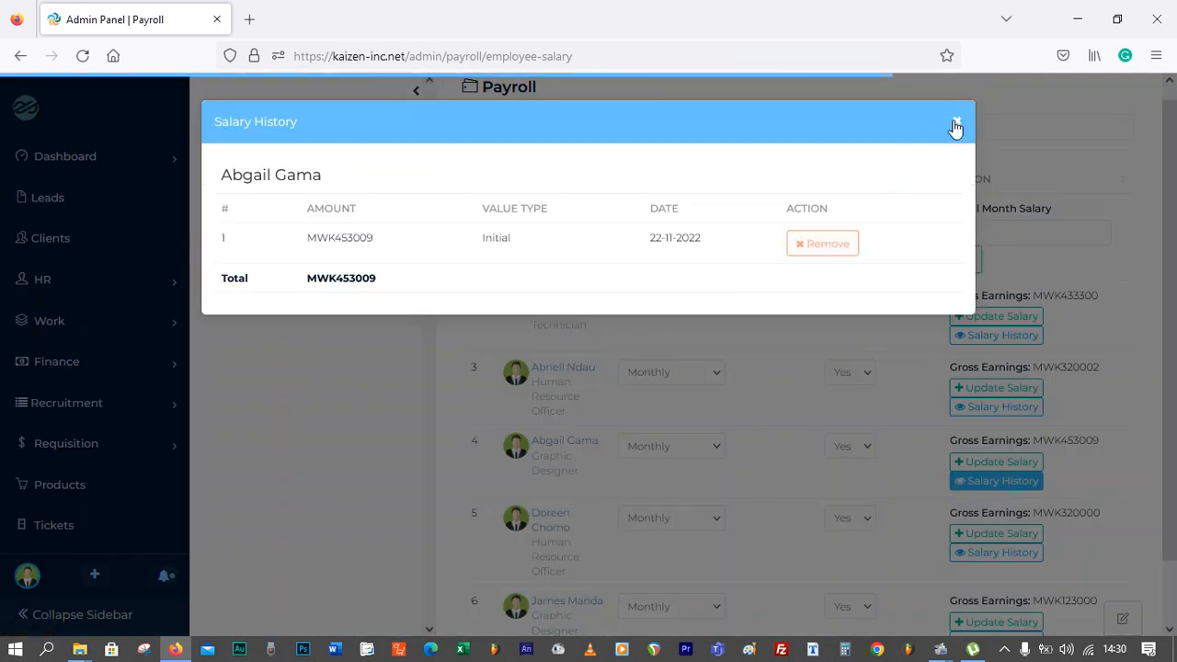
left_click(955, 123)
Add a salary Increment of 54000 for the fourth employee dated 22-11-2022 and save it
left_click(993, 459)
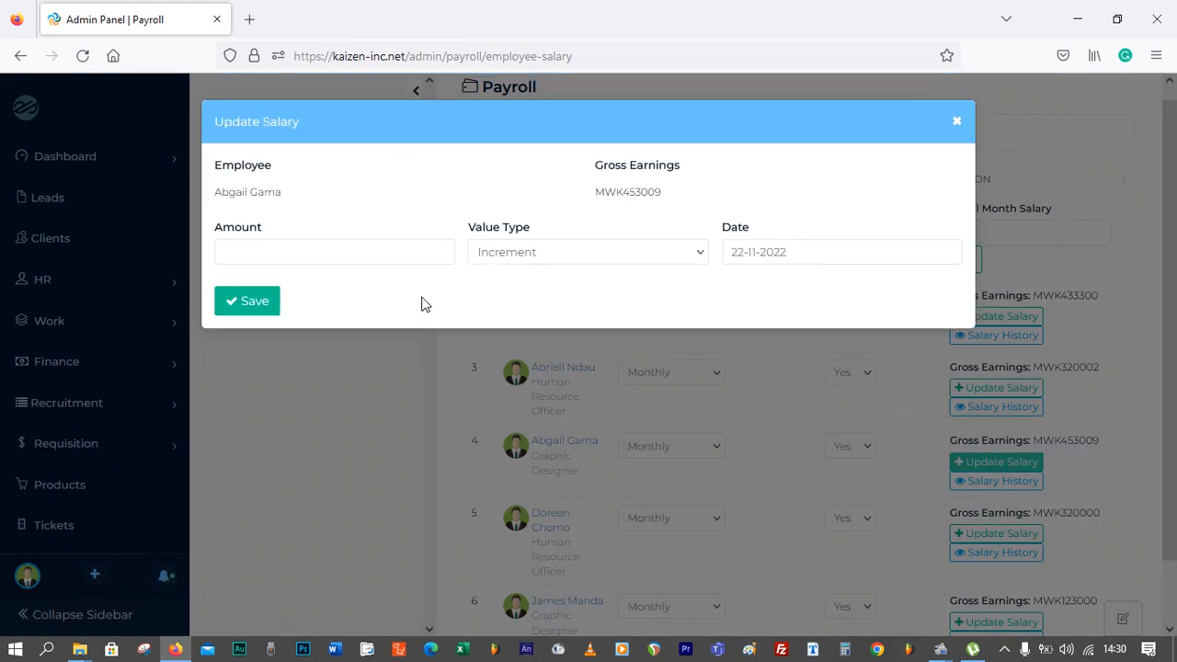
left_click(300, 252)
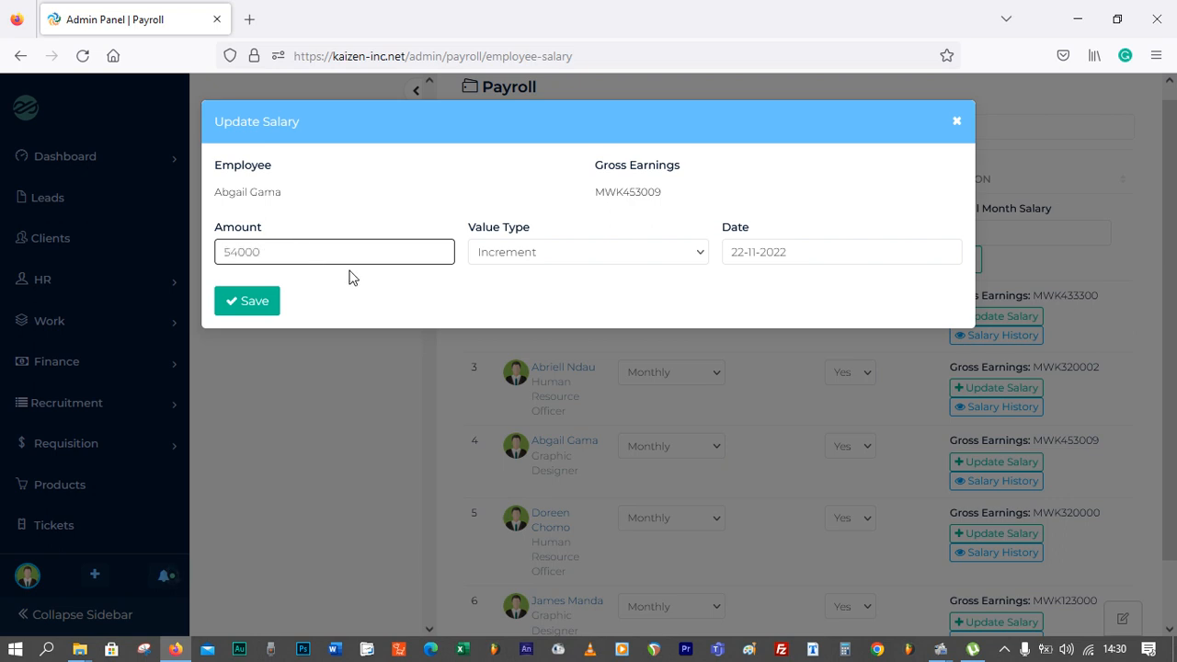
left_click(531, 252)
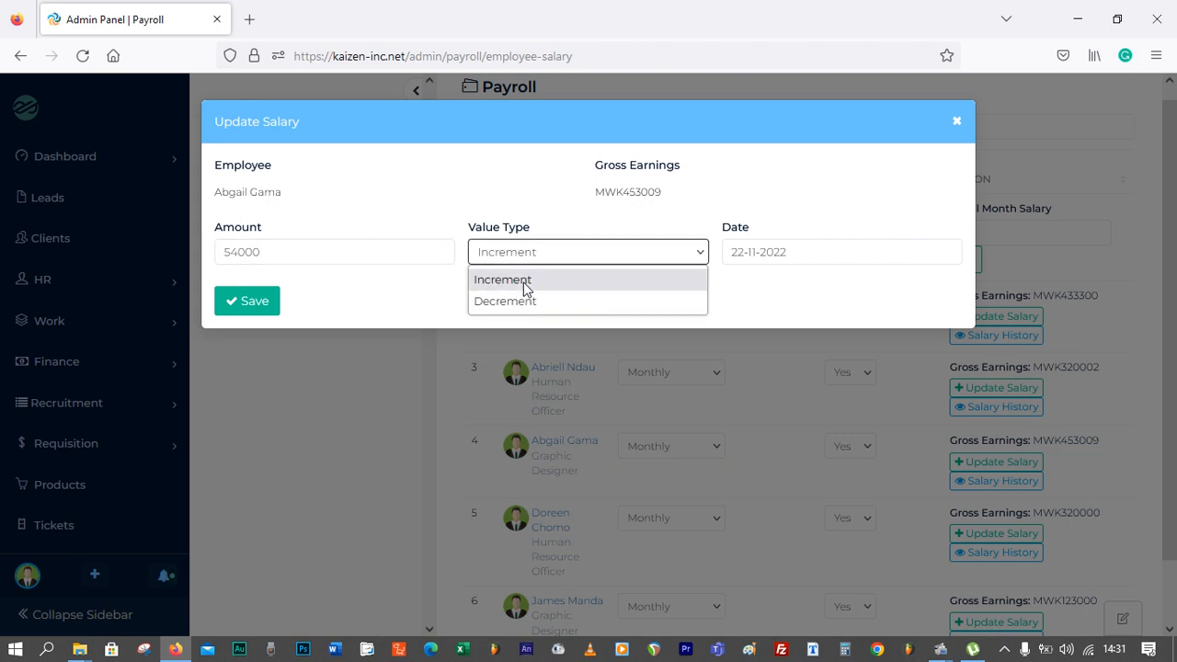
left_click(527, 287)
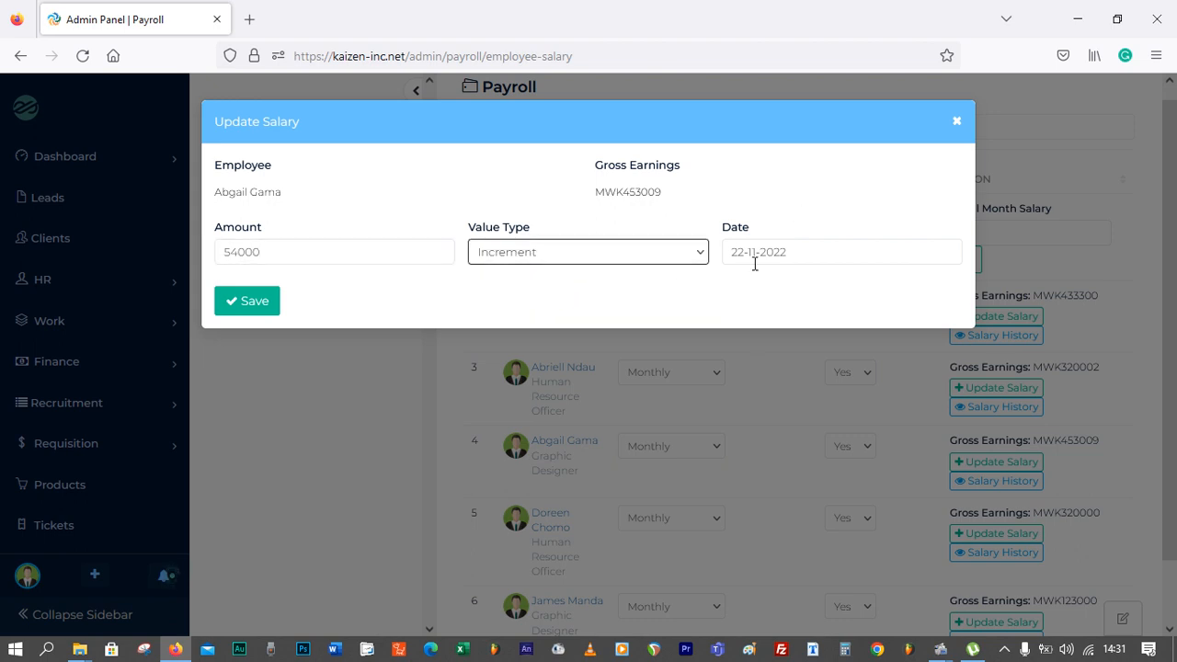
left_click(261, 313)
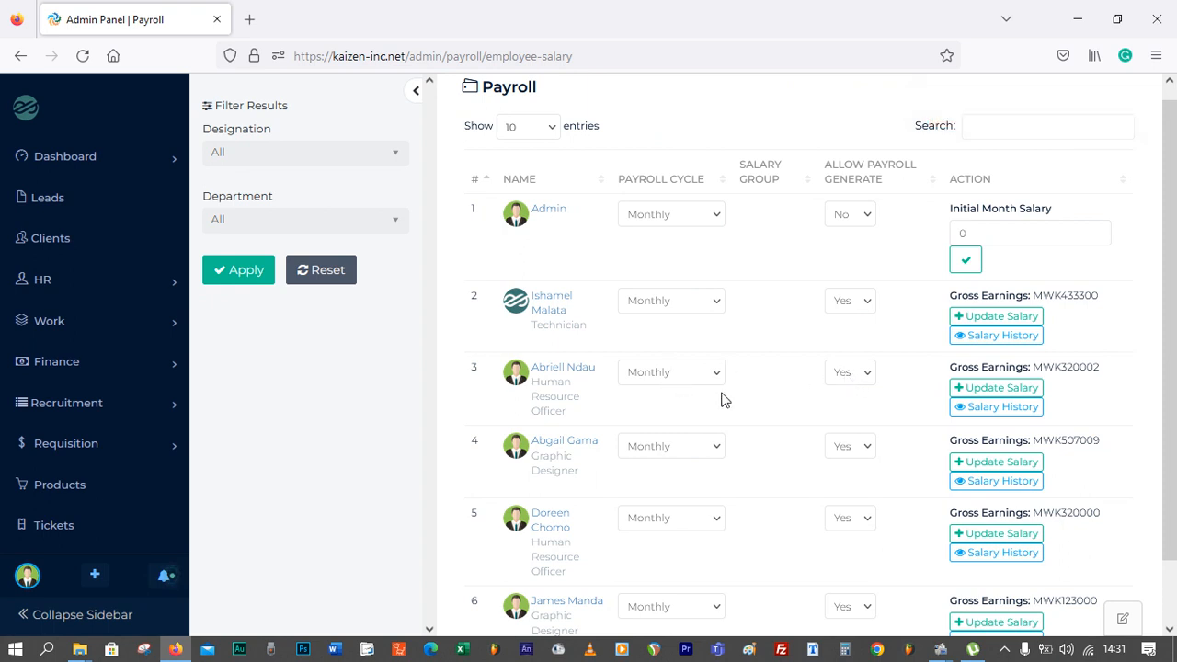
Review the fourth employee's salary history entries and close the history
left_click(1000, 482)
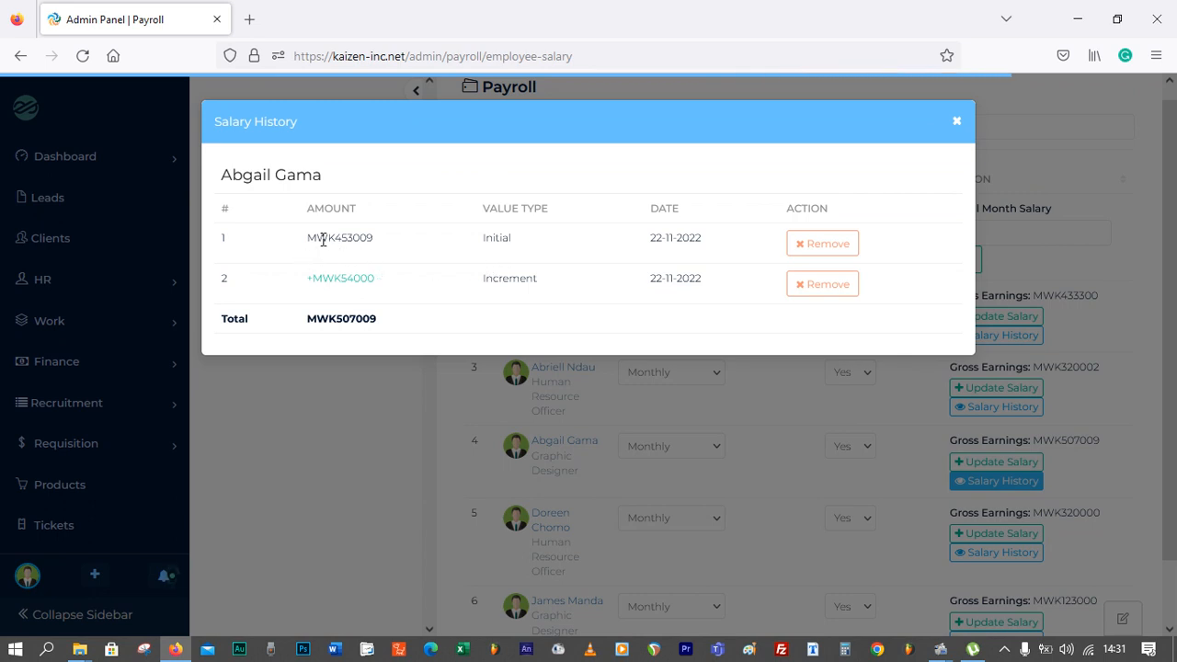
left_click_drag(323, 239, 397, 242)
left_click_drag(652, 277, 696, 277)
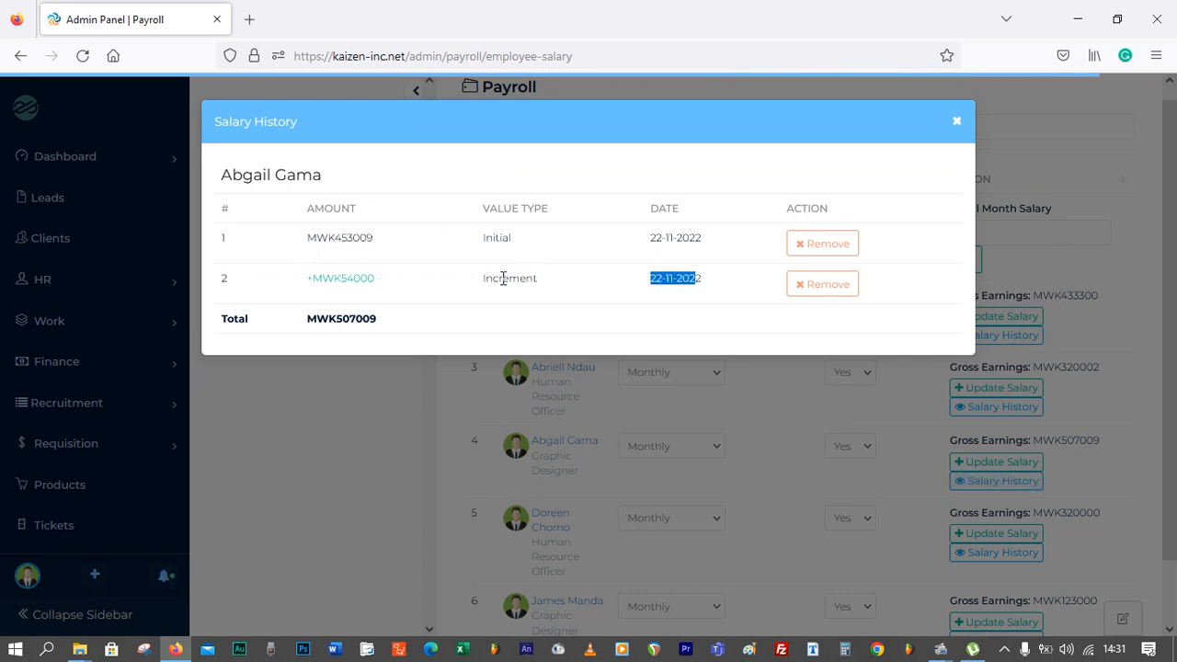
left_click_drag(375, 279, 291, 279)
left_click(396, 276)
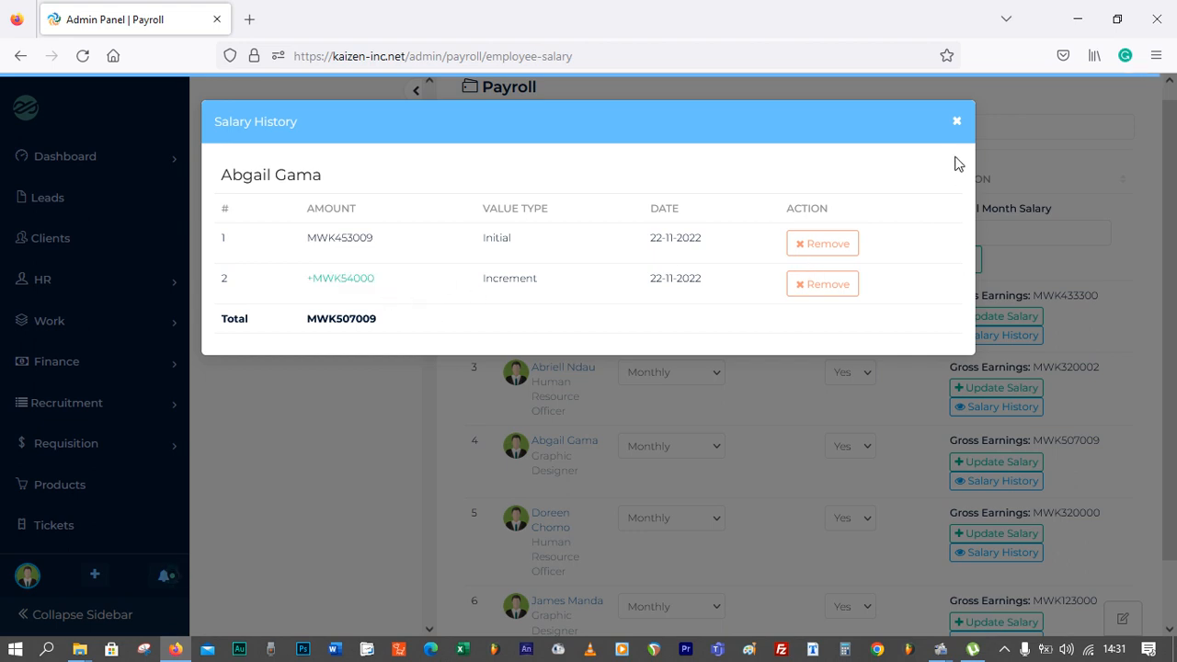
left_click(956, 124)
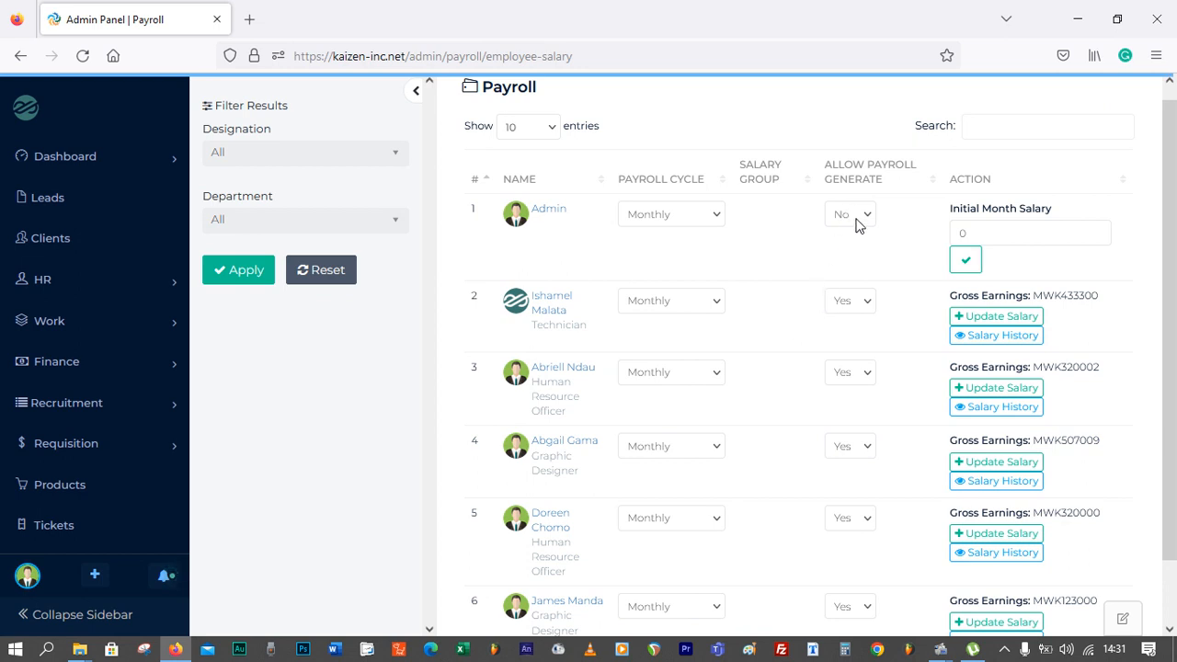
Set Allow Payroll Generate to No for the second, third and fourth employees
left_click(860, 304)
left_click(848, 342)
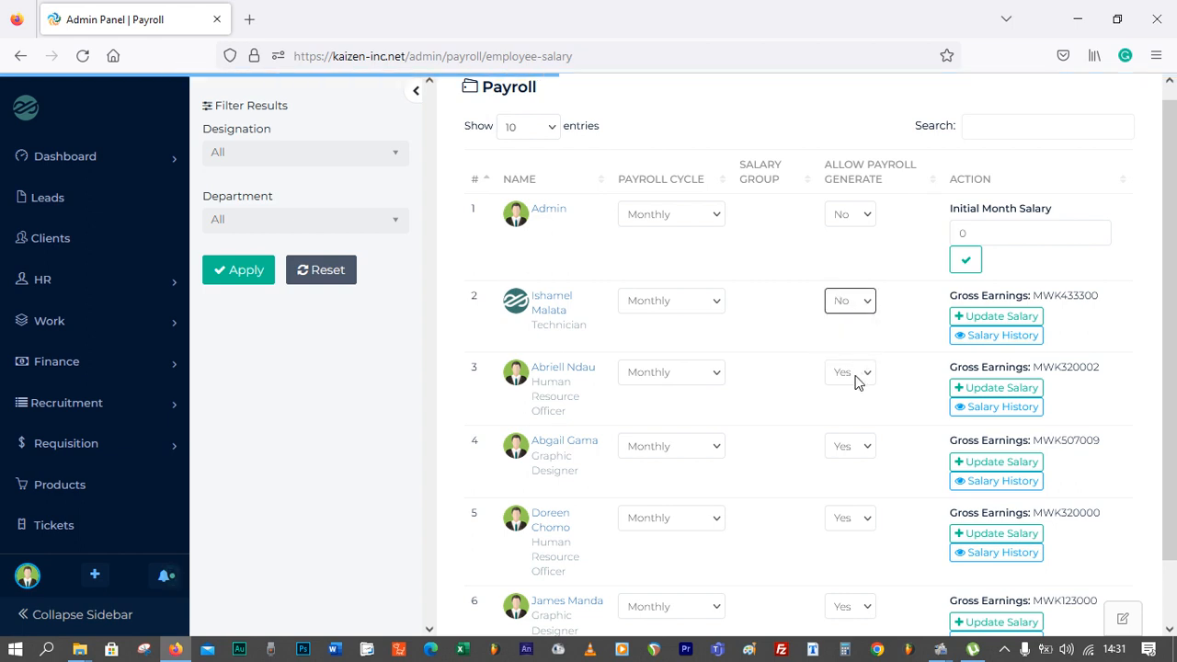
left_click(855, 381)
left_click(854, 415)
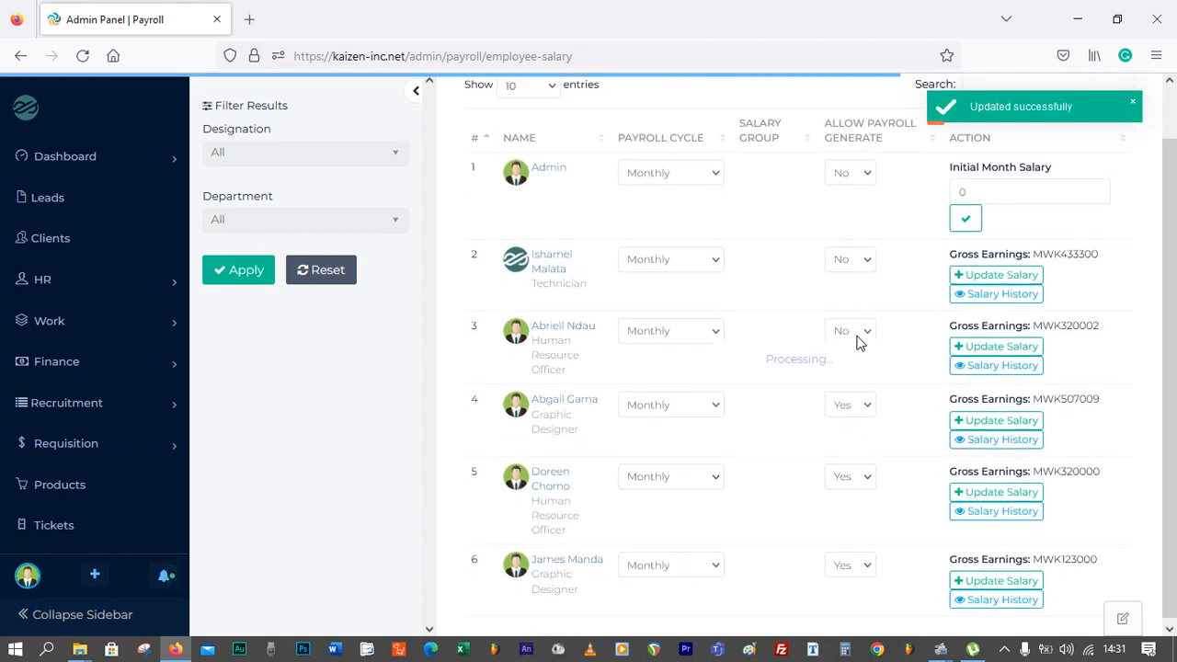
left_click(860, 401)
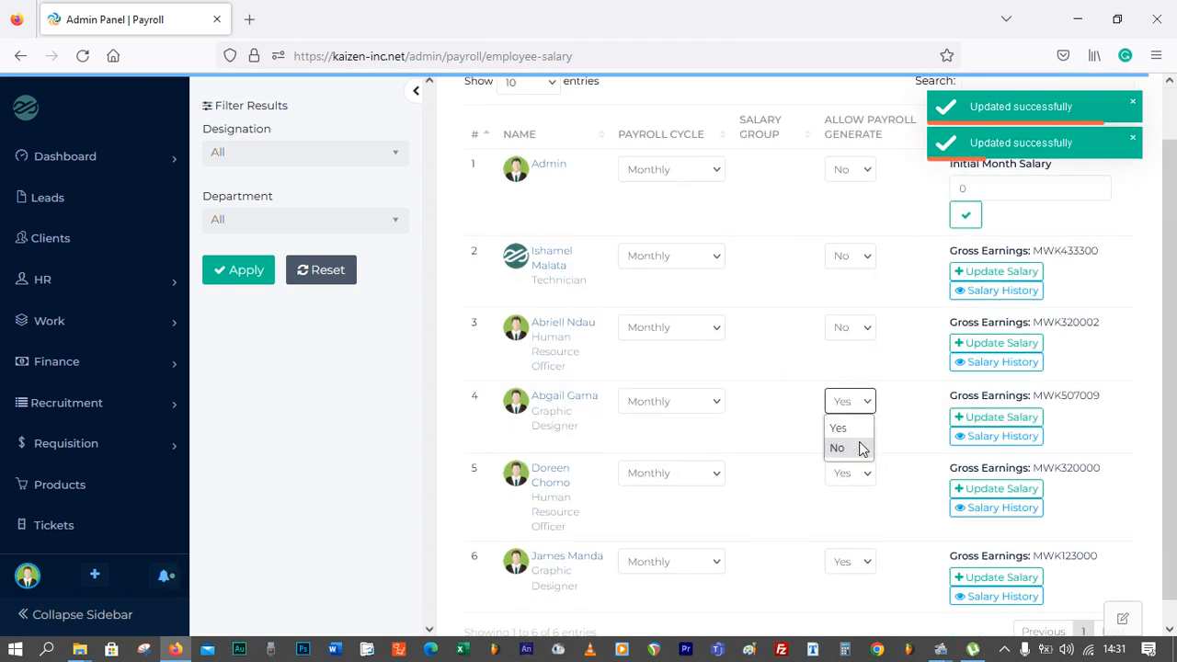
left_click(861, 447)
Set Allow Payroll Generate to No for the fifth employee
left_click(861, 473)
left_click(854, 516)
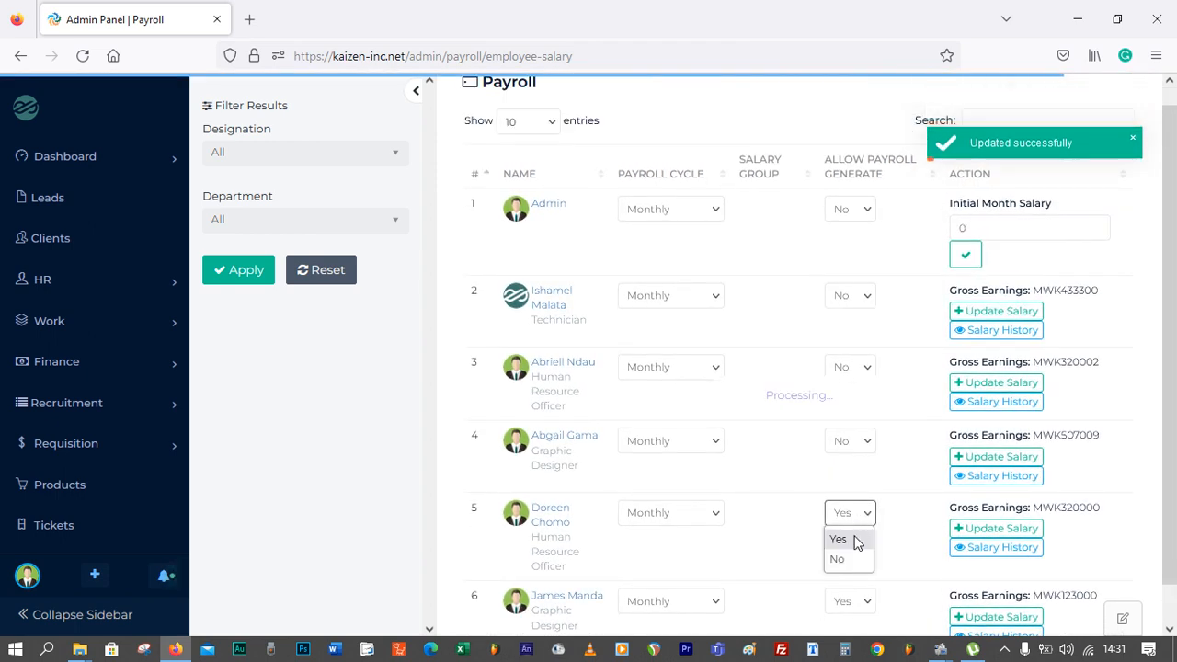
left_click(855, 540)
left_click(856, 443)
left_click(847, 487)
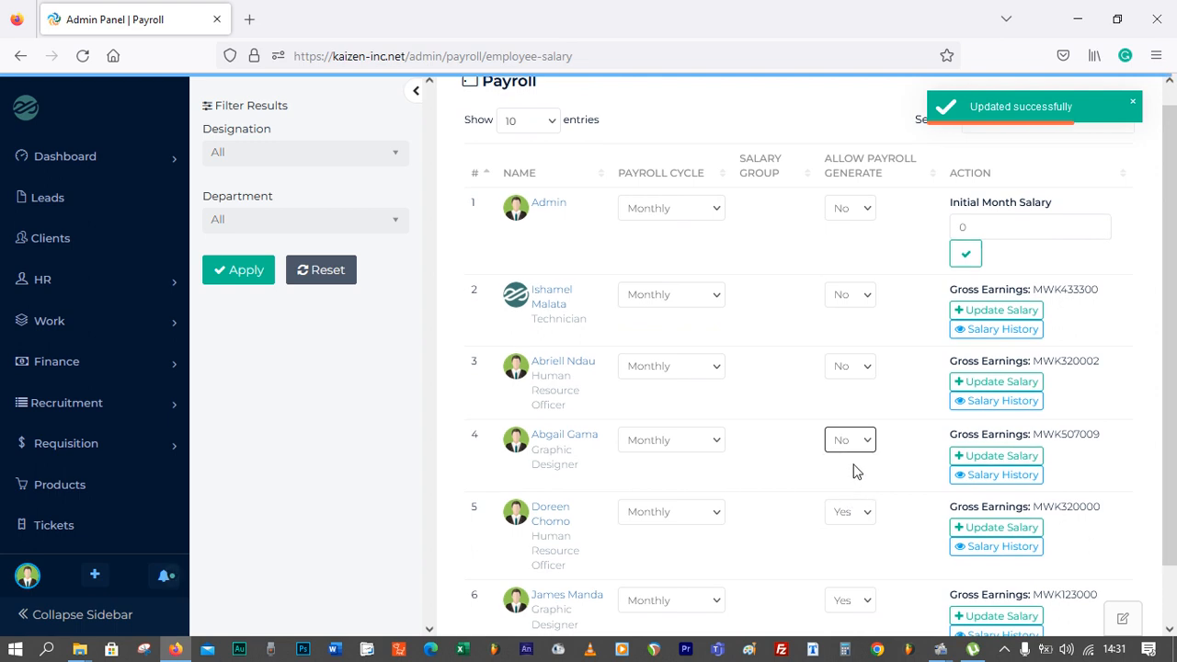
scroll(853, 471, "down", 1)
left_click(856, 451)
left_click(854, 496)
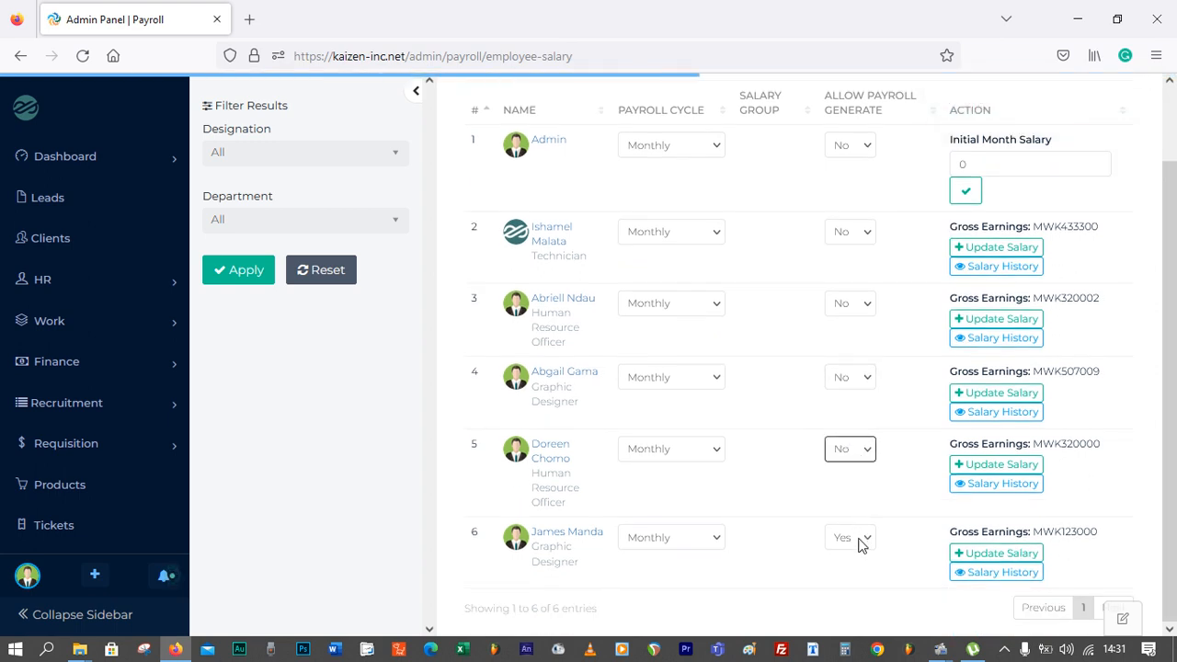
Set Allow Payroll Generate to No for the sixth employee
left_click(860, 541)
left_click(856, 563)
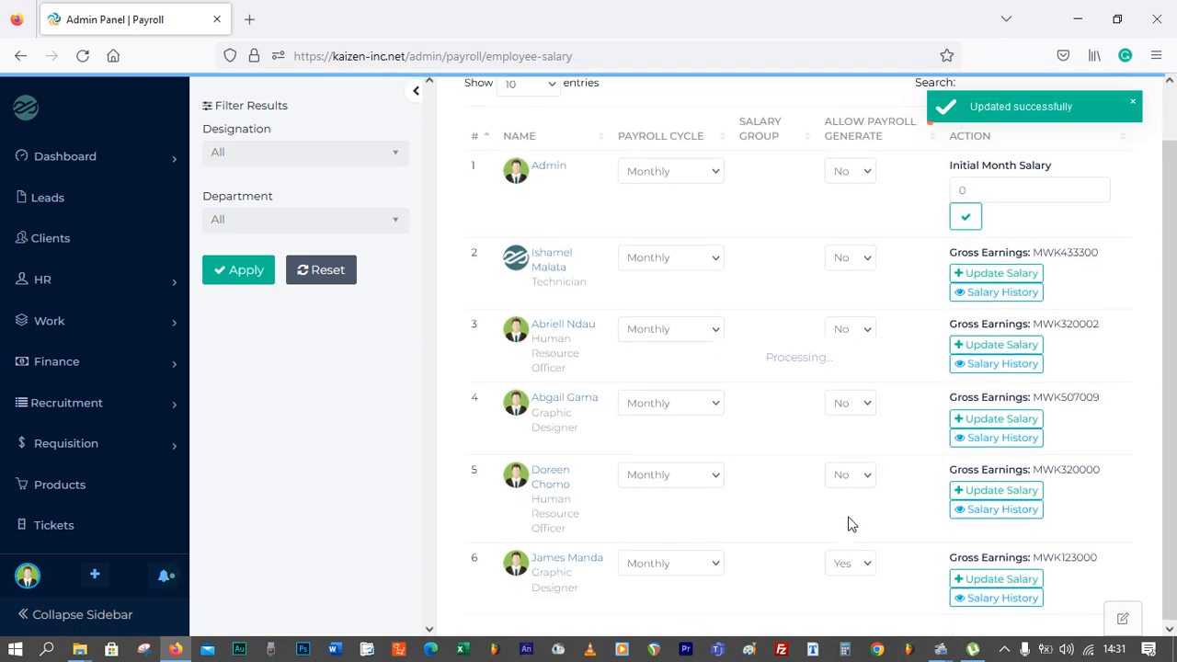
left_click(855, 563)
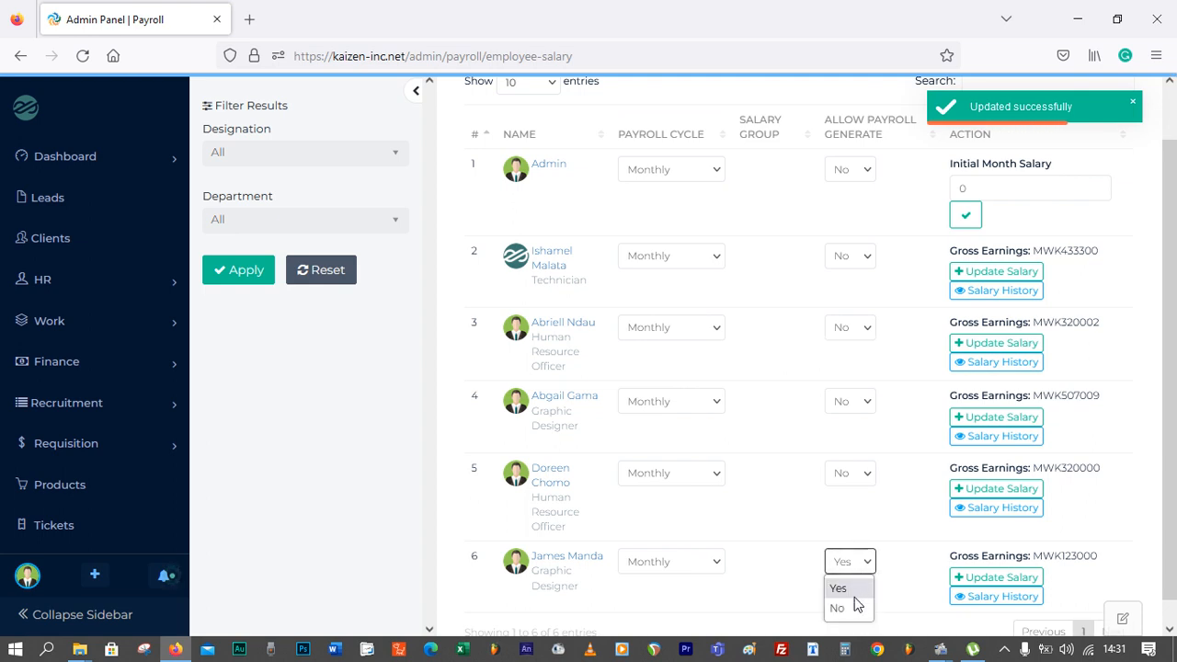
left_click(851, 605)
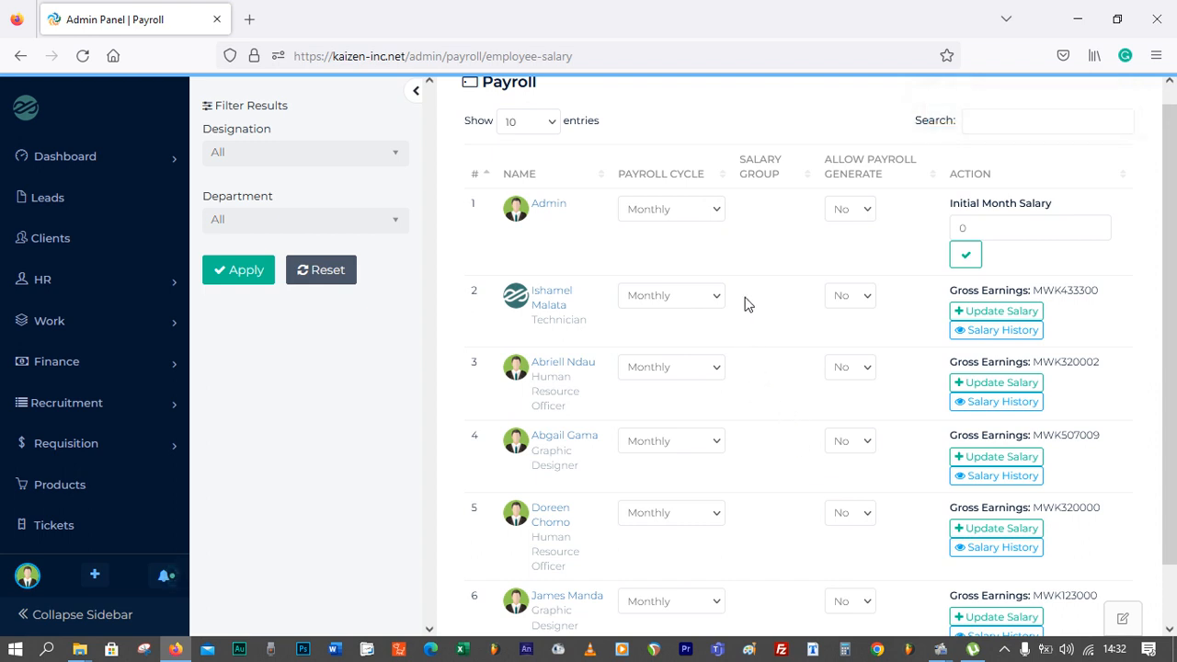
Try switching the second employee's payroll cycle to Weekly, then restore it to Monthly
left_click(695, 210)
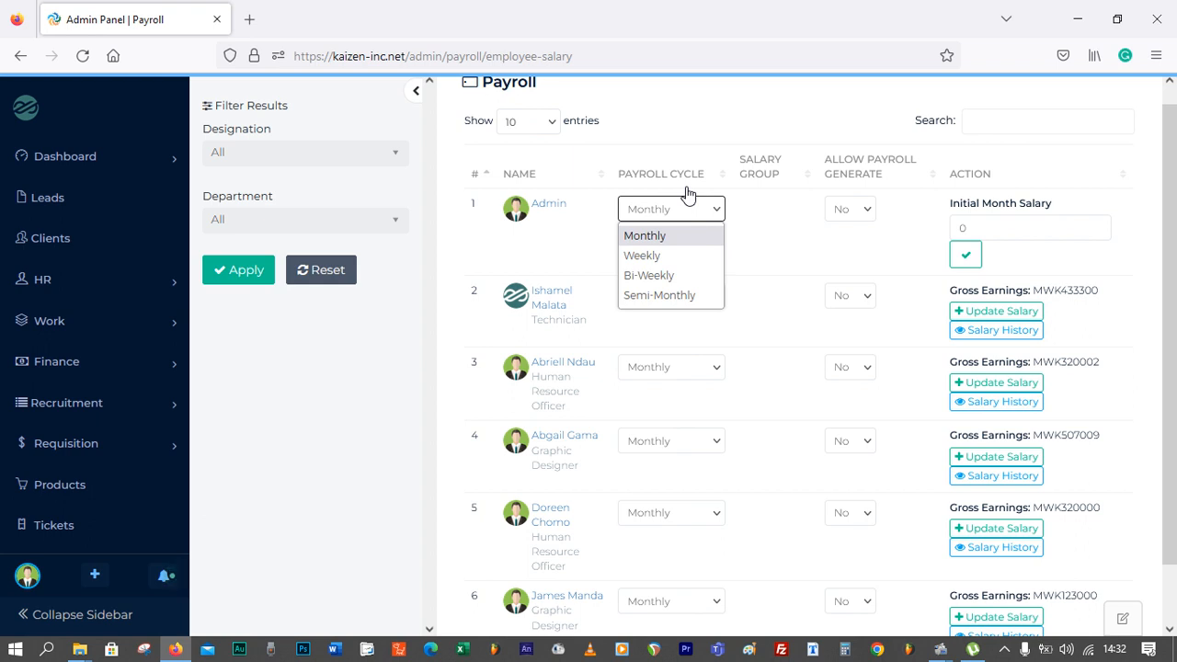
left_click(747, 240)
left_click(688, 298)
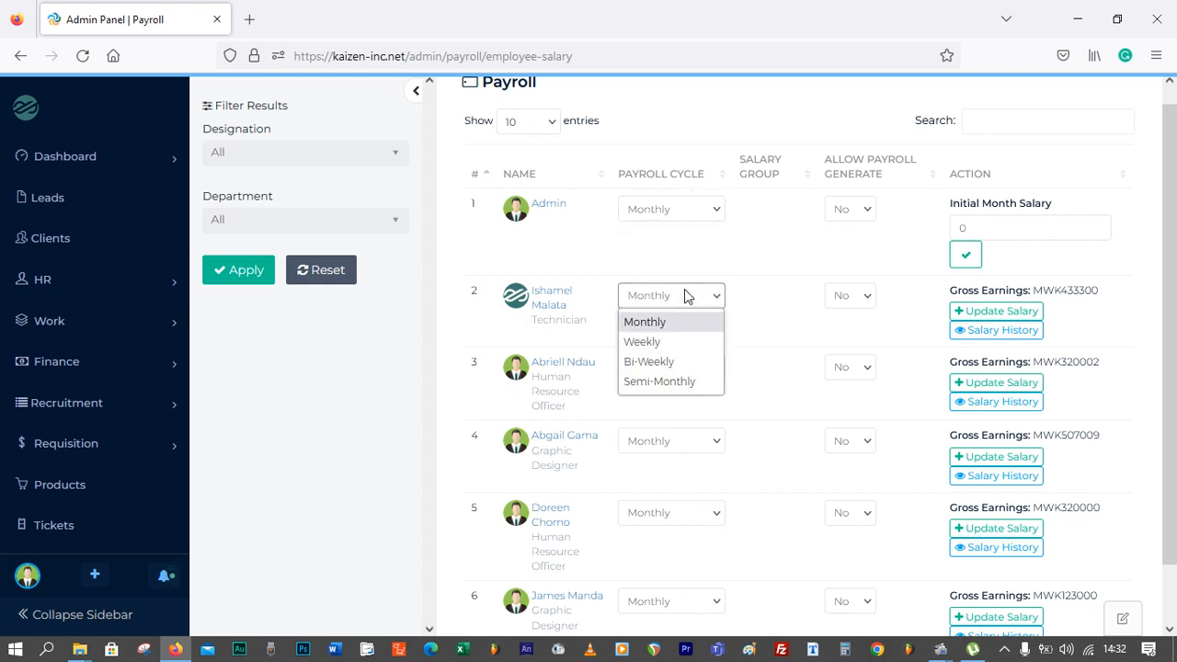
left_click(654, 342)
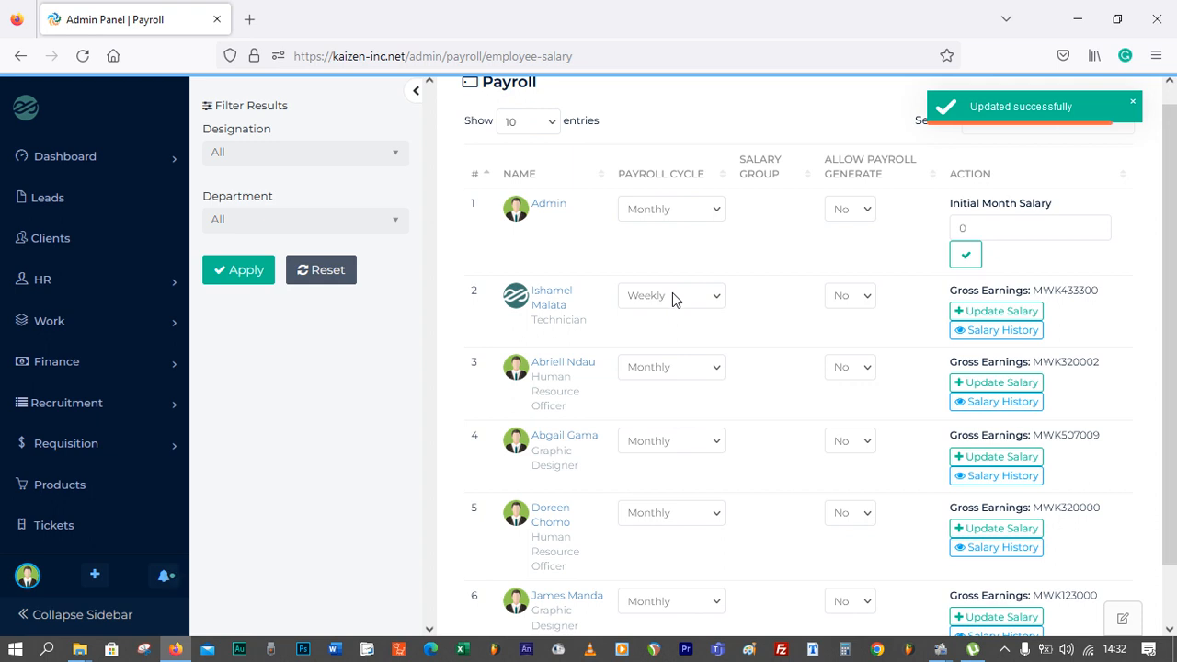
left_click(672, 295)
left_click(672, 325)
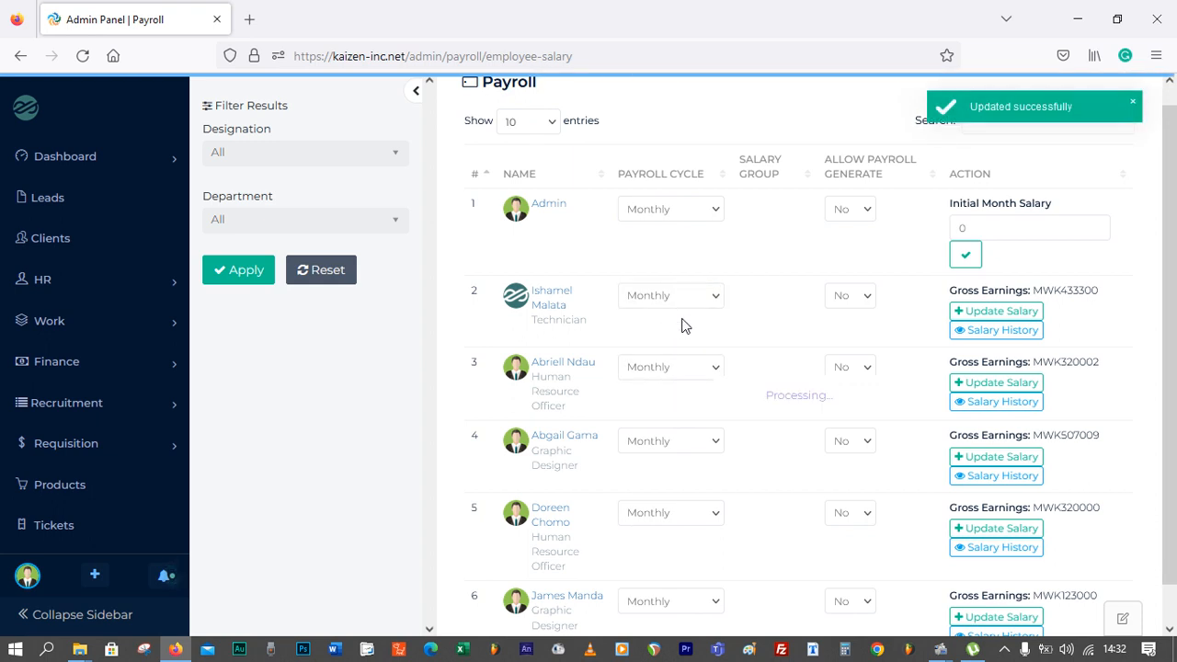
Open the Salary Components page under Payroll Settings in the admin settings
scroll(754, 288, "down", 1)
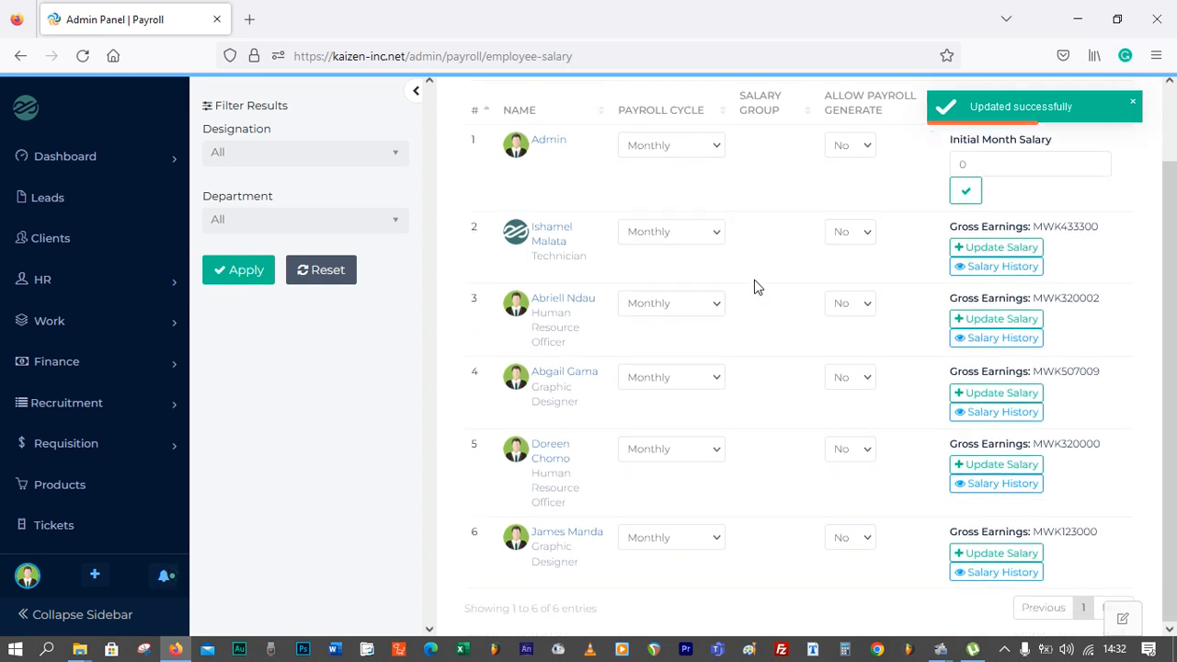
scroll(753, 287, "up", 2)
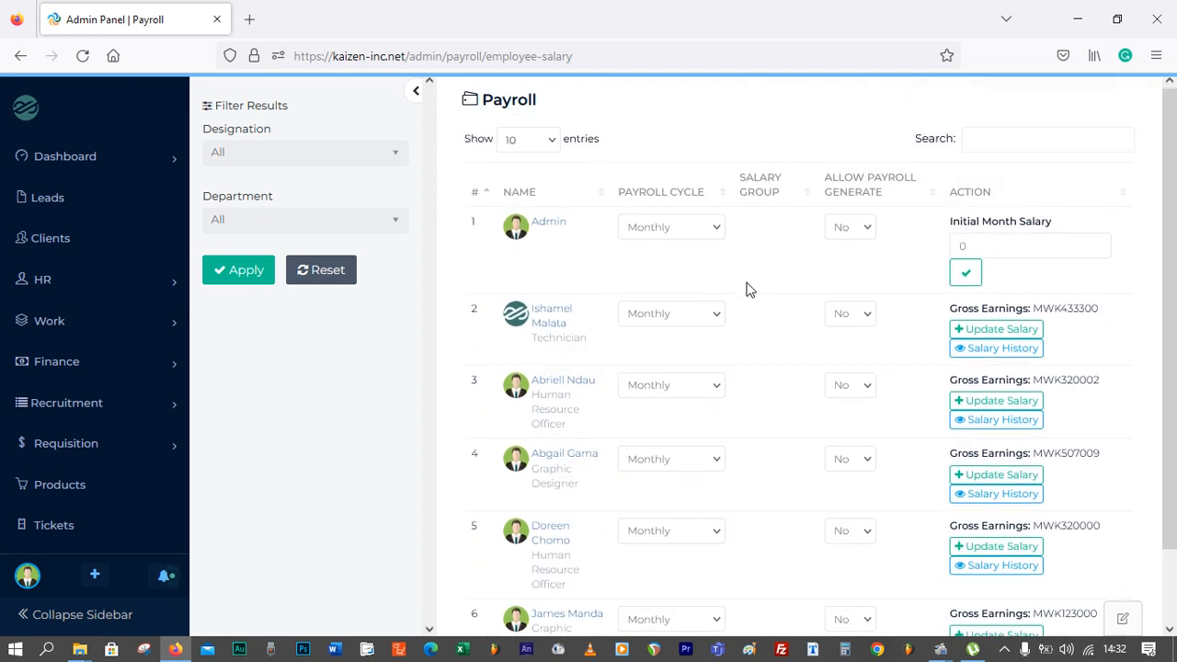
scroll(727, 299, "down", 2)
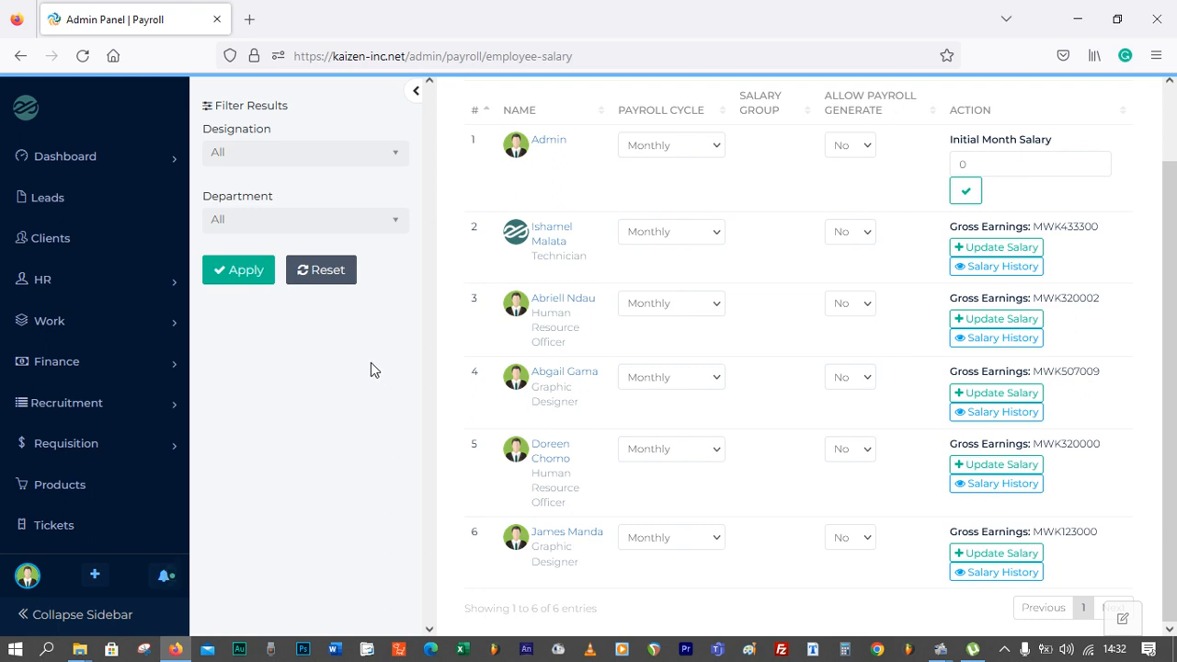
scroll(55, 460, "down", 3)
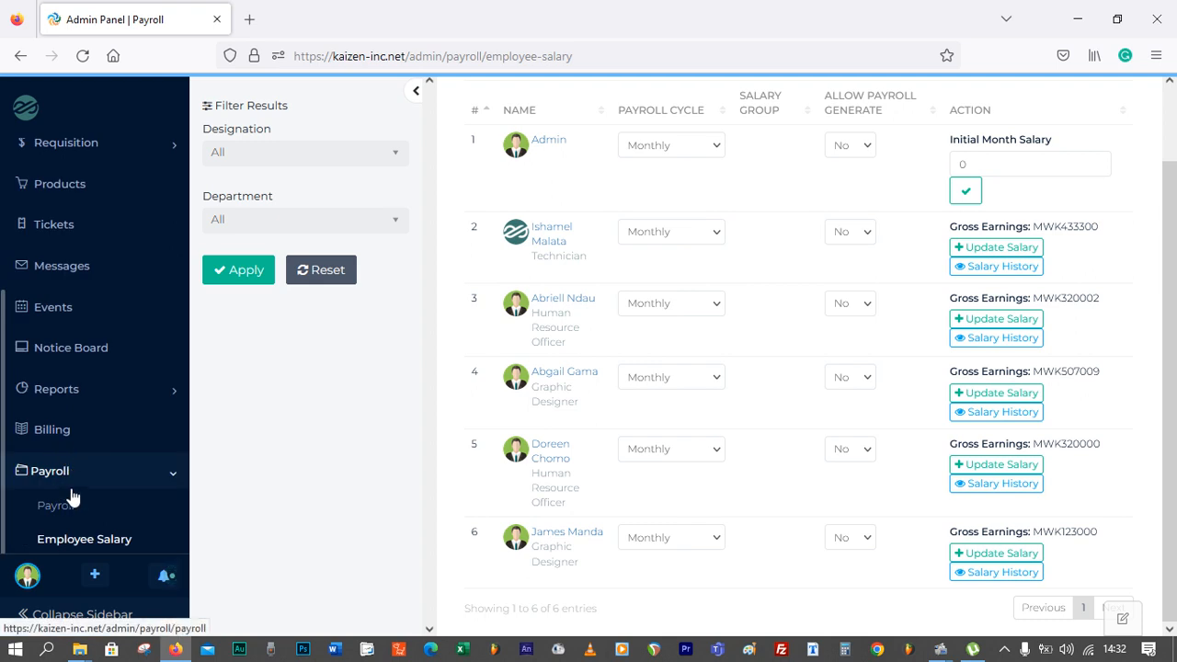
scroll(71, 500, "down", 4)
left_click(55, 383)
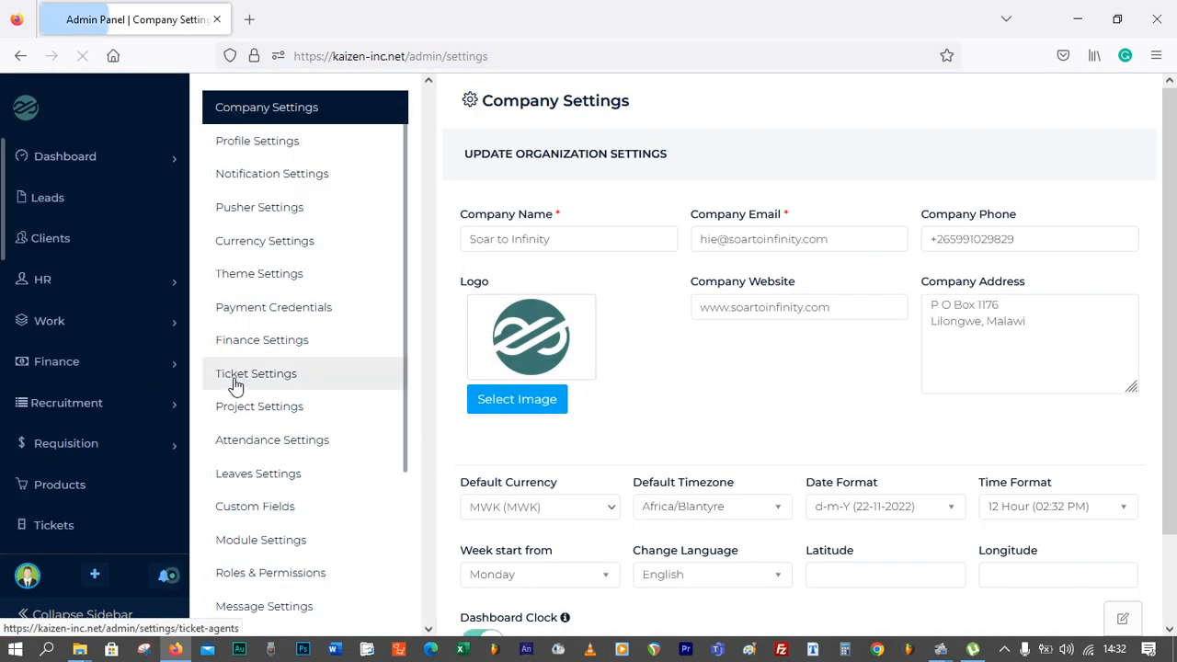
scroll(234, 384, "down", 3)
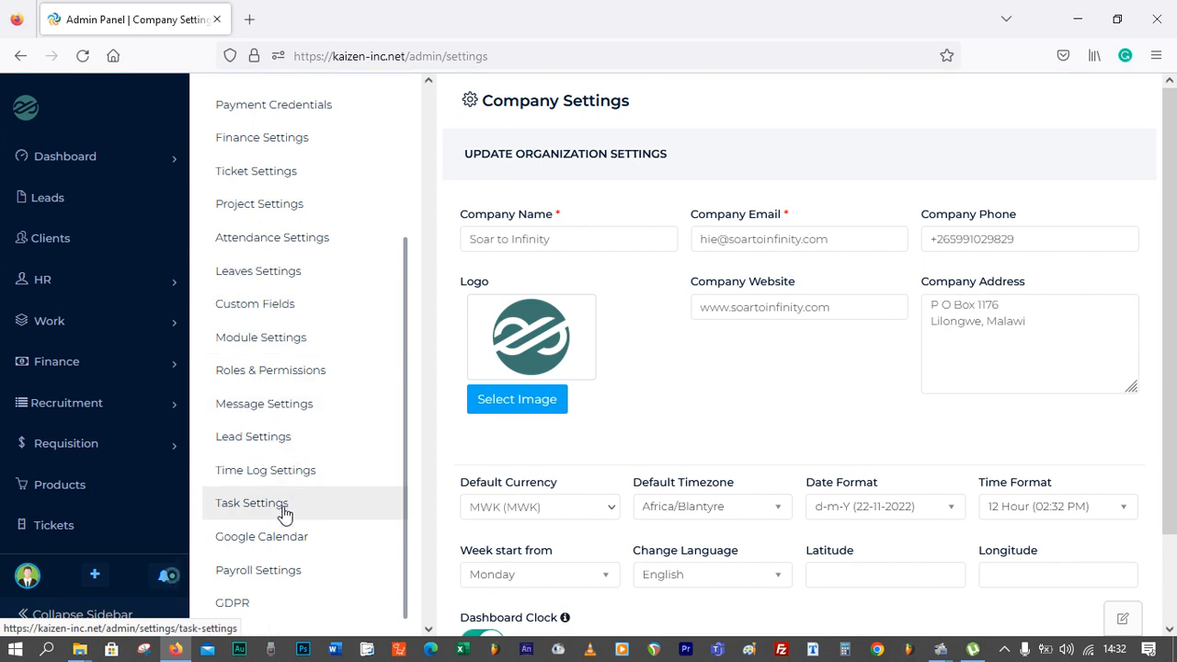
left_click(269, 574)
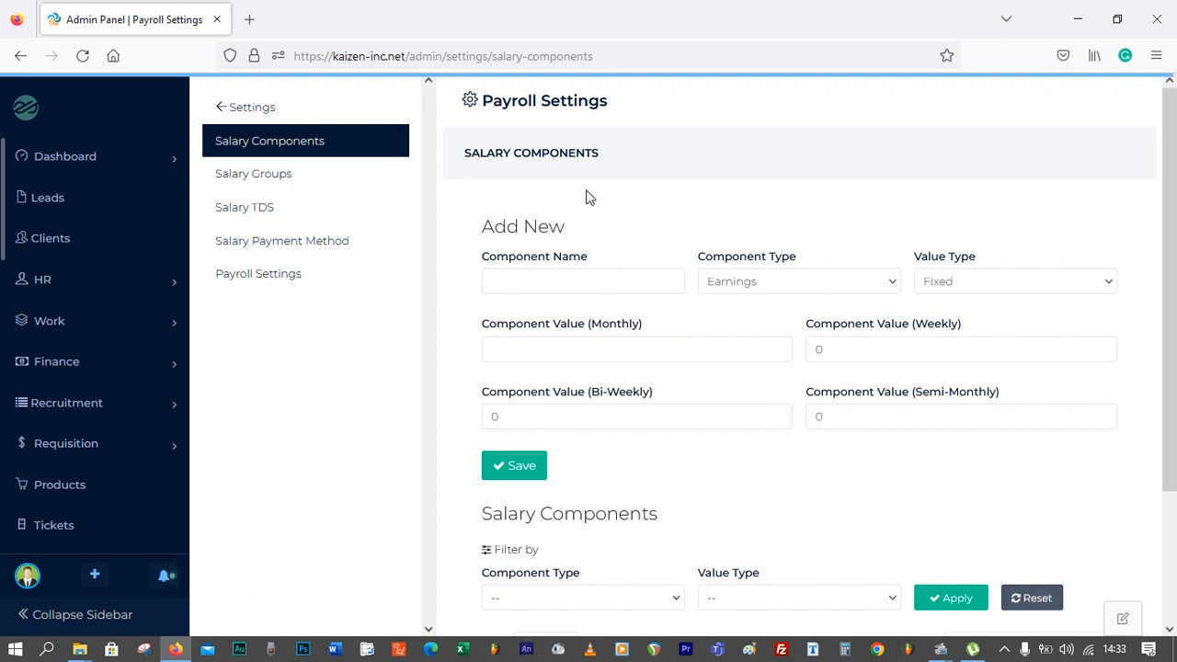
Name a new salary component Pension Contribution and set its component type to Deductions
left_click(571, 281)
left_click(571, 280)
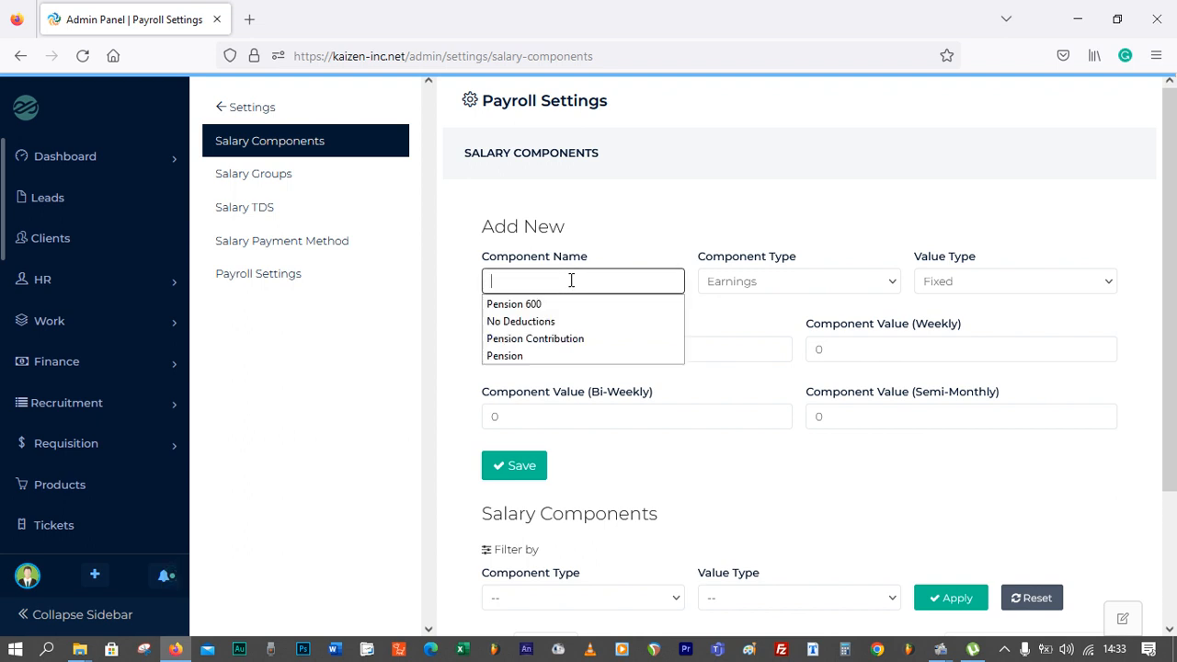
left_click(546, 338)
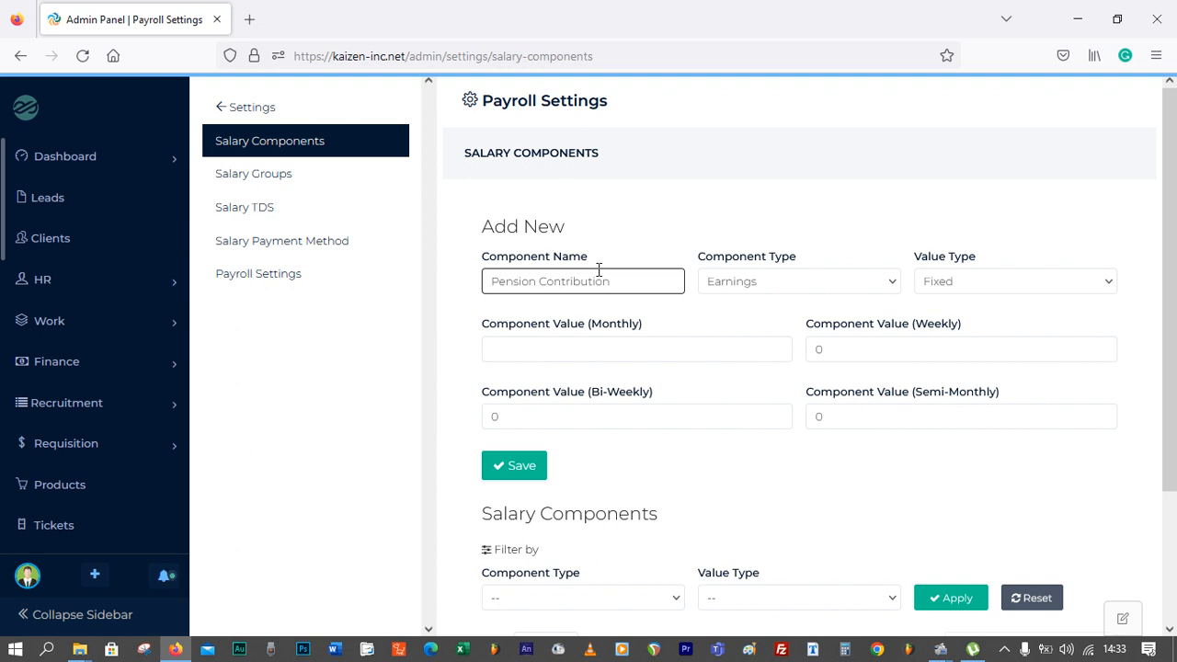
left_click(771, 289)
left_click(769, 330)
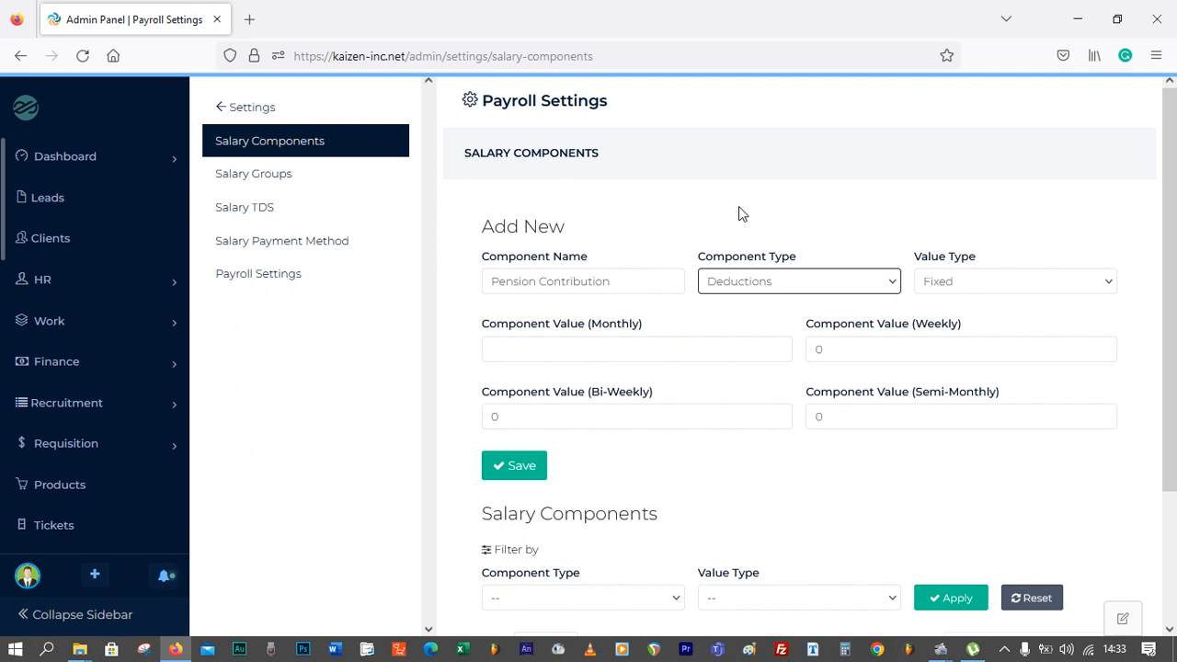
Set the Pension Contribution component's value type to Salary Percent
left_click(974, 285)
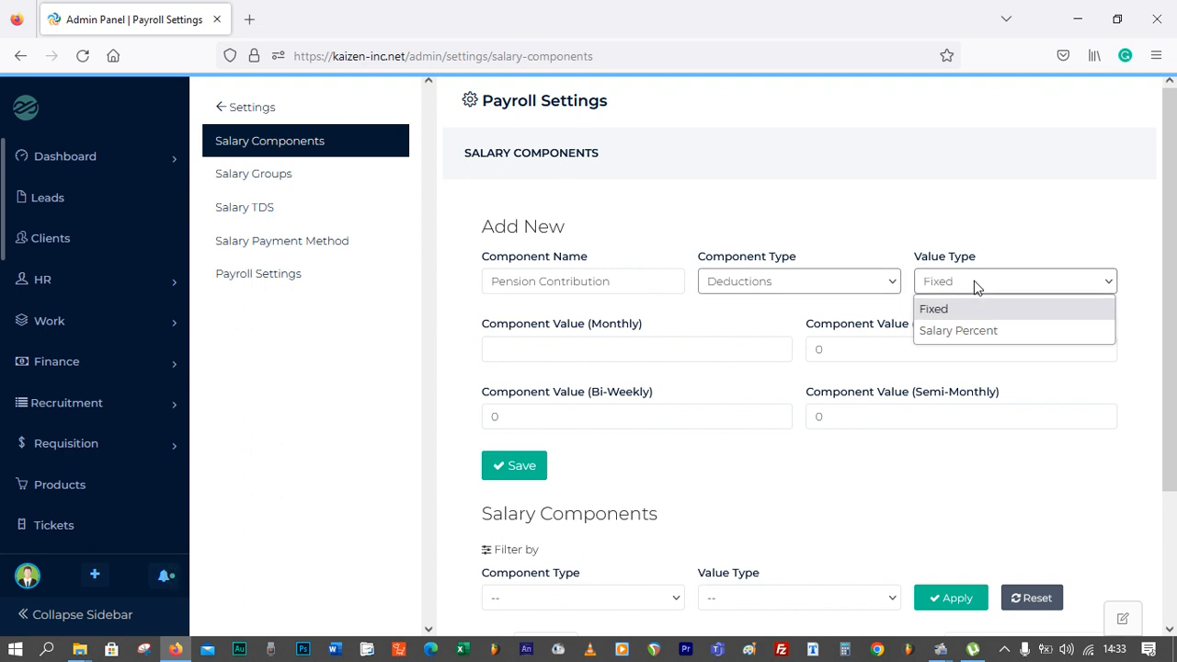
left_click(970, 333)
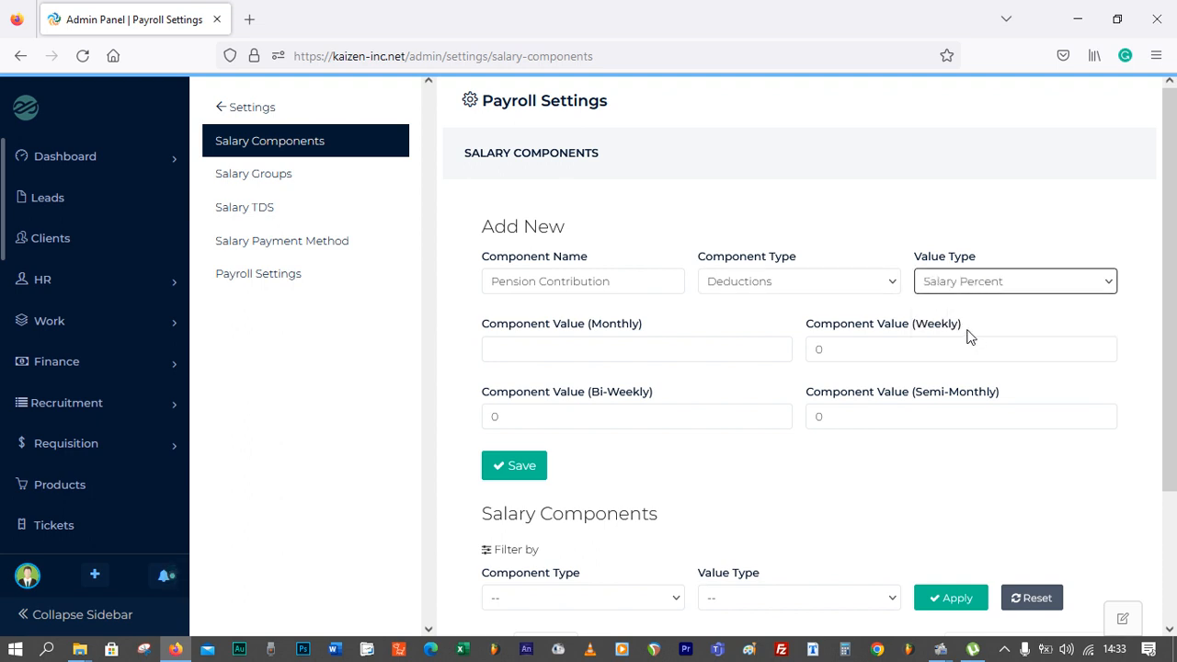
left_click(973, 283)
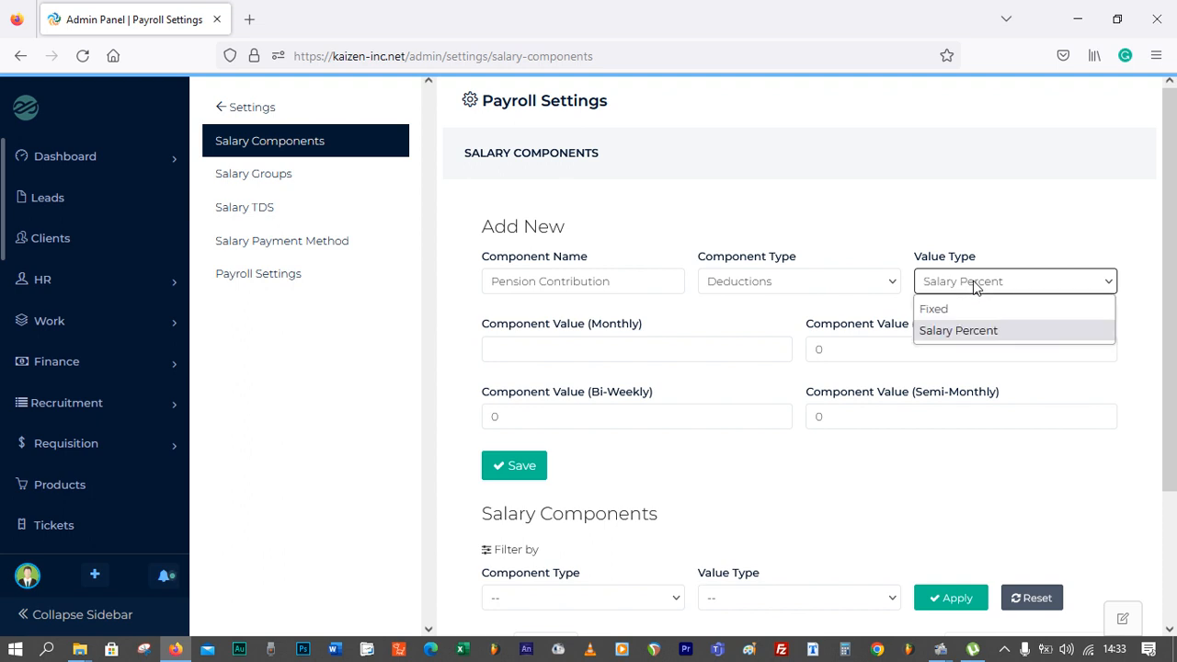
left_click(969, 313)
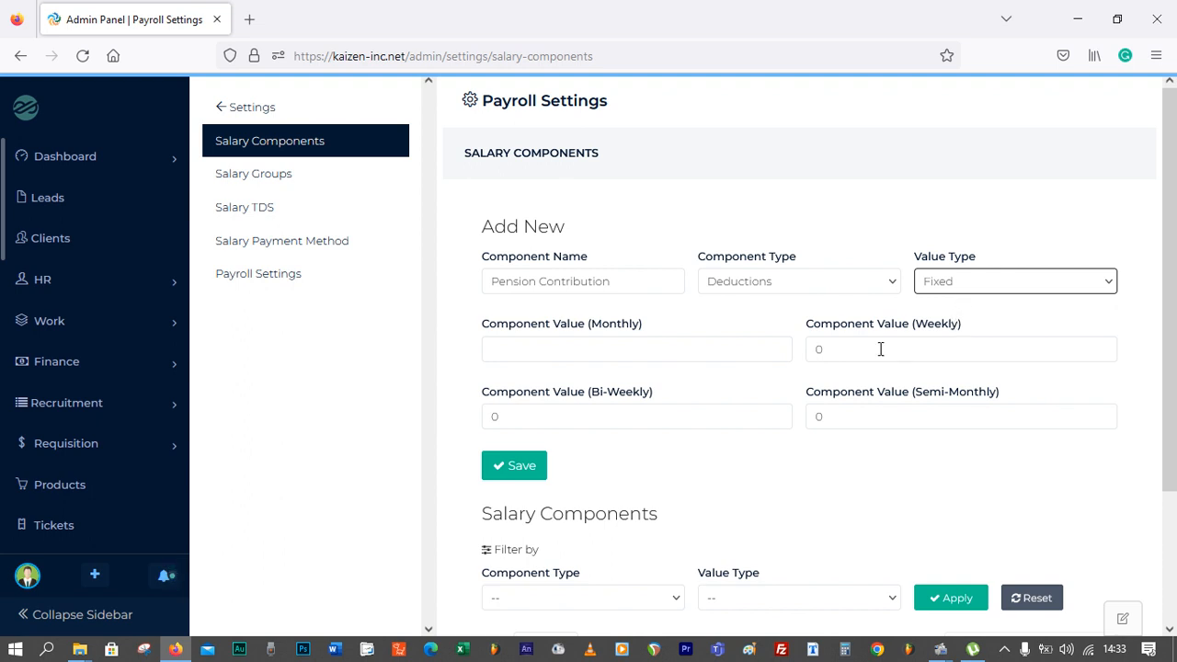
left_click(961, 281)
left_click(963, 304)
Set the monthly component value to 7 and save the Pension Contribution component
left_click(593, 345)
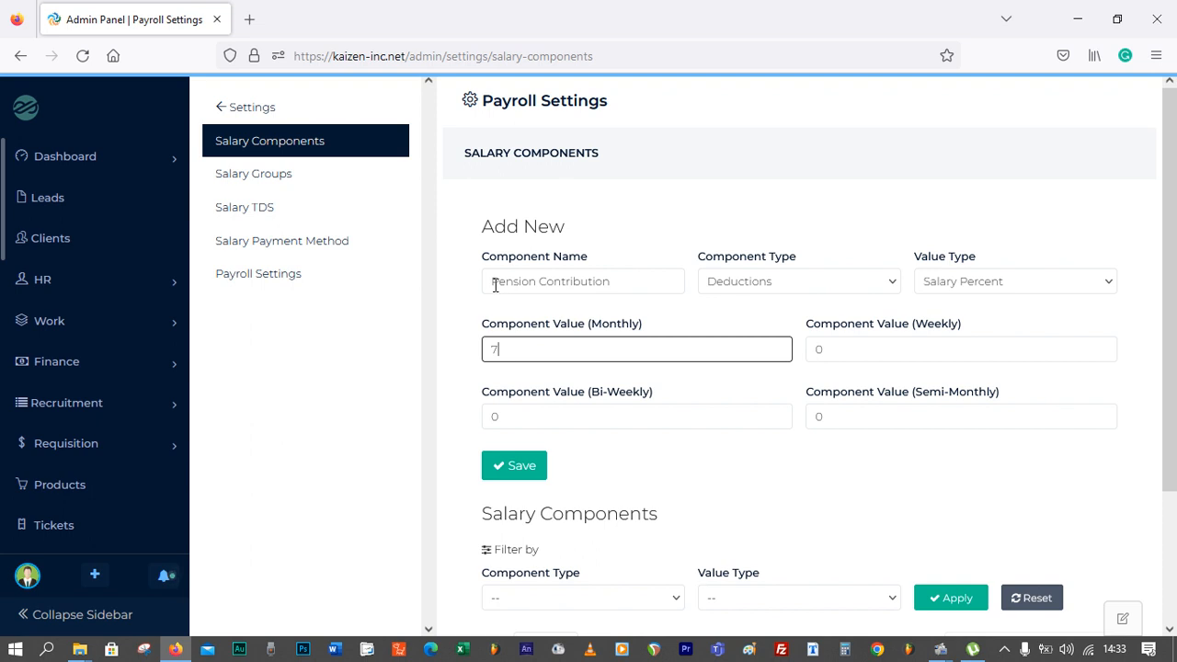
left_click_drag(492, 285, 610, 281)
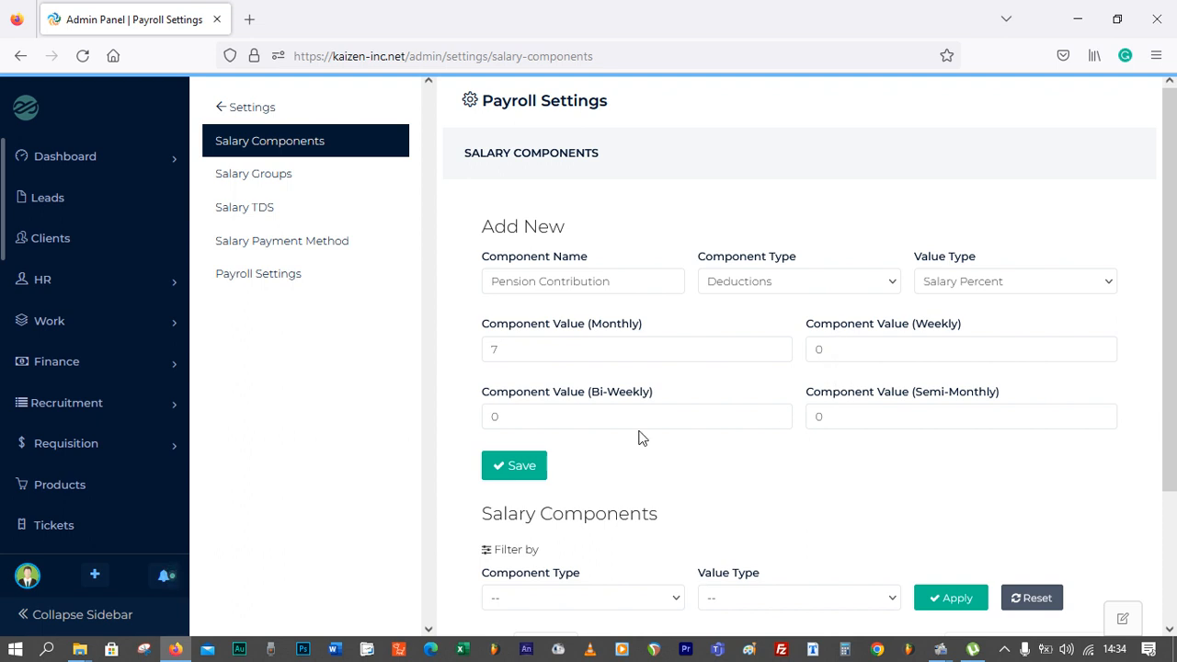
left_click(529, 467)
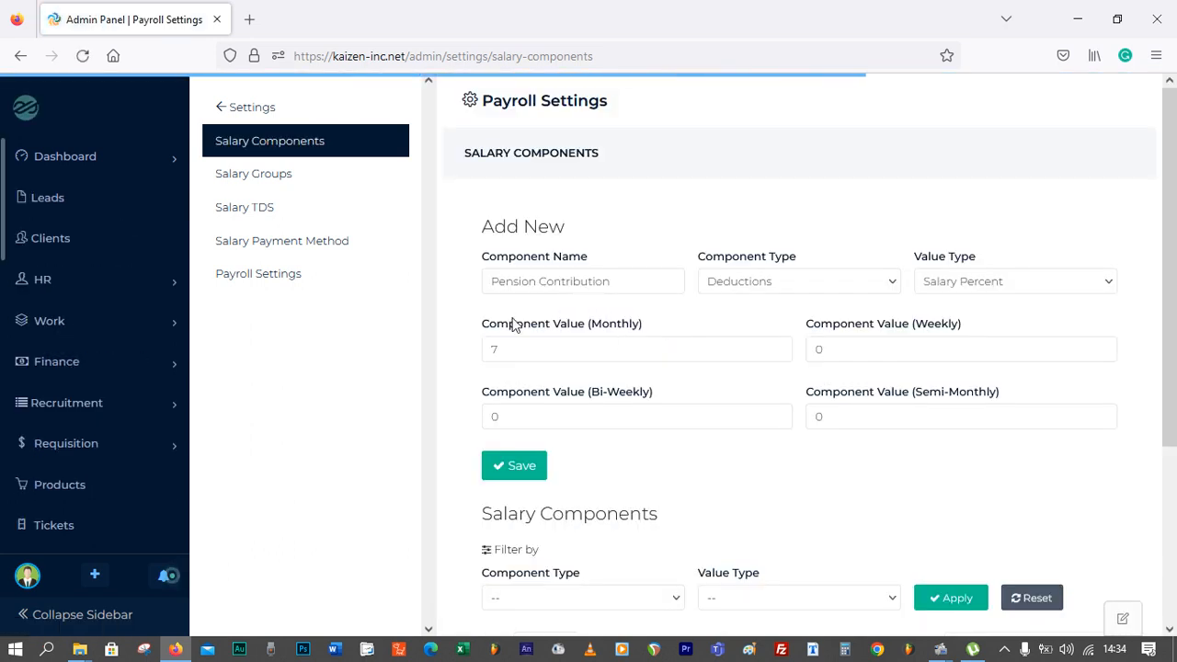
Enter Housing Allowance as the name of the next new salary component
scroll(586, 370, "down", 3)
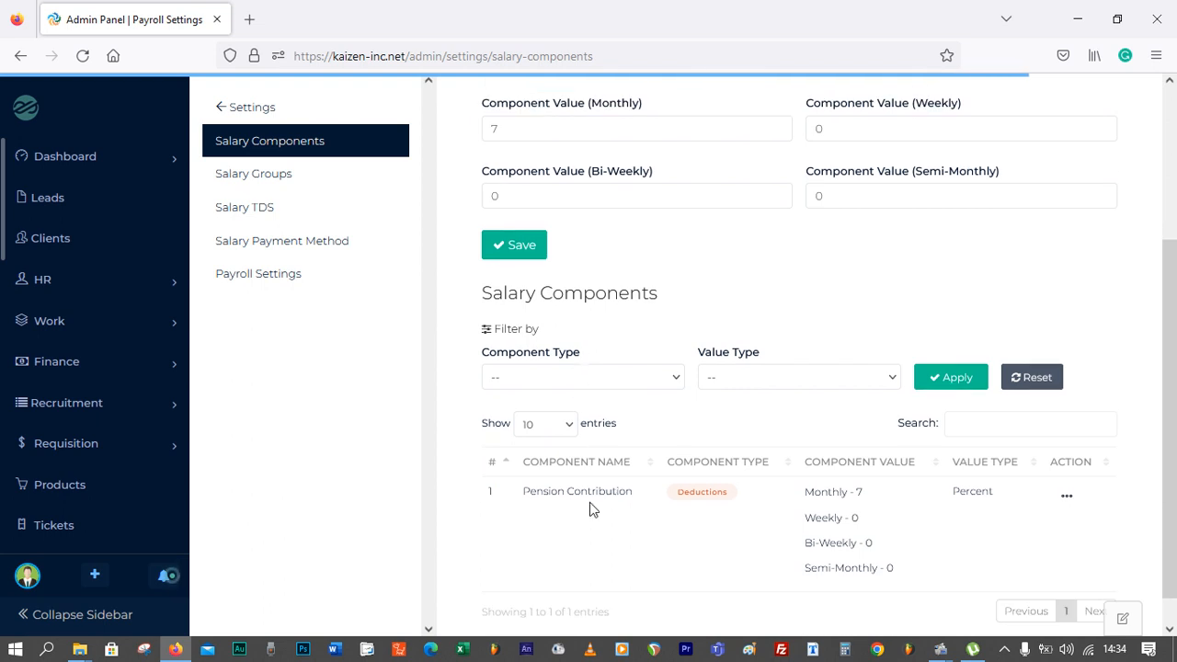
scroll(604, 401, "up", 2)
scroll(600, 397, "up", 1)
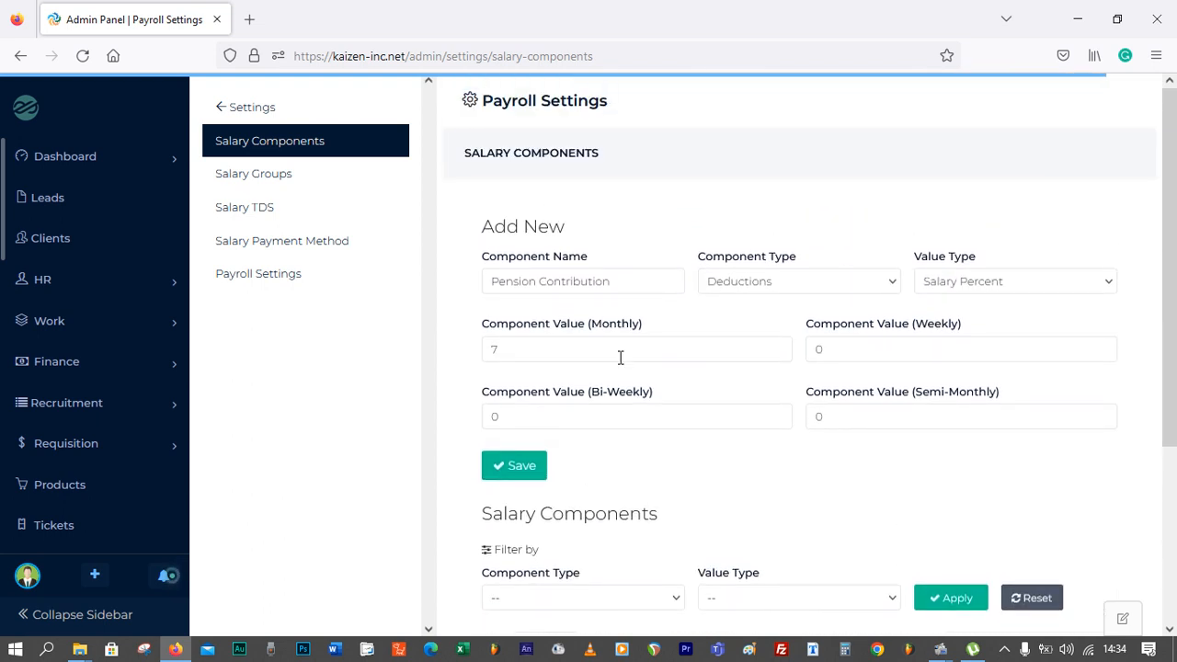
left_click_drag(623, 281, 416, 285)
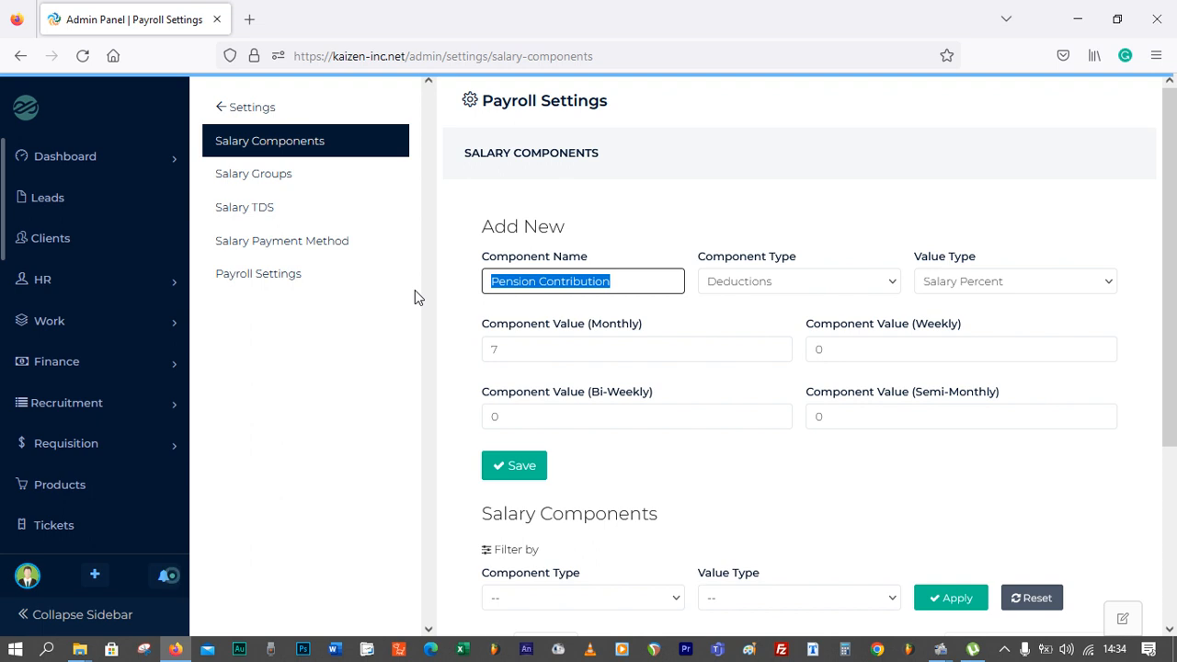
type("Housing A")
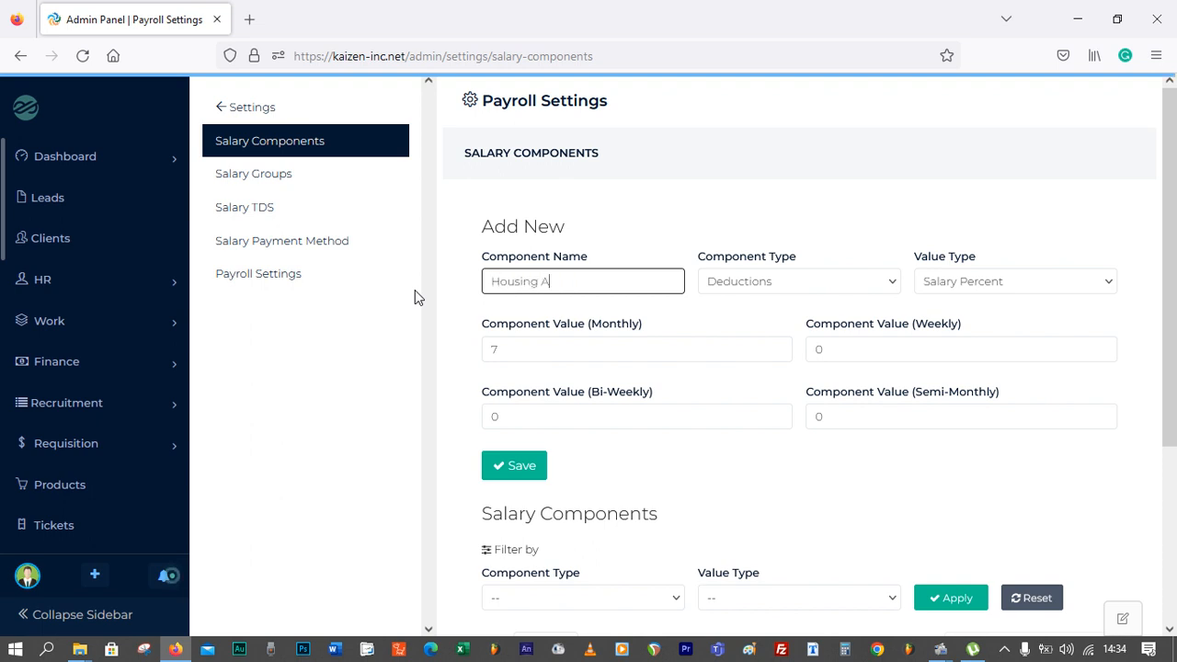
type("llowance")
Set the Housing Allowance component type to Earnings and its value type to Fixed
left_click(812, 289)
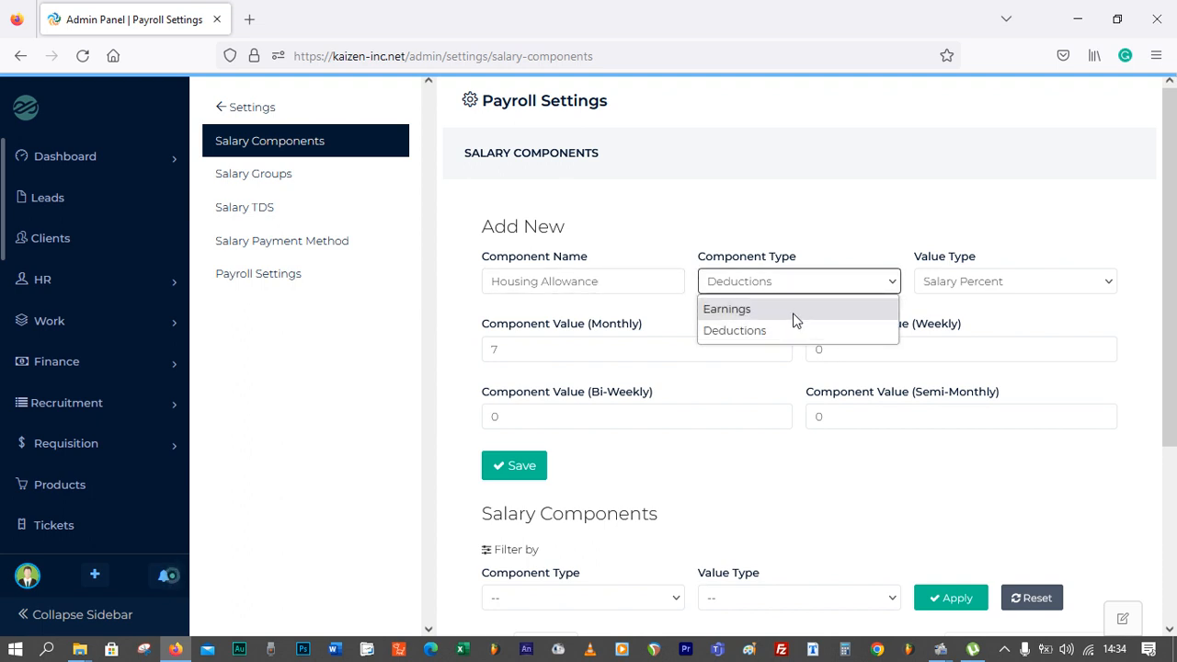
left_click(794, 313)
left_click(986, 287)
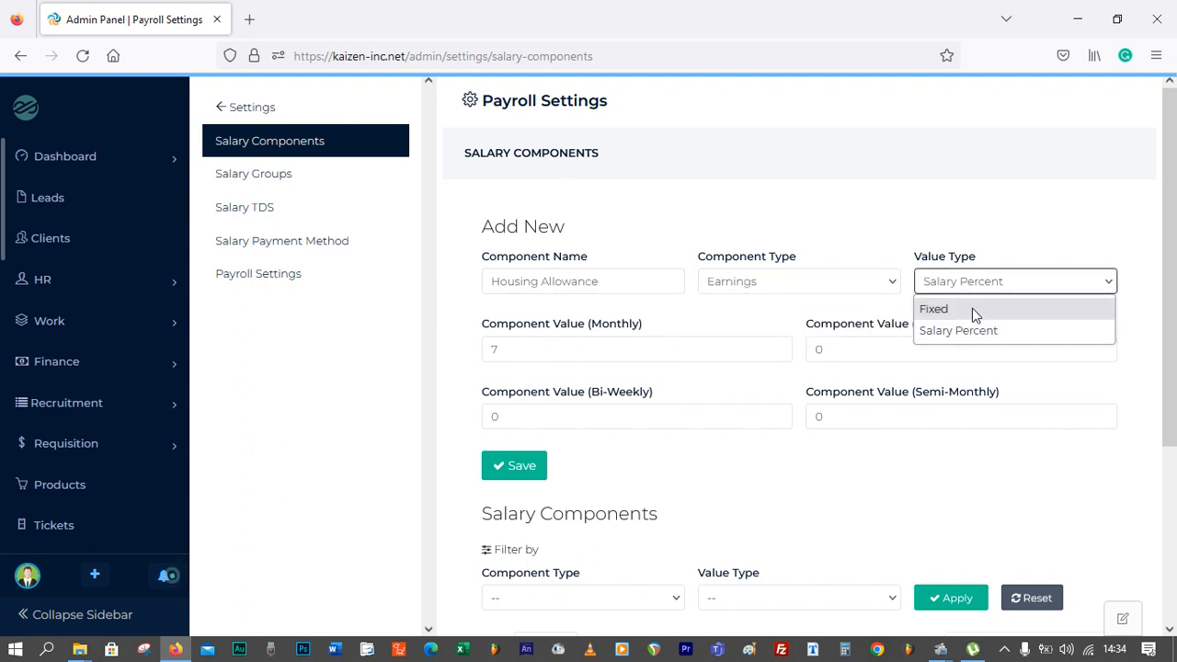
left_click(976, 315)
Set the monthly component value to 43000 and save the Housing Allowance component
left_click_drag(504, 350, 429, 368)
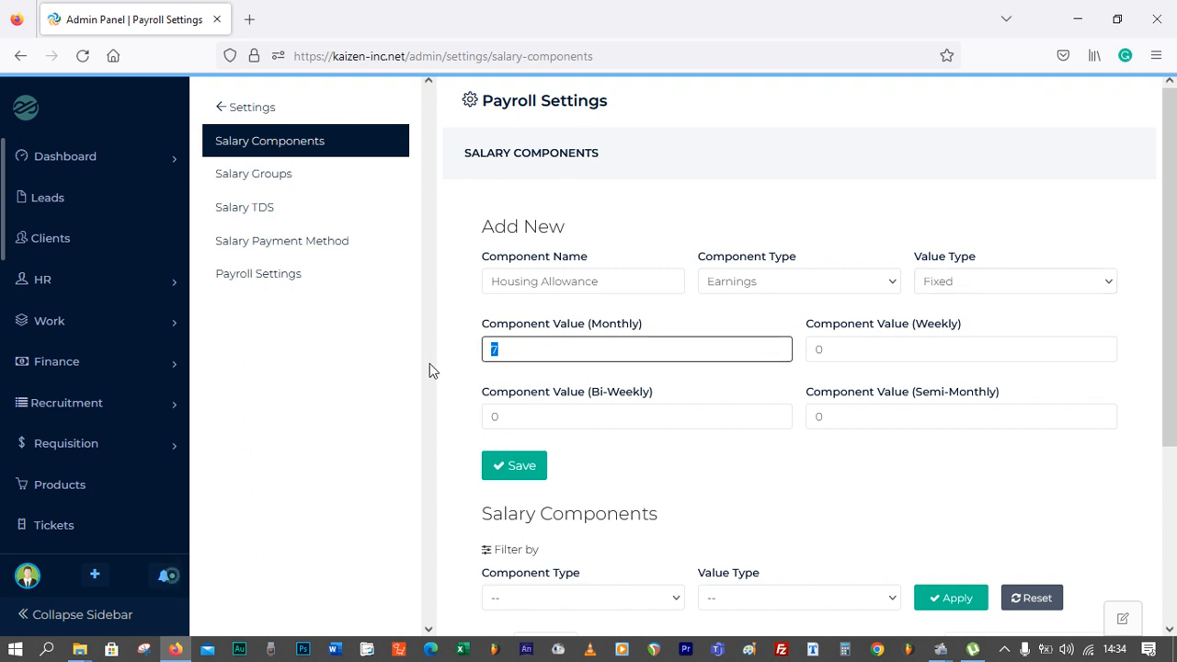
type("43000")
key("Tab")
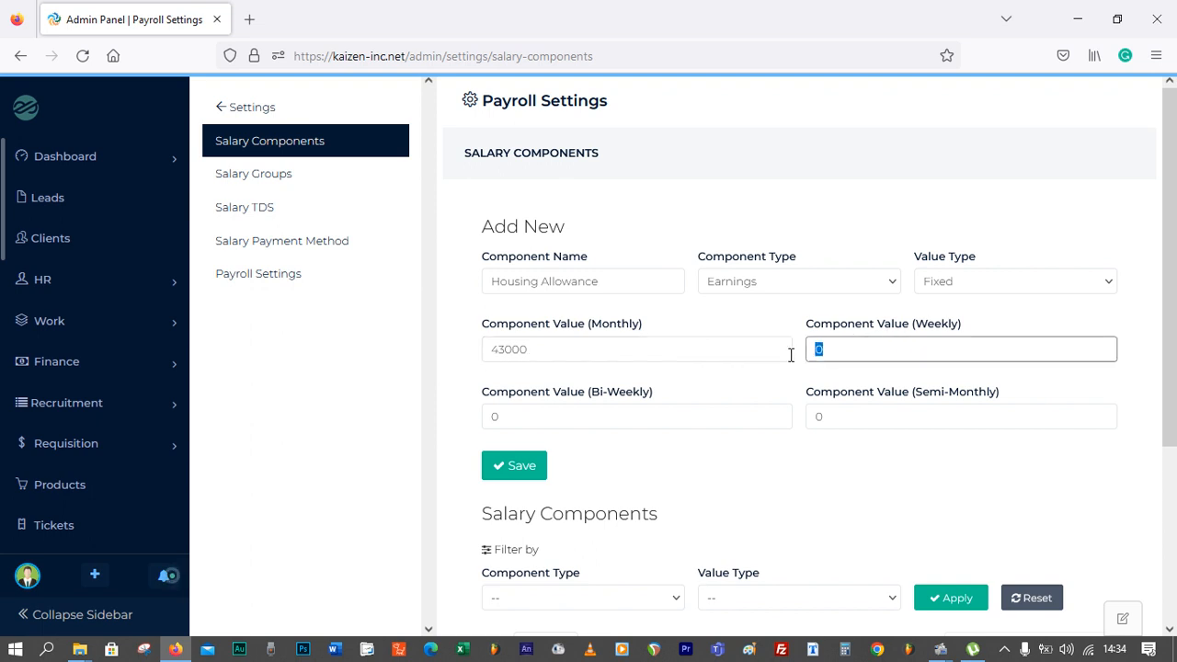
left_click(845, 416)
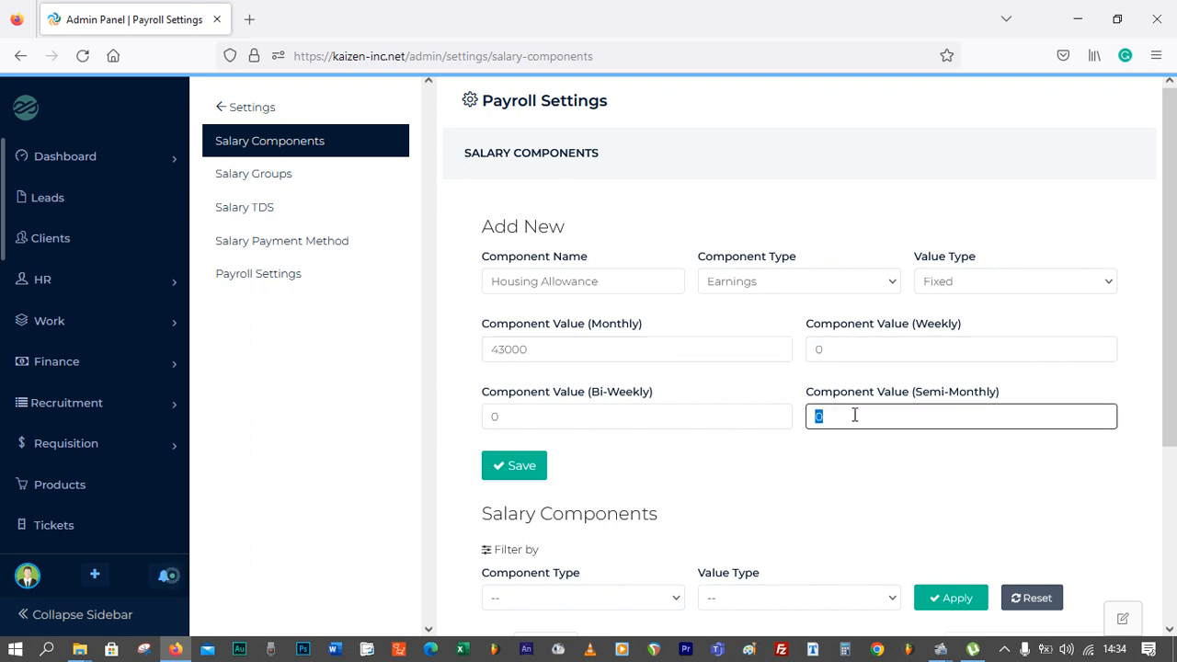
left_click(525, 413)
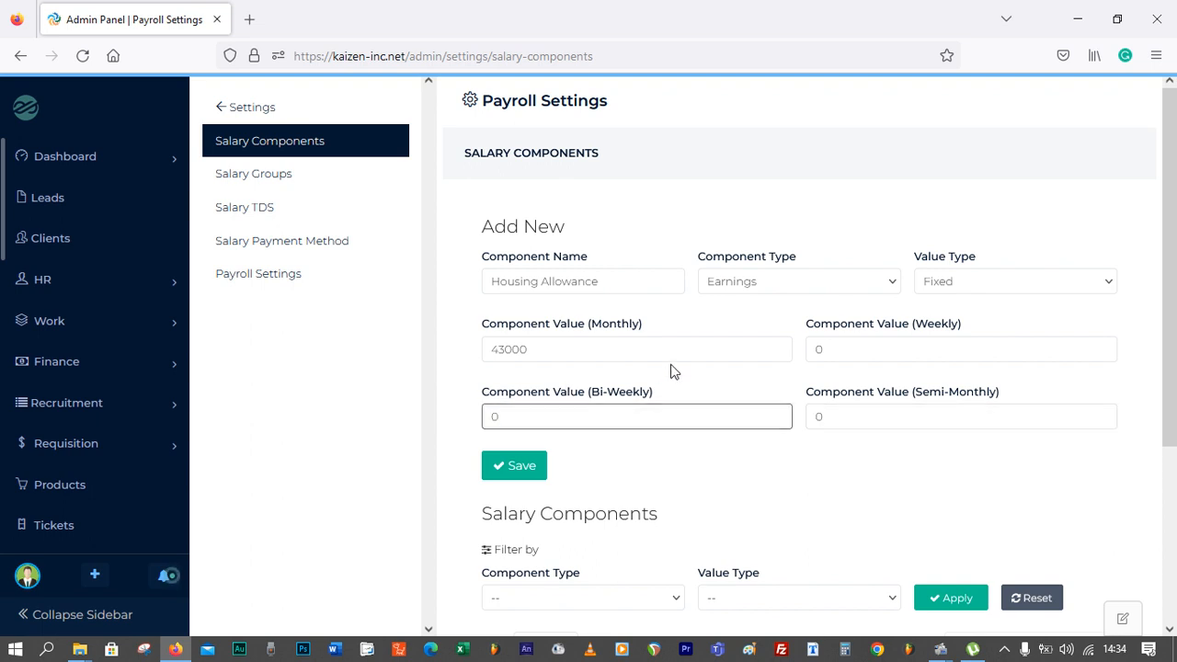
left_click(529, 469)
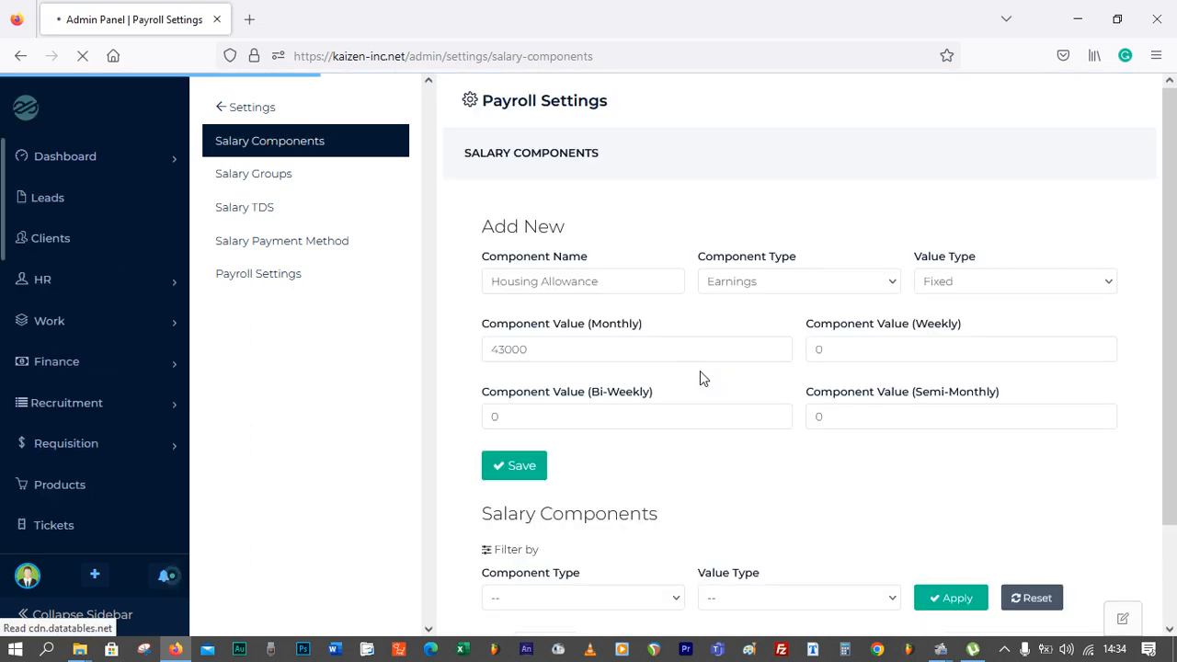
Review the saved Pension Contribution and Housing Allowance entries in the salary components list
scroll(700, 370, "down", 5)
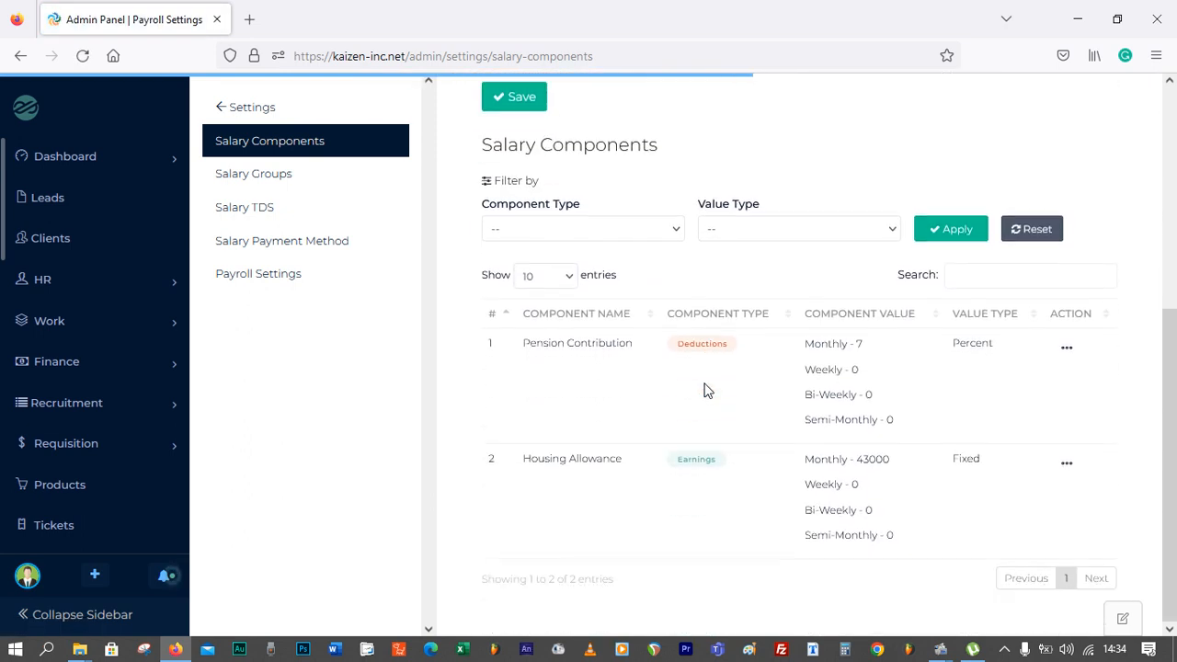
scroll(712, 395, "up", 1)
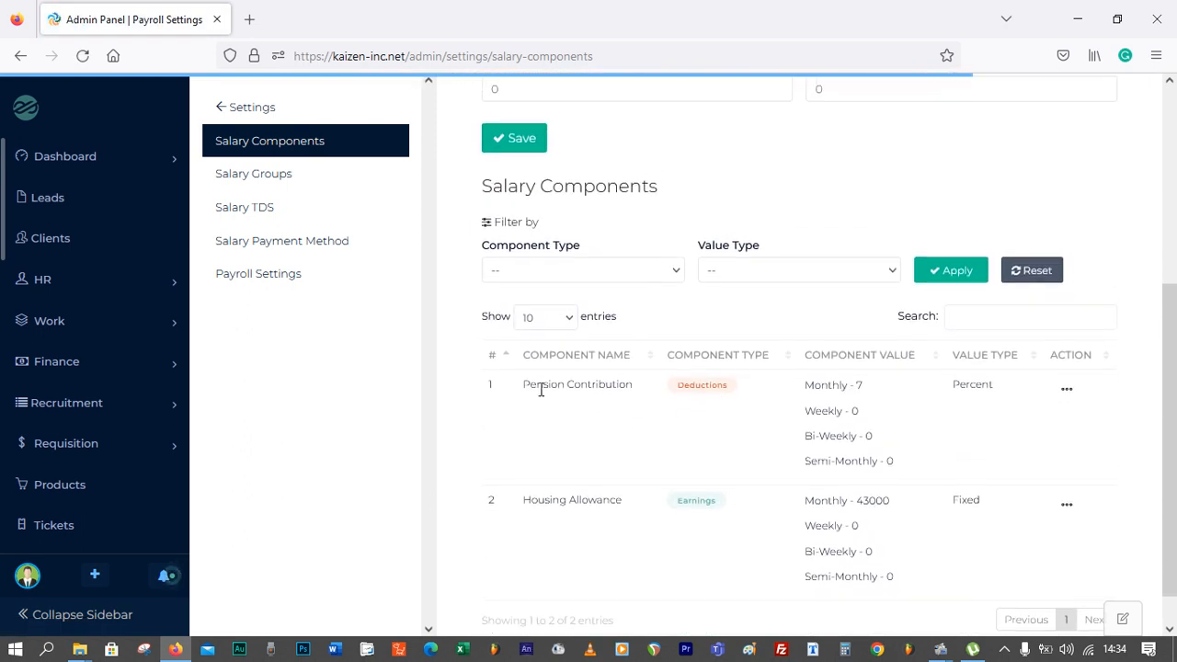
left_click_drag(541, 390, 656, 388)
left_click_drag(617, 501, 512, 512)
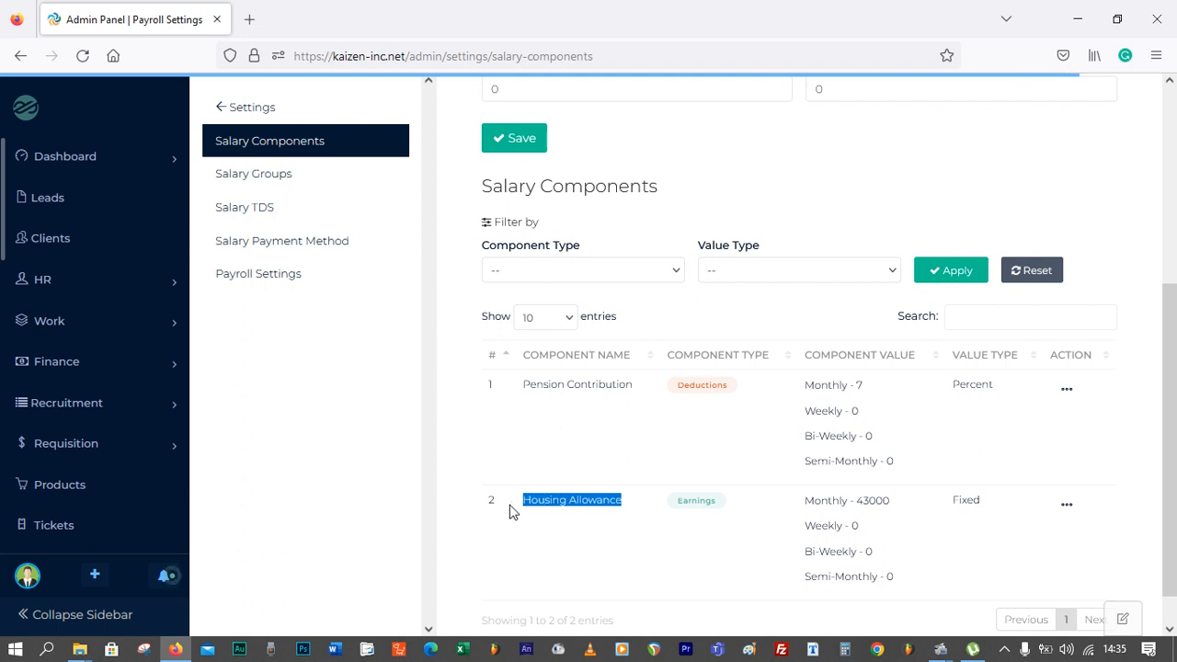
left_click(694, 509)
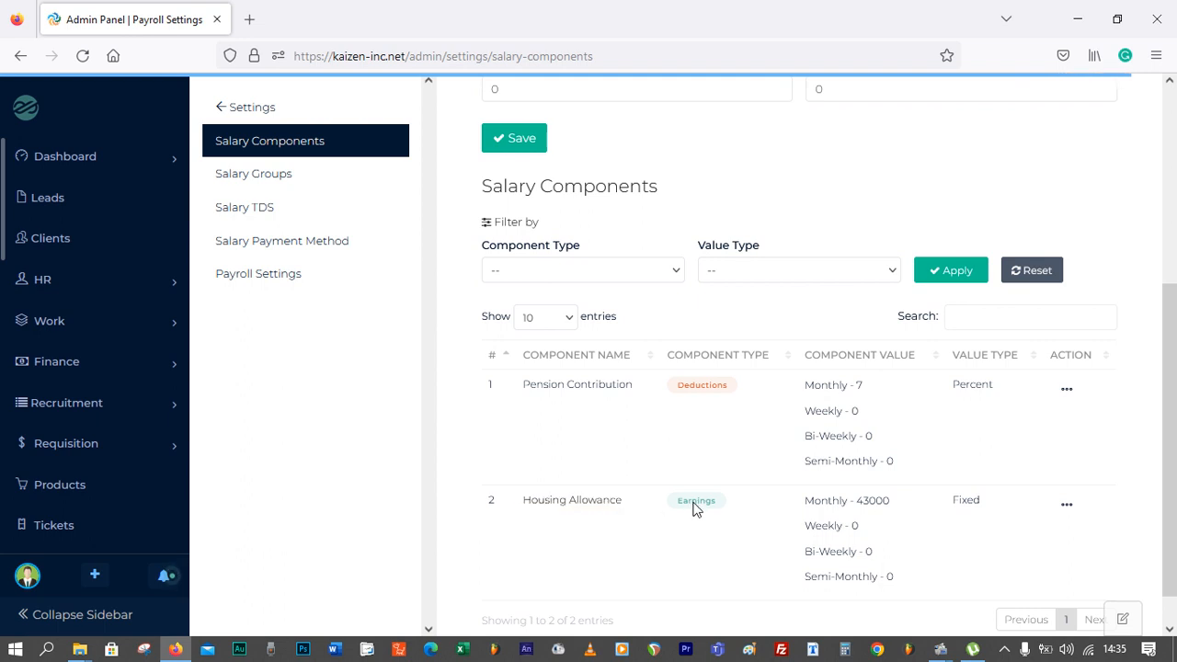
scroll(699, 405, "up", 3)
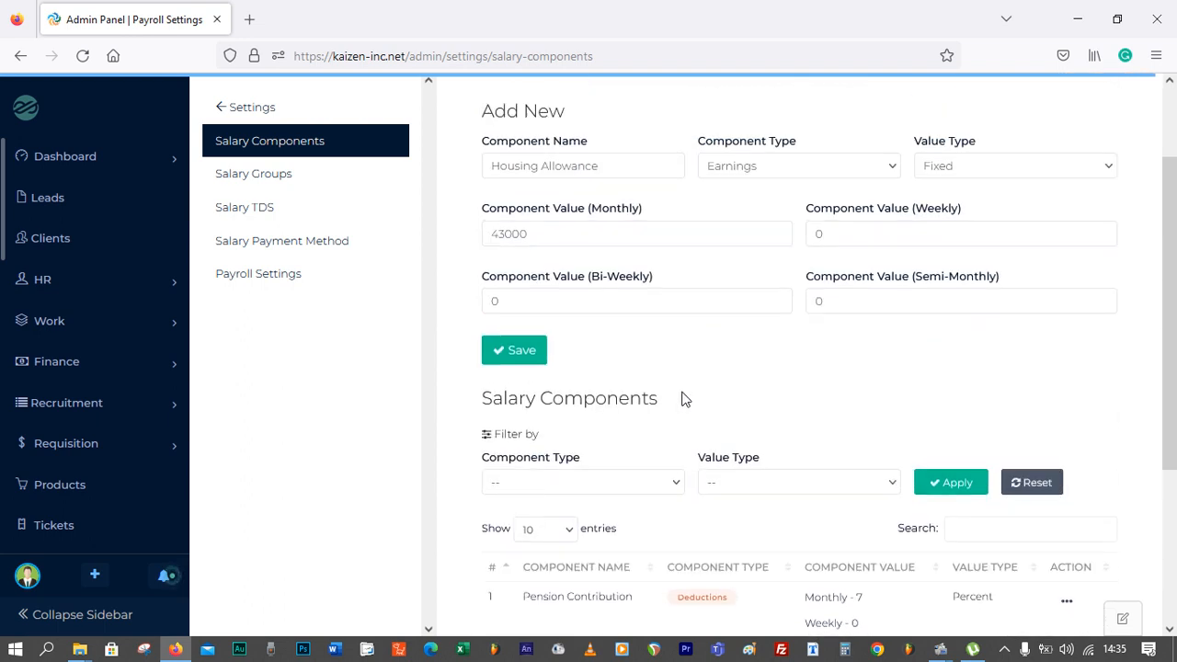
scroll(682, 398, "up", 2)
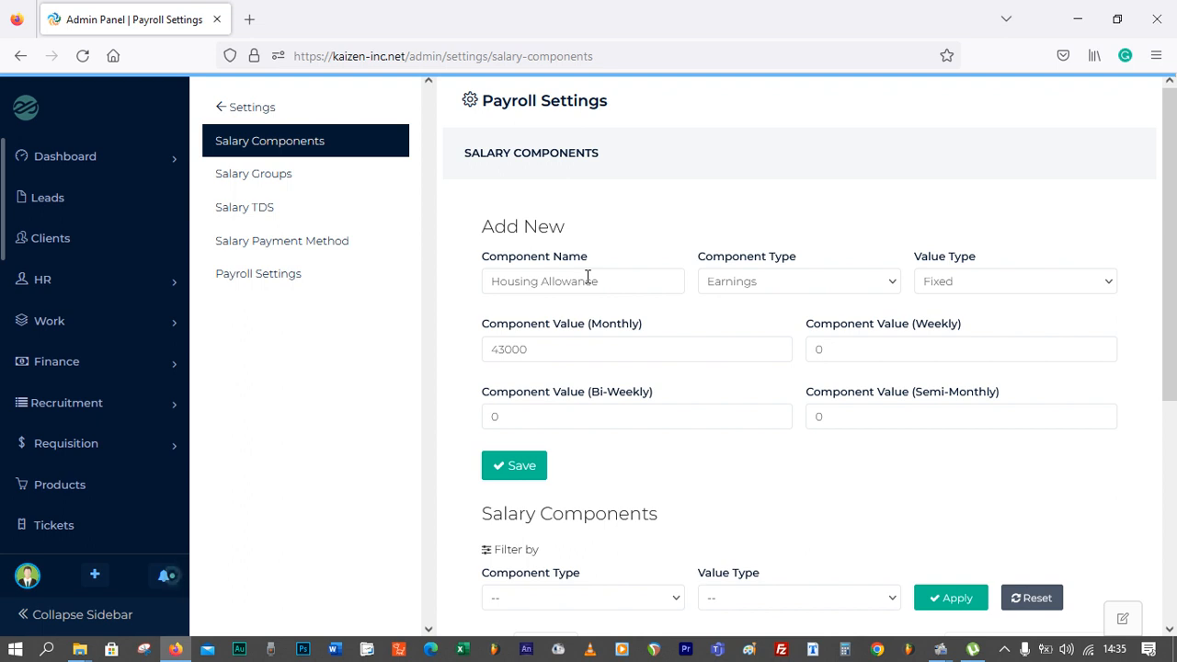
Open the salary groups settings and name a new salary group Less than 99k
left_click(233, 217)
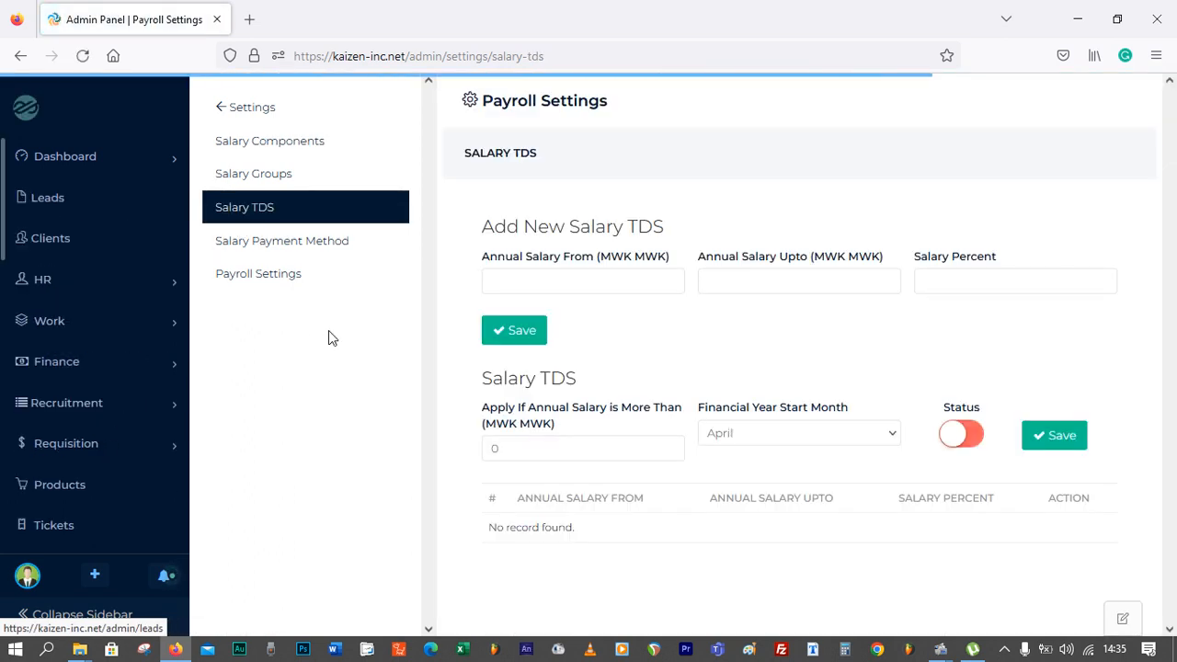
left_click(258, 177)
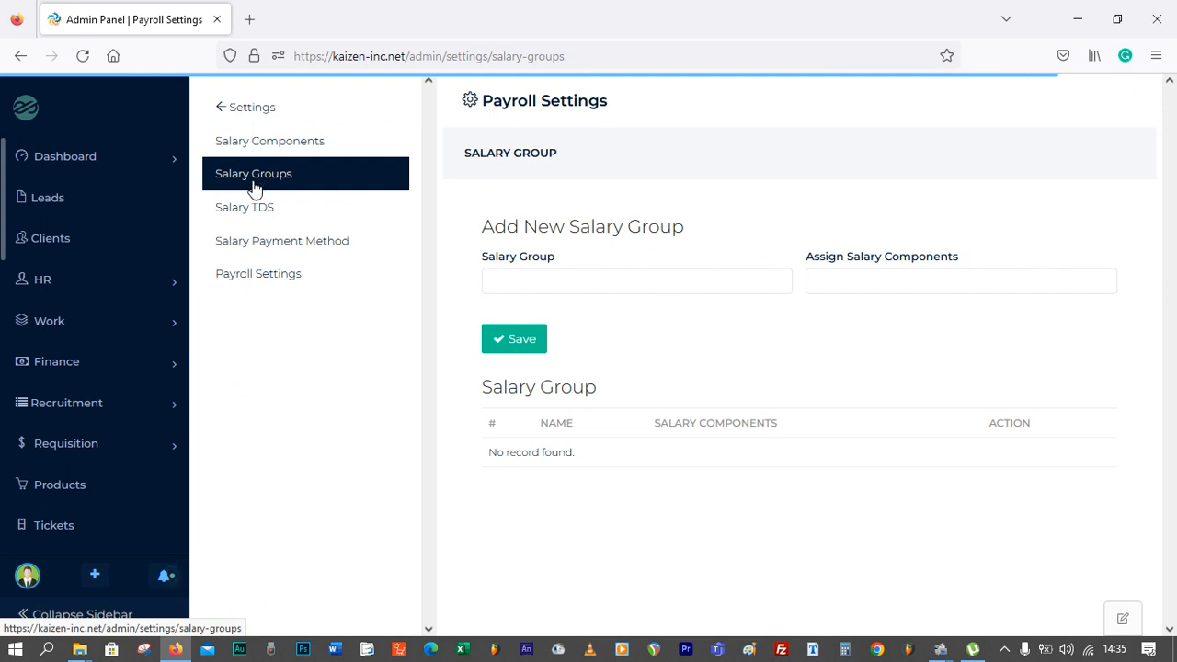
left_click(533, 292)
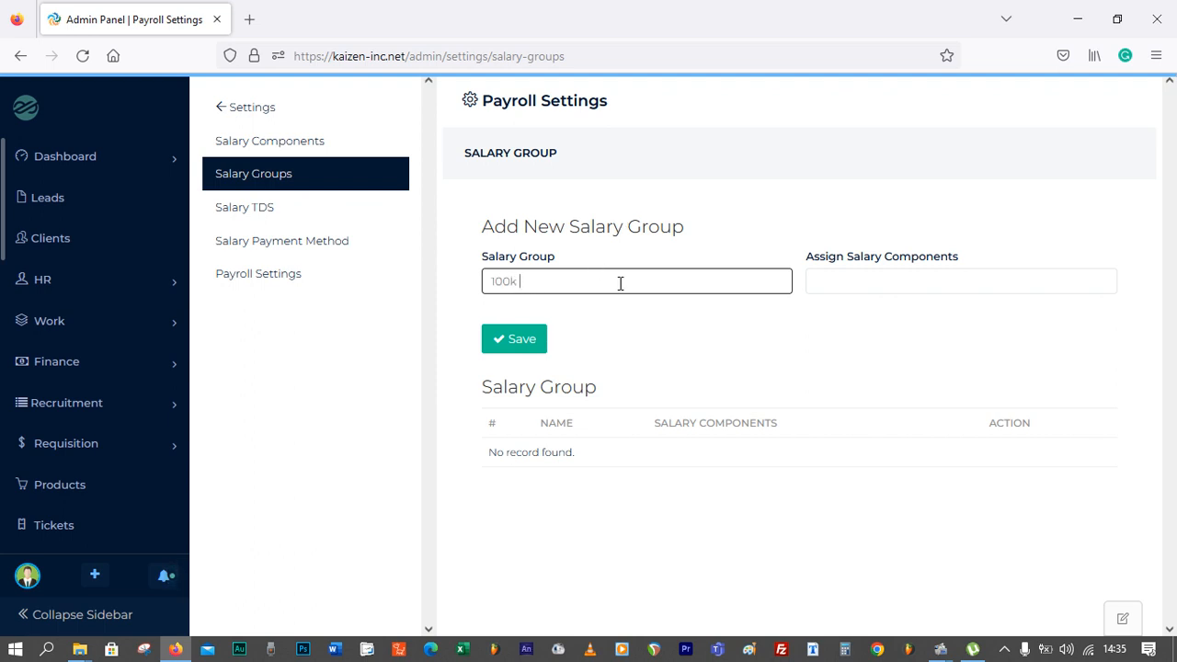
key("BackSpace")
key("BackSpace")
key("BackSpace")
key("BackSpace")
type("99k or")
key("BackSpace")
key("BackSpace")
key("BackSpace")
key("BackSpace")
key("BackSpace")
key("BackSpace")
type("Less than 99k")
Assign Pension Contribution and Housing Allowance to the Less than 99k group and save it
left_click(897, 281)
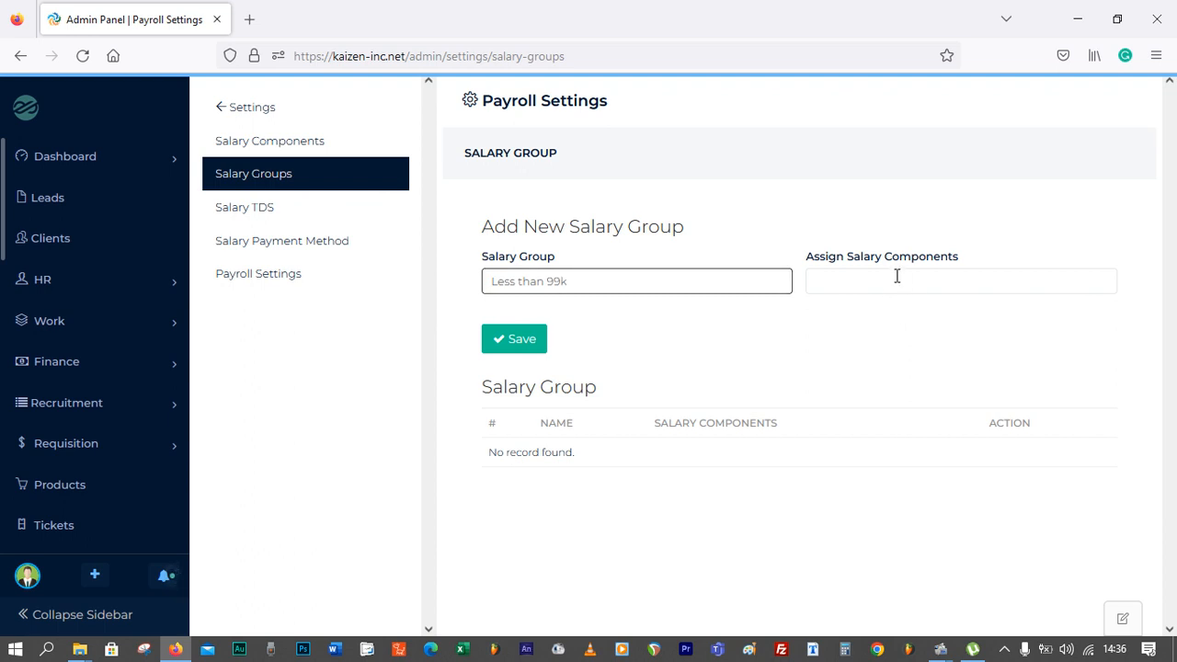
left_click(794, 220)
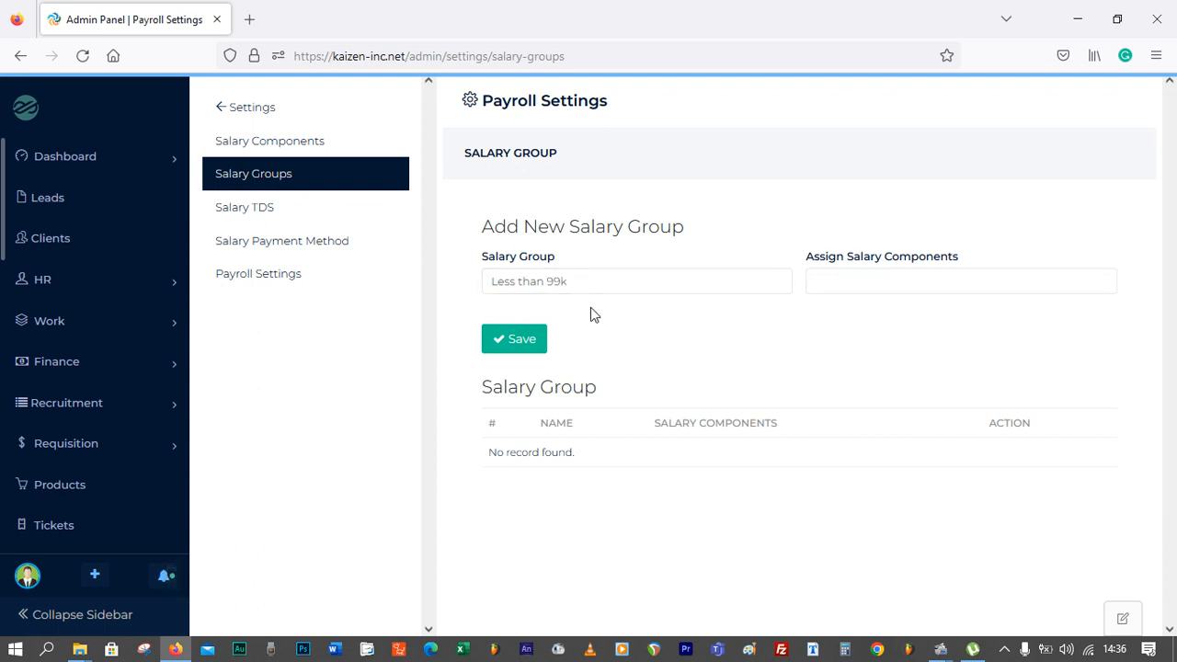
left_click(521, 345)
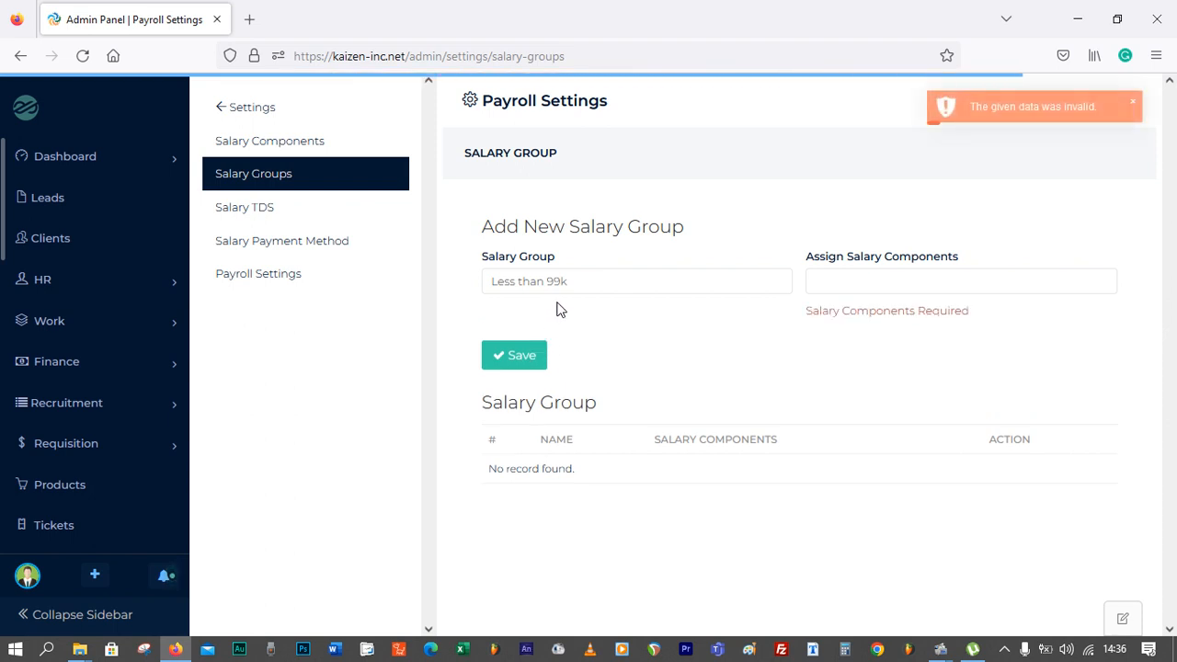
left_click(859, 282)
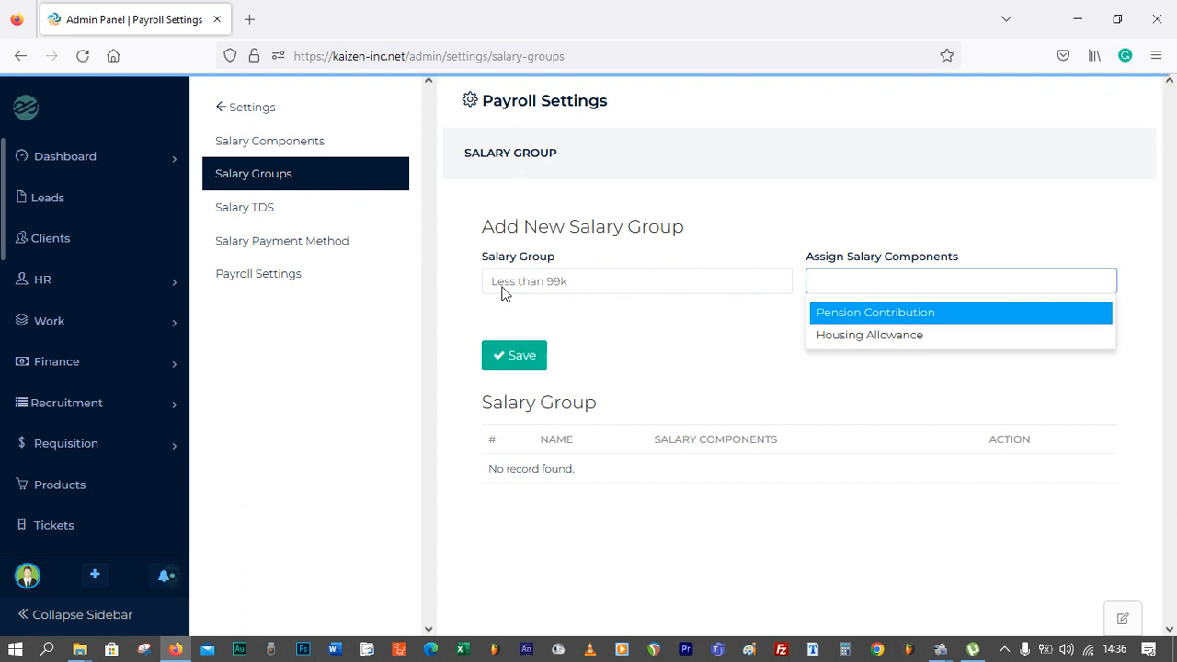
left_click(570, 280)
left_click(590, 280)
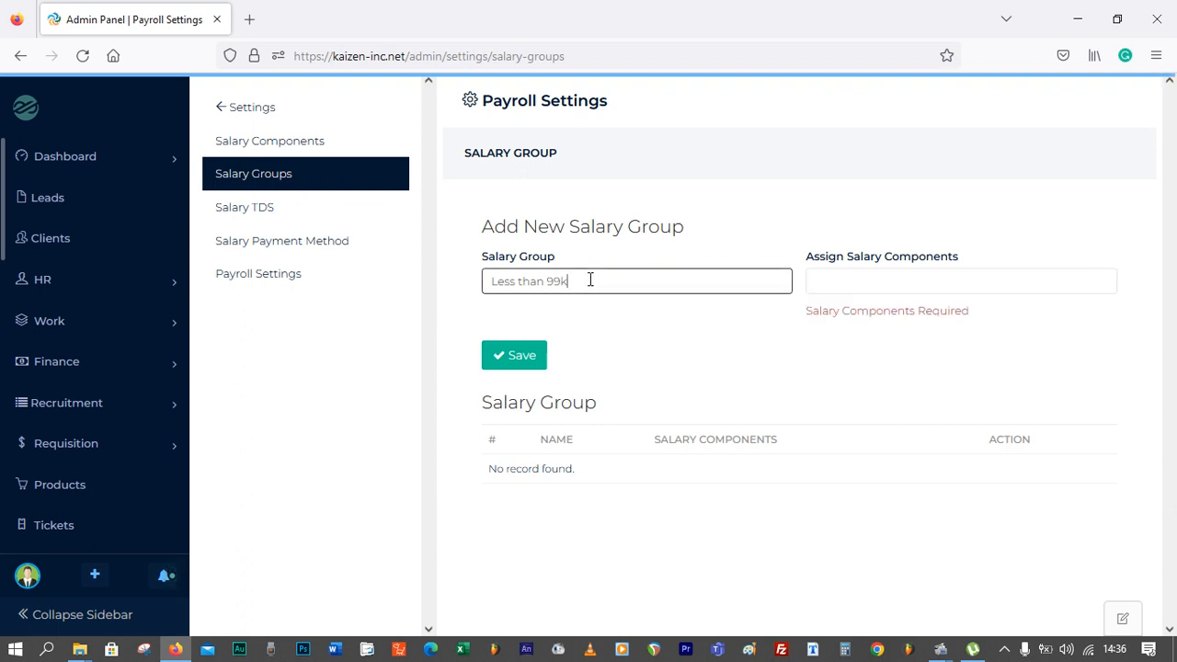
left_click(825, 283)
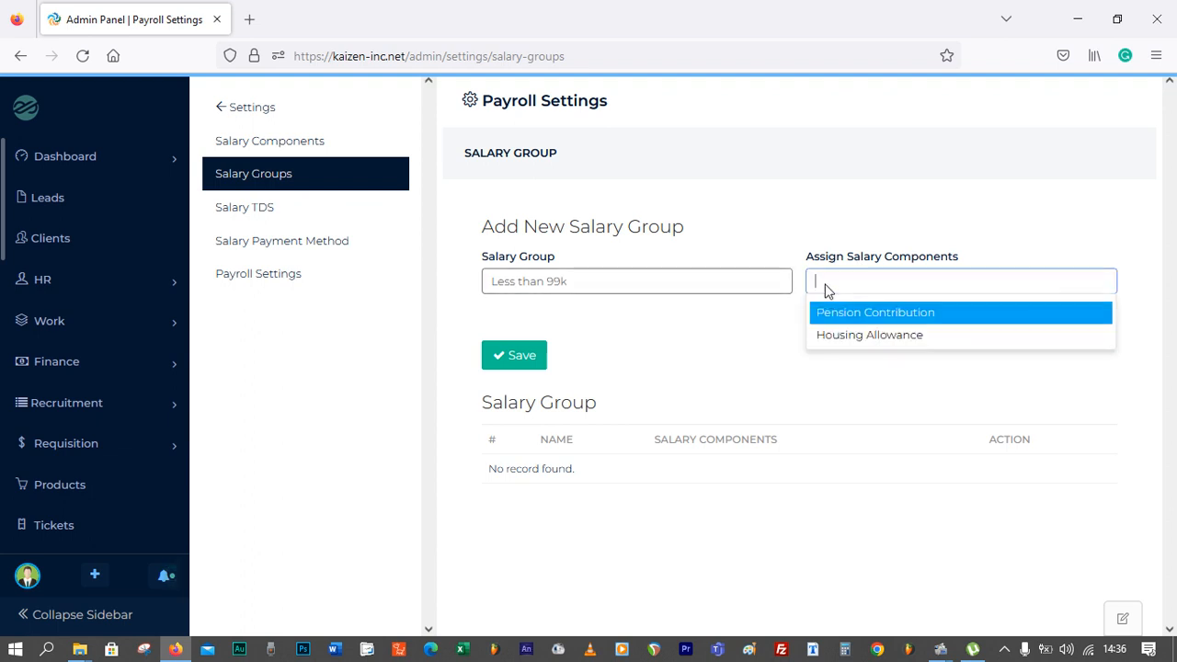
left_click(867, 312)
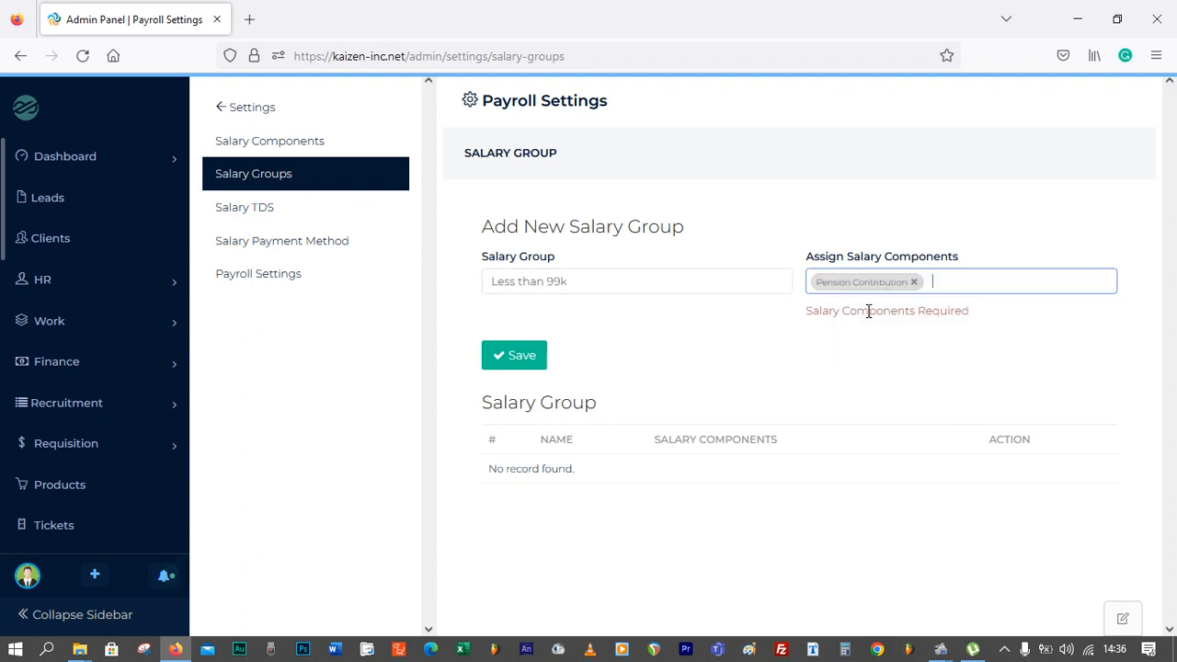
left_click(950, 286)
left_click(919, 311)
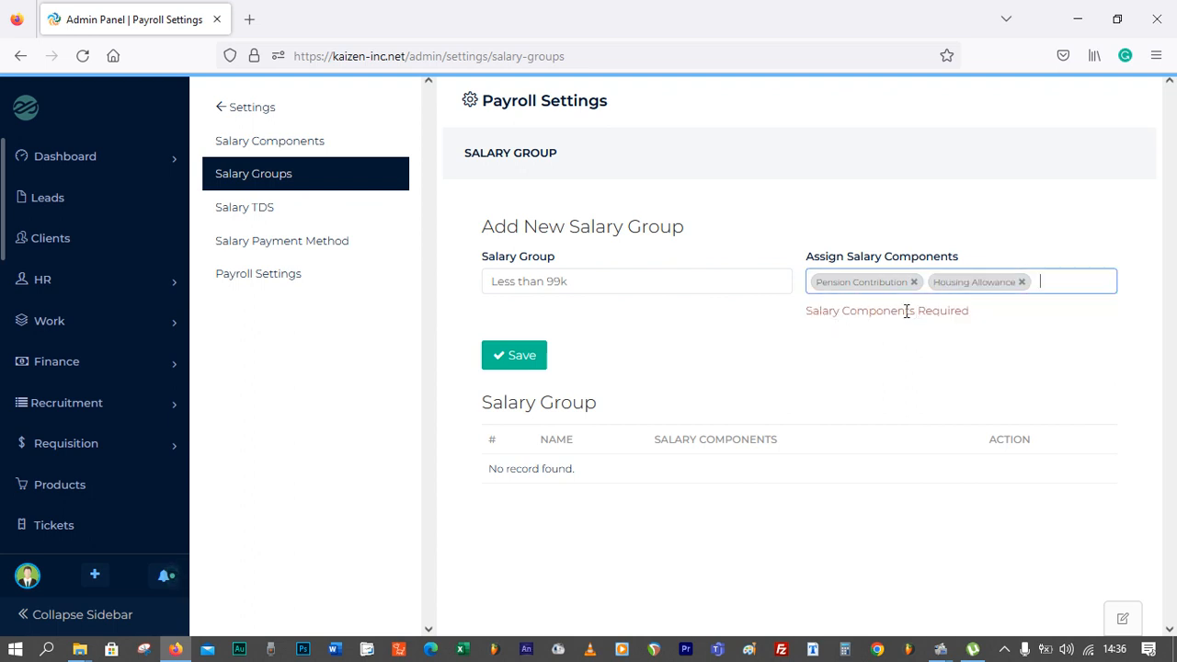
left_click(498, 360)
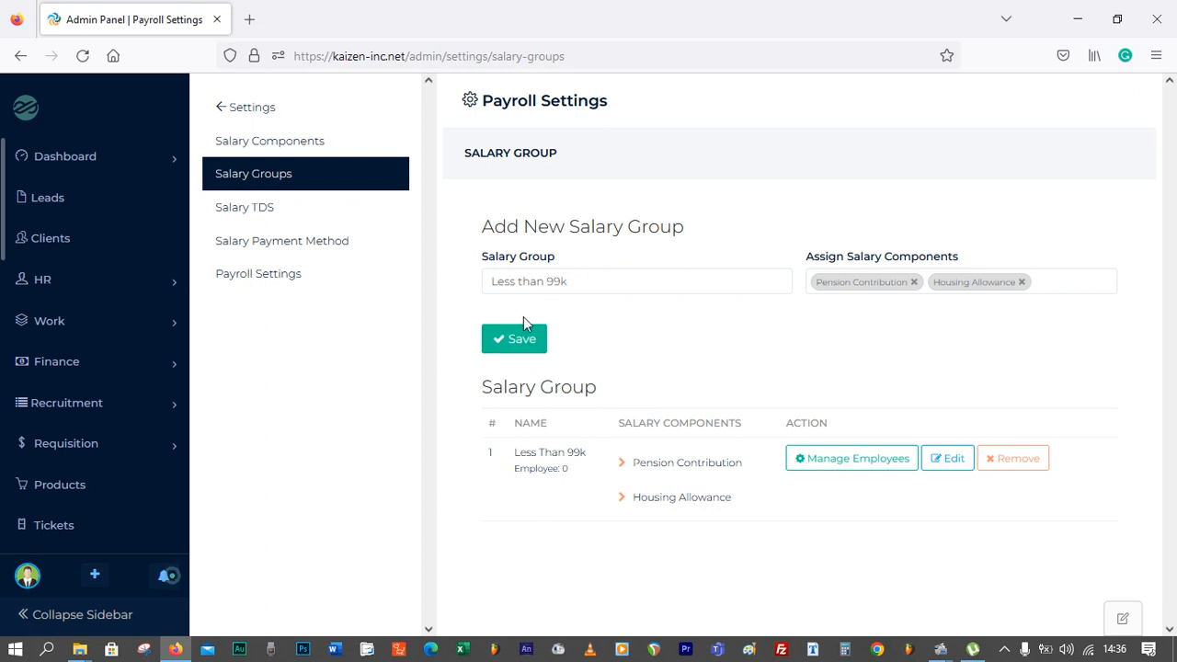
Create a second salary group named Less than 199k with the same two components
left_click_drag(578, 280, 440, 289)
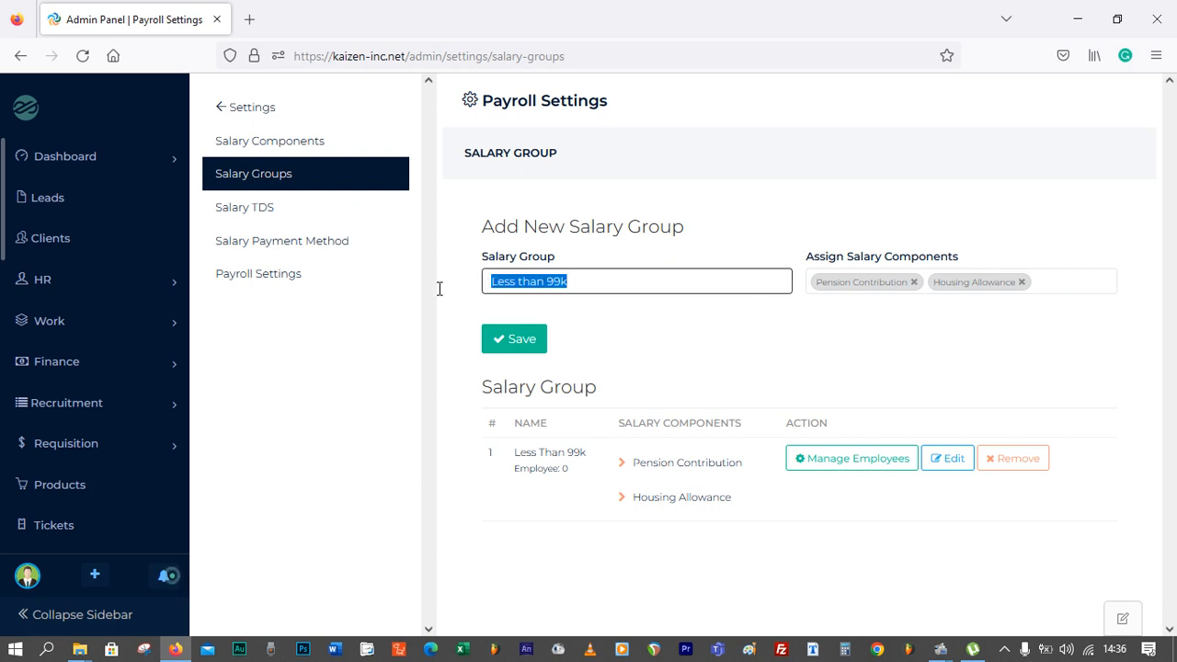
key("BackSpace")
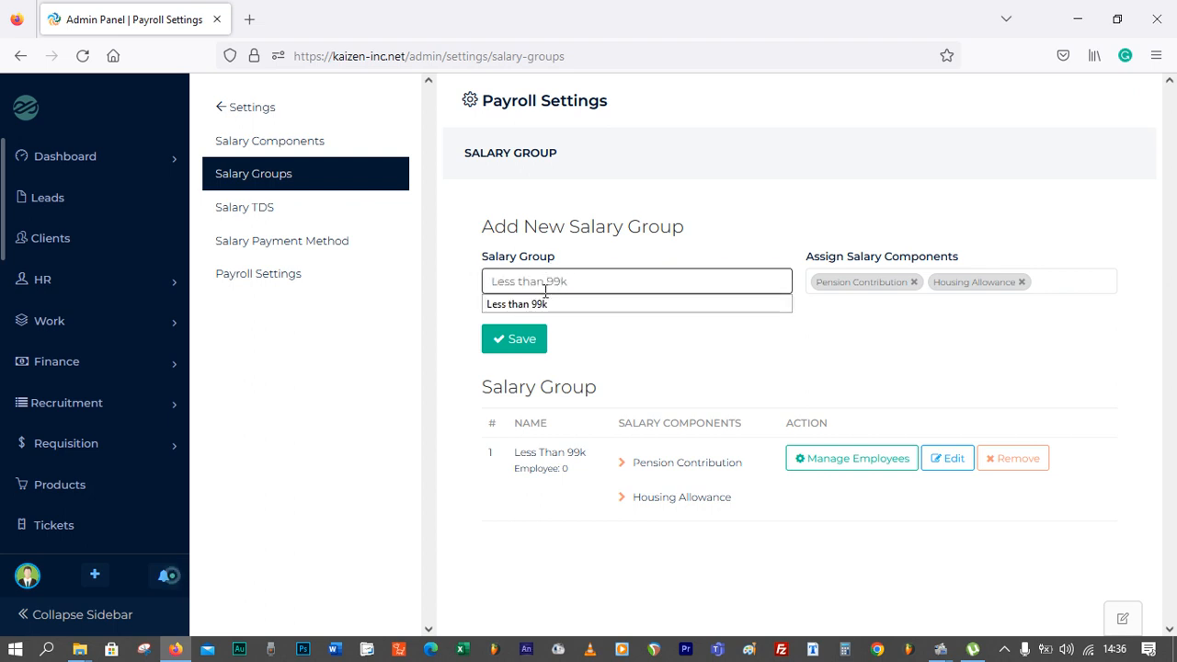
type("1")
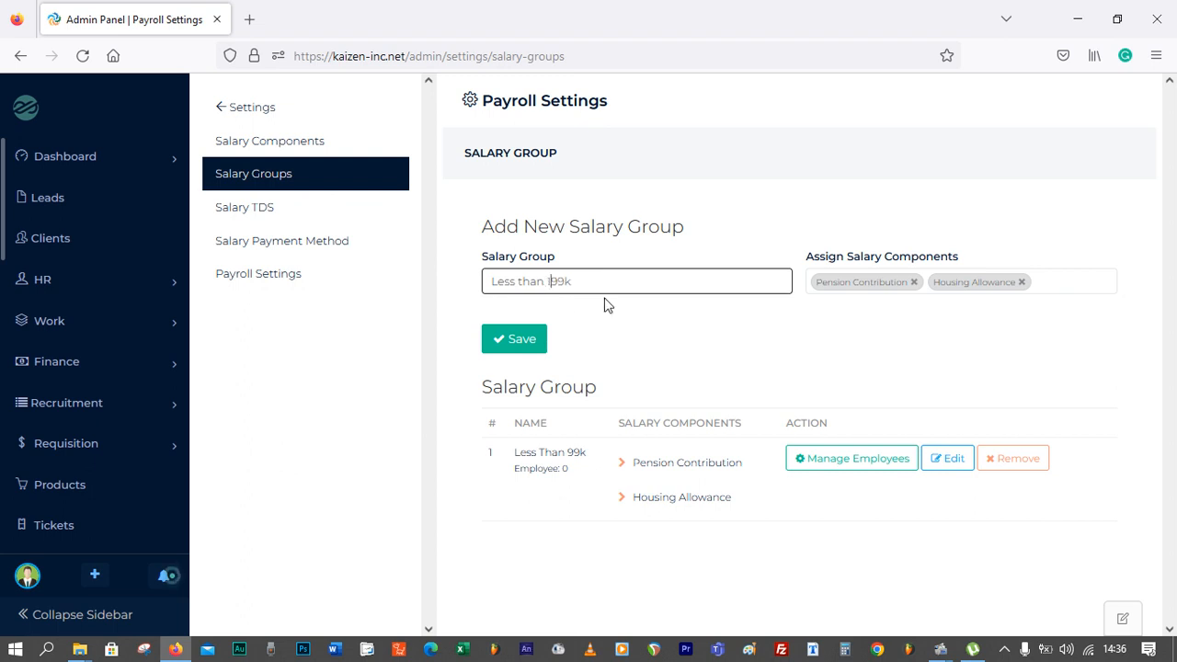
left_click(675, 230)
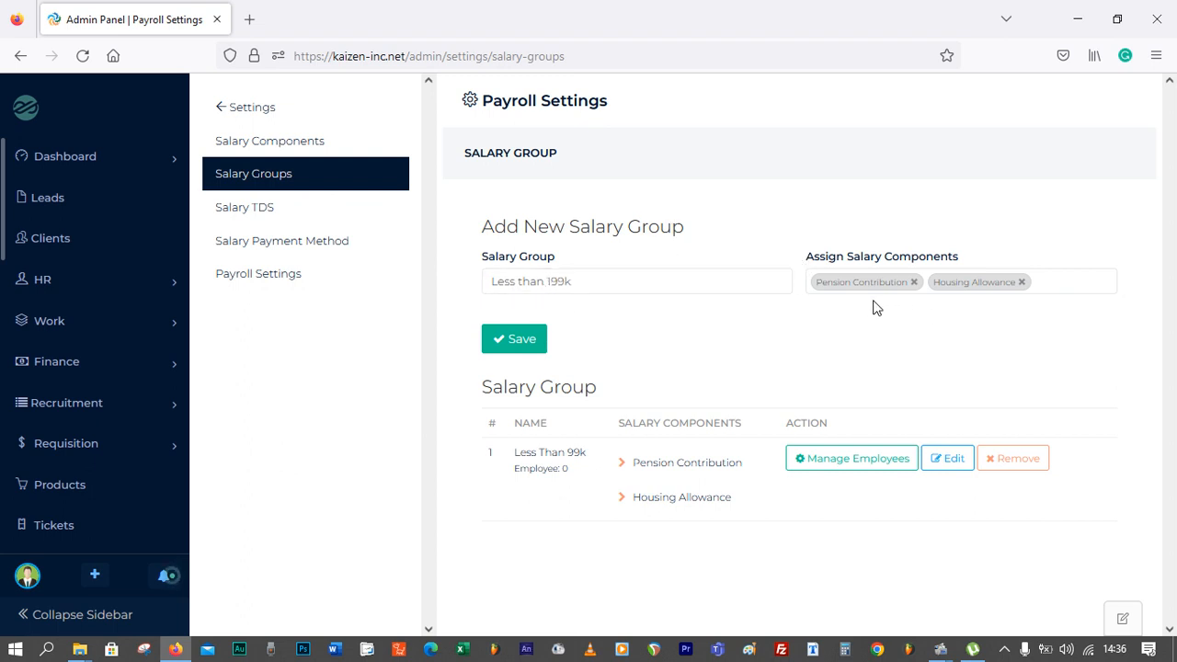
left_click(1040, 283)
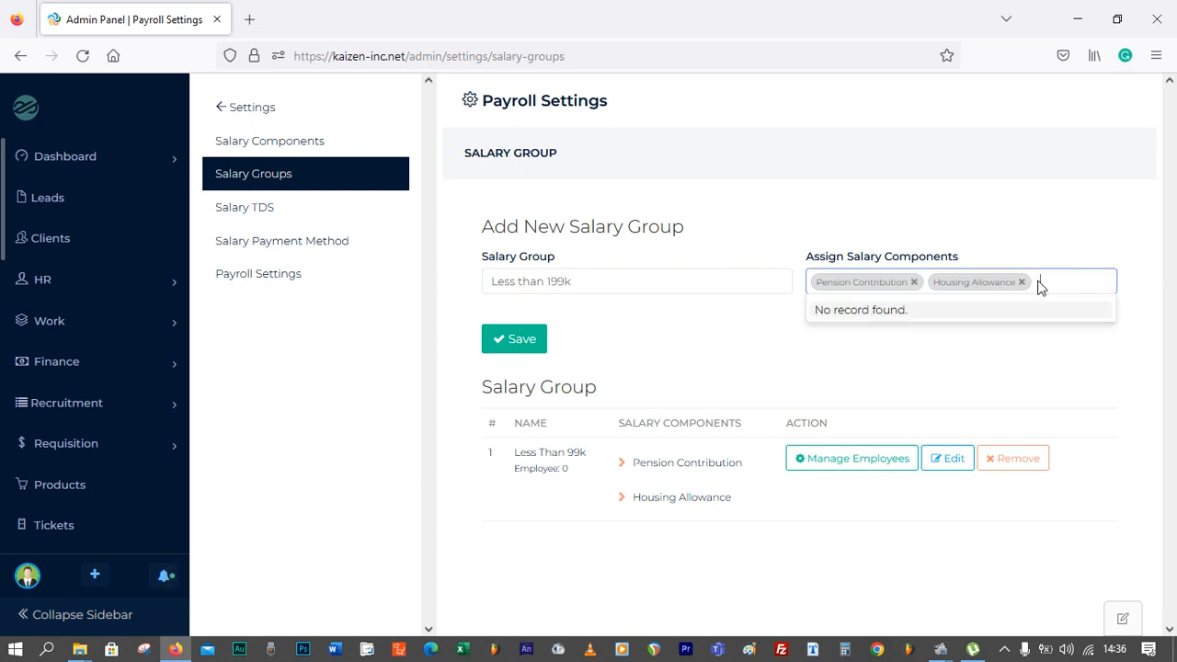
left_click(526, 341)
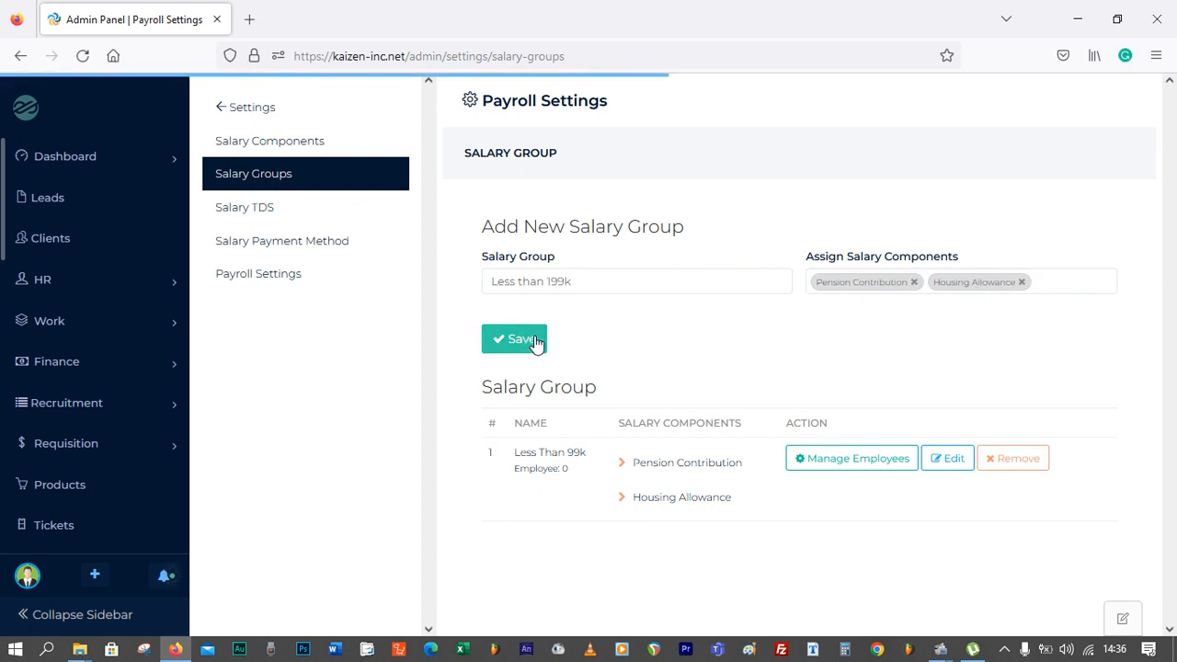
Create a third salary group named Less than 299k with the same two components
left_click(558, 283)
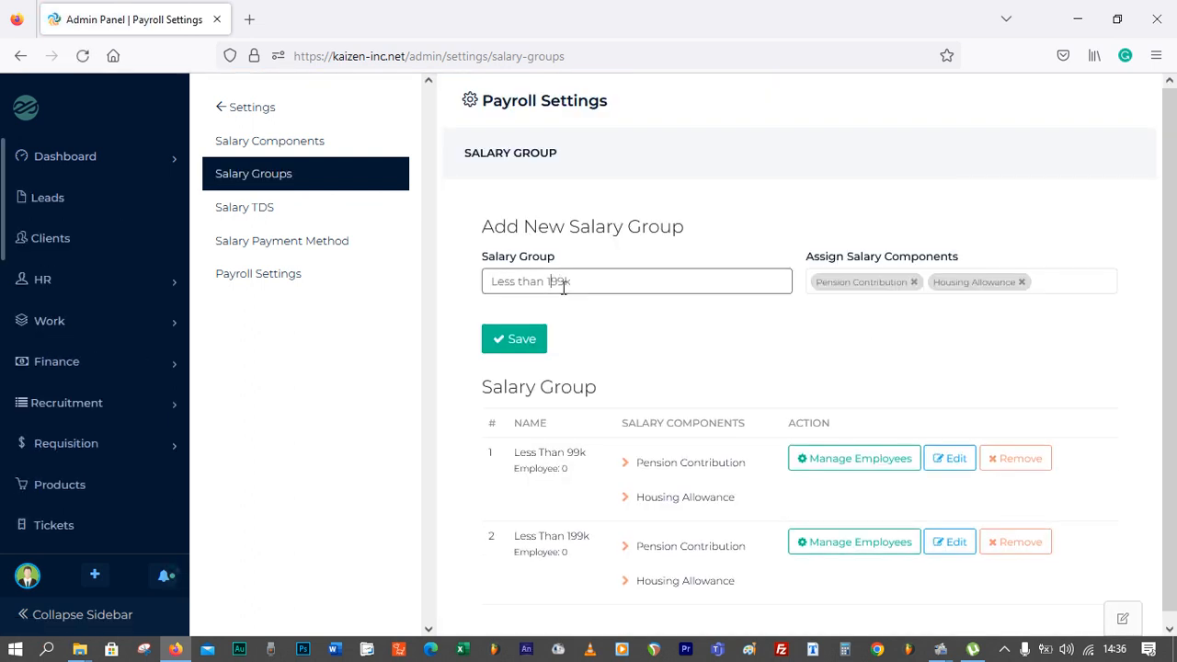
key("BackSpace")
type("2")
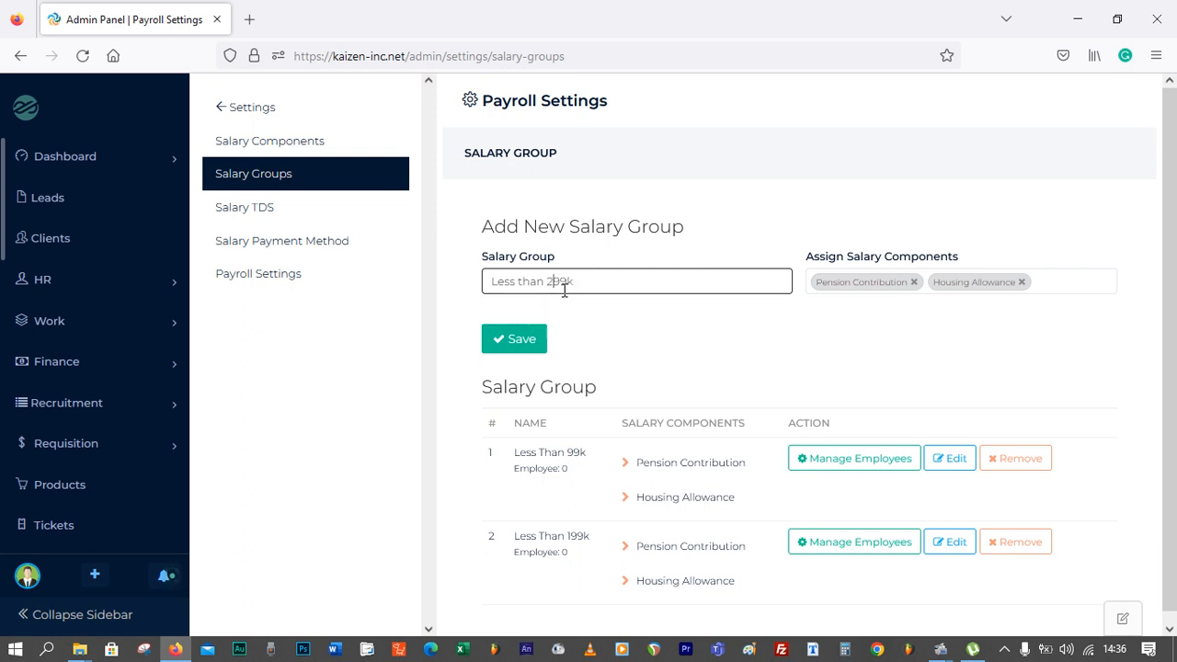
left_click(525, 340)
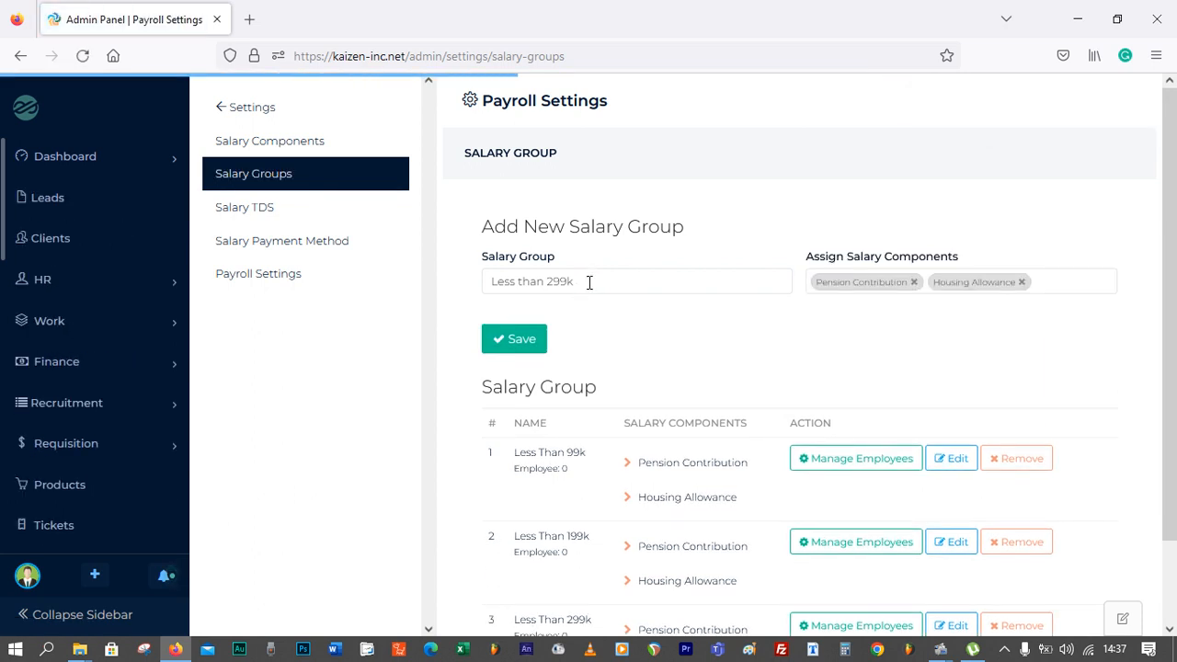
Create a fourth salary group named Over 400k with the same two components
left_click_drag(581, 283, 437, 289)
type("Over ")
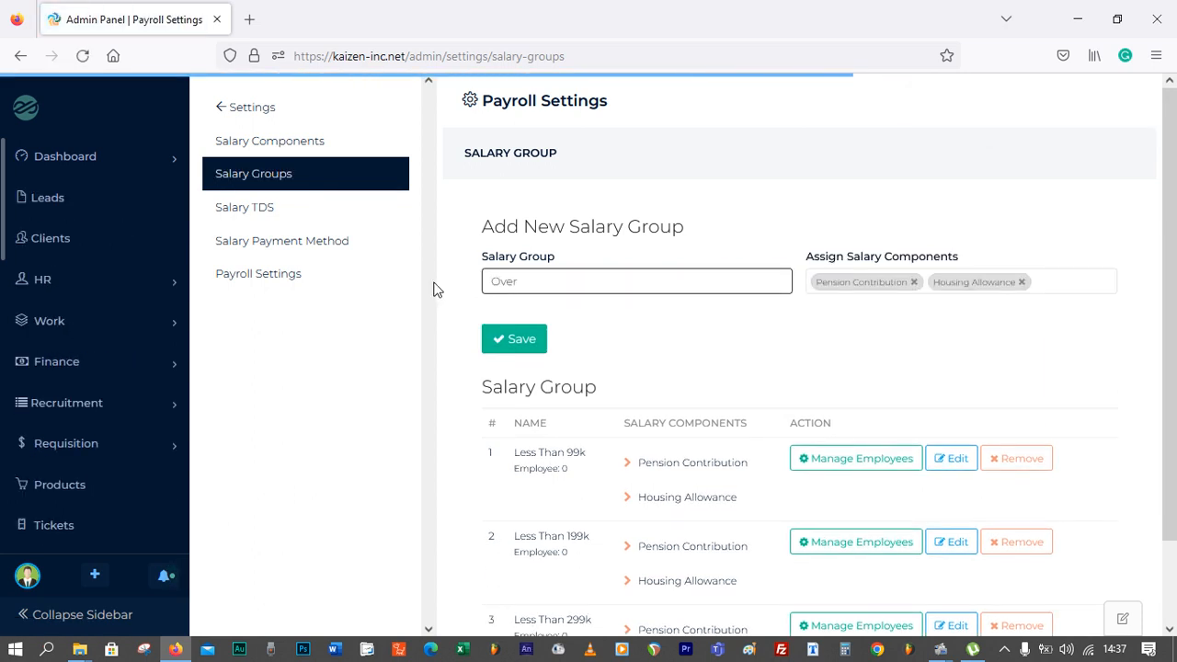
type("400k")
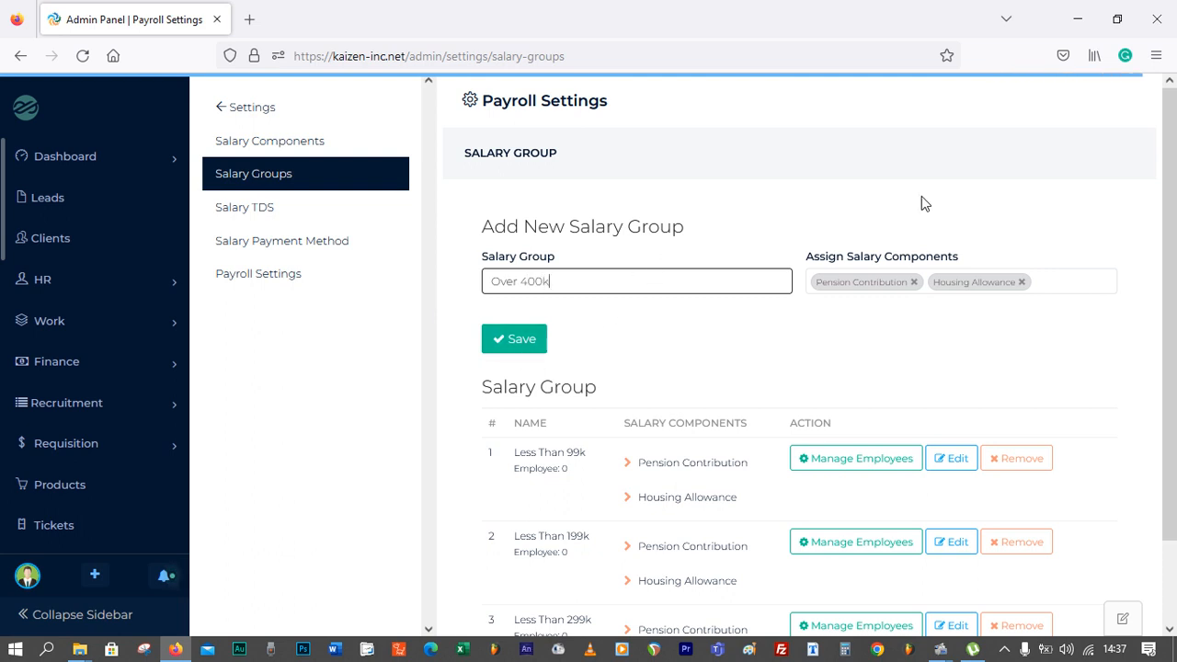
left_click(530, 343)
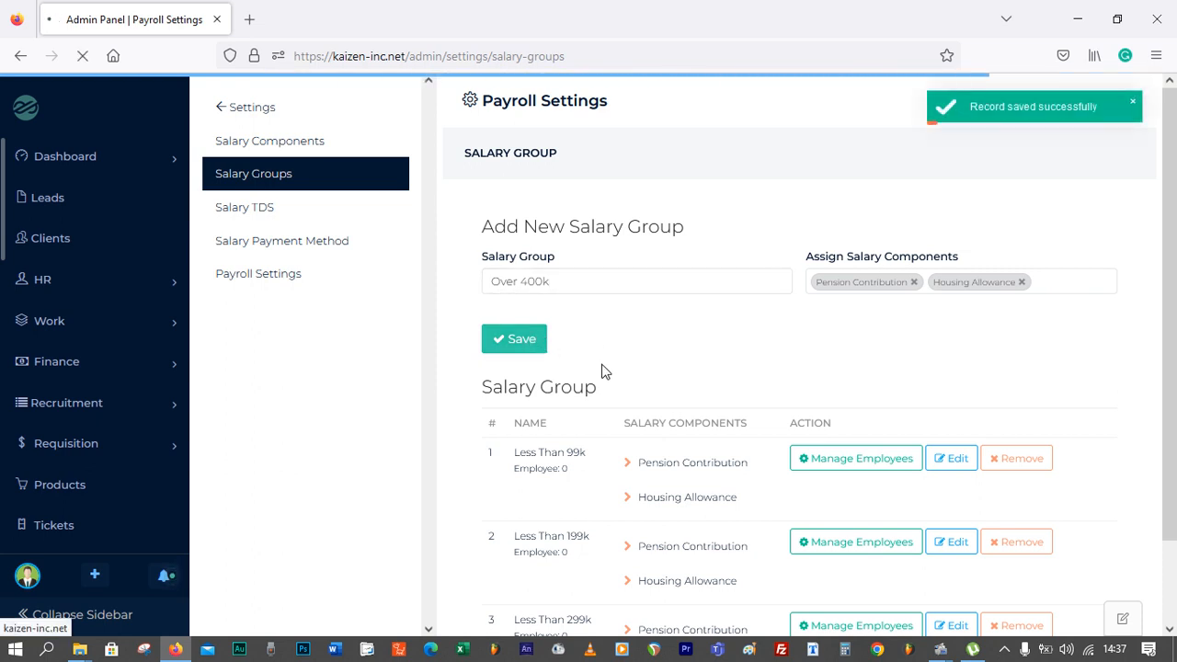
scroll(605, 372, "down", 1)
scroll(602, 372, "down", 3)
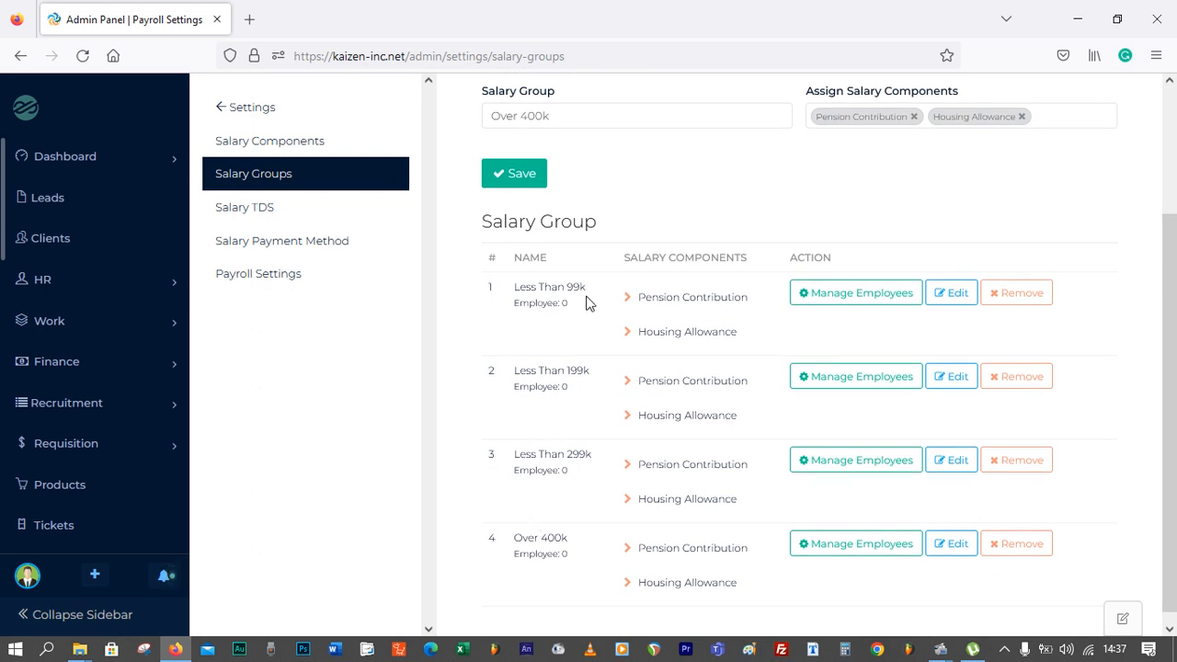
scroll(570, 361, "down", 1)
left_click_drag(510, 526, 570, 527)
left_click(570, 535)
scroll(552, 524, "up", 3)
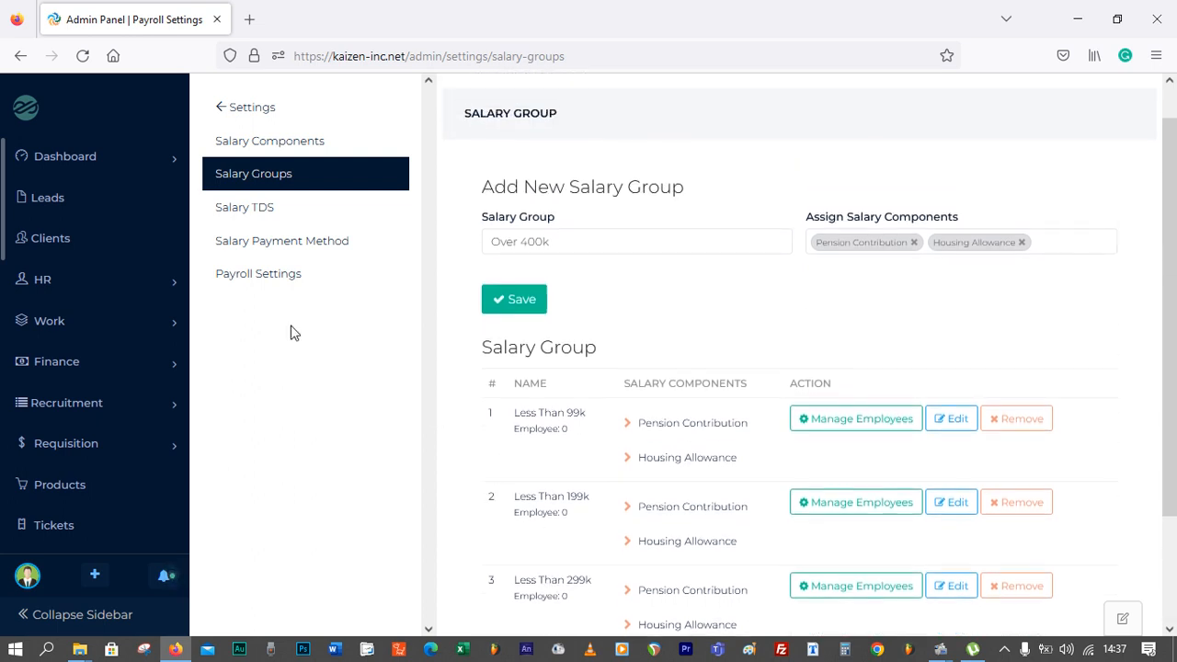
Start a new salary component named PAYE Level 1 with the component type Deductions
left_click(289, 144)
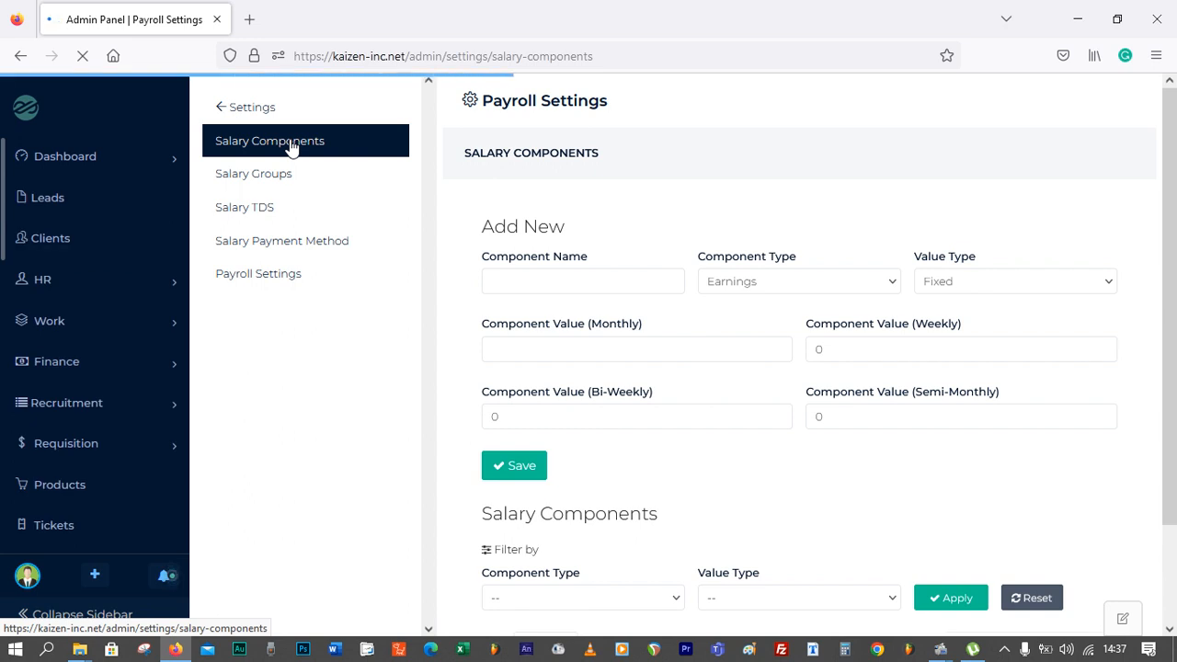
left_click(548, 281)
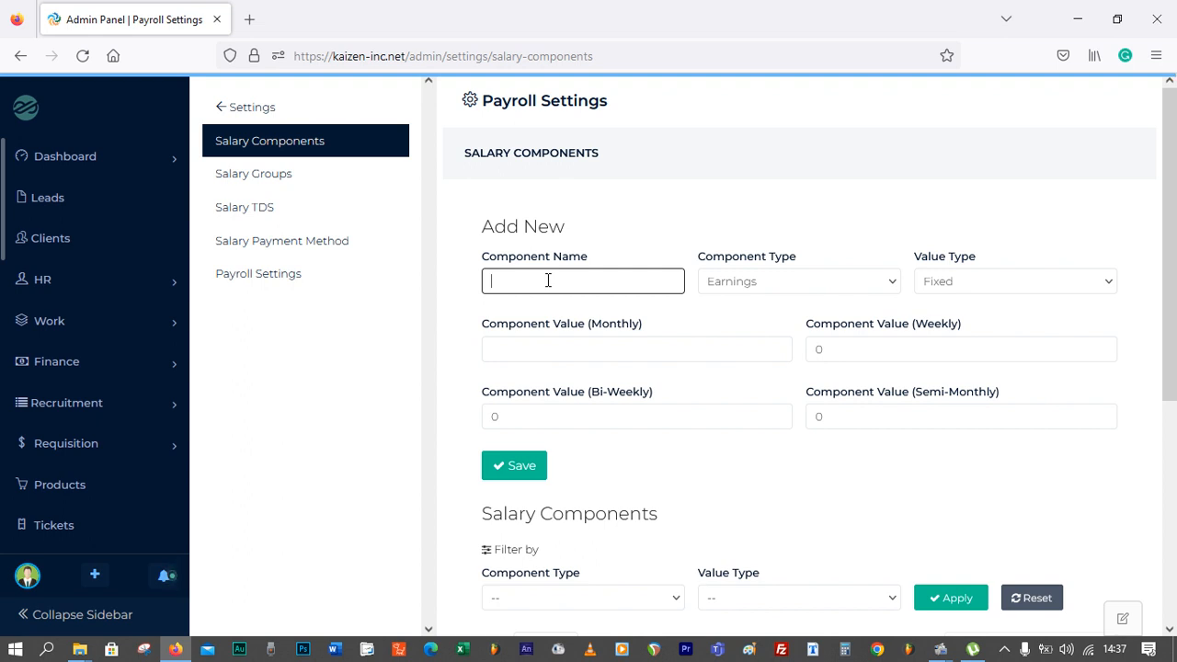
type("PAYE Level 1")
left_click(752, 283)
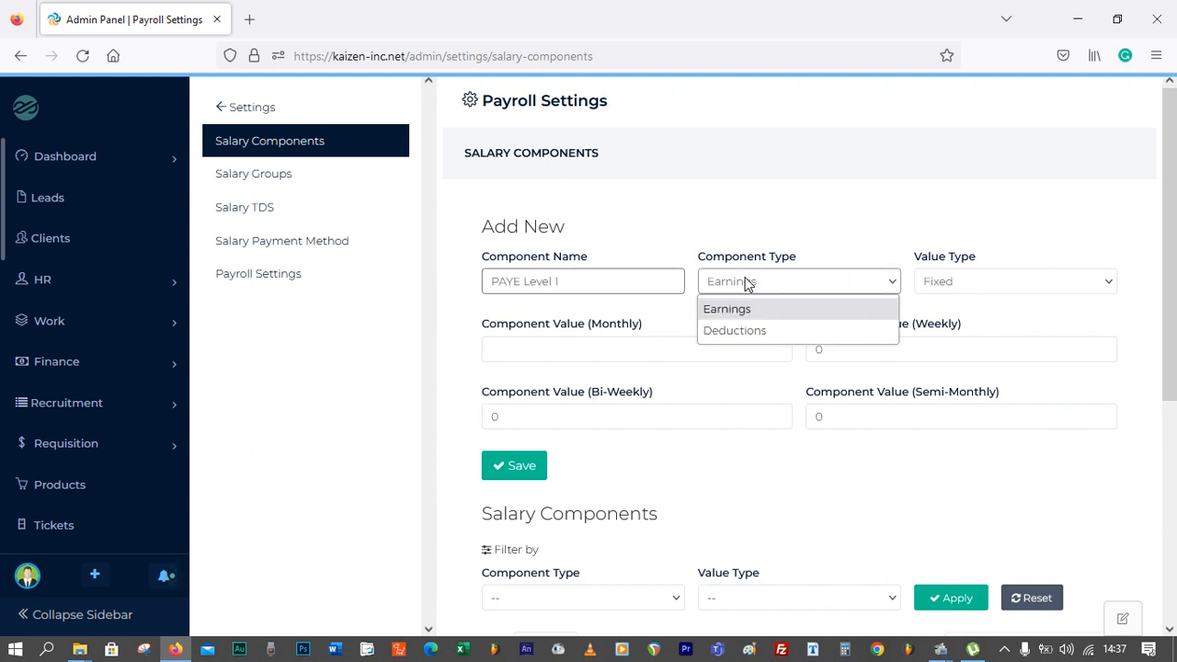
left_click(746, 333)
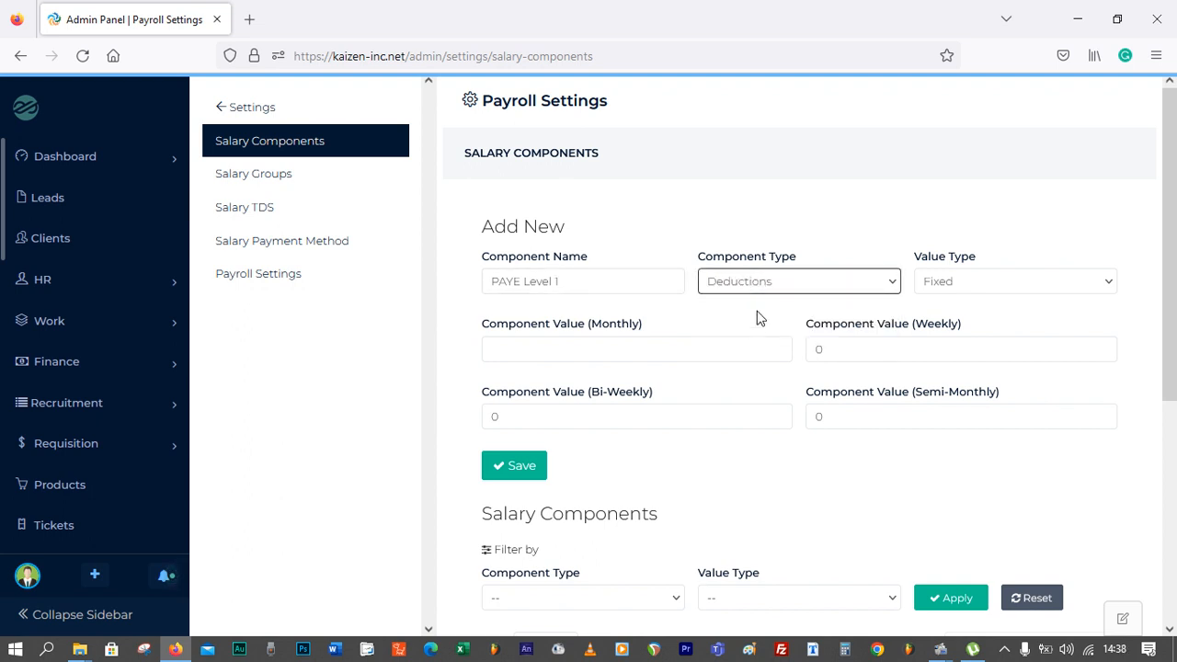
Keep the value type Fixed for PAYE Level 1 and save the component
left_click(957, 288)
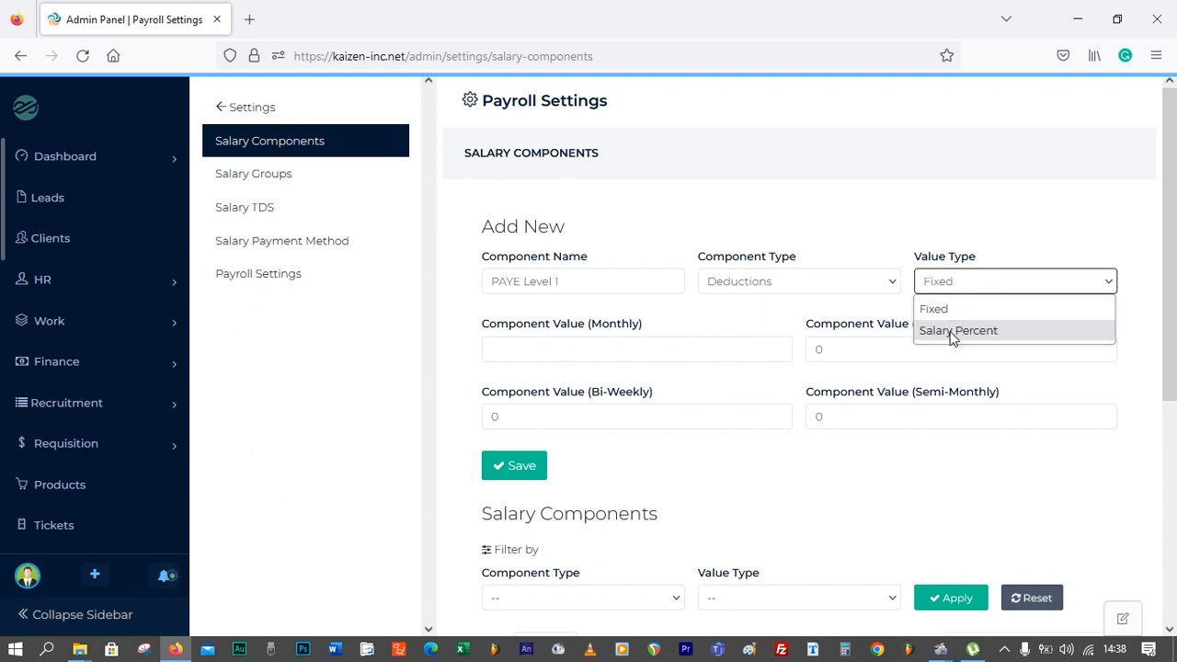
left_click(950, 313)
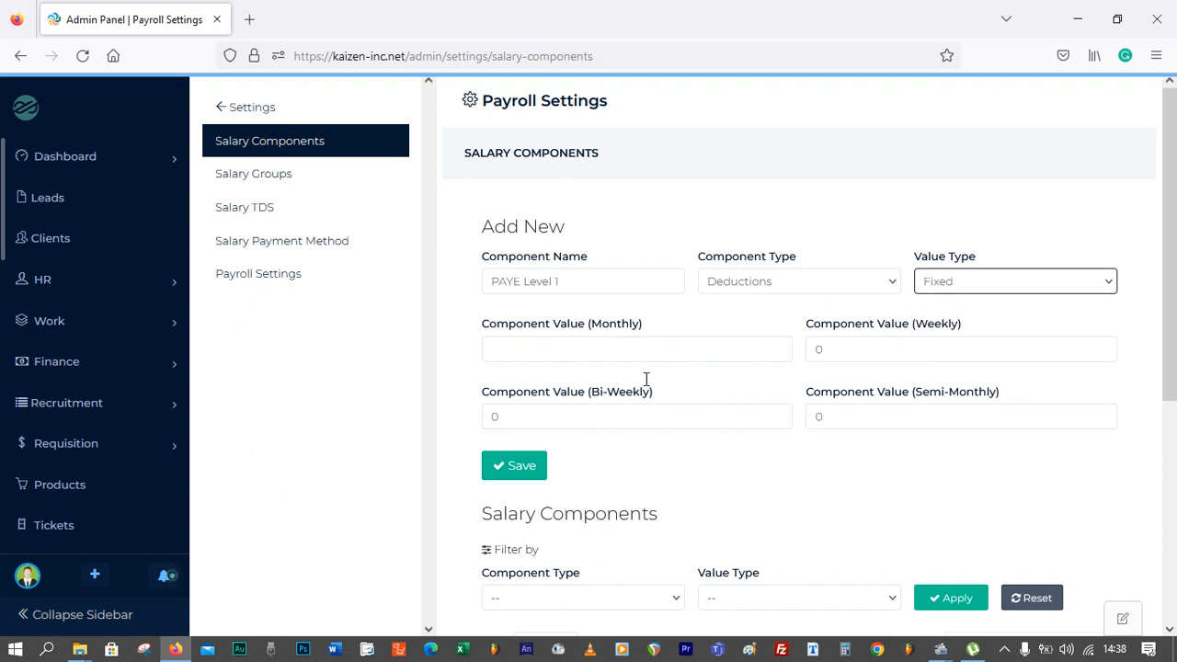
left_click(537, 351)
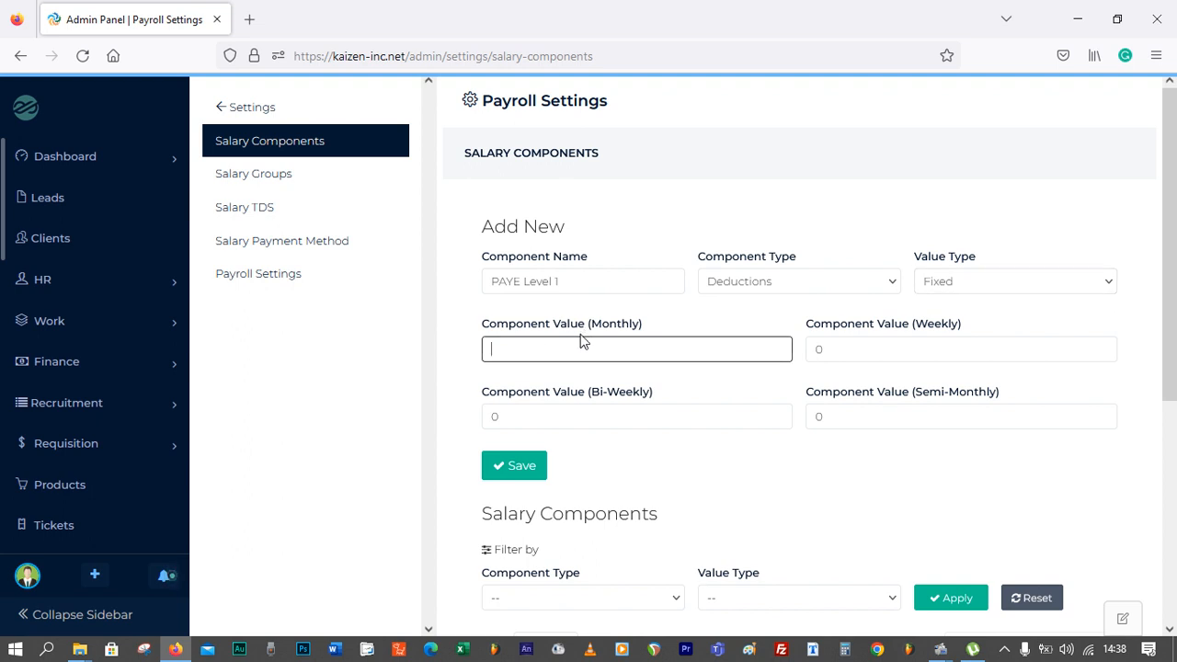
left_click(579, 342)
left_click(401, 378)
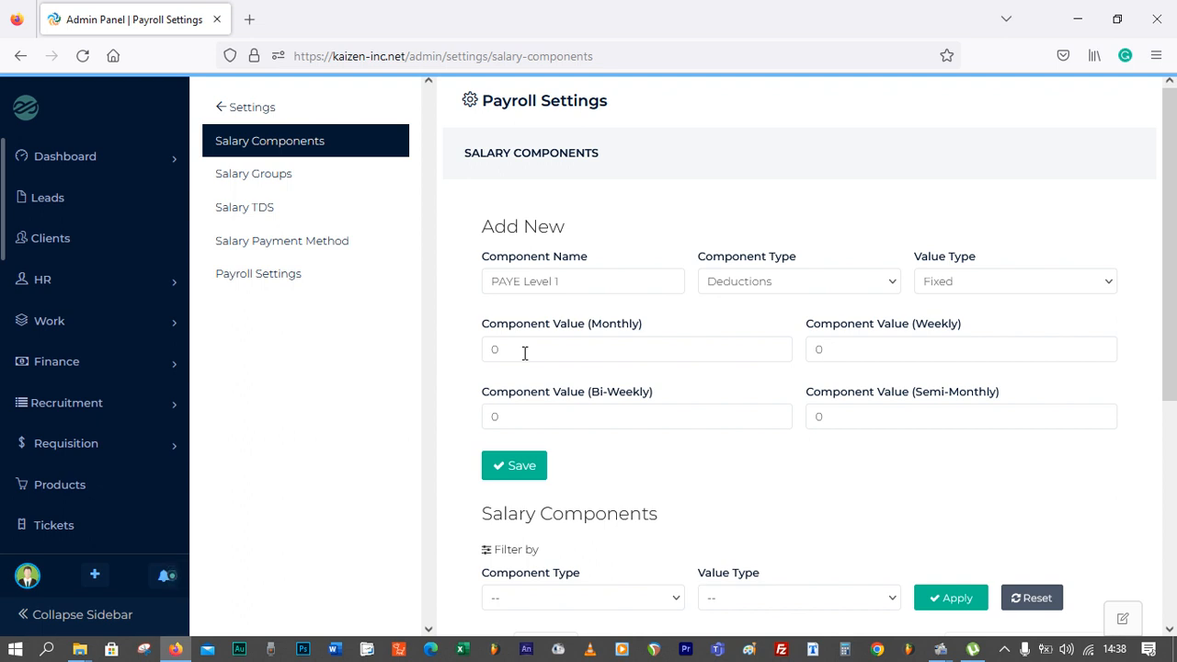
double_click(511, 351)
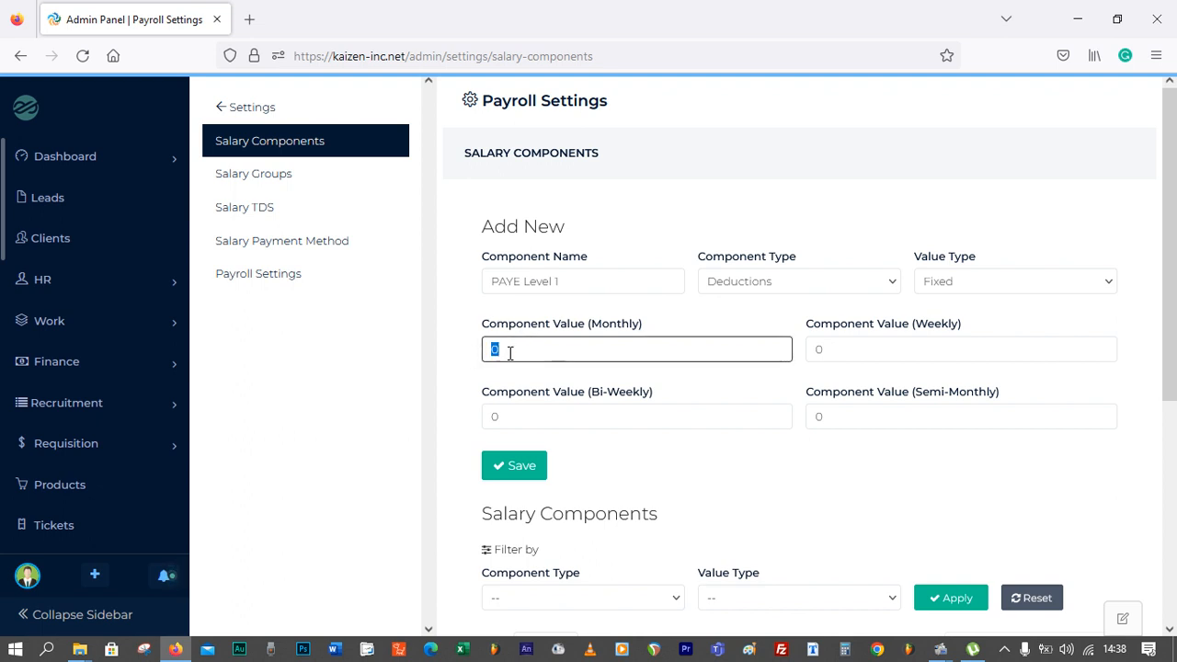
left_click(510, 353)
left_click(516, 335)
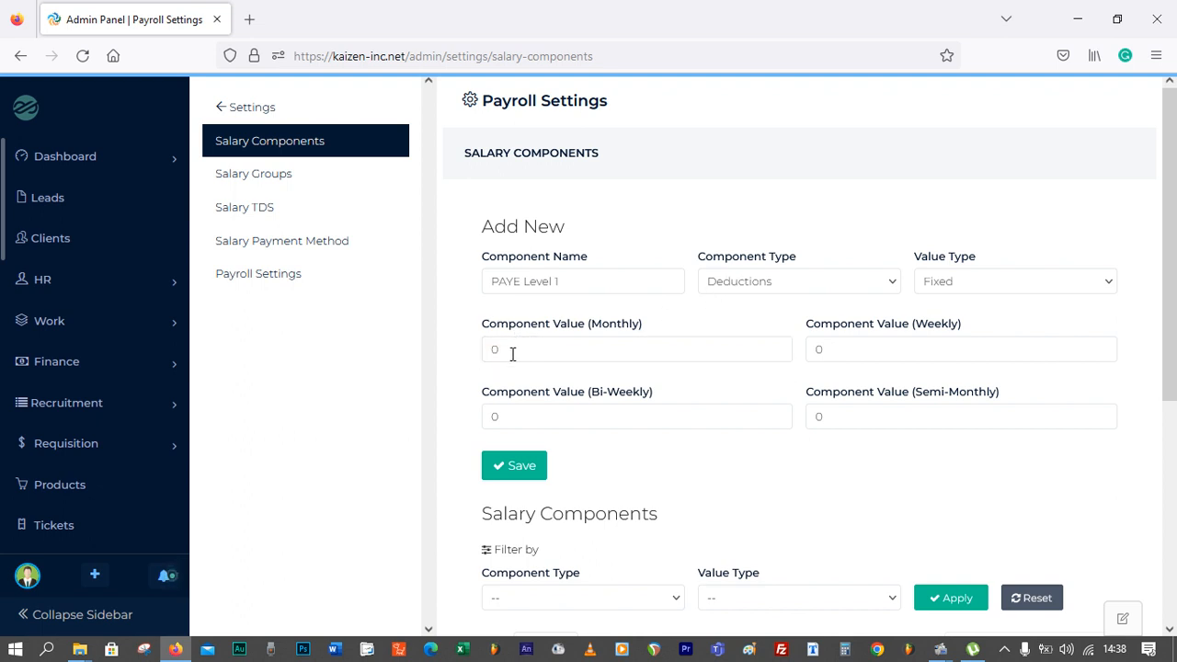
left_click(526, 472)
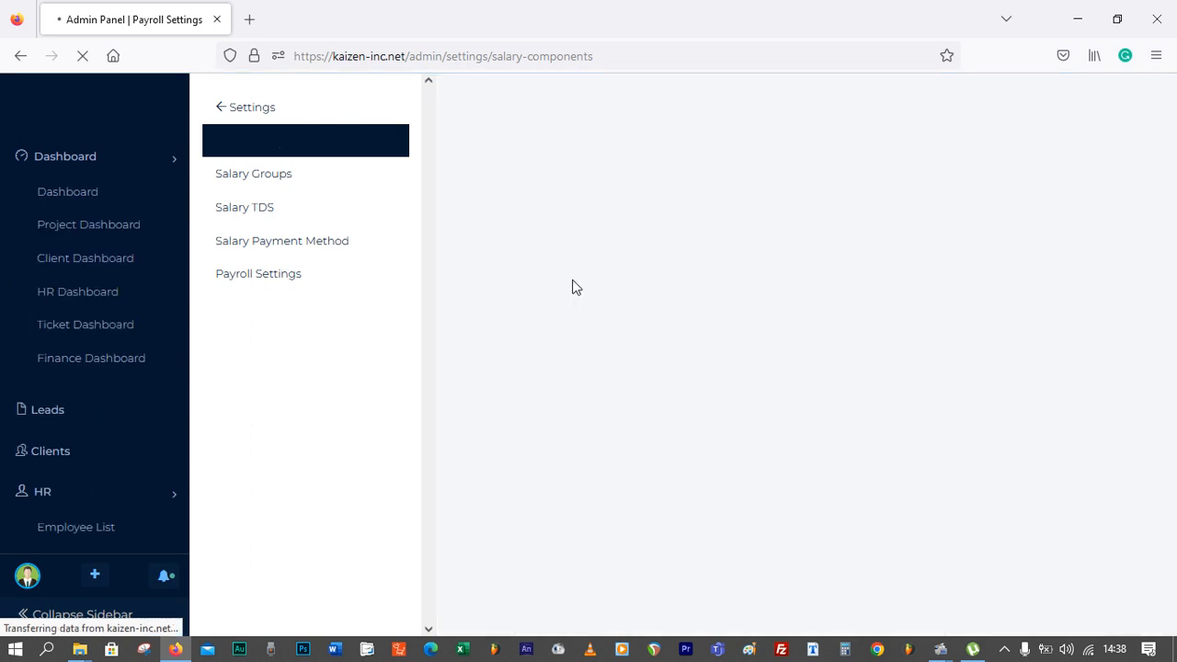
Rename the new component entry to PAYE Level 2, keeping it a deduction
left_click(577, 281)
key("BackSpace")
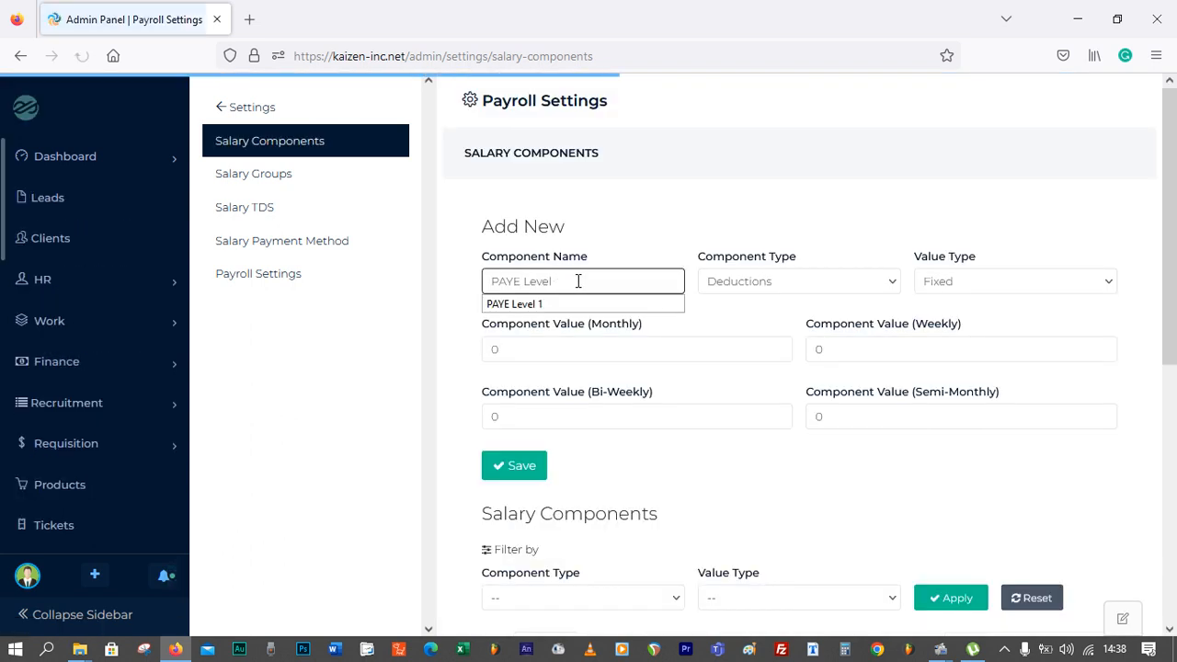
type("2")
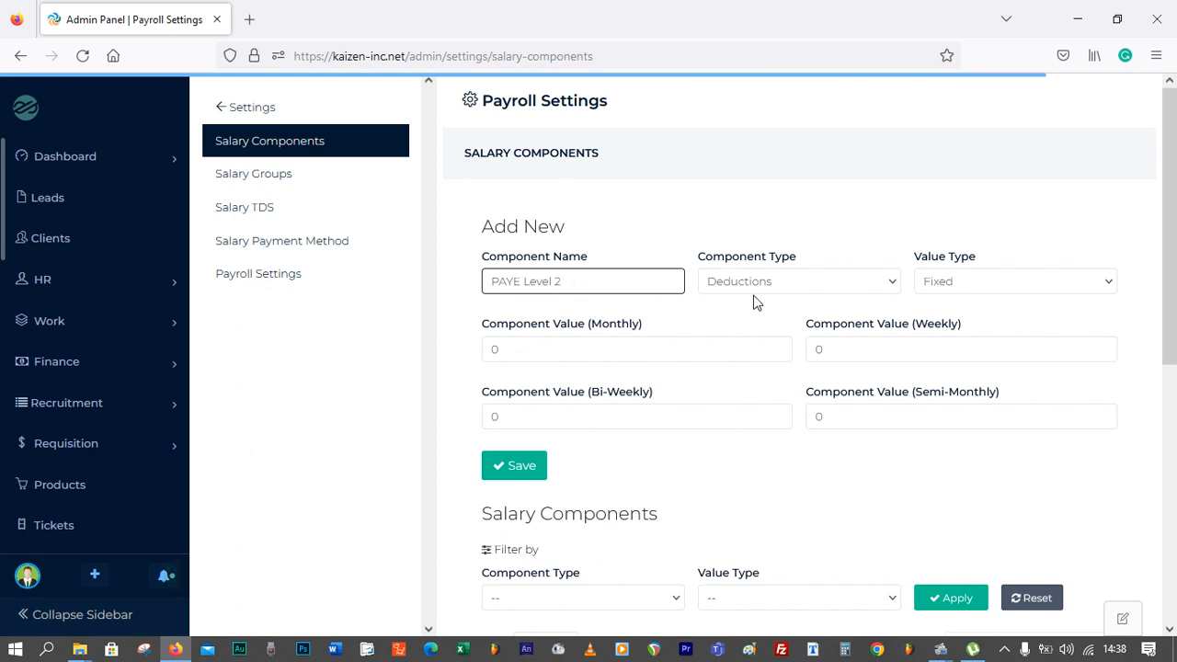
left_click(973, 286)
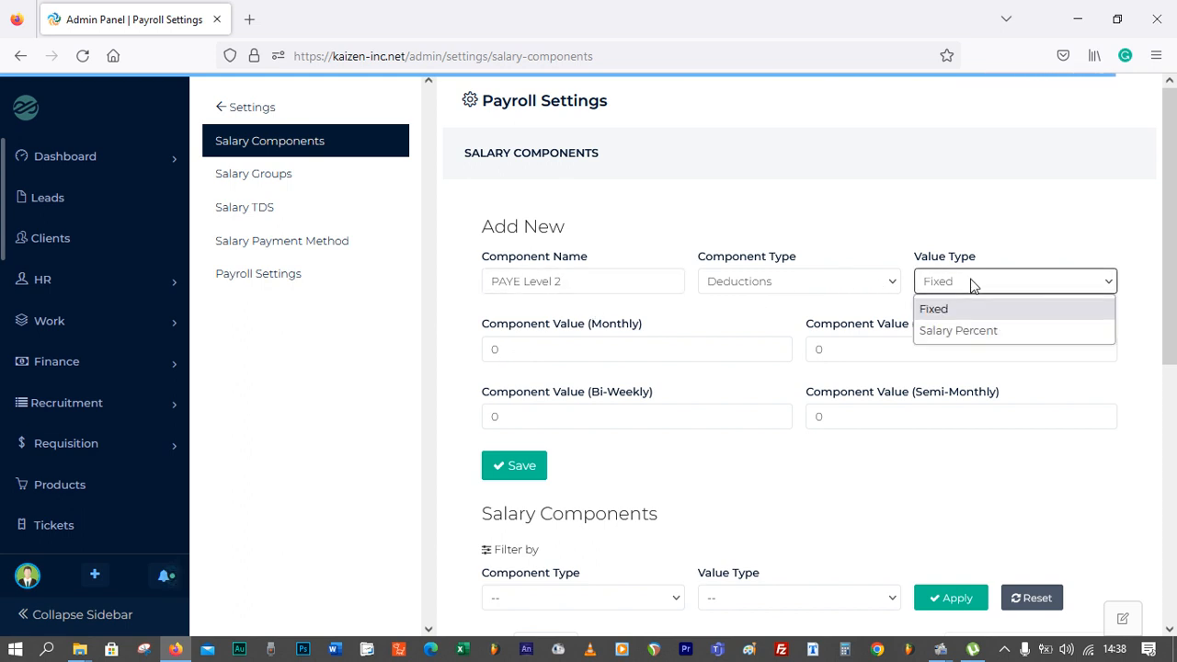
left_click(973, 286)
Set PAYE Level 2 to Salary Percent with a monthly value of 13 and save it
double_click(500, 349)
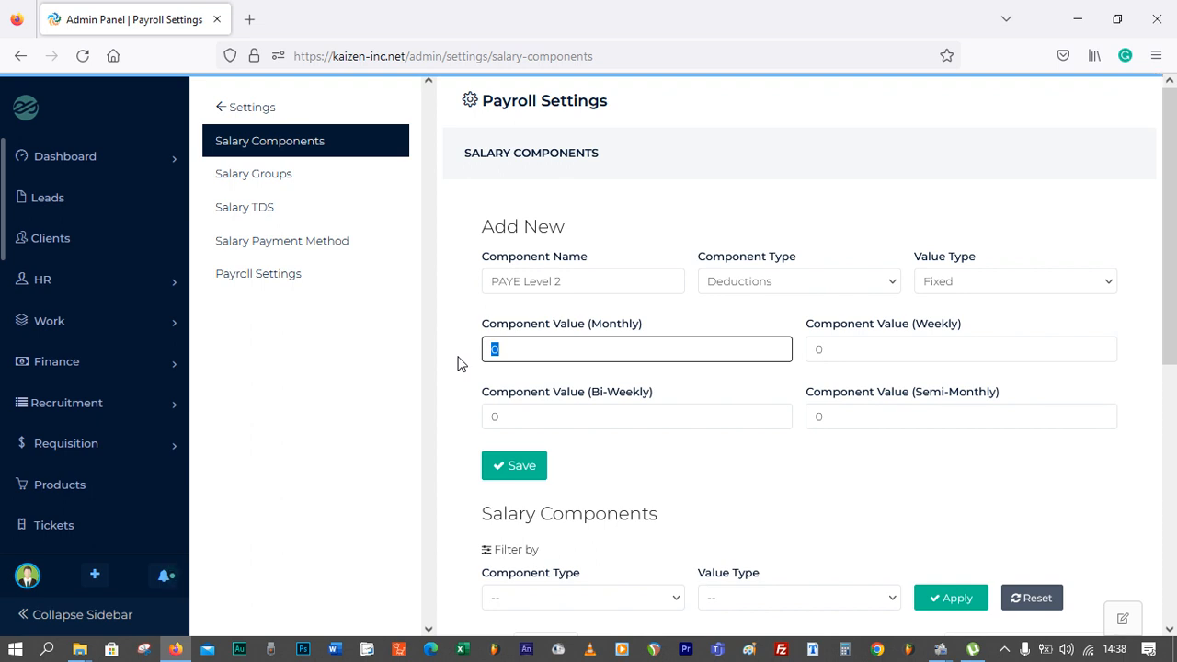
type("24000")
left_click(1008, 290)
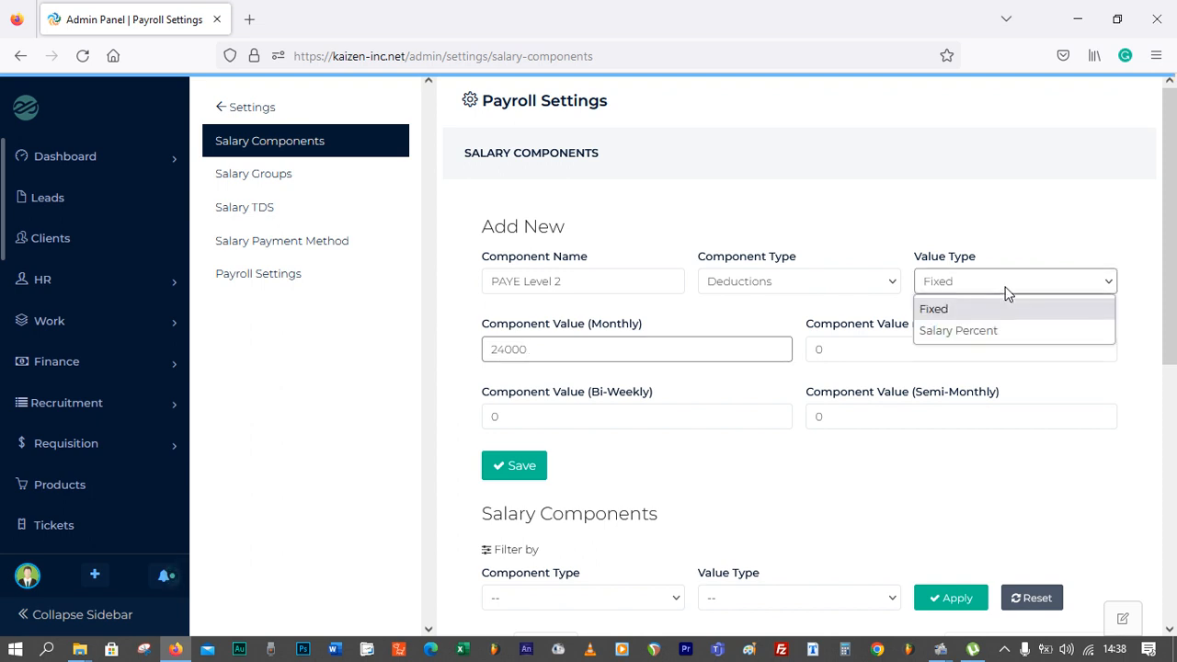
left_click(1002, 333)
left_click_drag(530, 346, 418, 360)
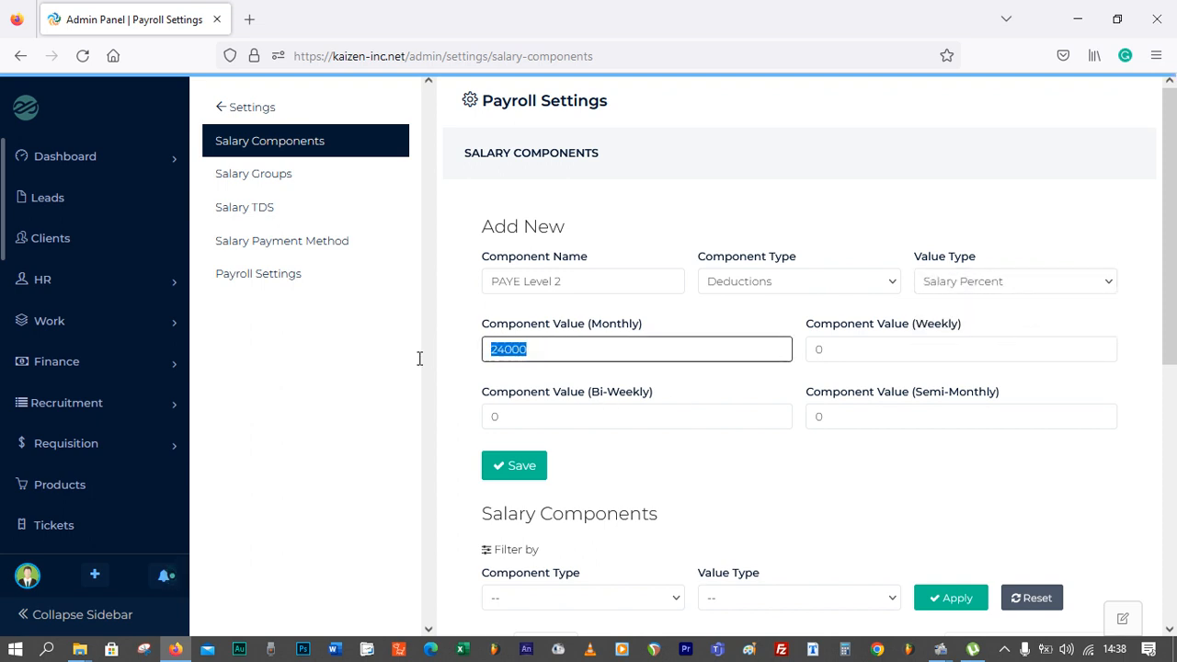
type("13")
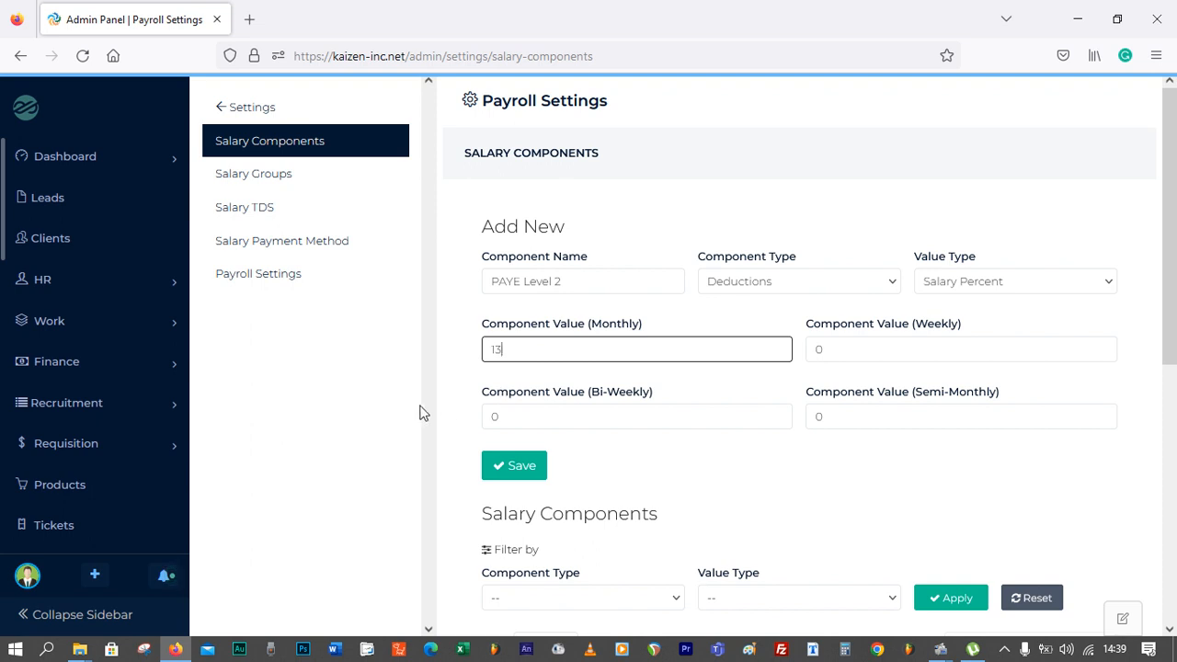
left_click(526, 467)
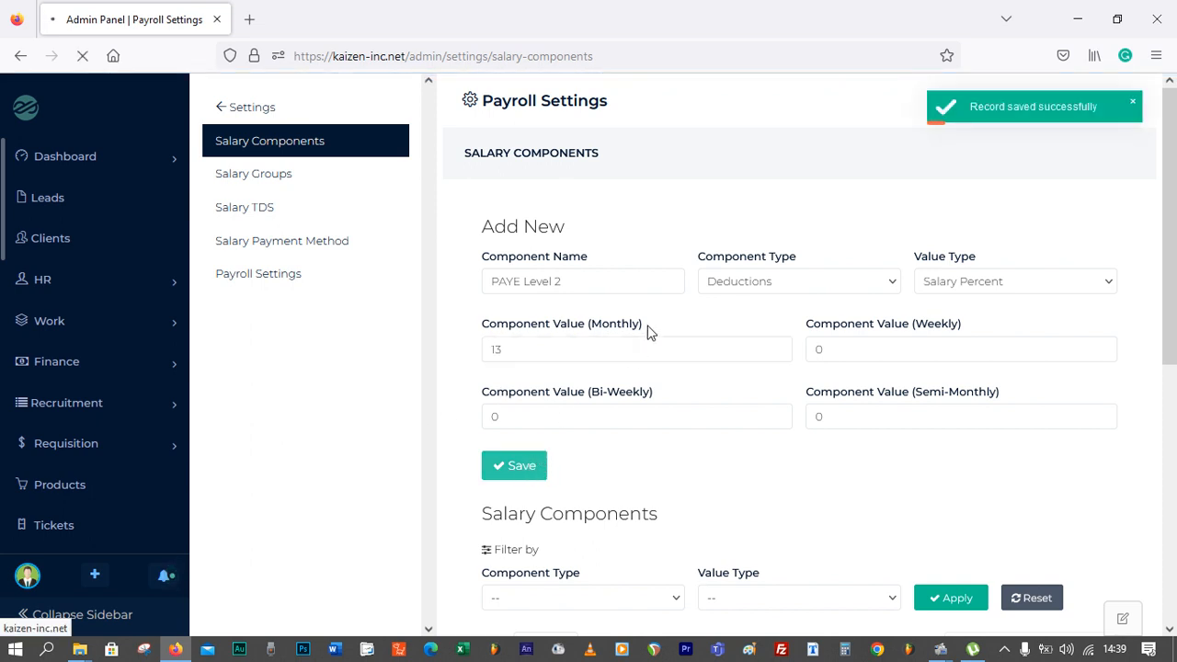
Create PAYE Level 3 as a Salary Percent deduction with a monthly value of 18
left_click(578, 281)
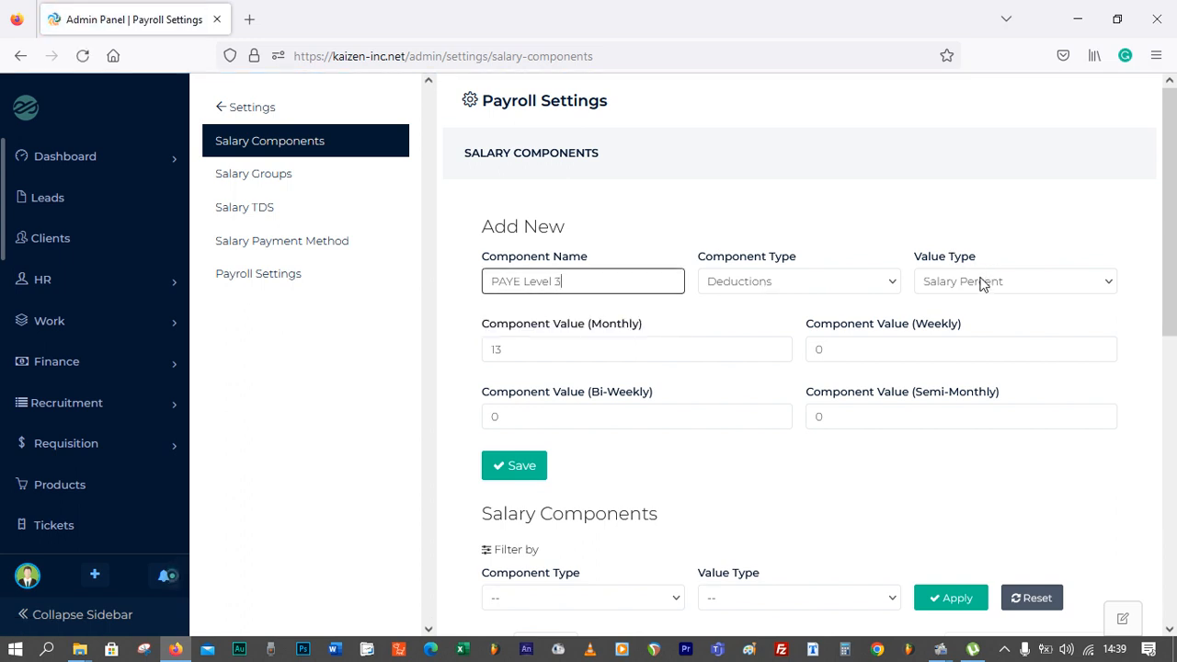
left_click(538, 362)
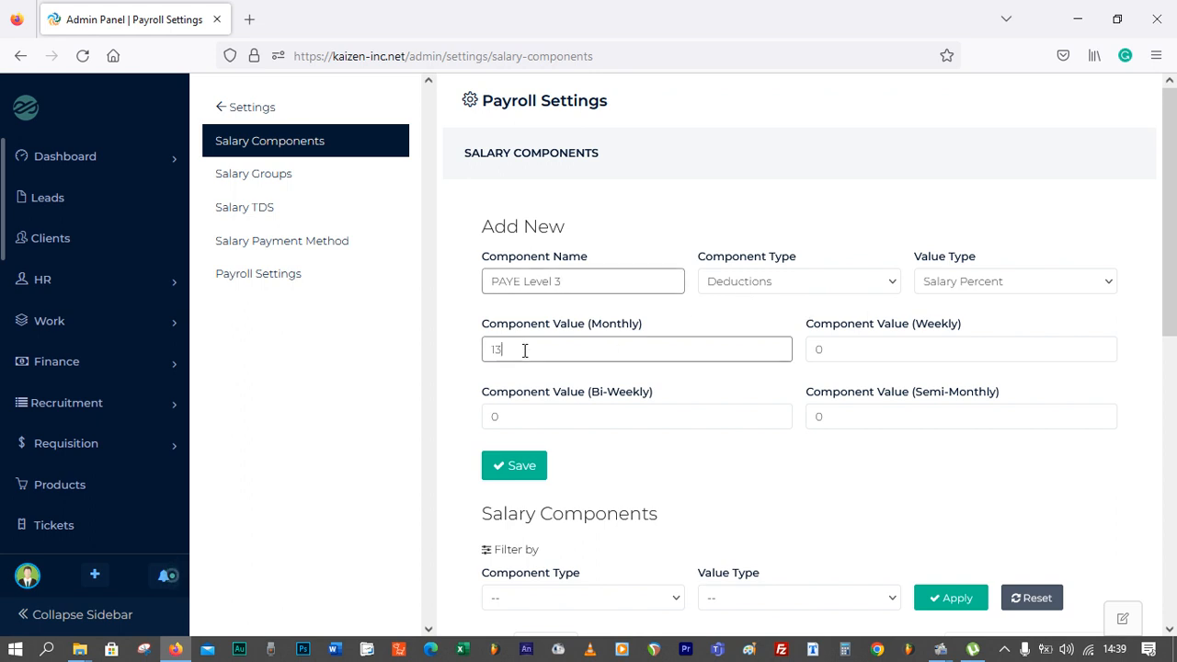
left_click_drag(523, 350, 459, 354)
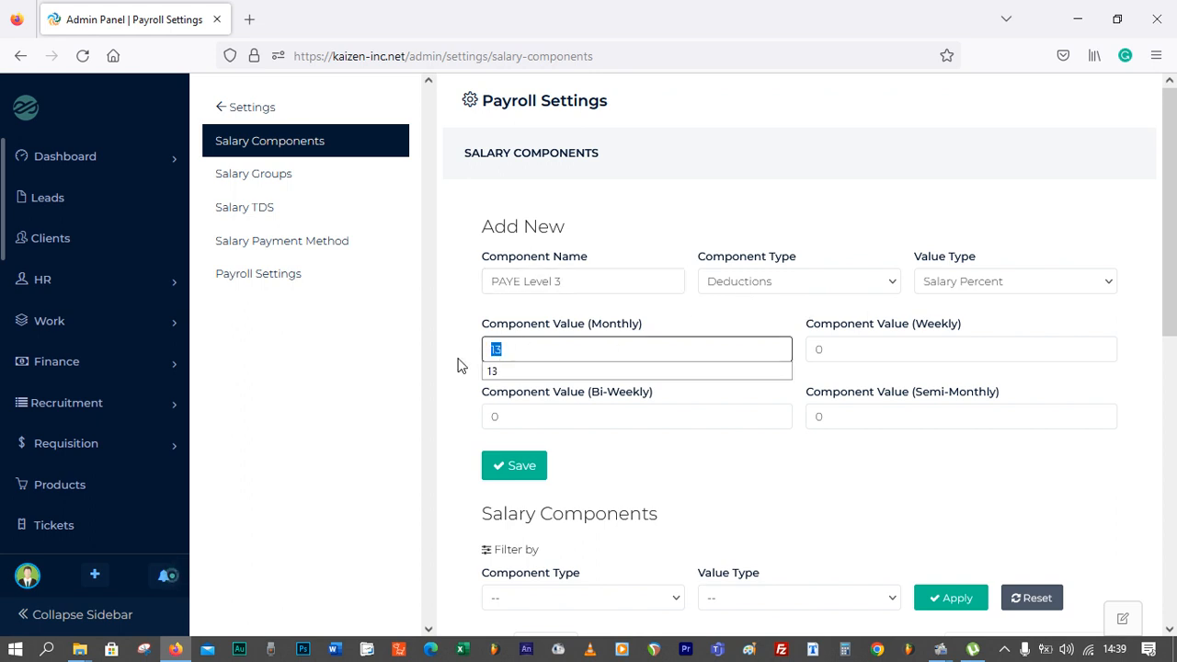
type("18")
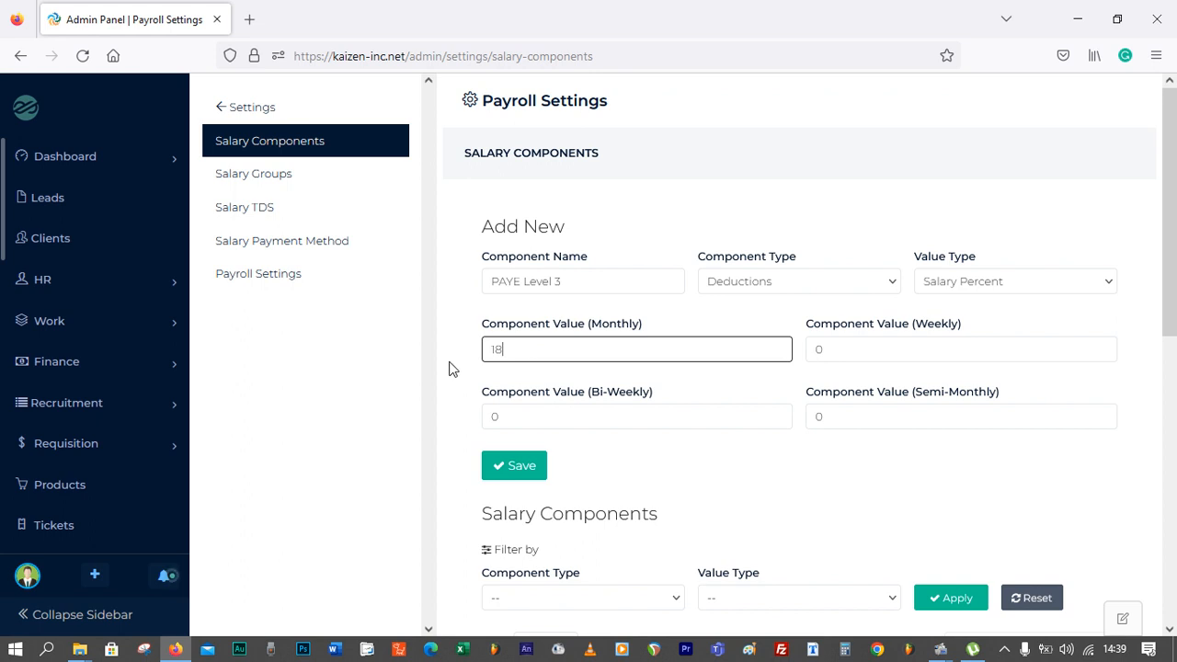
left_click(454, 372)
left_click(515, 466)
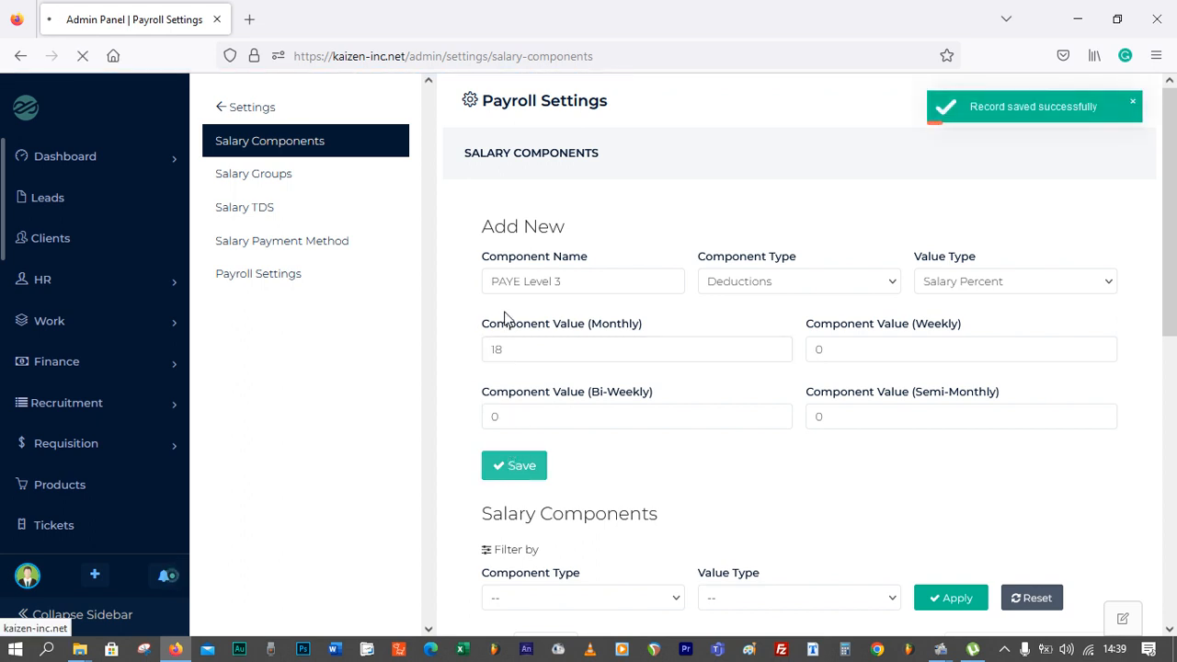
Create PAYE Level 4 as a Salary Percent deduction with a monthly value of 25
left_click(573, 281)
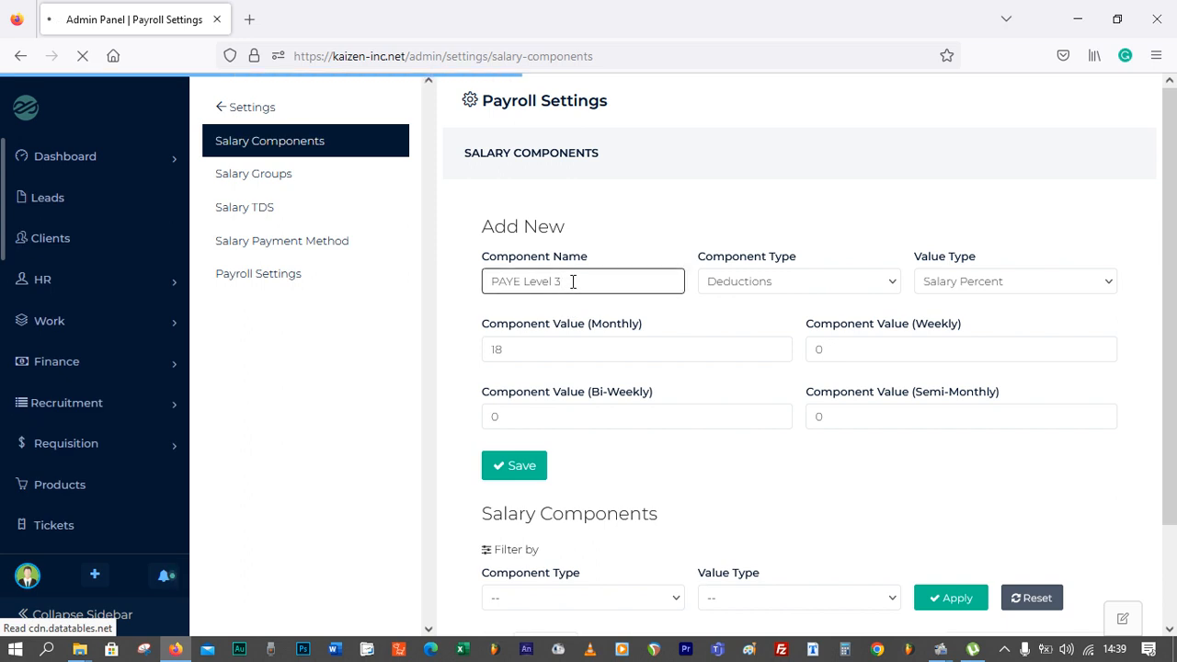
key("BackSpace")
type("4")
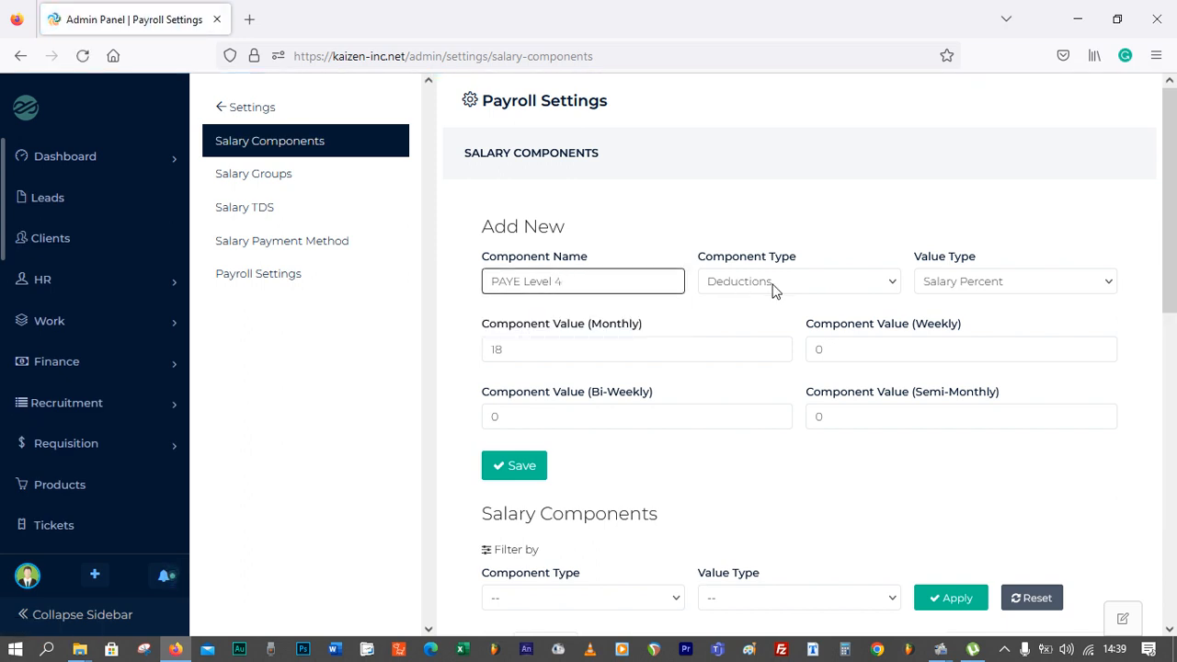
double_click(509, 346)
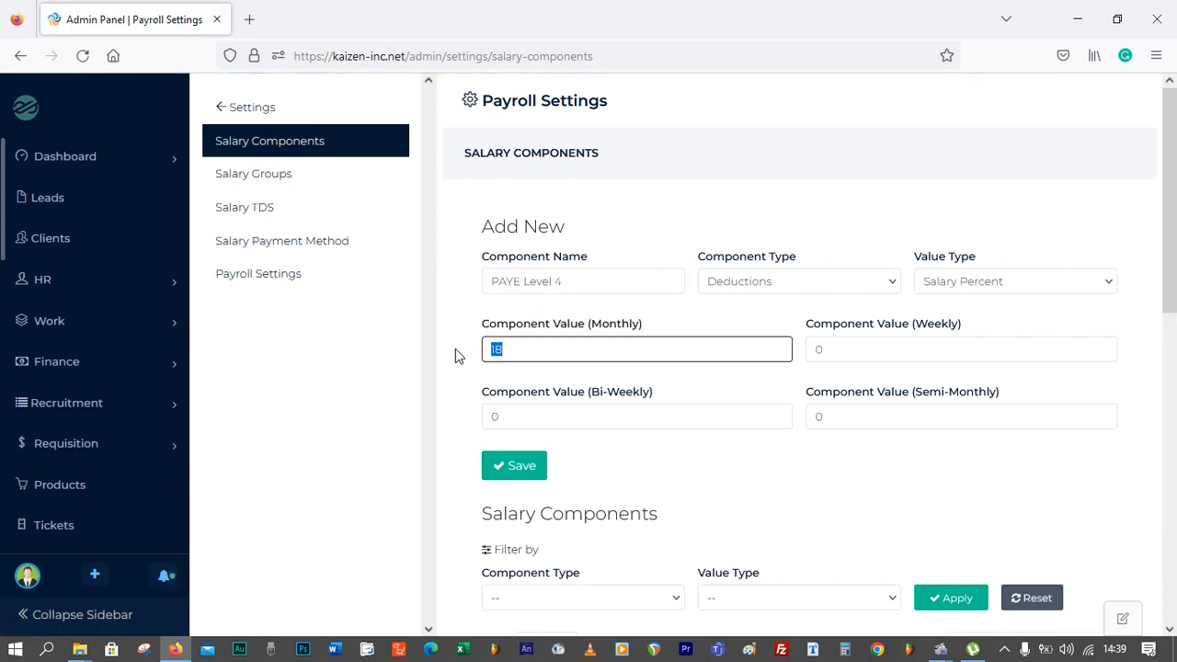
type("25")
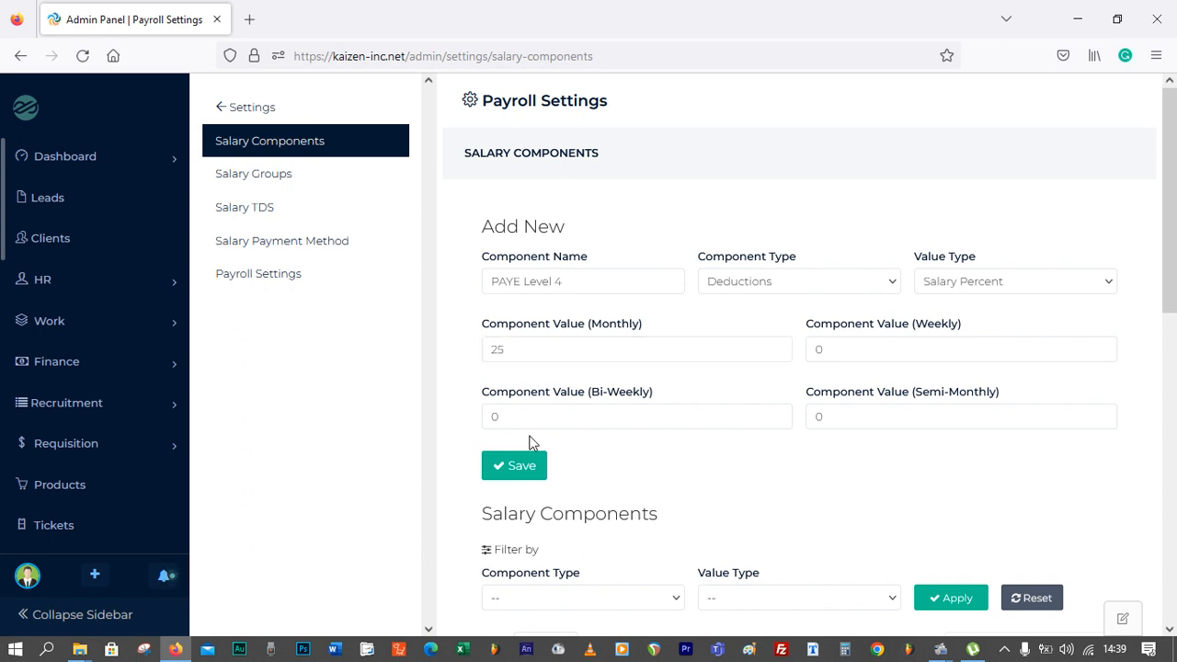
left_click(522, 474)
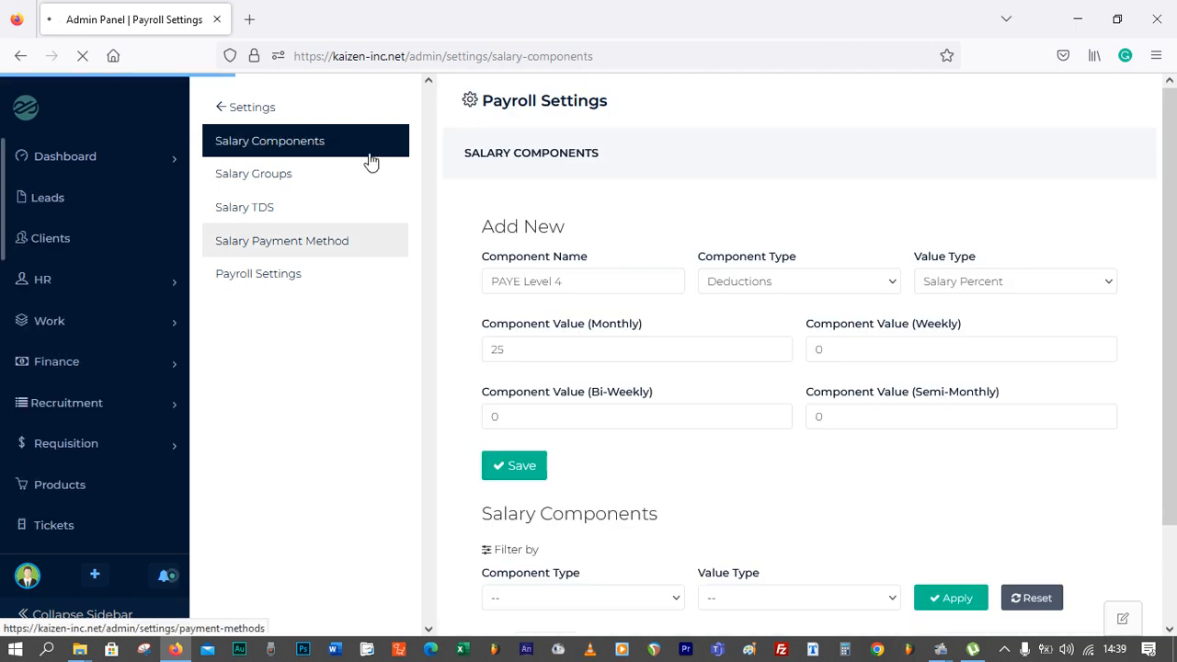
Add PAYE Level 1 to the Less than 99k salary group's components and save the group
left_click(261, 183)
scroll(575, 224, "down", 2)
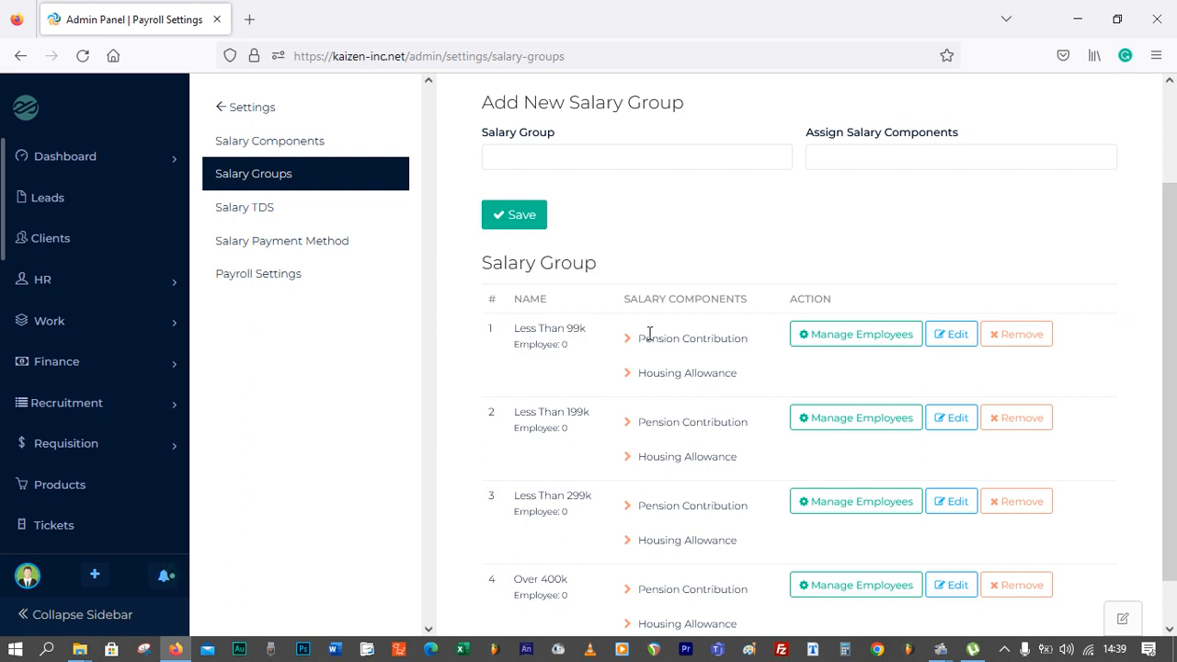
left_click(954, 338)
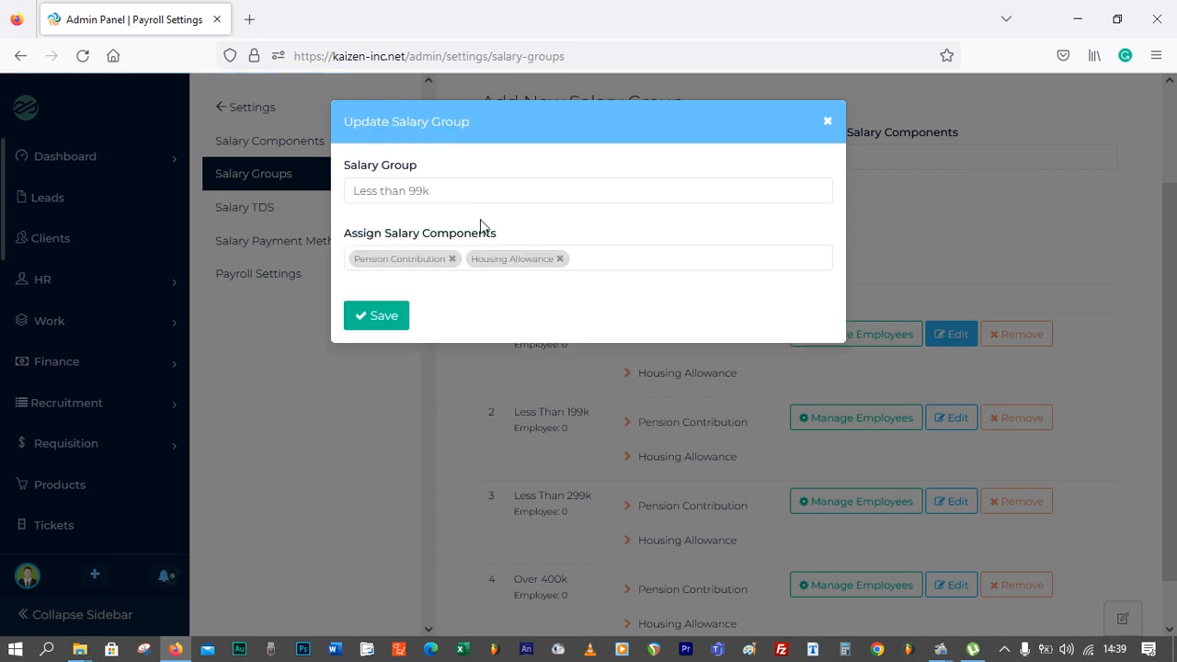
left_click(601, 259)
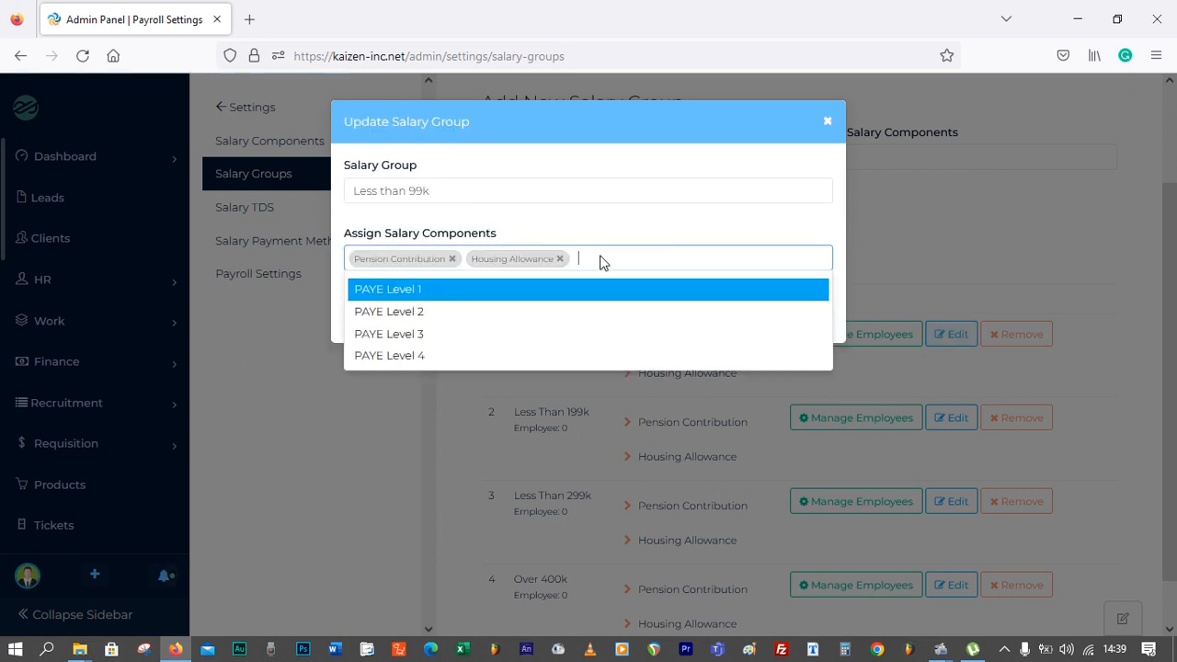
left_click(507, 290)
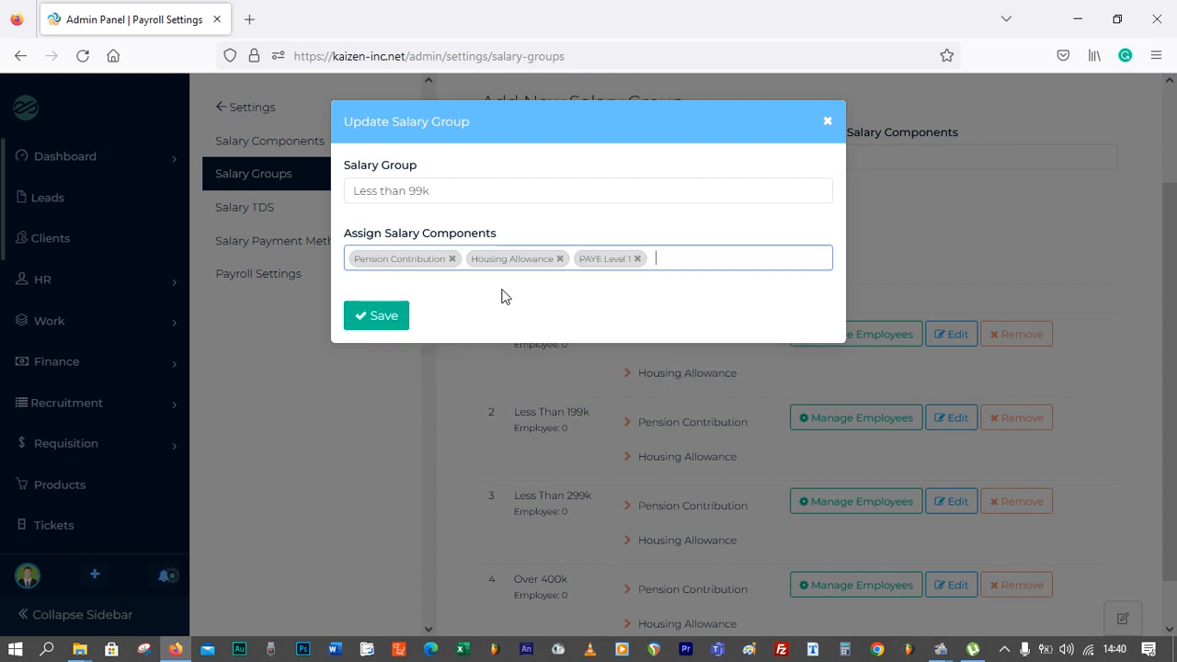
left_click(377, 326)
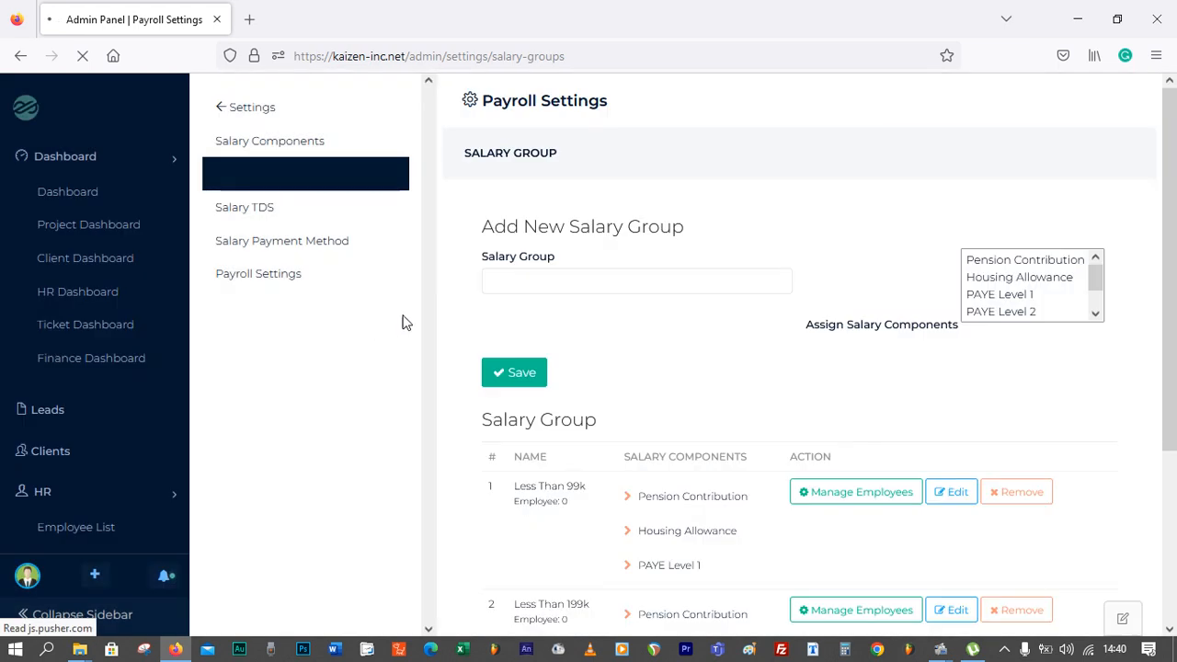
scroll(462, 314, "down", 1)
scroll(462, 313, "down", 2)
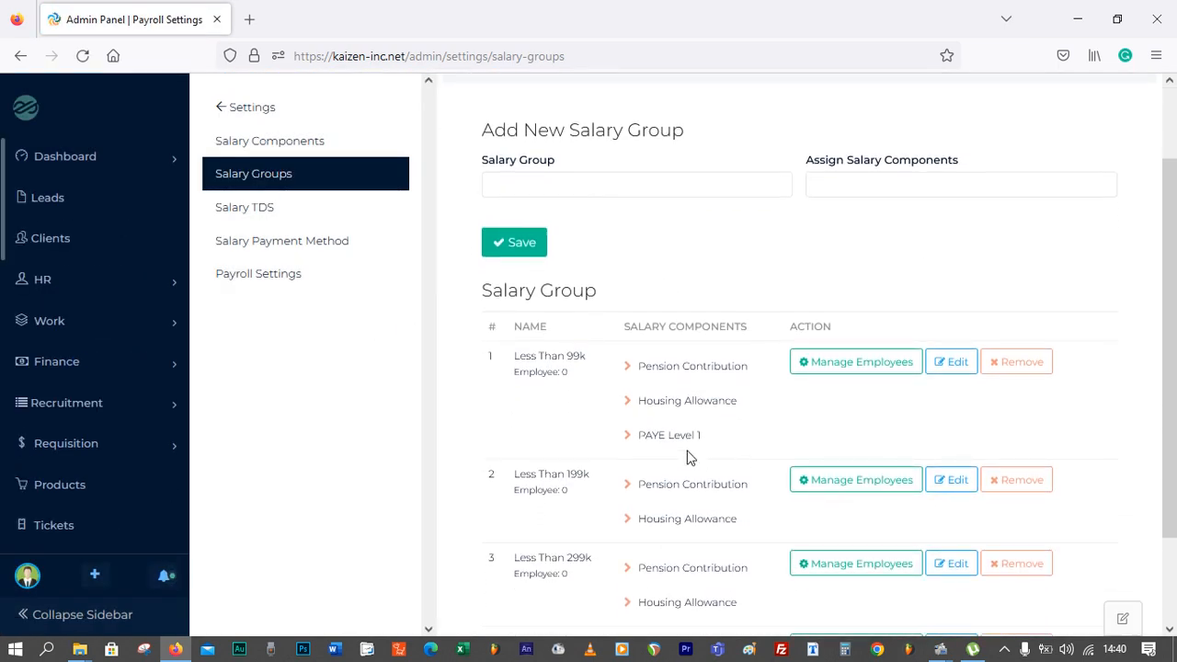
Add PAYE Level 2 to the Less than 199k salary group's components and save the group
scroll(690, 457, "down", 1)
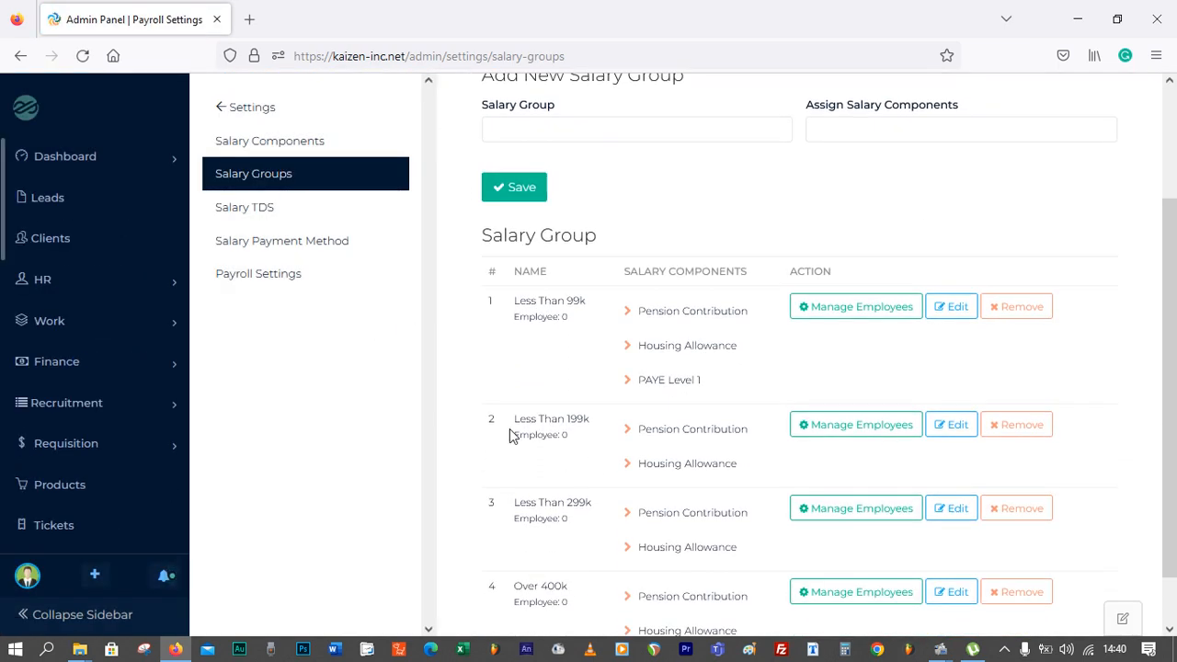
left_click(949, 424)
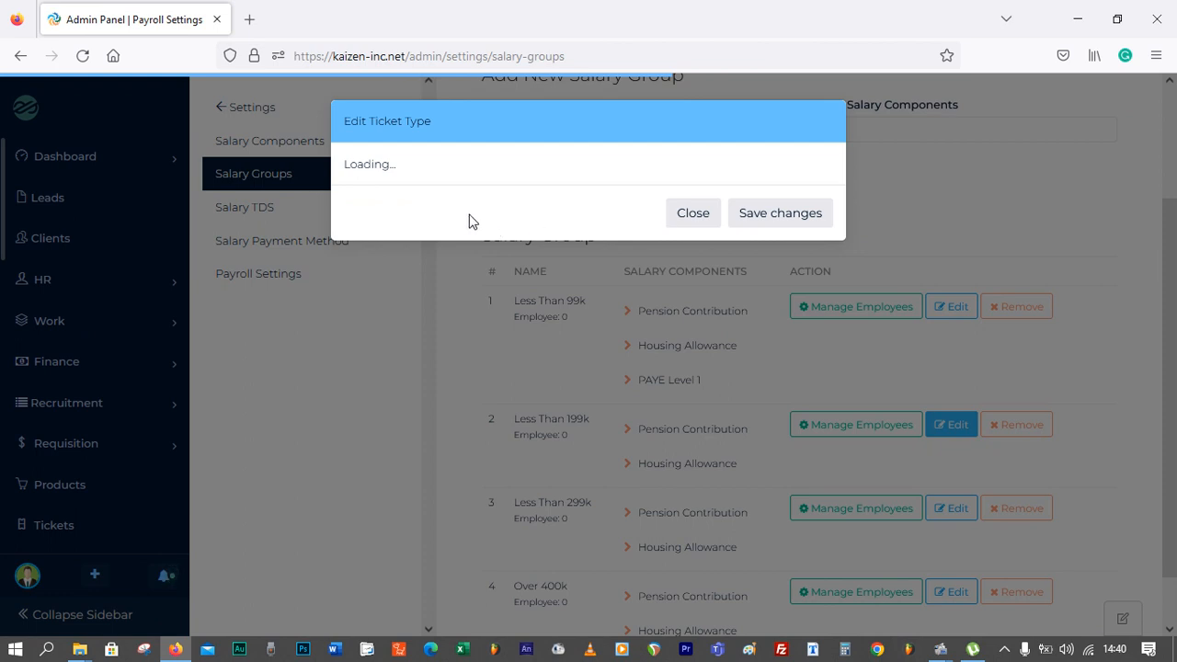
left_click(606, 260)
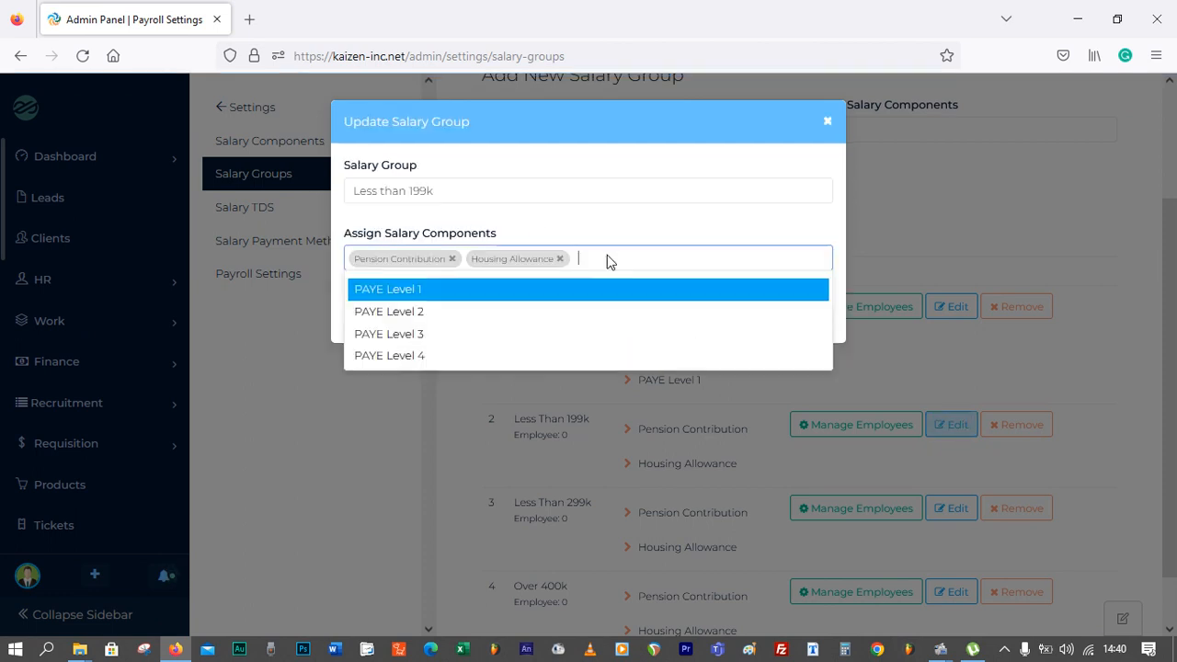
left_click(523, 313)
left_click(387, 323)
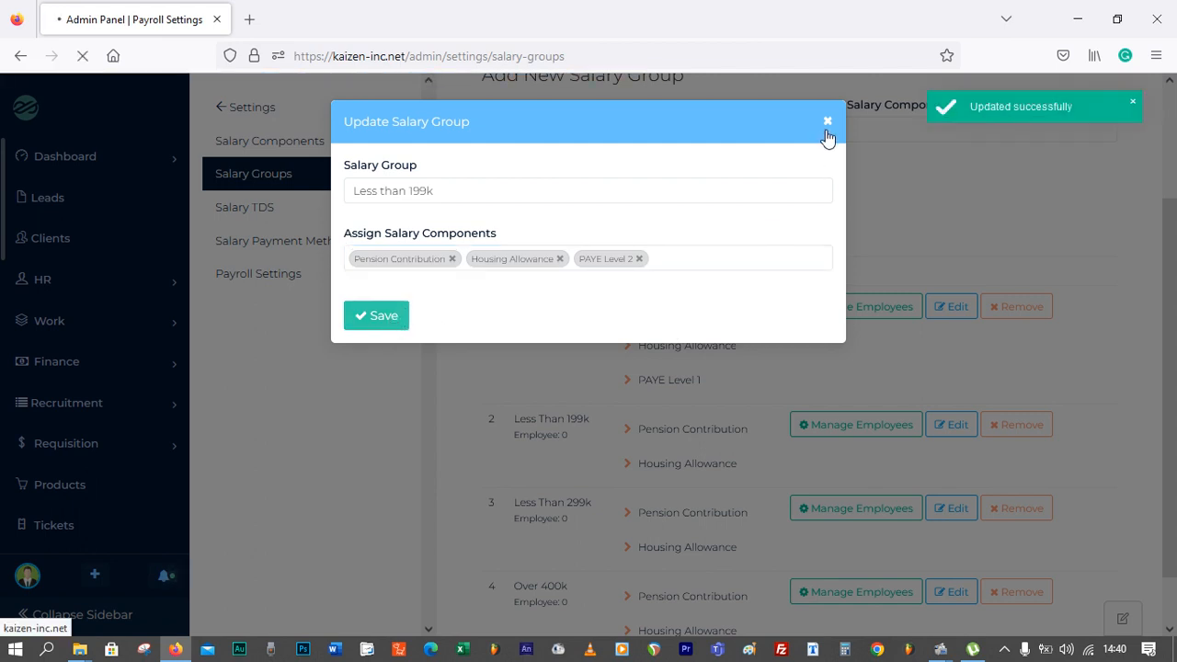
Add PAYE Level 3 to the Less than 299k salary group's components and save the group
scroll(749, 340, "down", 3)
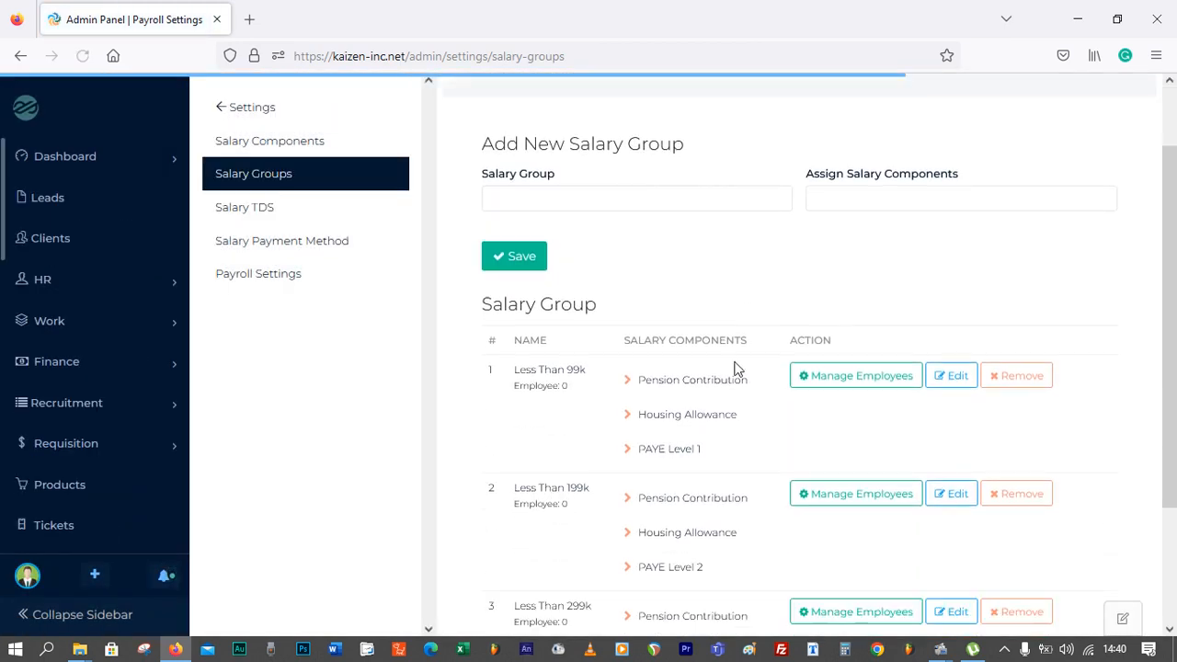
left_click(960, 489)
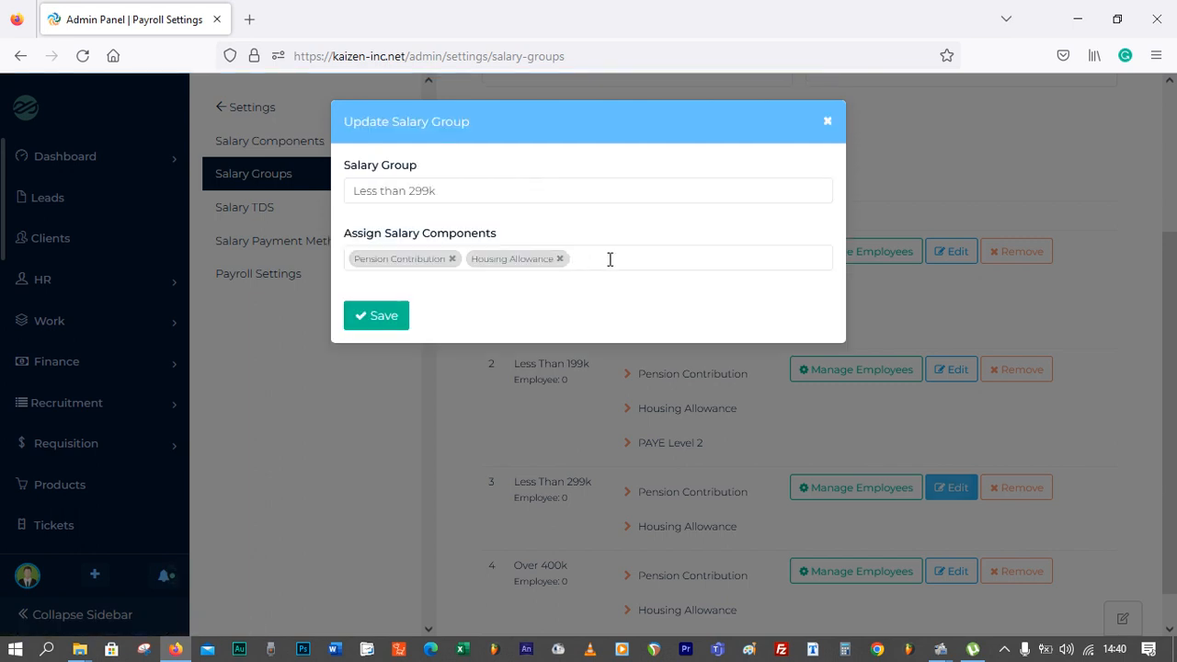
left_click(610, 262)
left_click(528, 334)
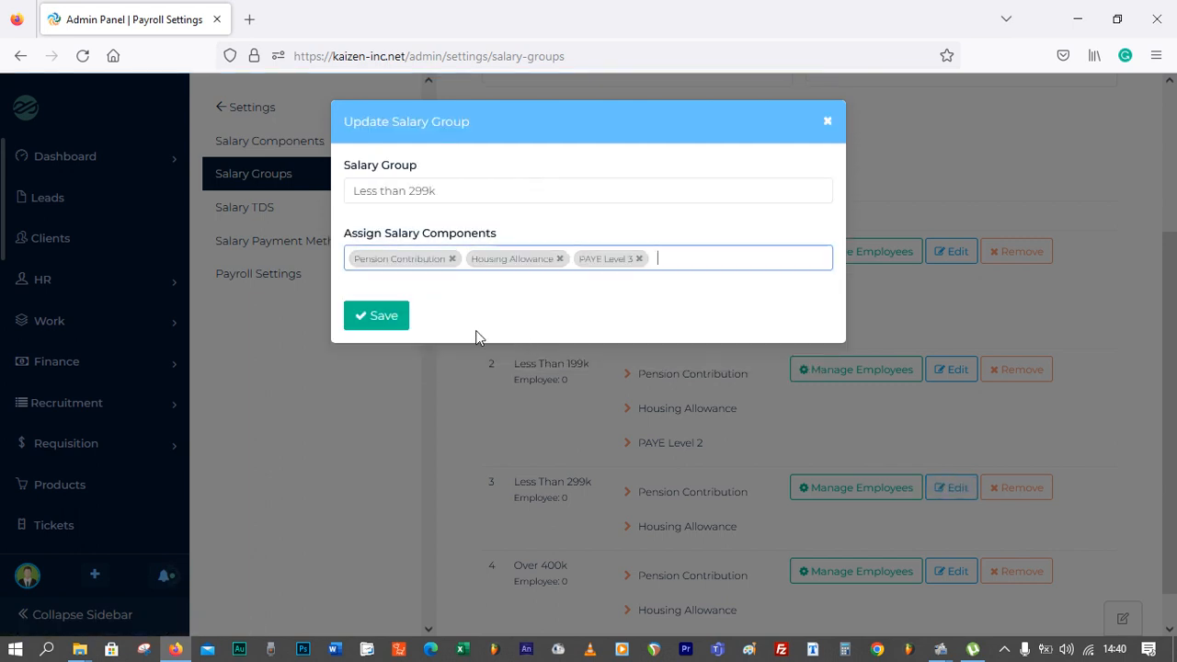
left_click(378, 322)
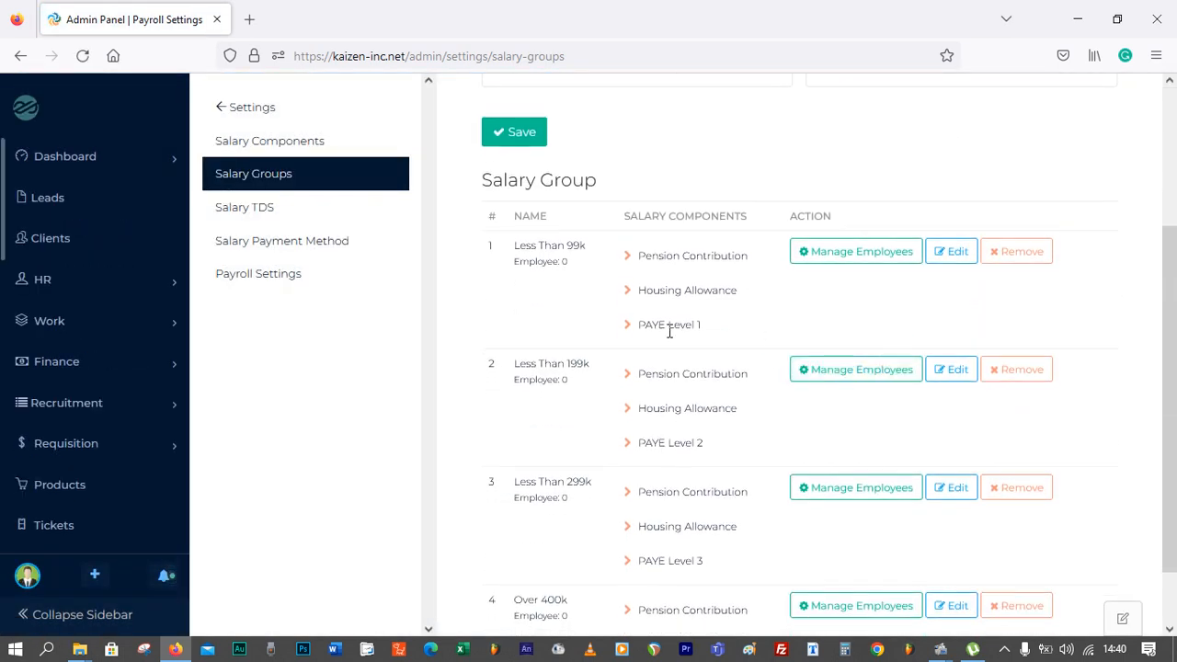
Add PAYE Level 4 to the Over 400k salary group's components and save the group
scroll(645, 596, "down", 2)
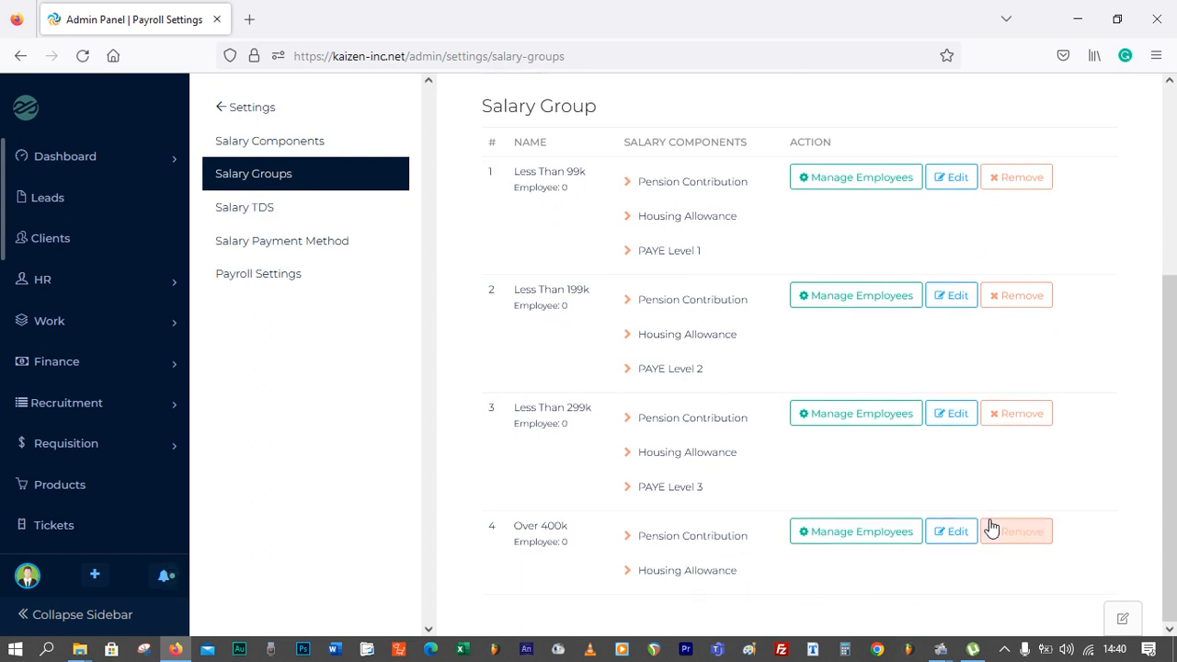
left_click(956, 533)
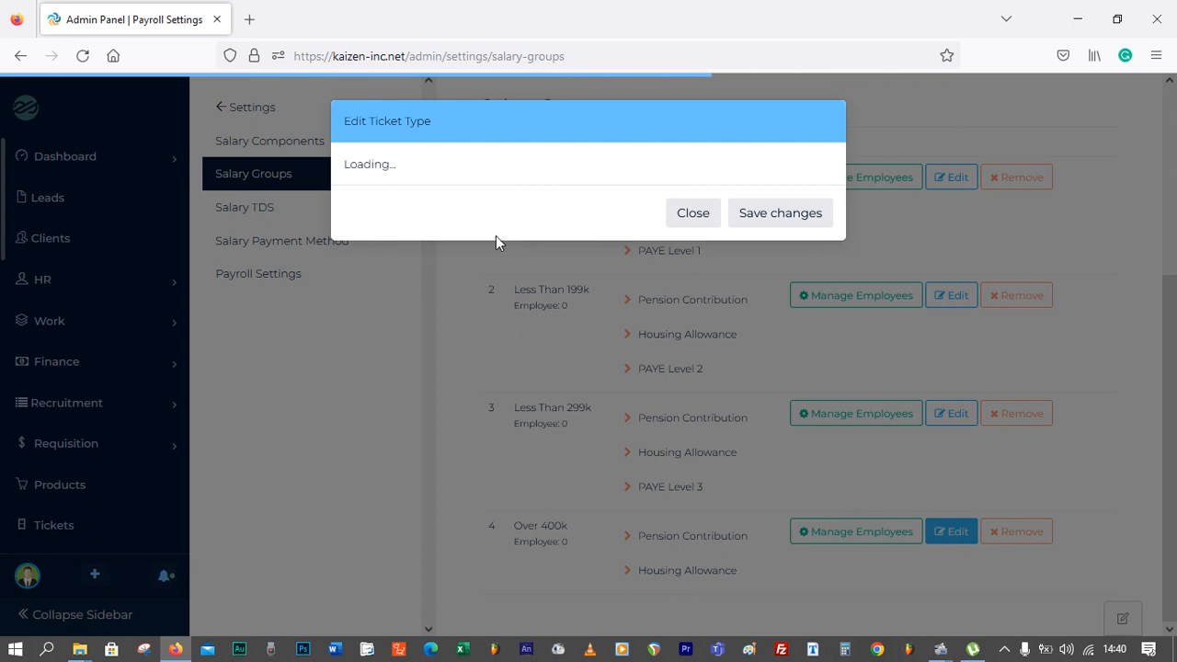
left_click(582, 258)
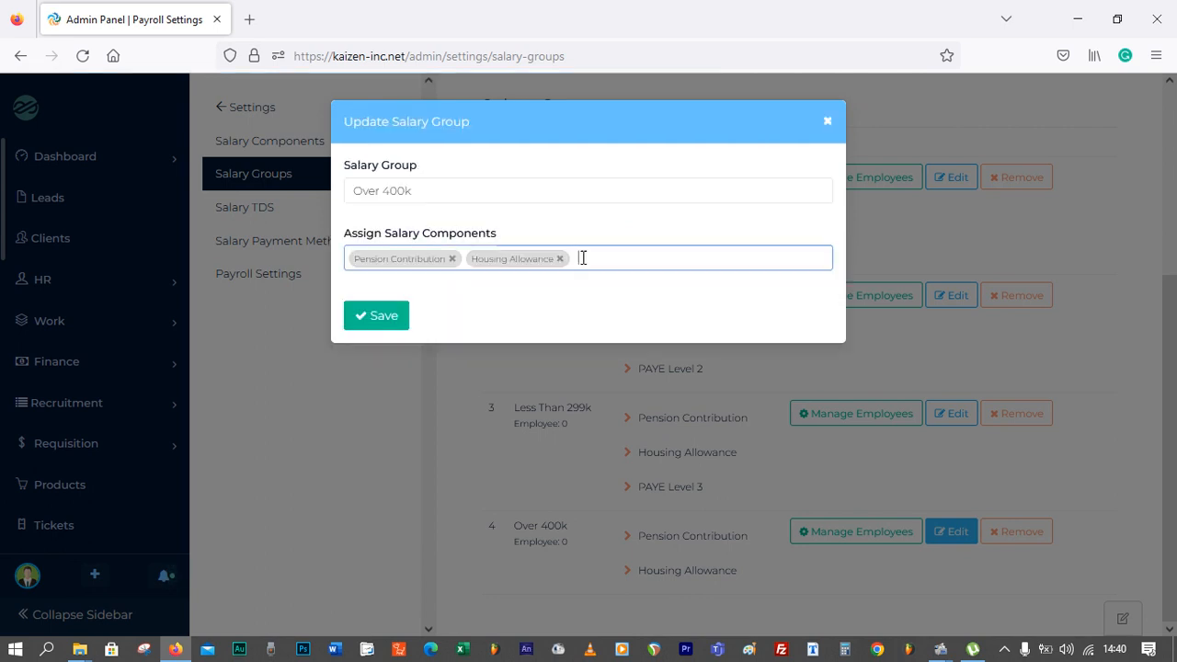
left_click(468, 366)
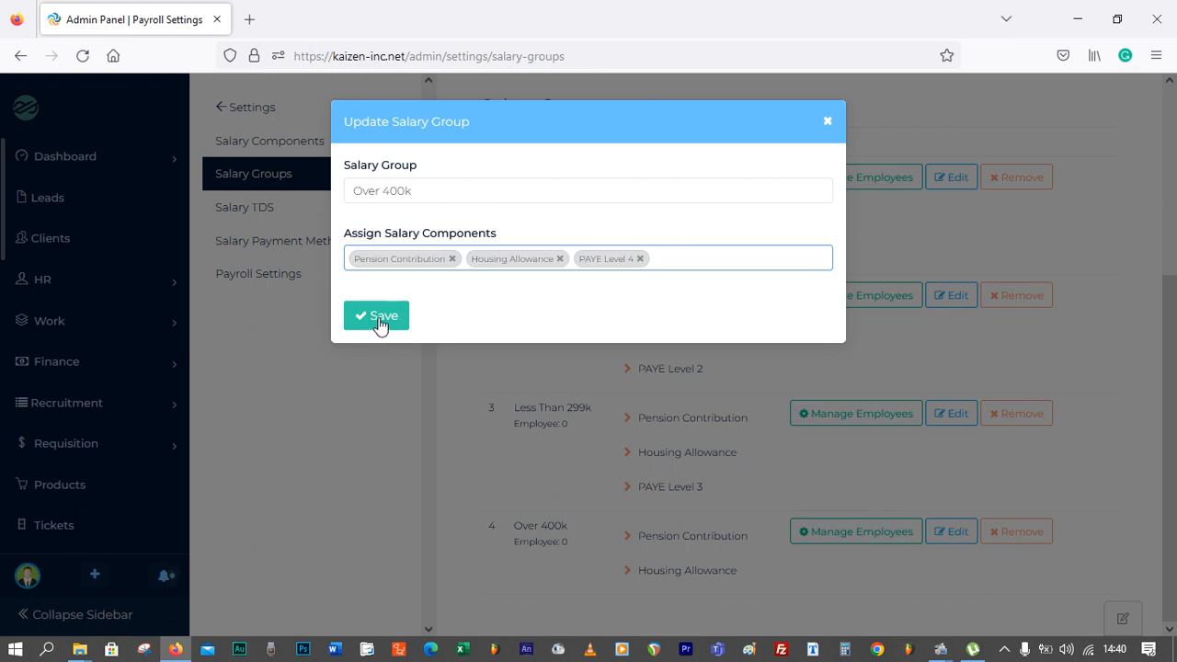
left_click(379, 317)
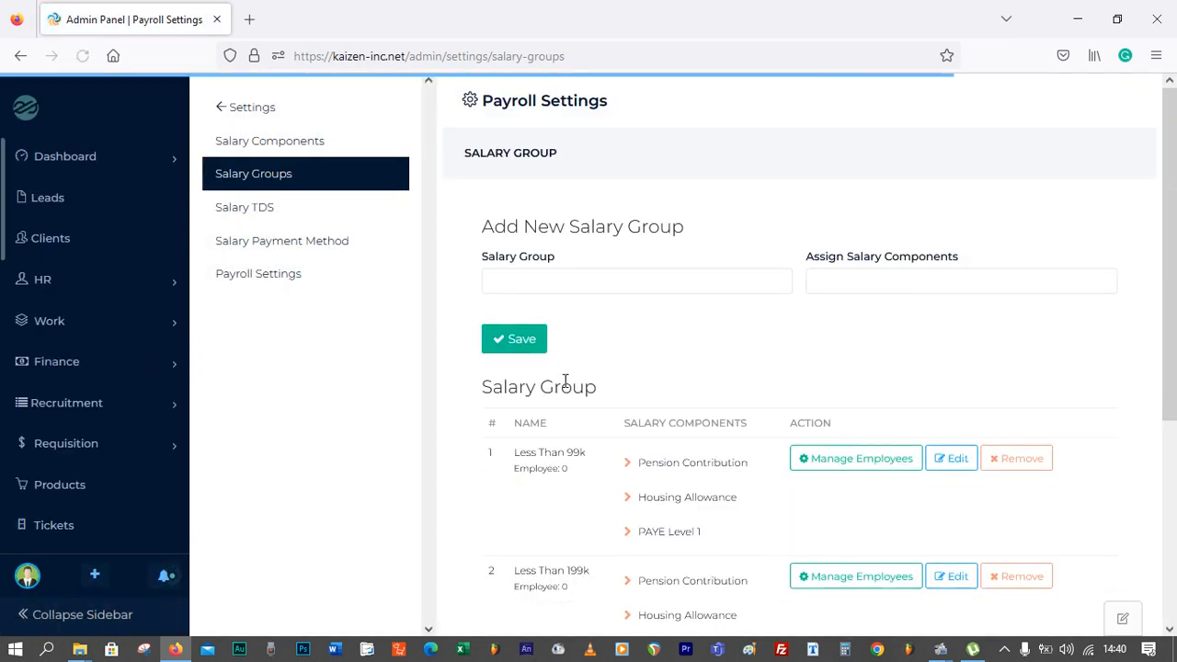
Assign the first two listed employees to the Less Than 99k salary group and save
scroll(537, 377, "down", 2)
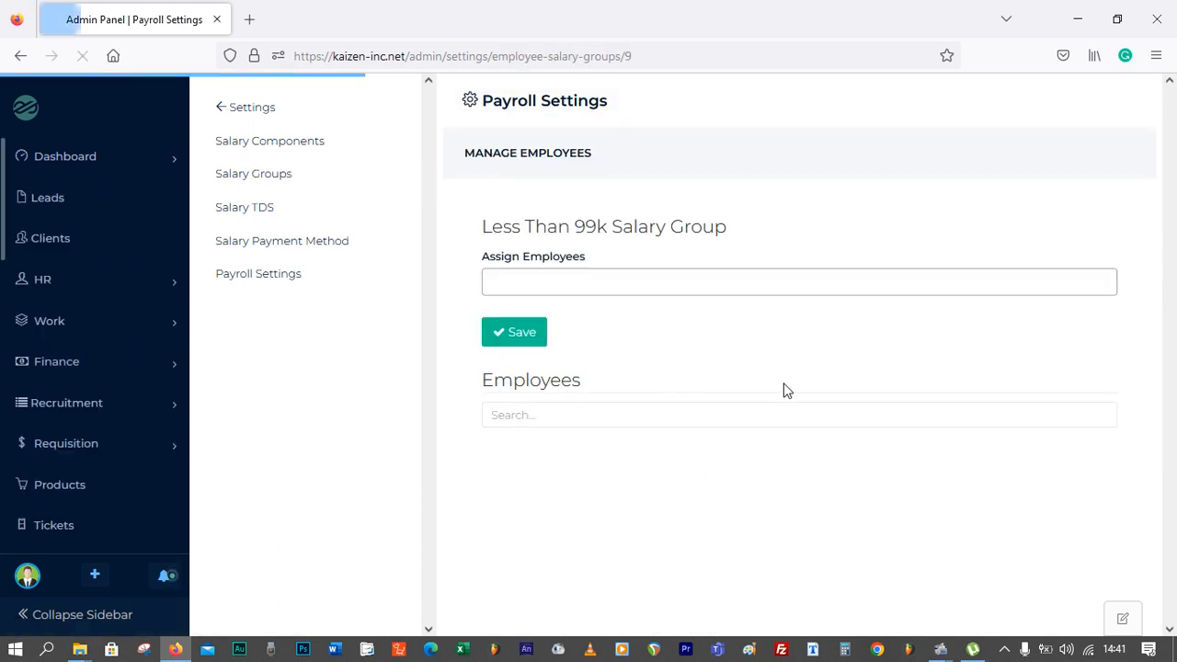
left_click(555, 281)
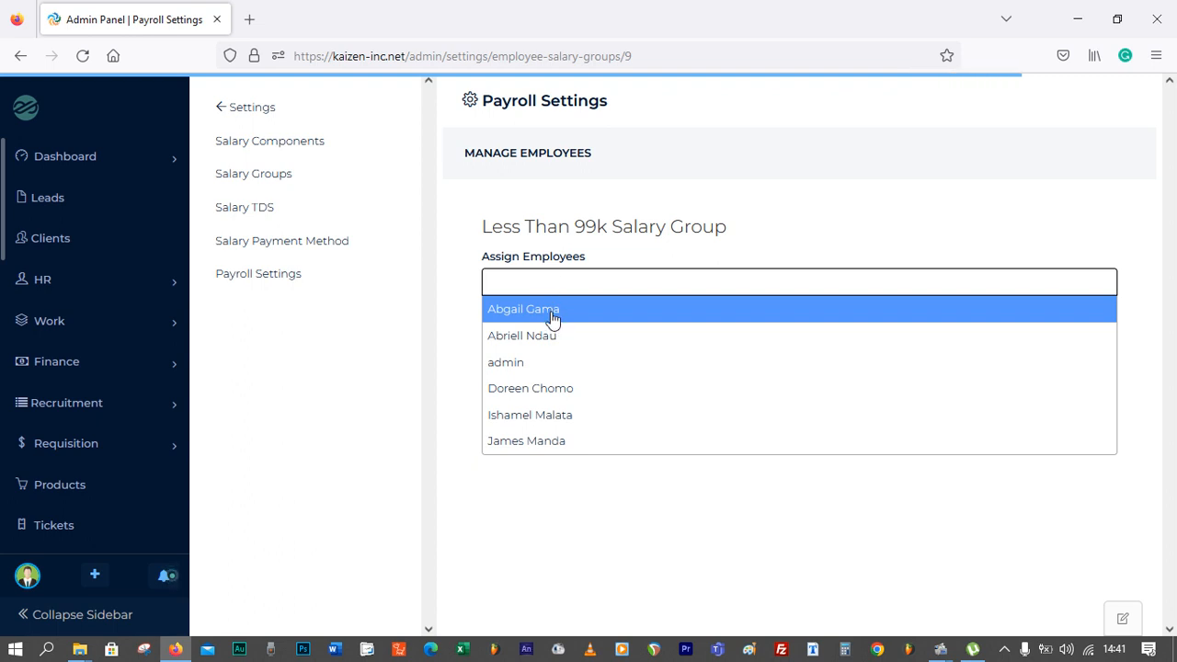
left_click(552, 313)
left_click(599, 291)
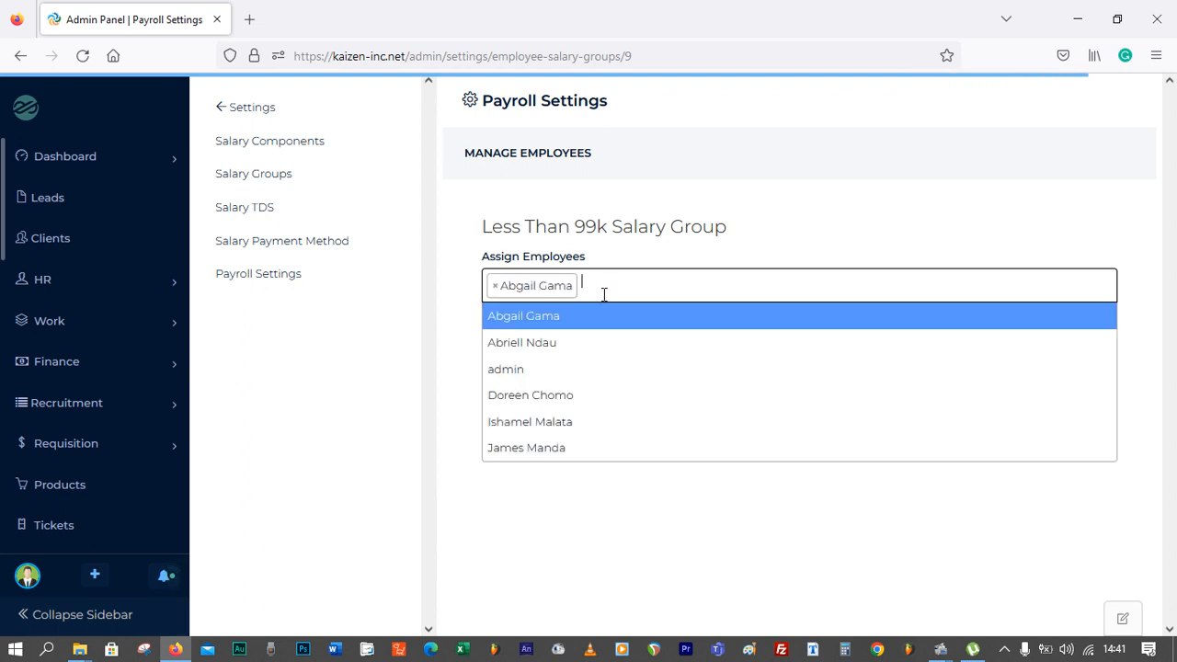
left_click(586, 342)
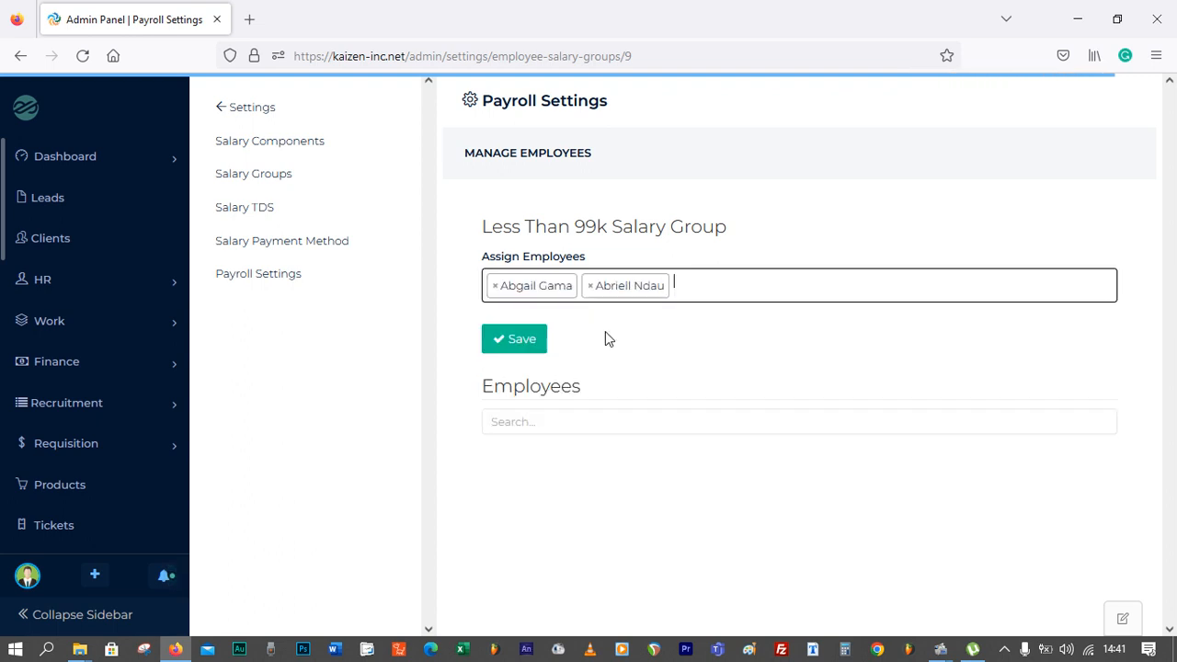
left_click(519, 339)
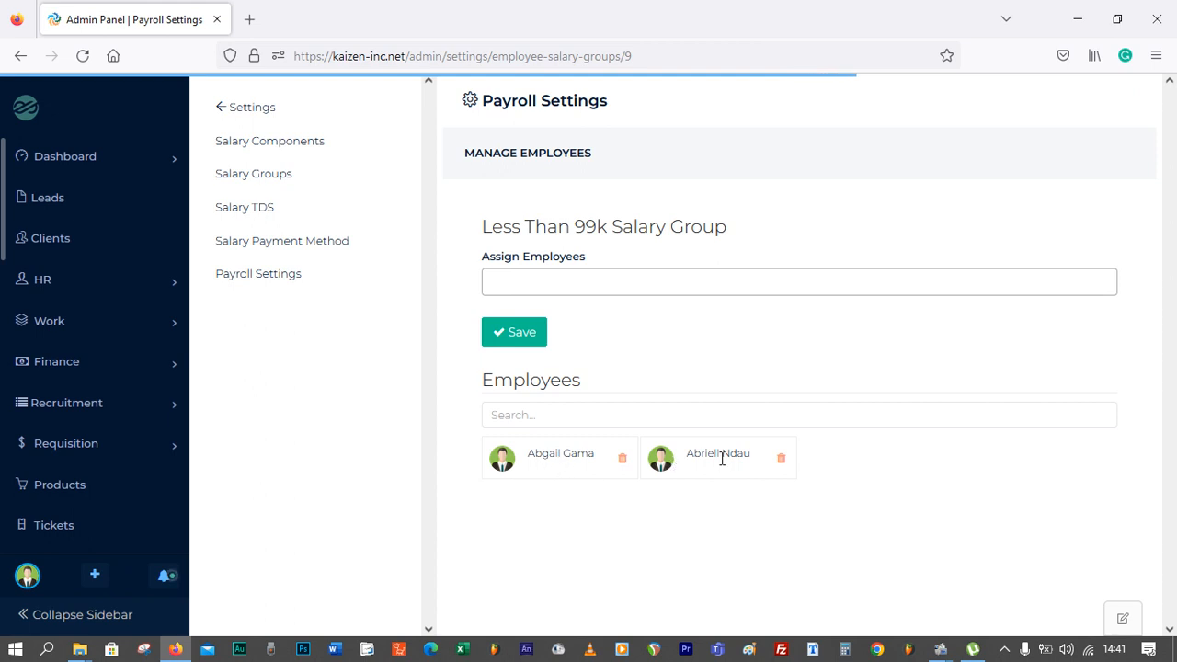
Assign one unassigned employee to the Less Than 199k salary group and save
left_click_drag(483, 227, 728, 230)
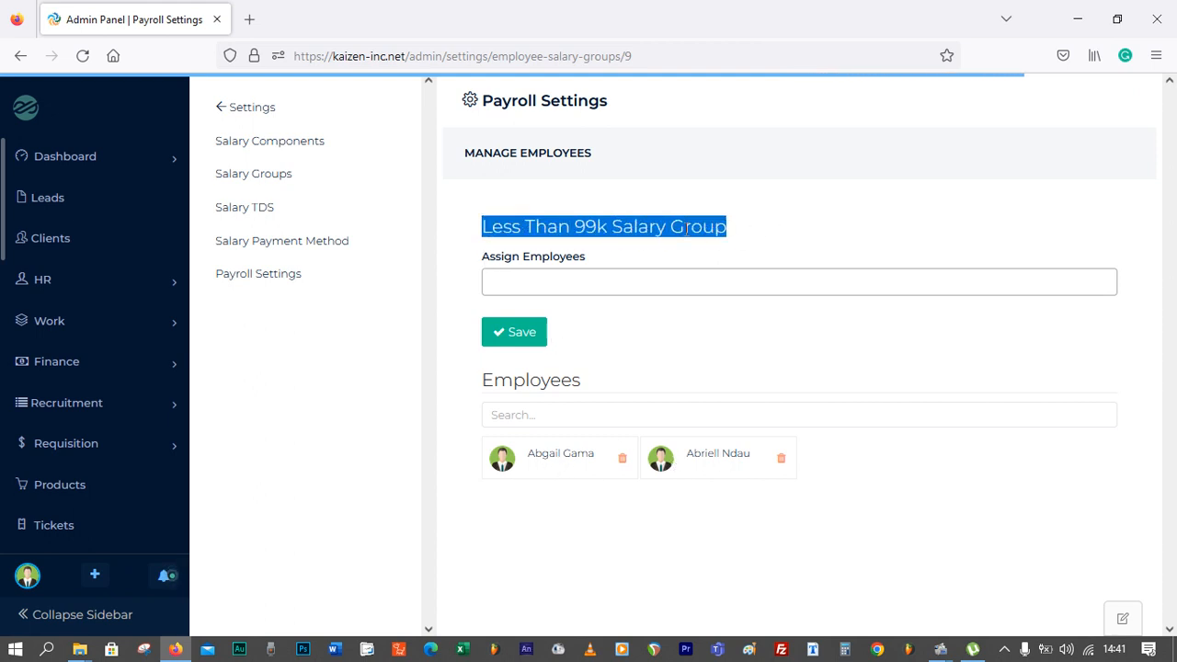
left_click(568, 223)
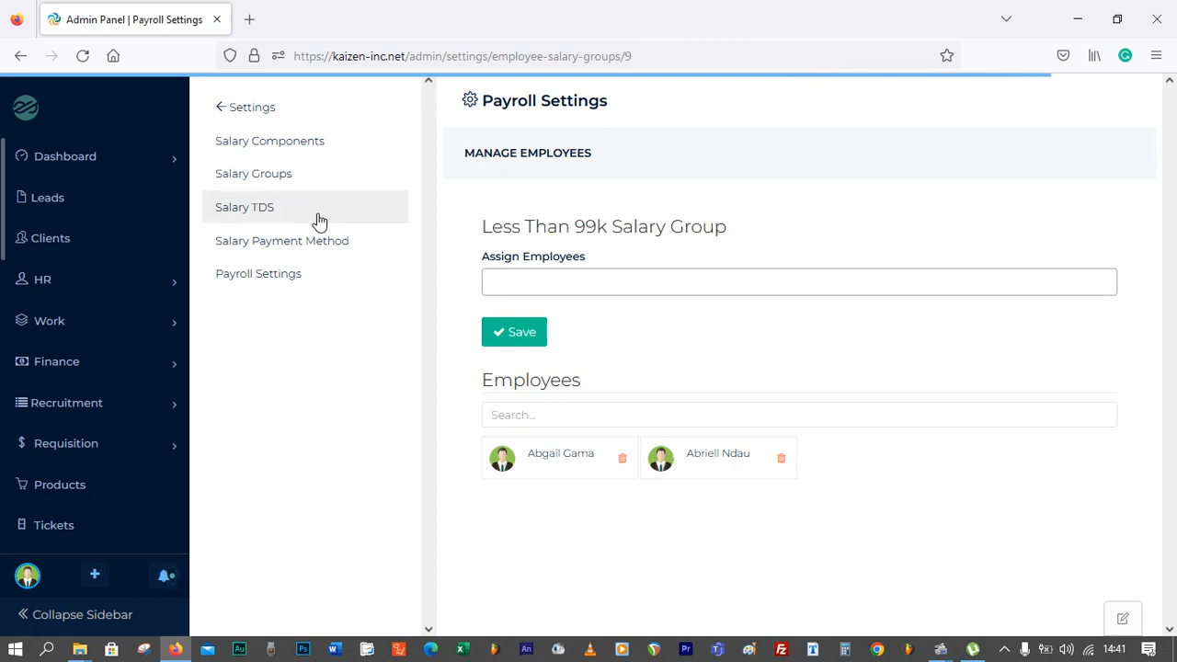
left_click(272, 184)
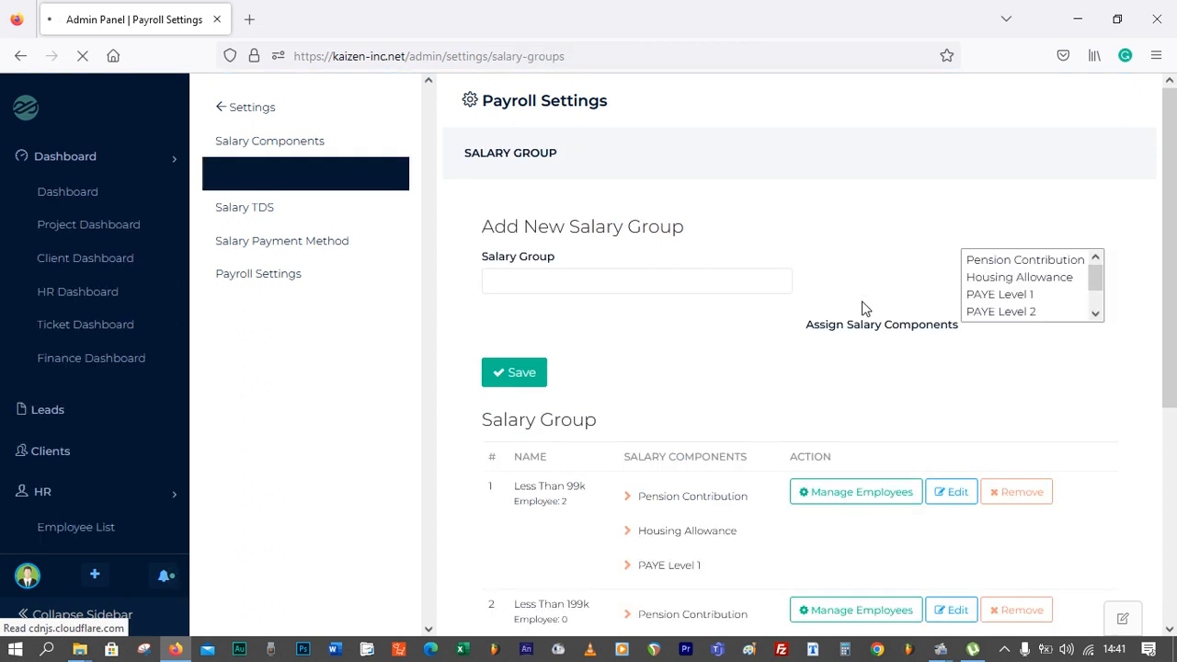
scroll(862, 301, "down", 3)
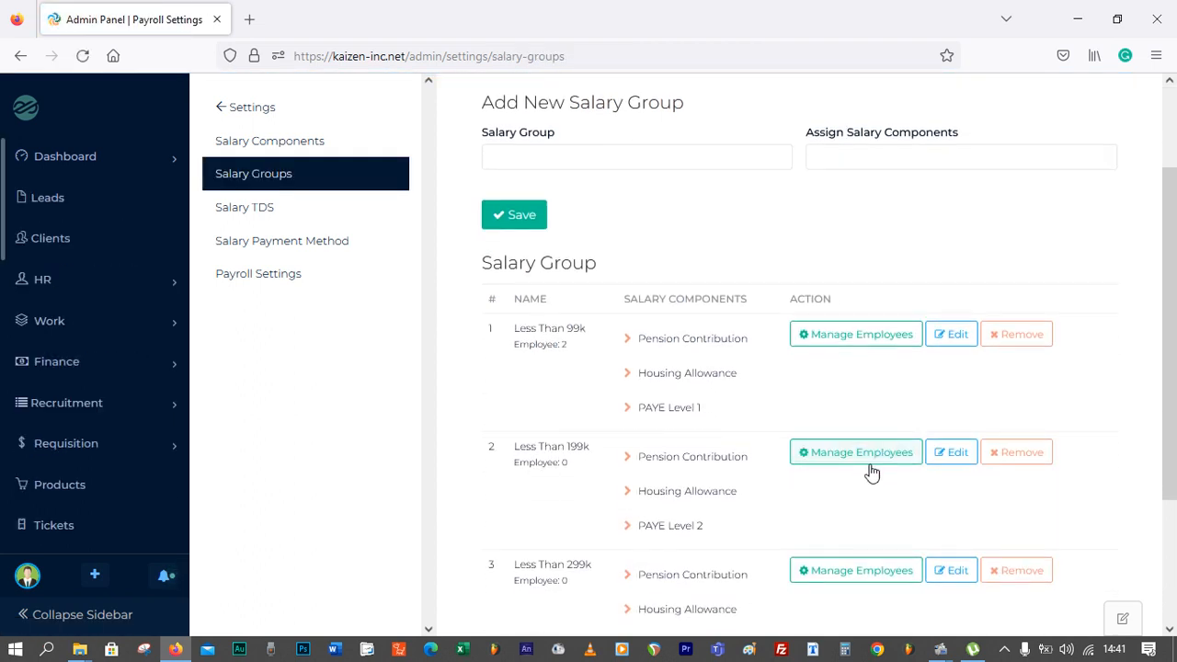
left_click(872, 460)
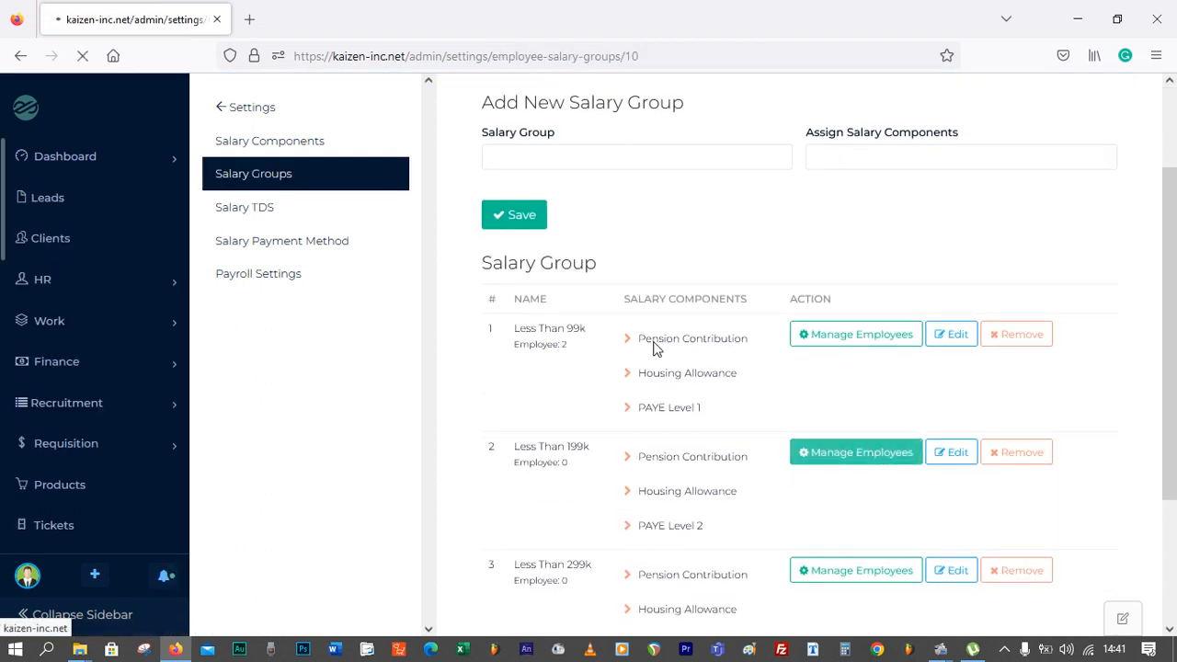
left_click(595, 281)
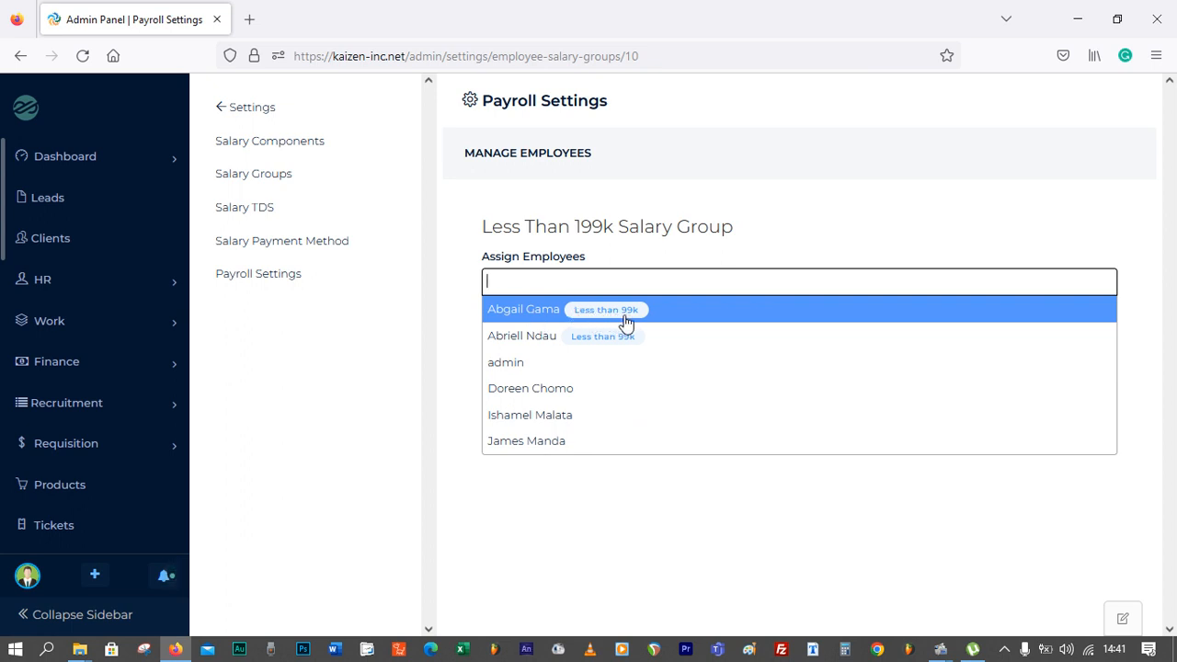
left_click(592, 396)
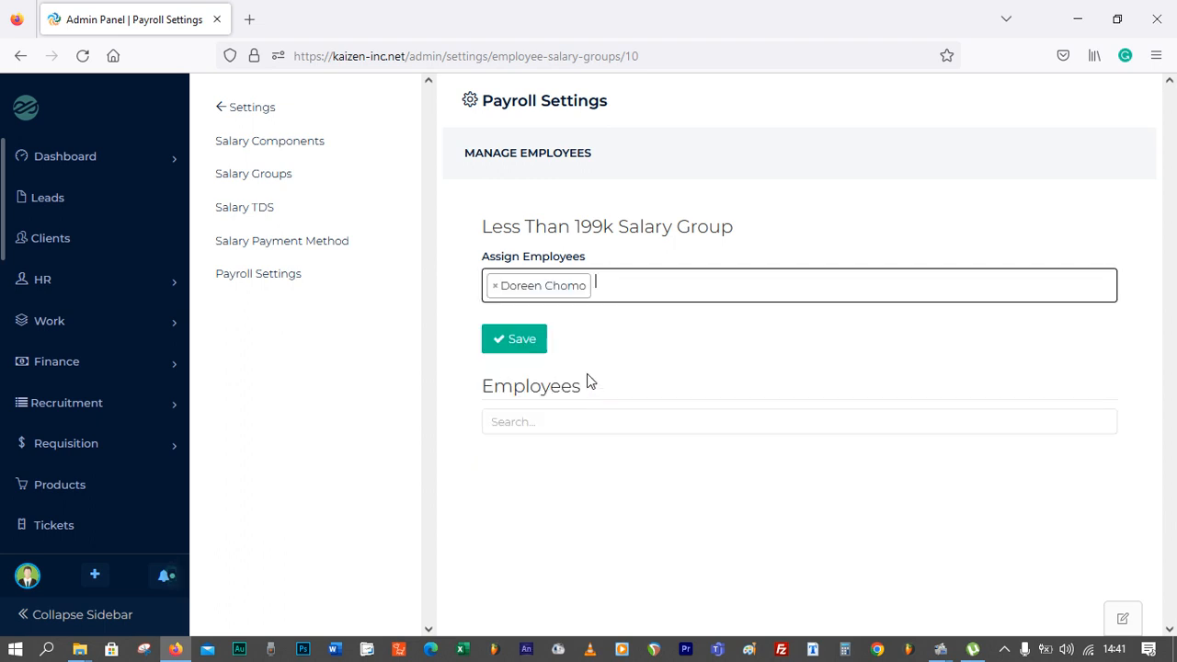
left_click(533, 342)
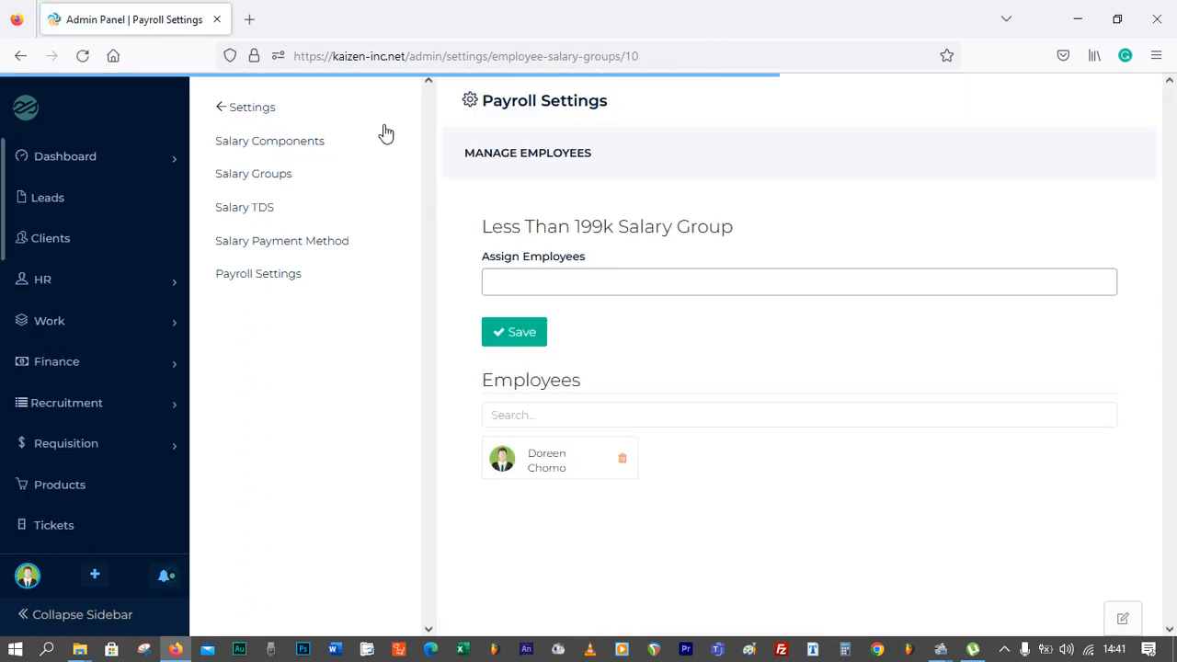
Assign another unassigned employee to the Less Than 299k salary group and save
left_click(273, 177)
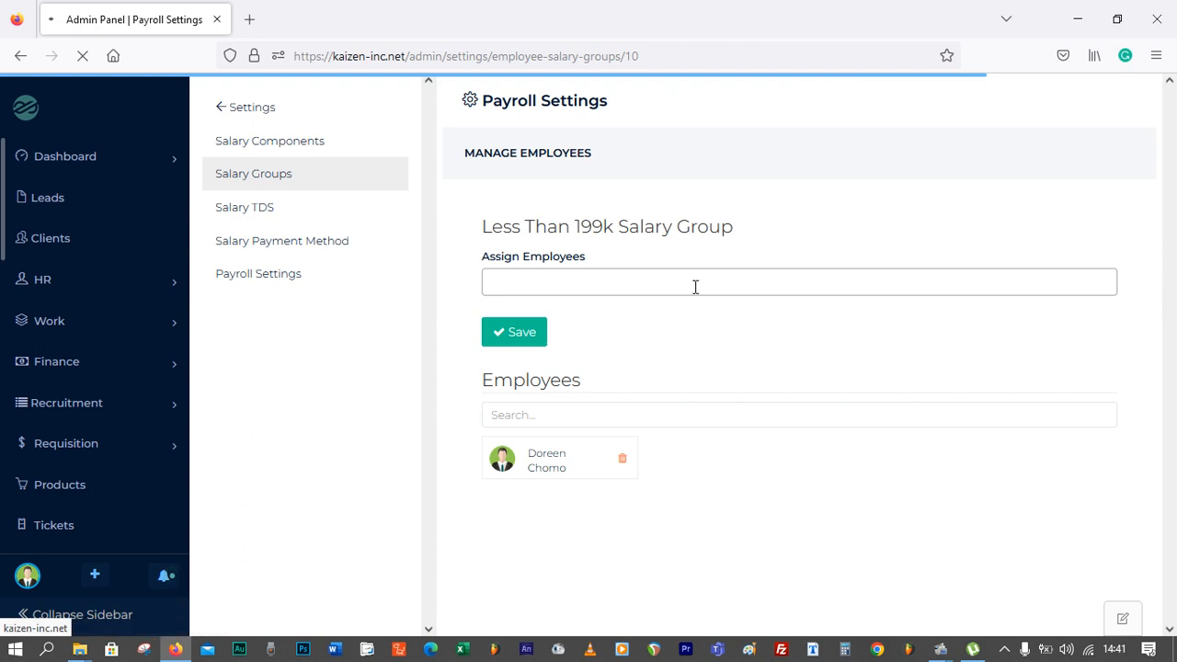
scroll(668, 307, "down", 4)
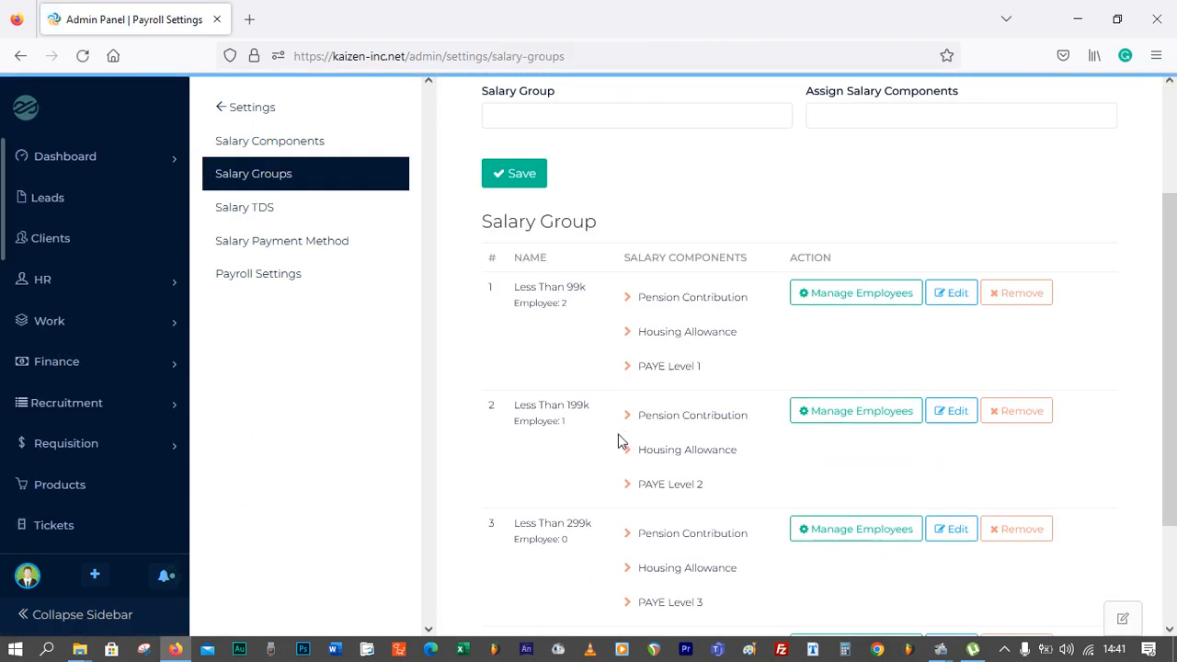
left_click(891, 464)
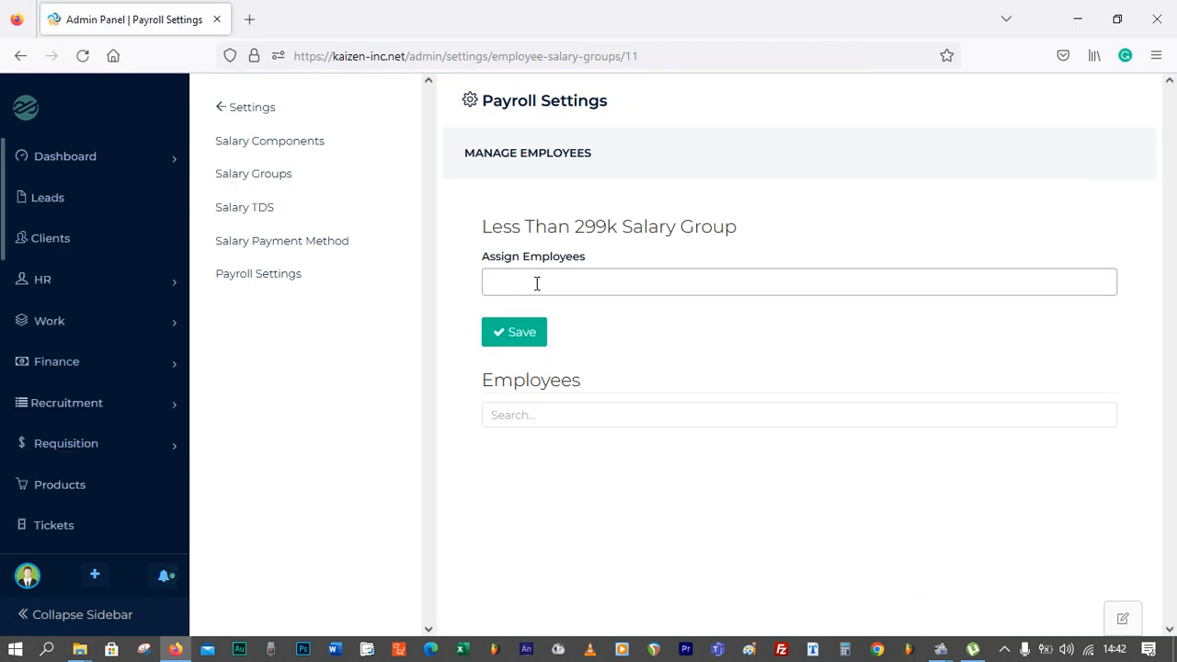
left_click(536, 282)
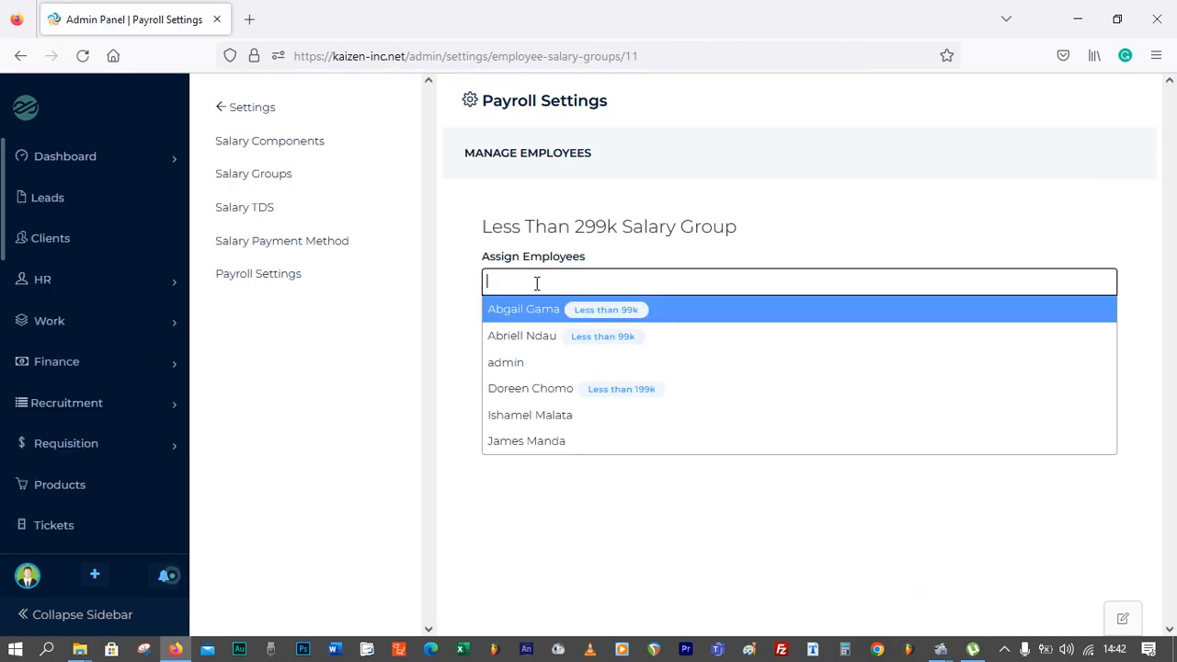
left_click(570, 414)
left_click(521, 340)
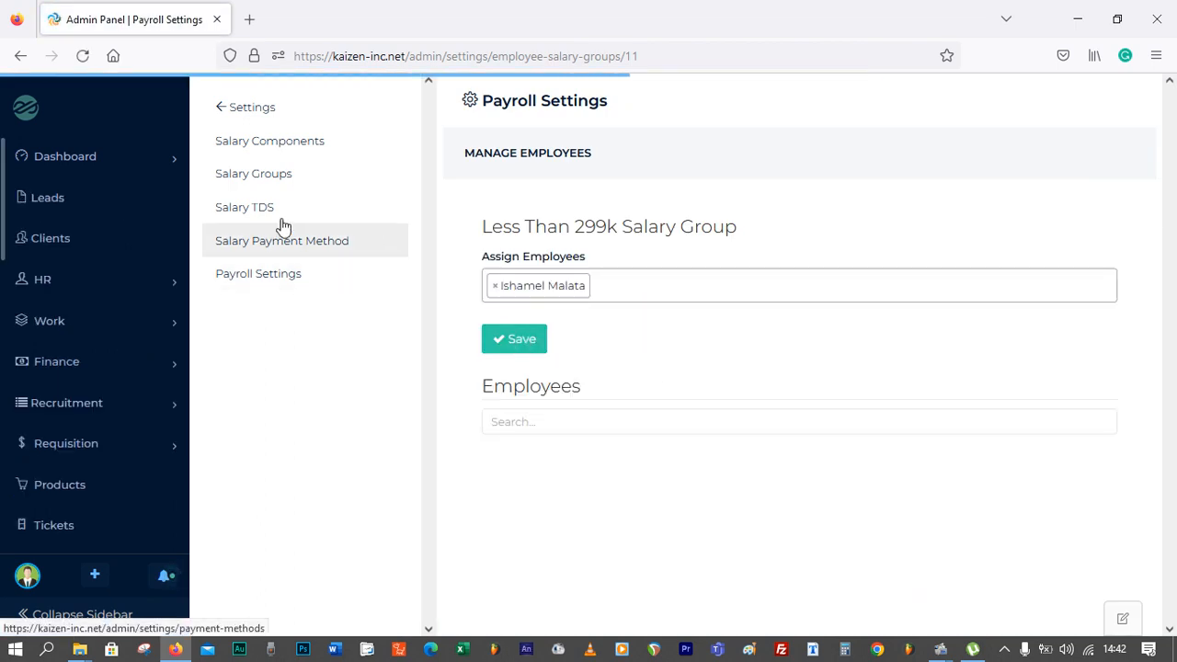
Assign one unassigned employee to the Over 400k salary group and save
left_click(277, 181)
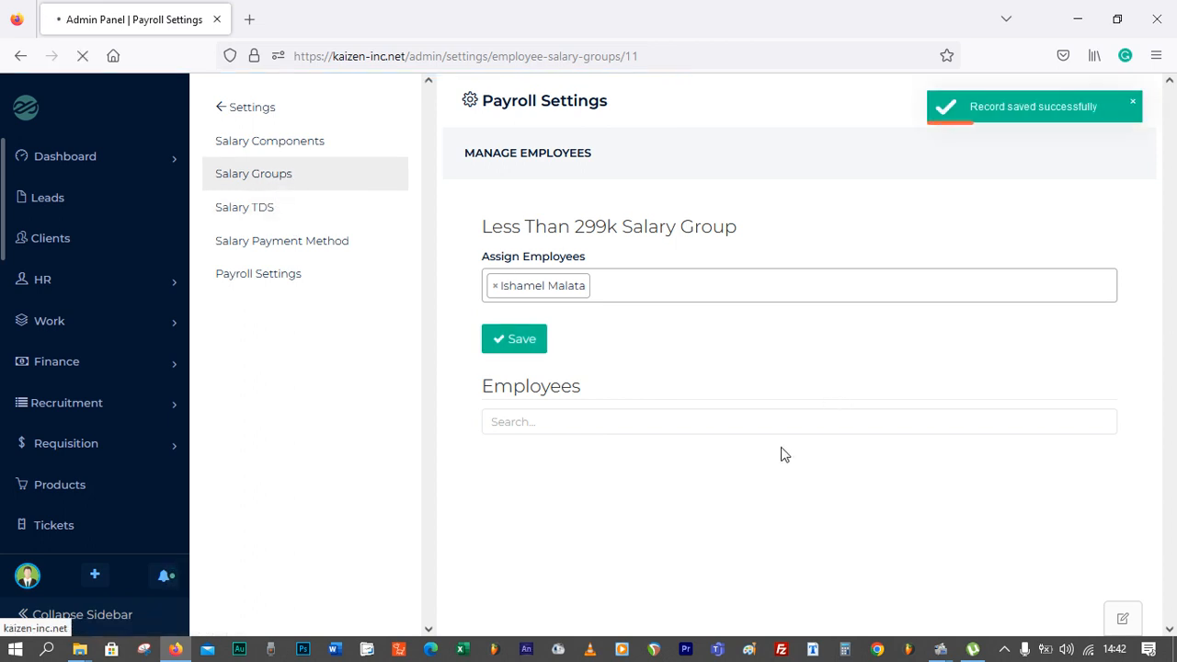
scroll(704, 447, "down", 3)
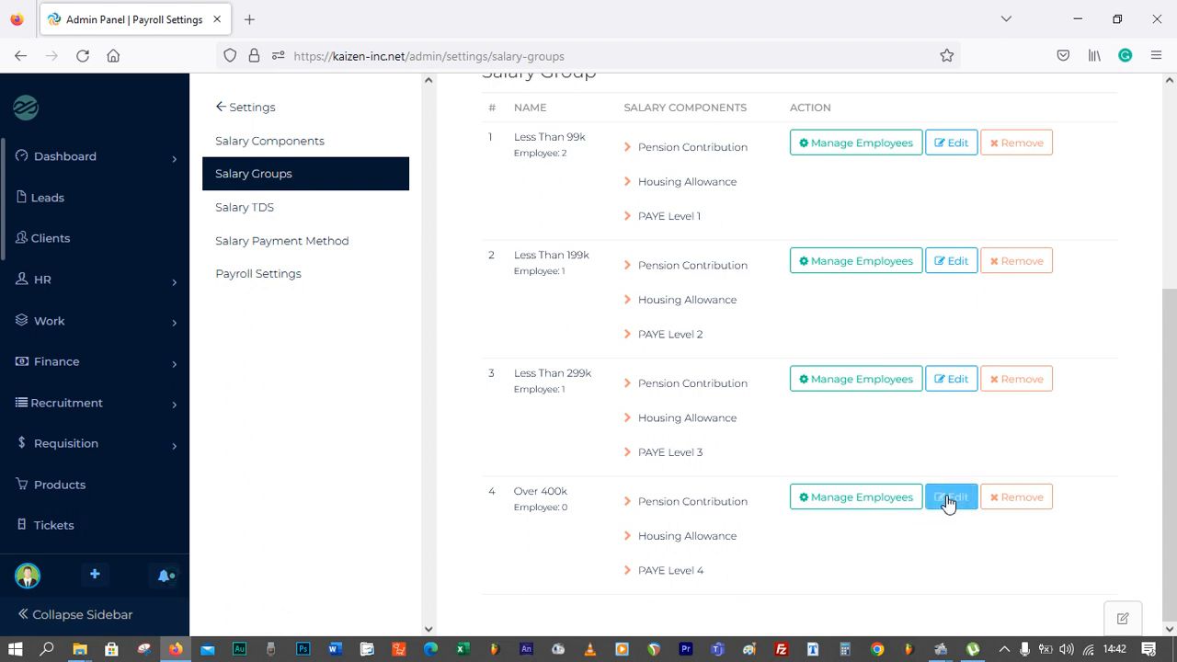
left_click(878, 507)
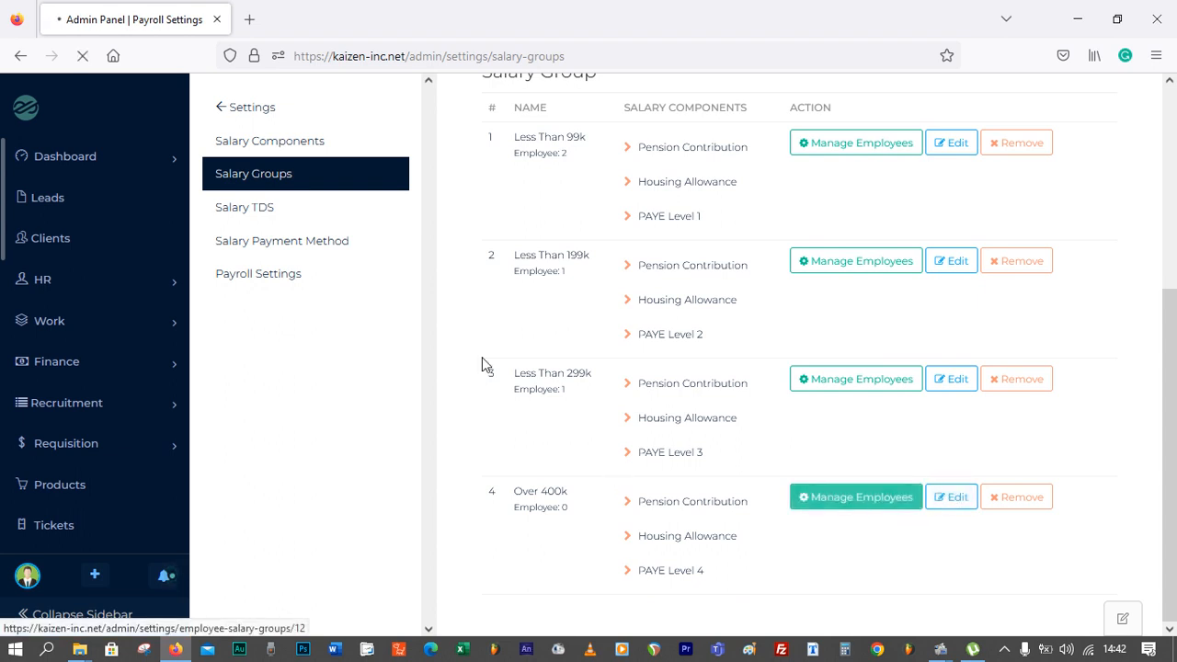
left_click(564, 281)
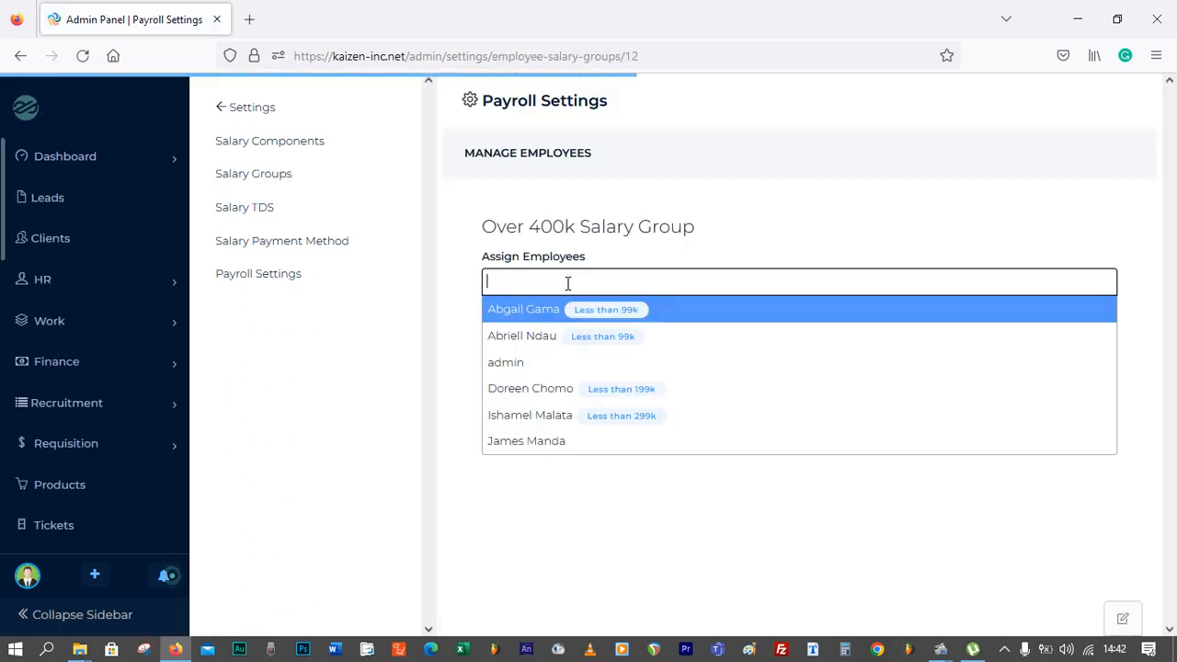
left_click(561, 442)
left_click(522, 340)
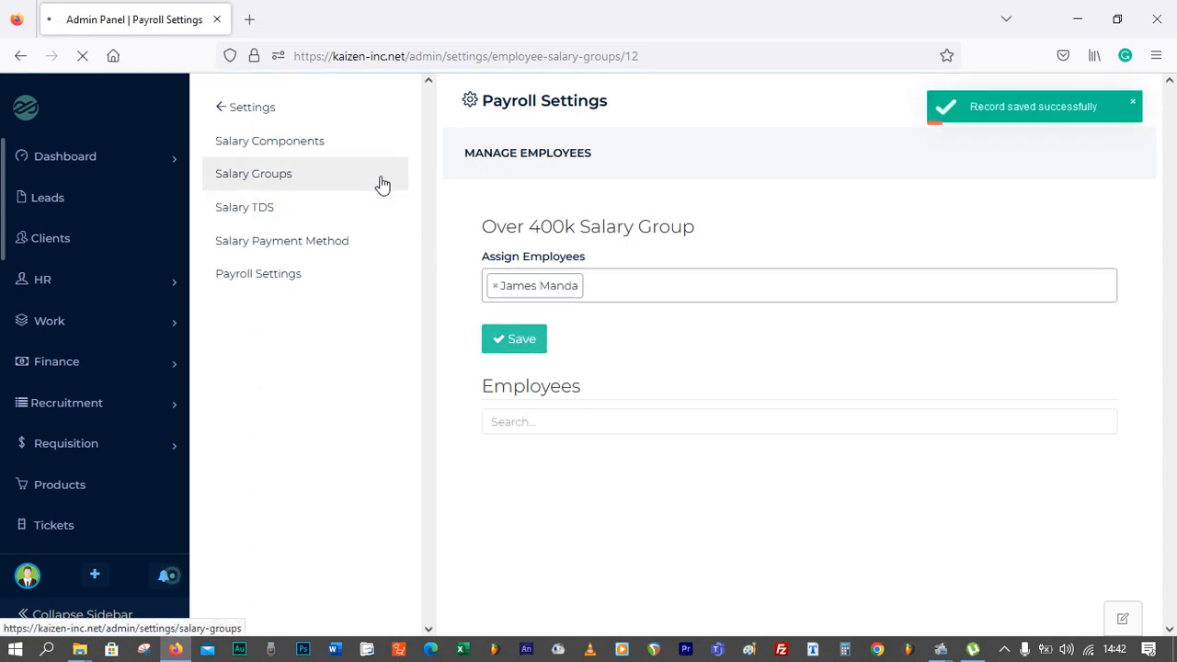
Review the Salary TDS page and the salary groups list with their employee counts
left_click(273, 211)
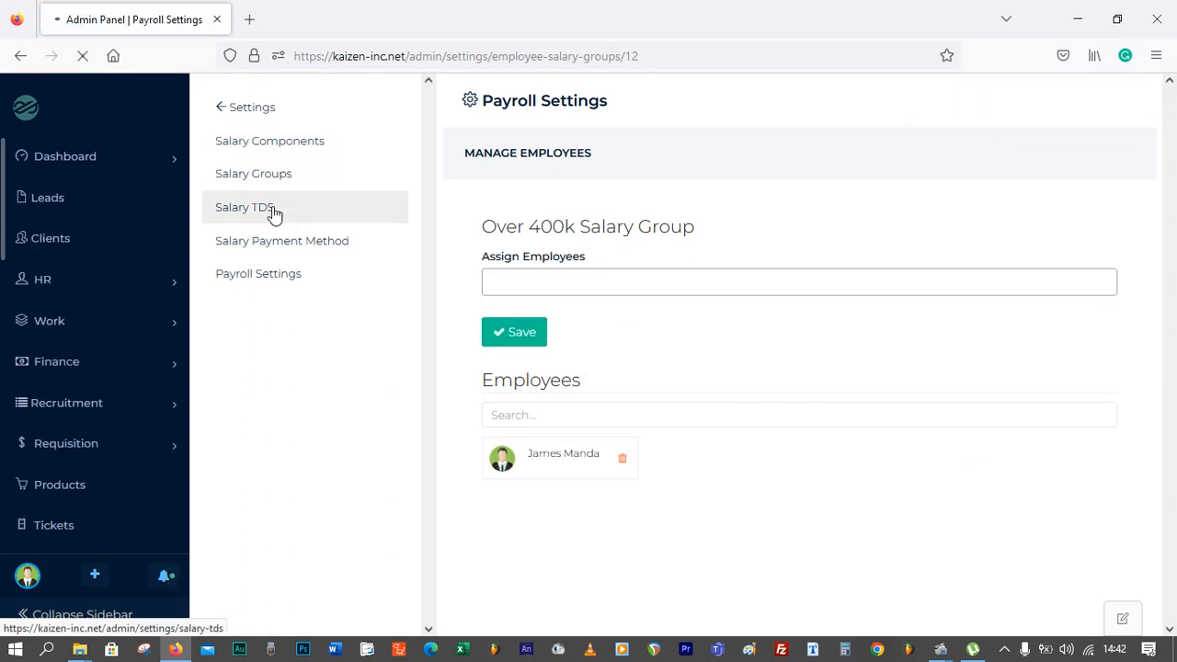
left_click(342, 175)
scroll(652, 307, "down", 3)
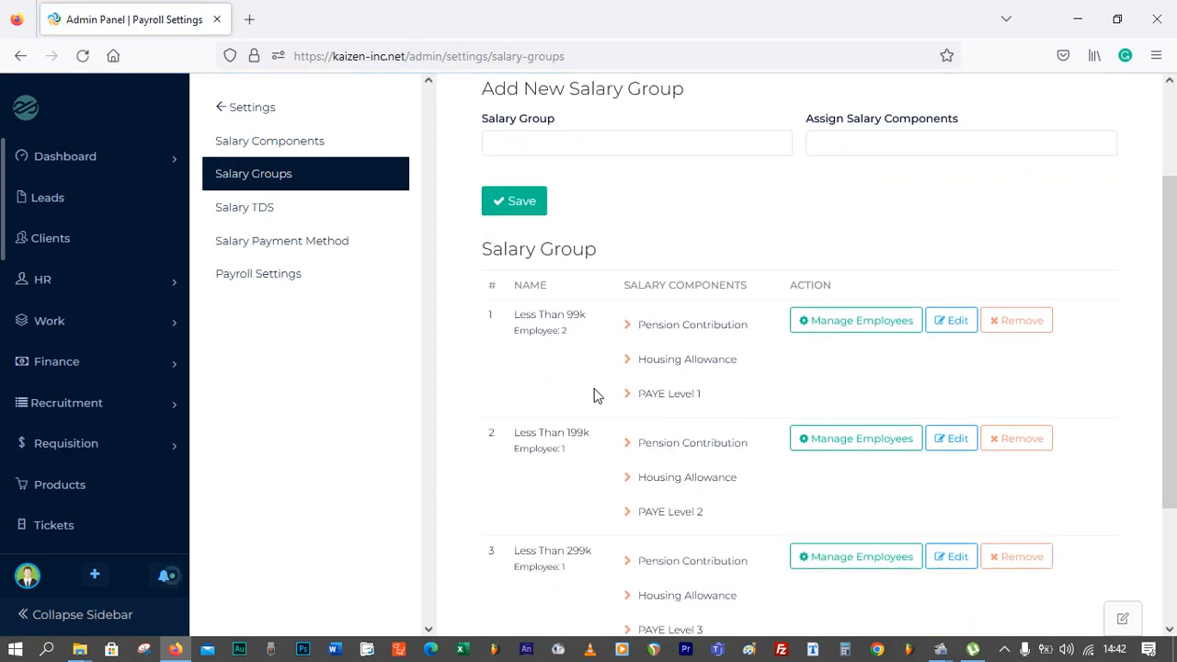
scroll(598, 354, "down", 1)
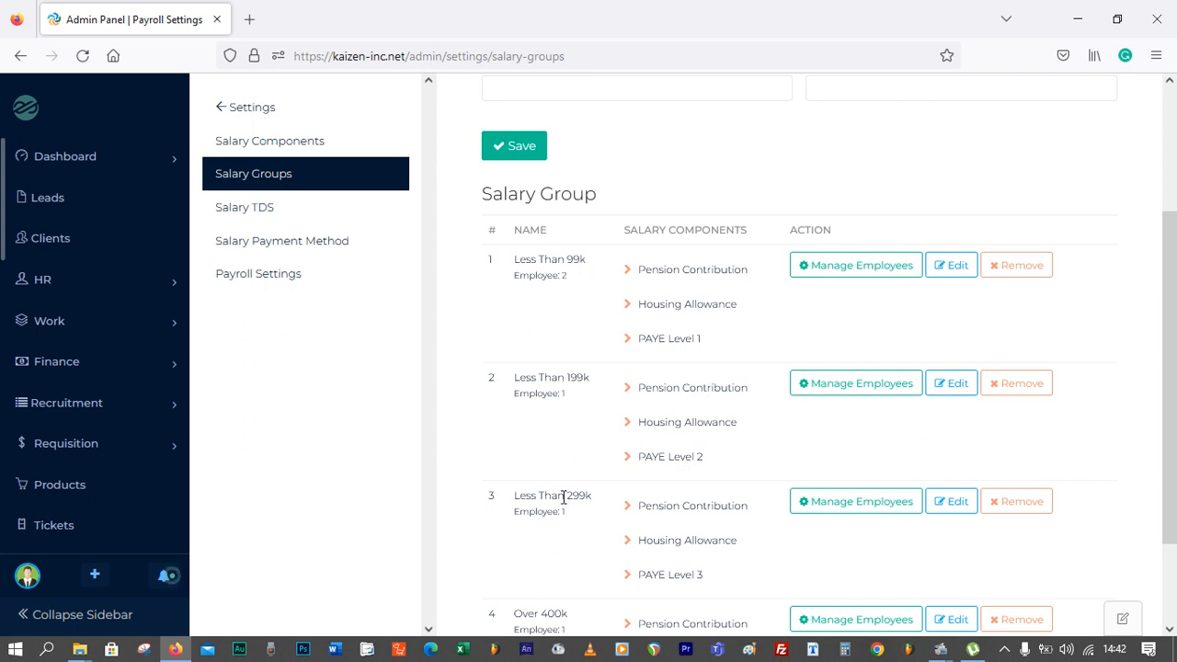
scroll(586, 459, "up", 3)
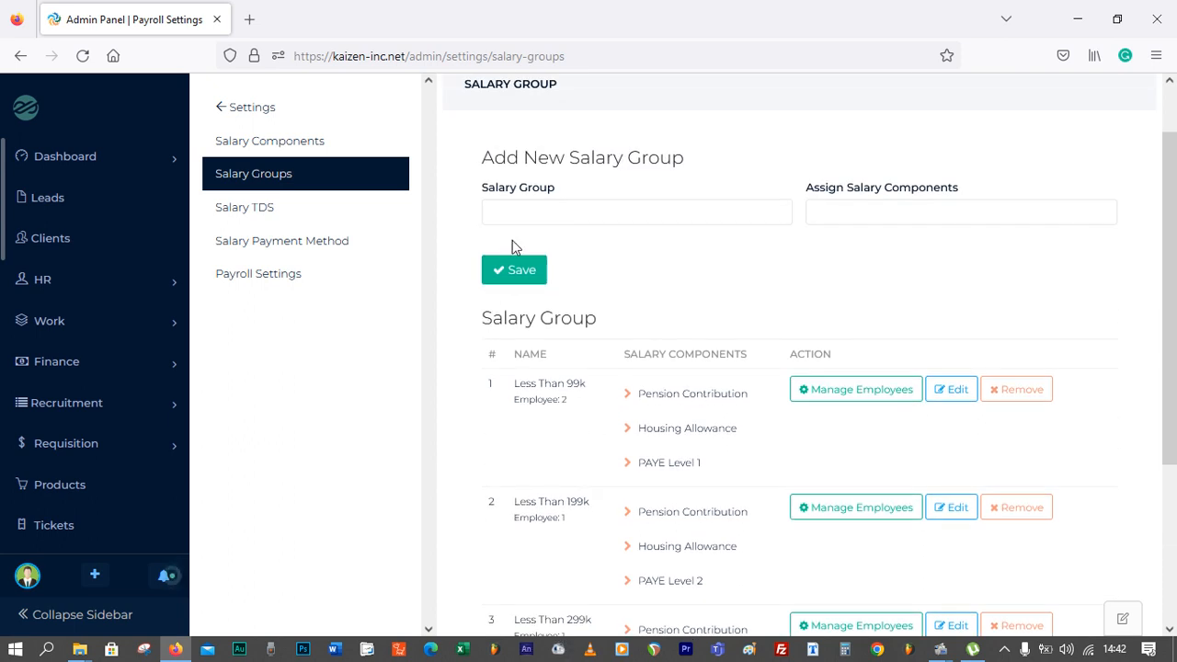
Start a new salary component named Airtime Allowance of type Earnings with a Fixed value type
left_click(309, 142)
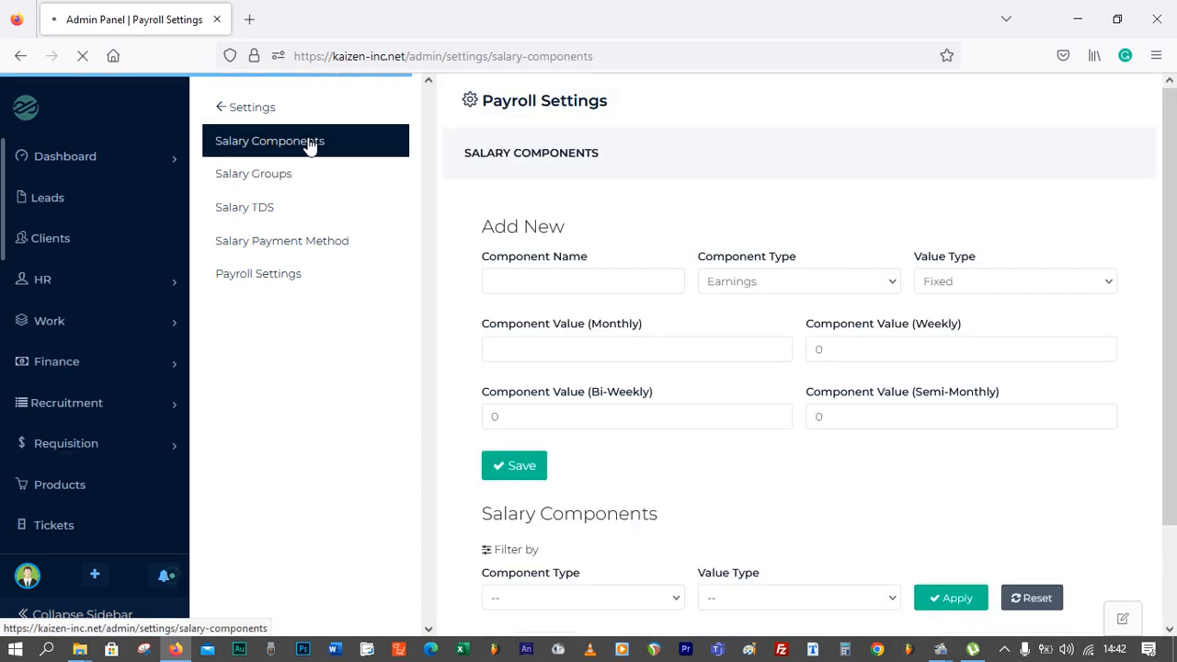
left_click(526, 284)
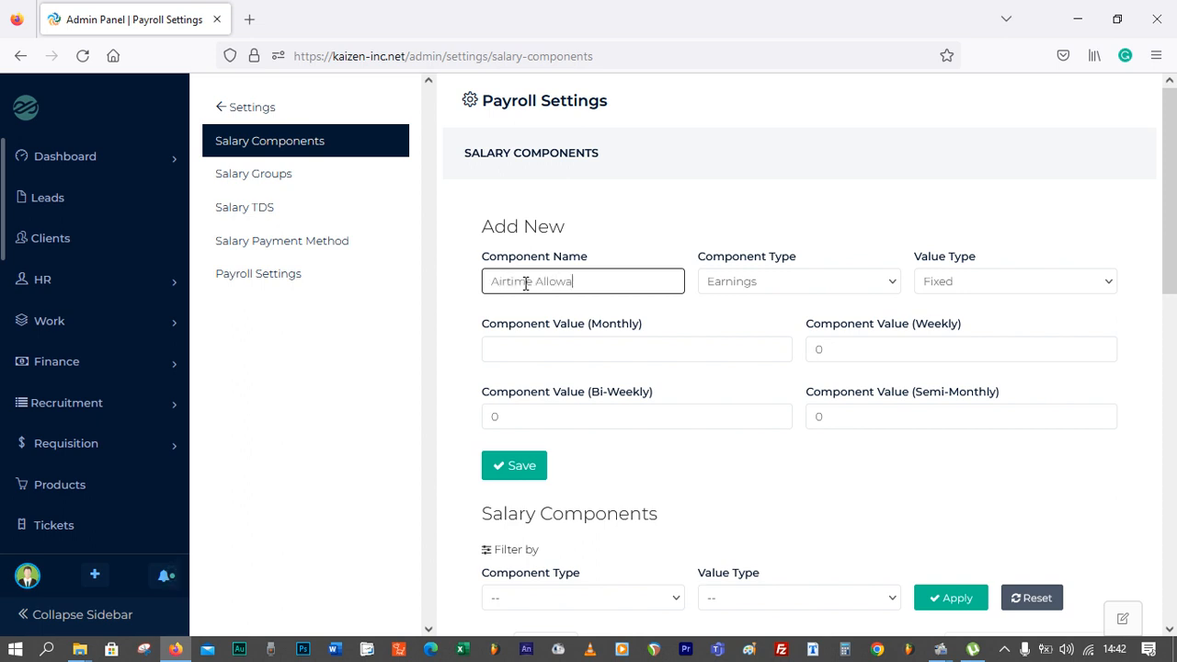
type("e")
left_click(741, 287)
left_click(775, 256)
left_click(972, 285)
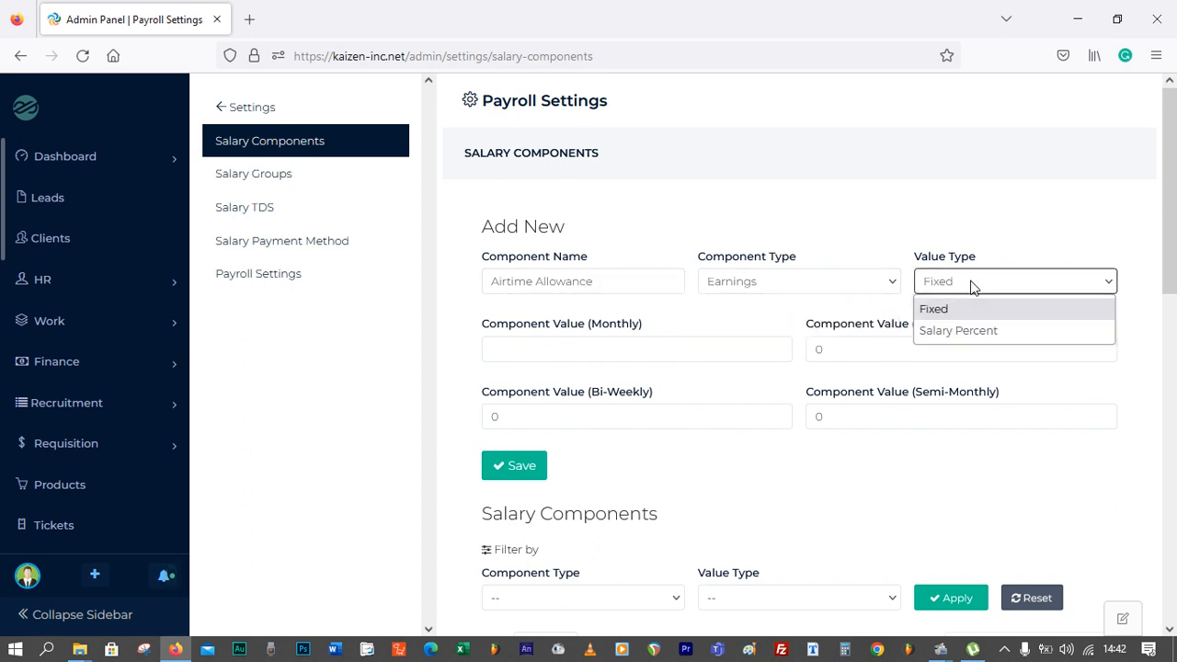
left_click(756, 338)
Set the Airtime Allowance monthly value to 10000 and save the component
left_click(693, 347)
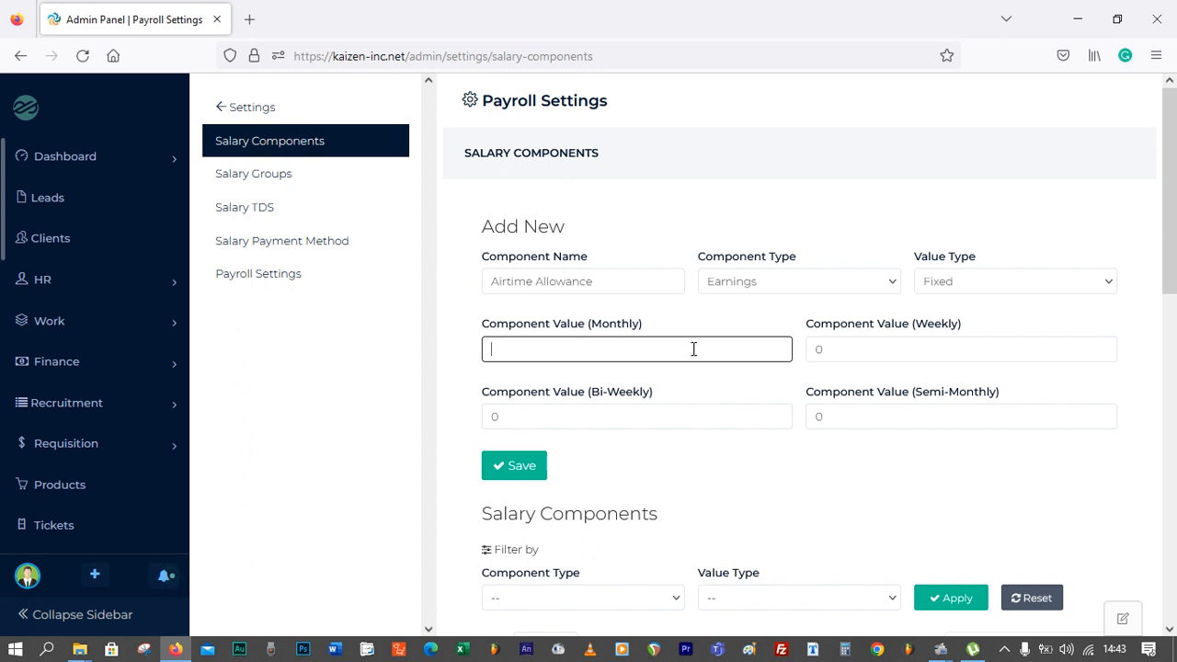
type("1459")
key("BackSpace")
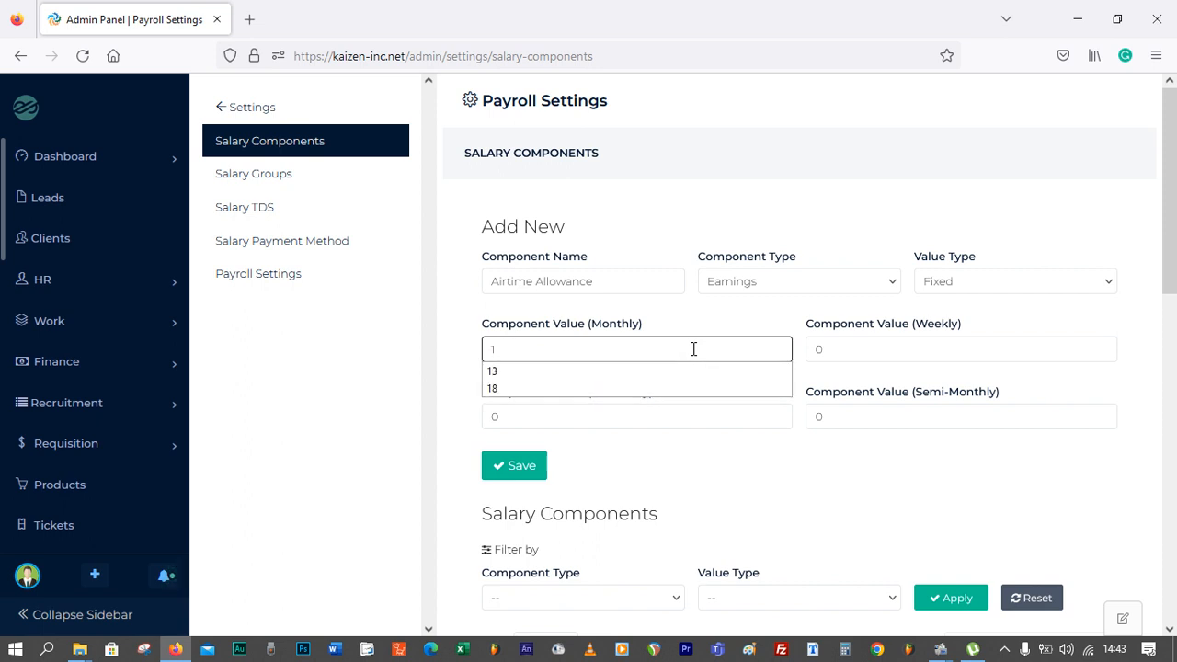
type("0000")
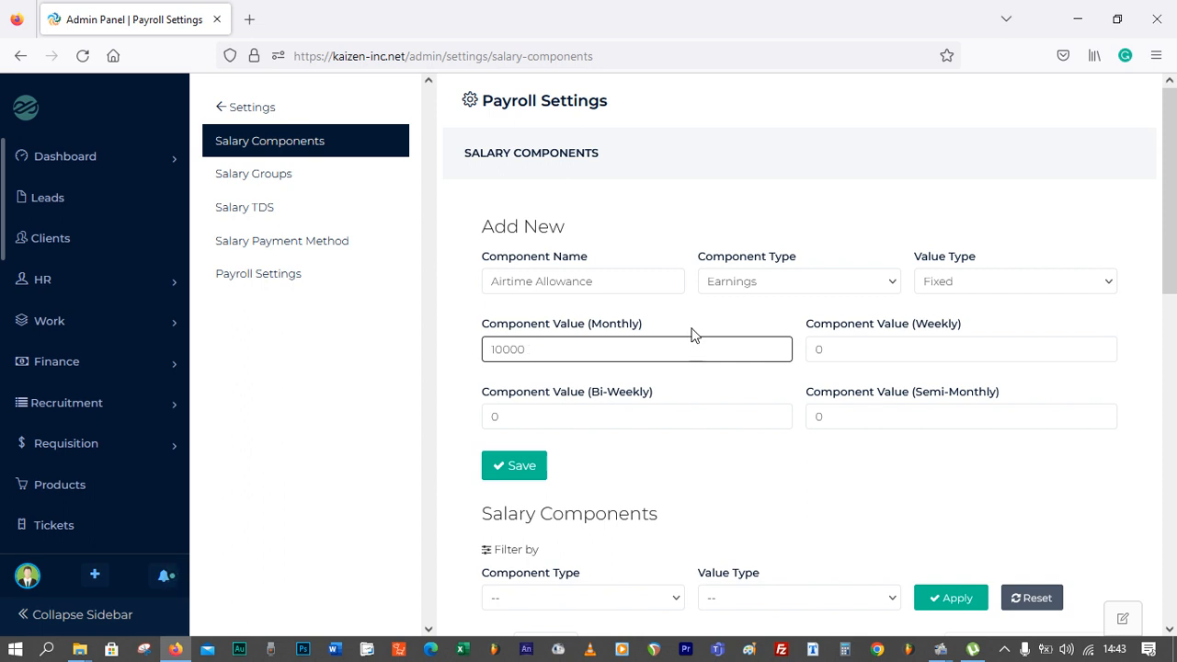
left_click(691, 328)
scroll(694, 323, "down", 1)
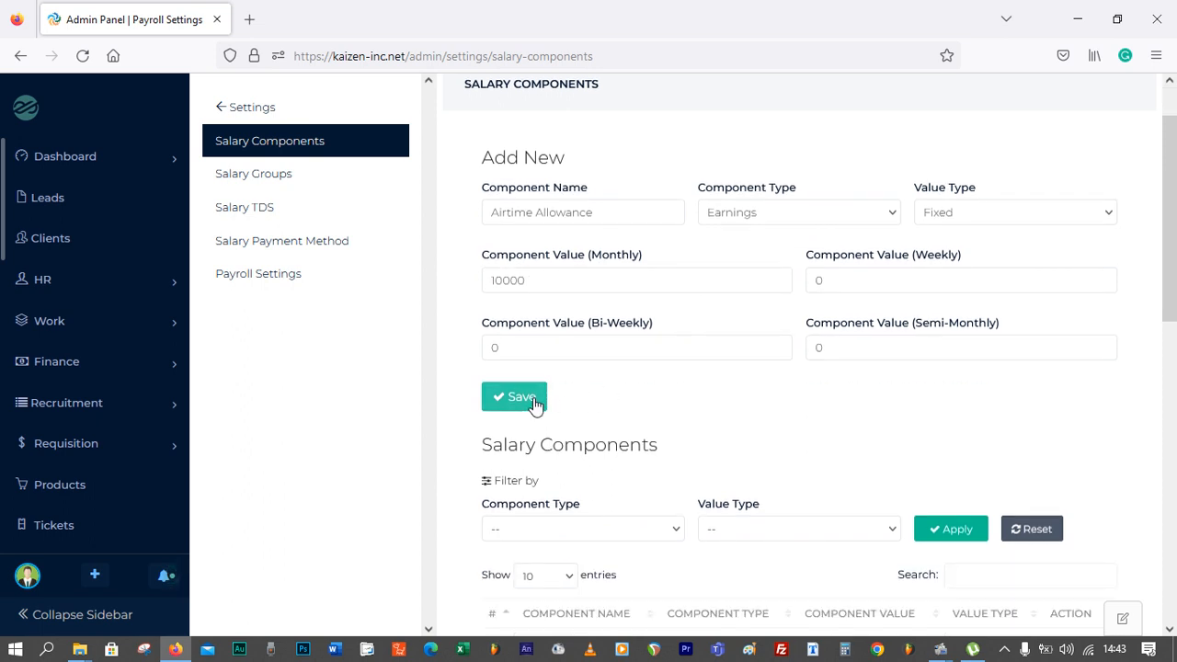
left_click(535, 404)
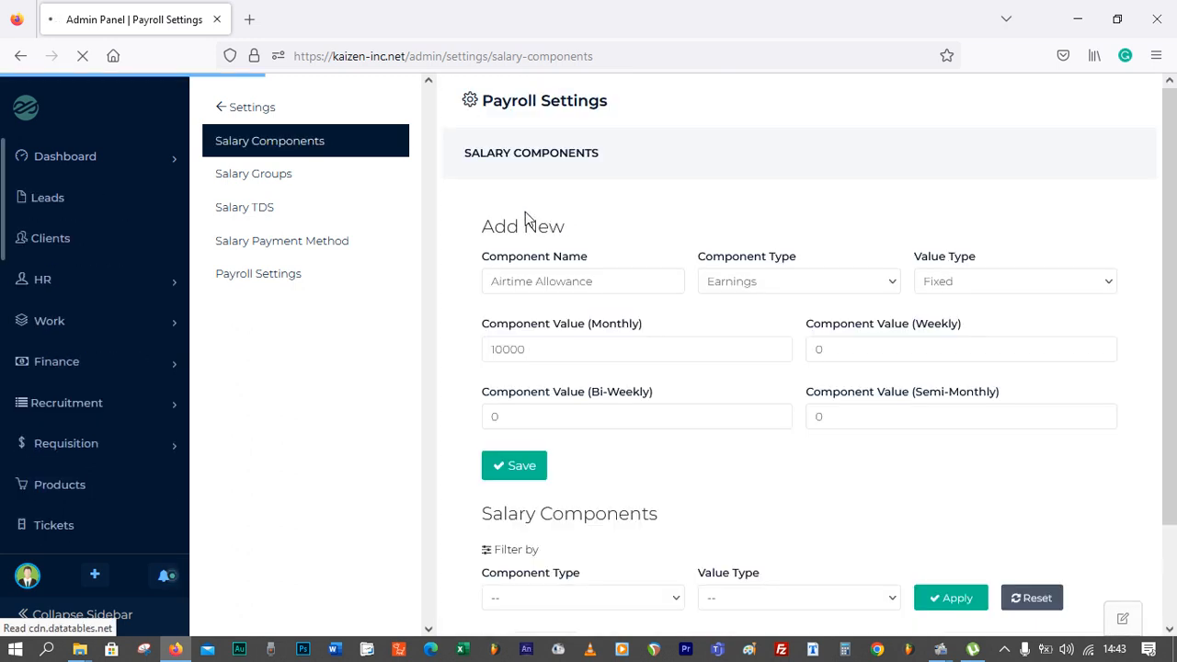
Add Airtime Allowance to the Over 400k salary group's components and save the group
left_click(275, 177)
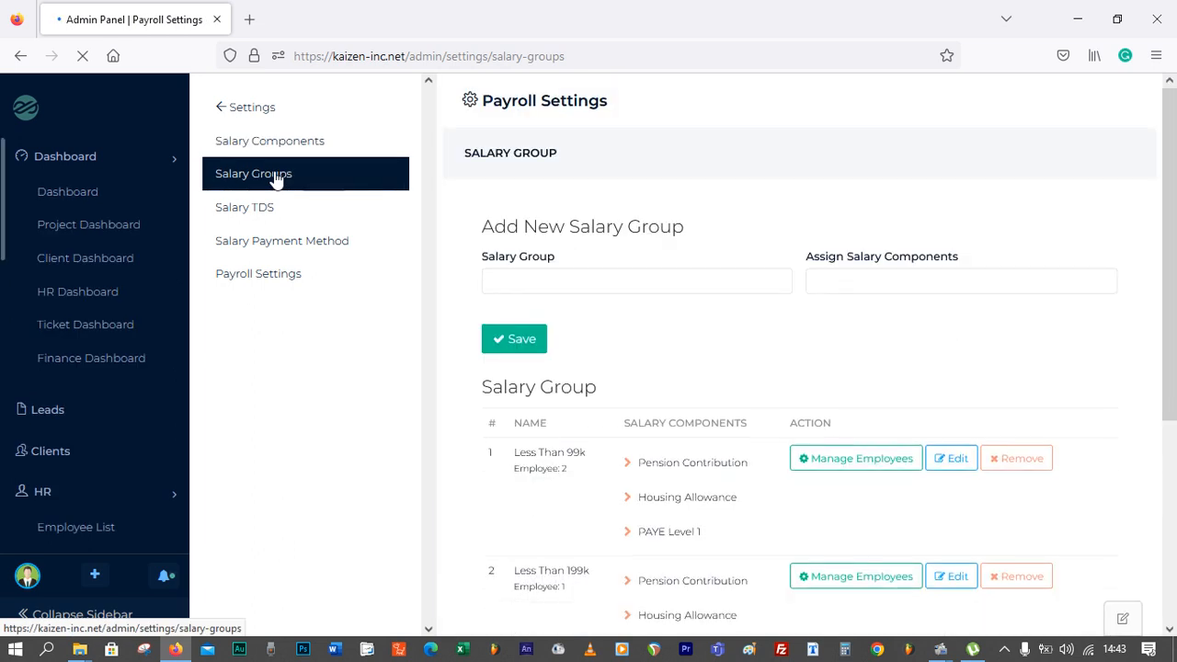
scroll(672, 311, "down", 1)
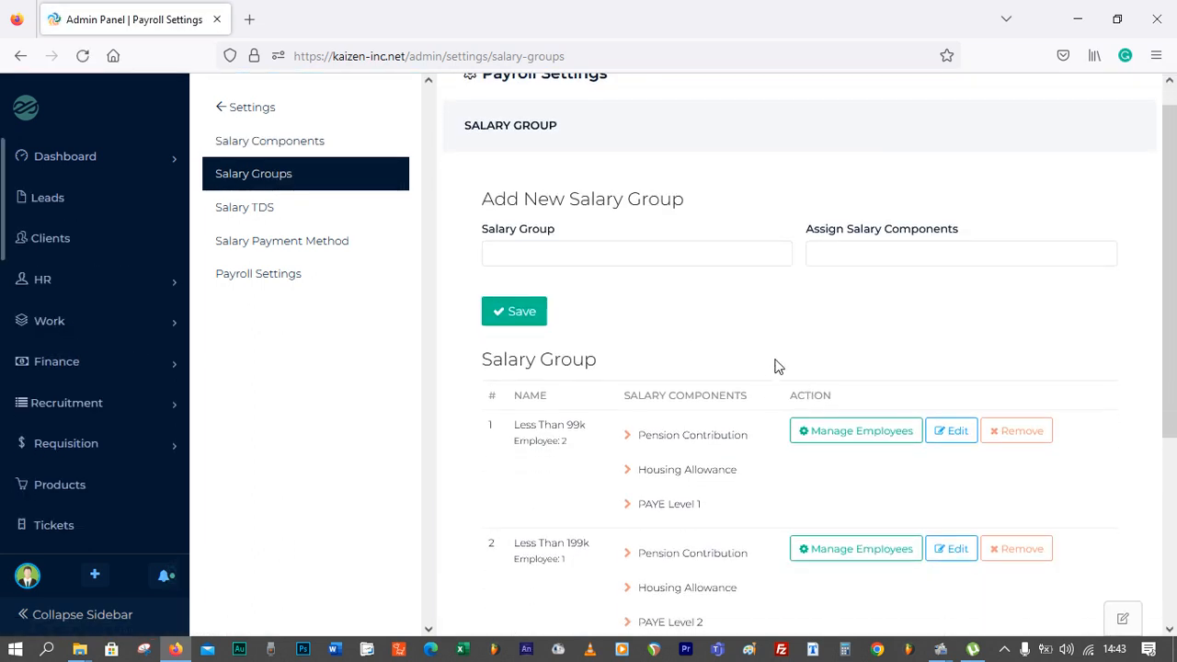
scroll(681, 407, "down", 5)
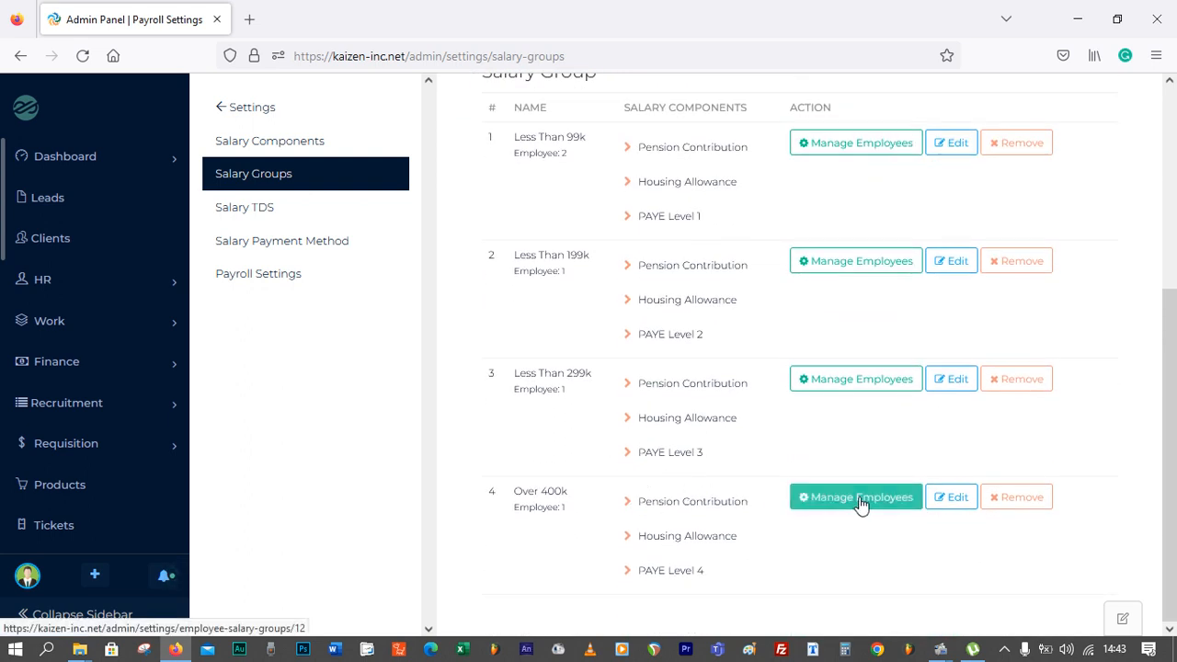
left_click(950, 500)
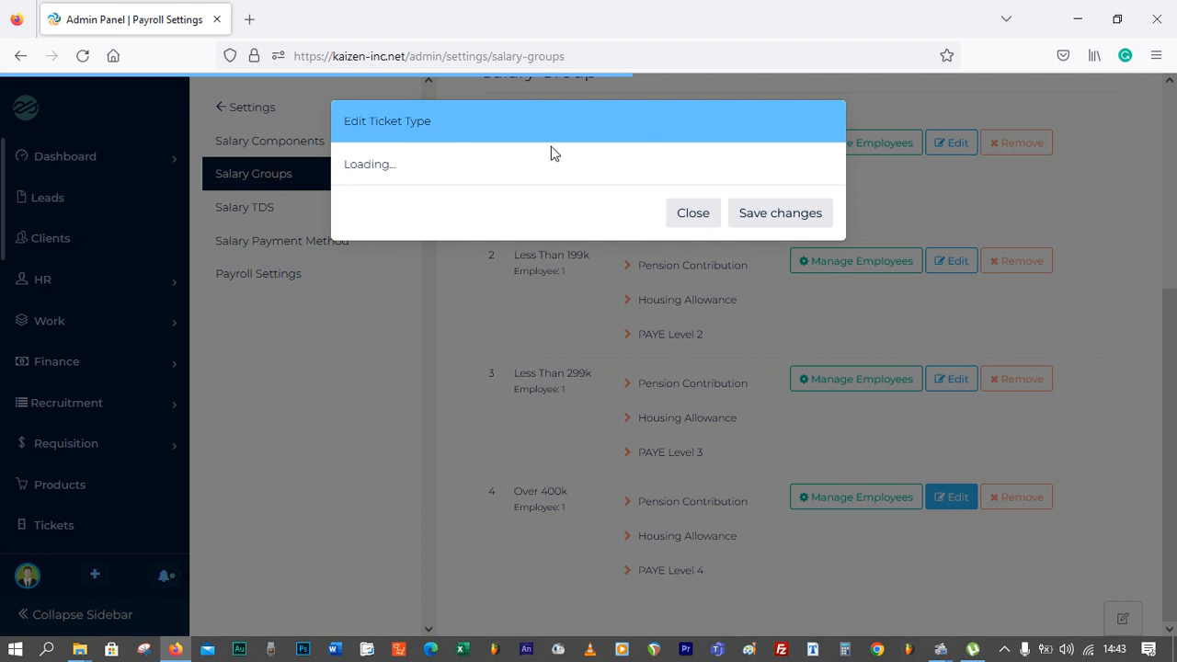
left_click(669, 254)
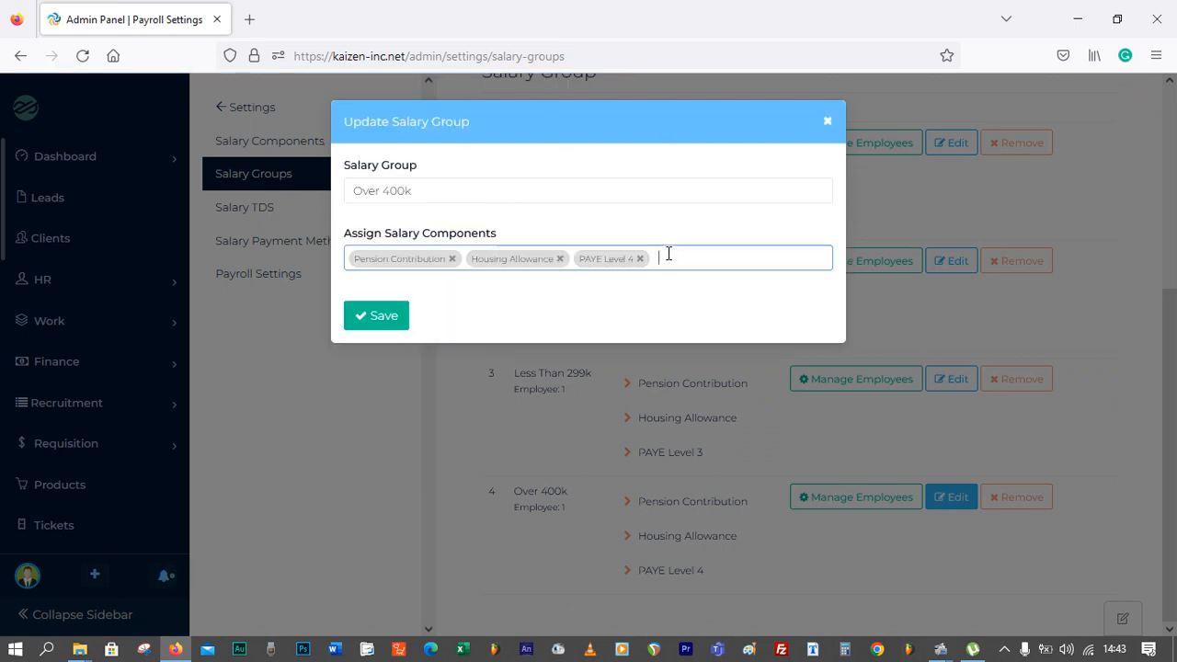
left_click(568, 354)
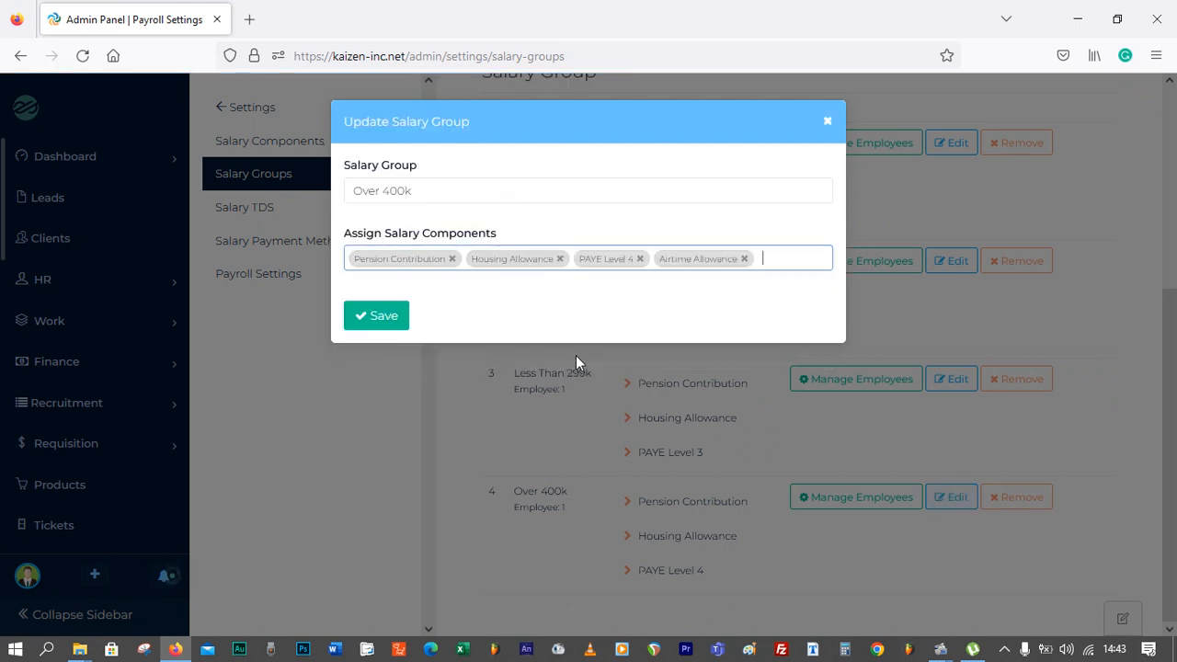
left_click(382, 322)
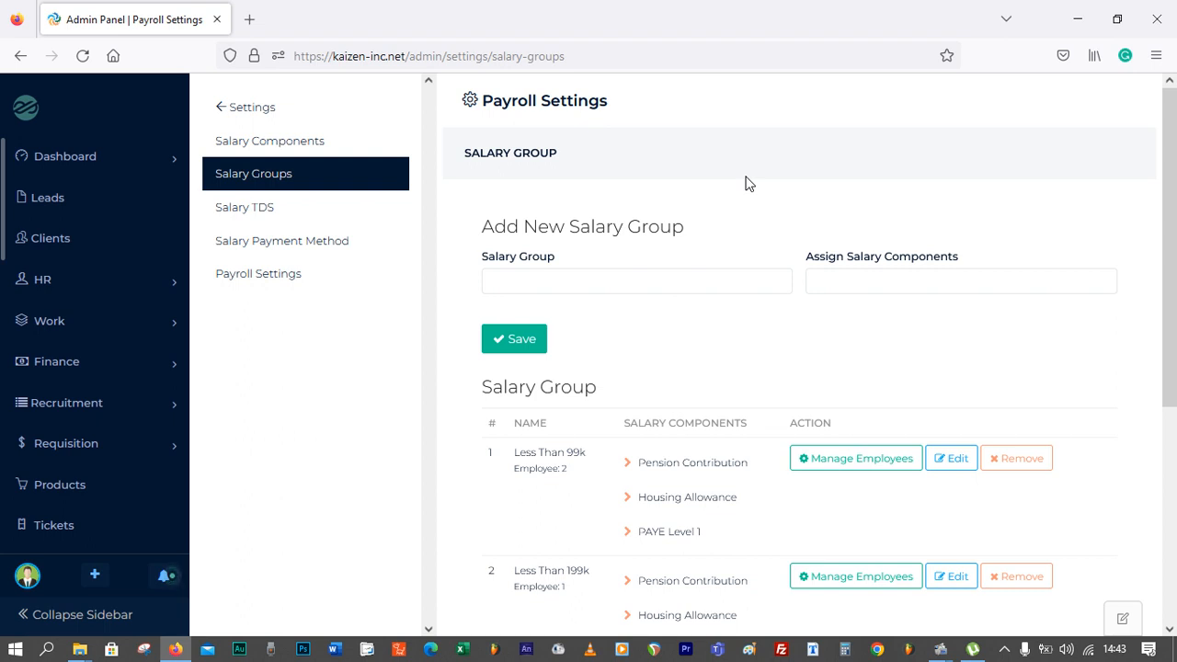
Add Online as a salary payment method
left_click(319, 252)
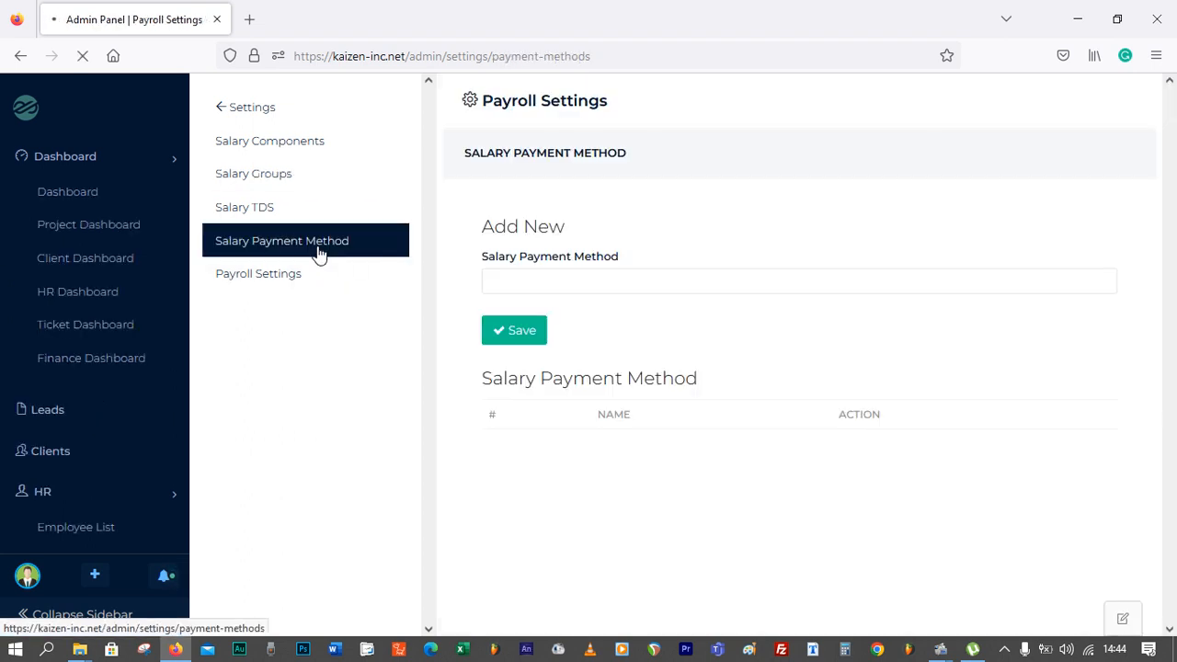
left_click(537, 284)
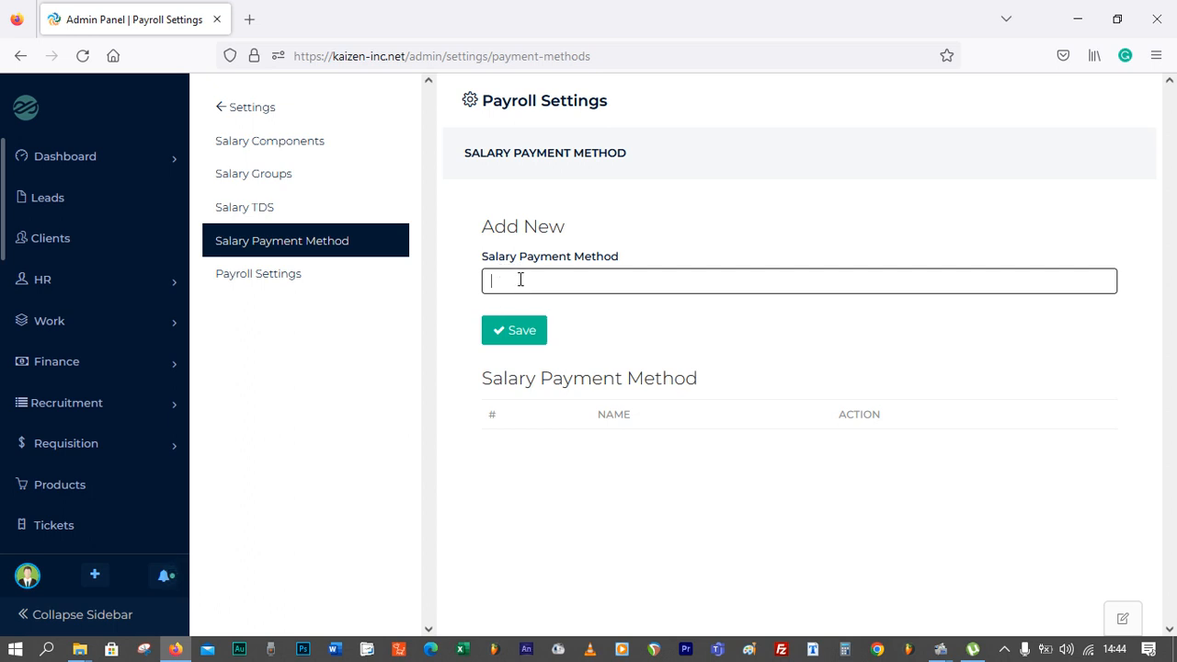
type("nline")
left_click(516, 332)
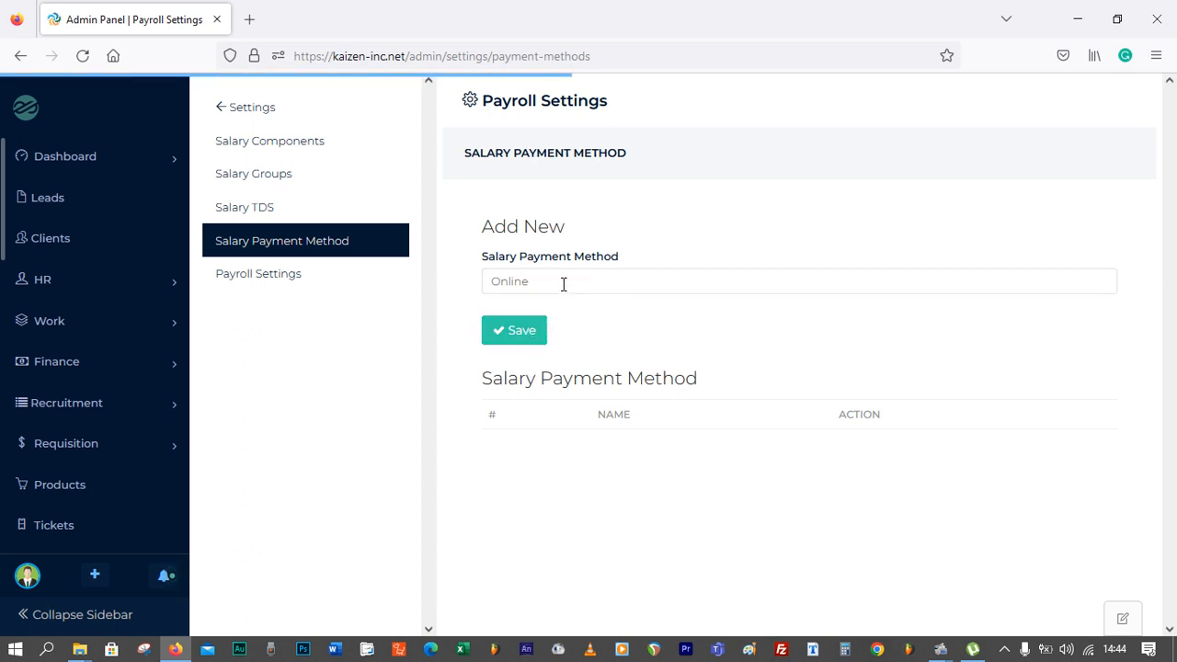
Add Bank Transfer as another salary payment method
left_click_drag(562, 281, 457, 289)
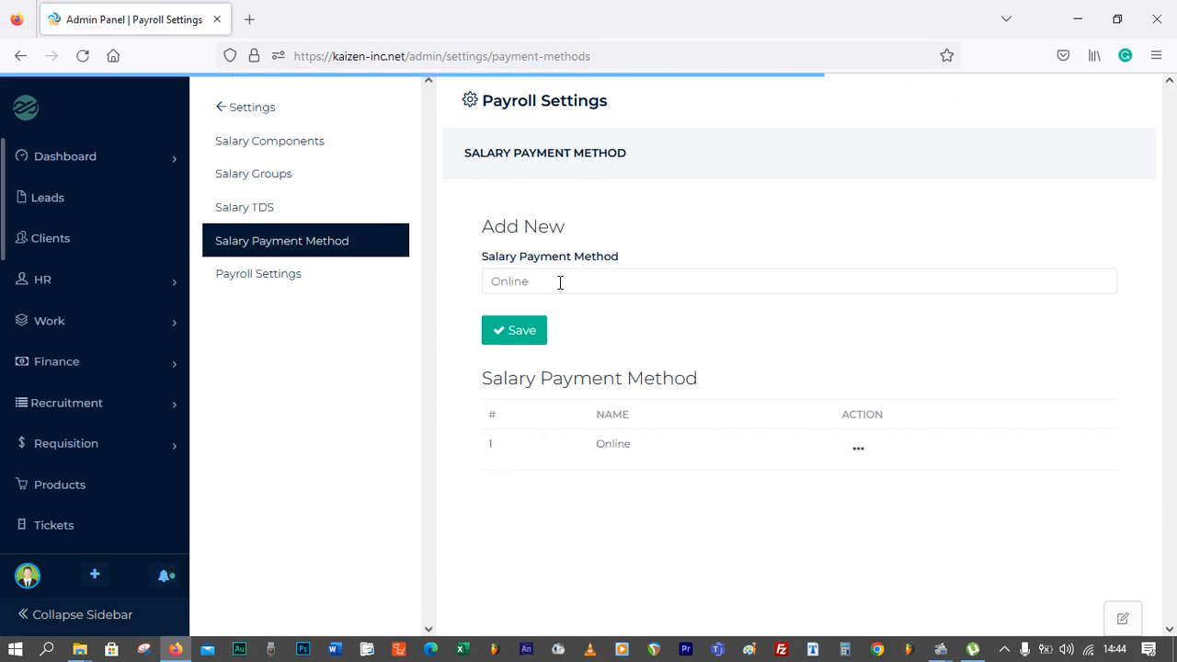
left_click_drag(560, 281, 434, 304)
type("Ban")
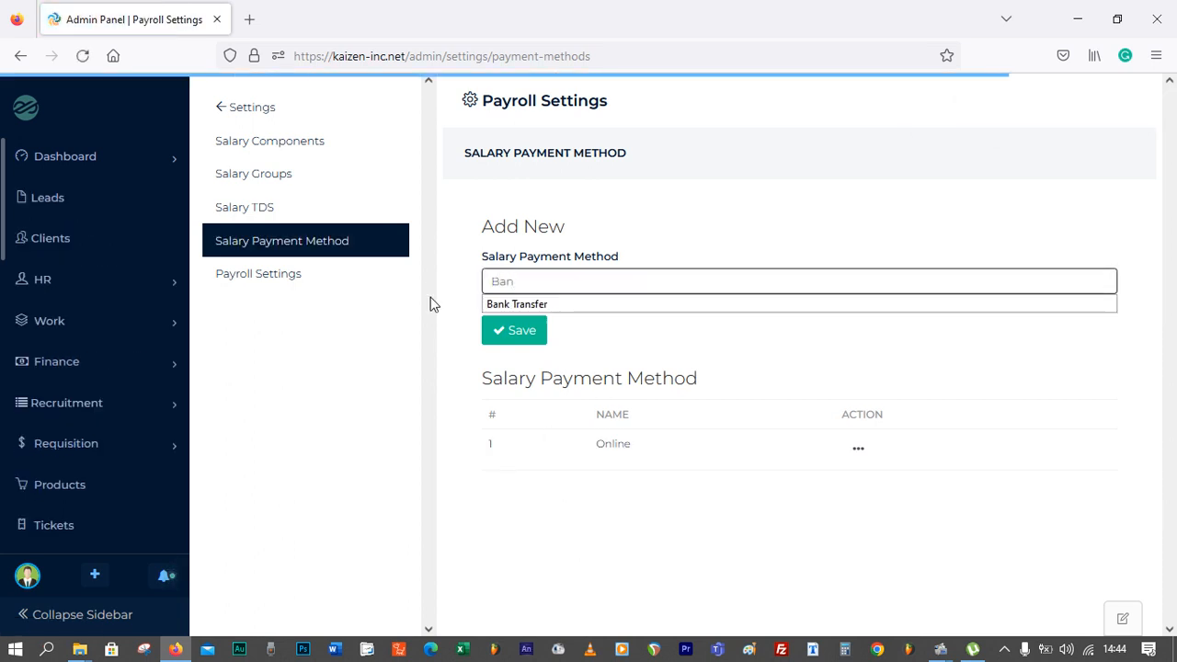
left_click(507, 305)
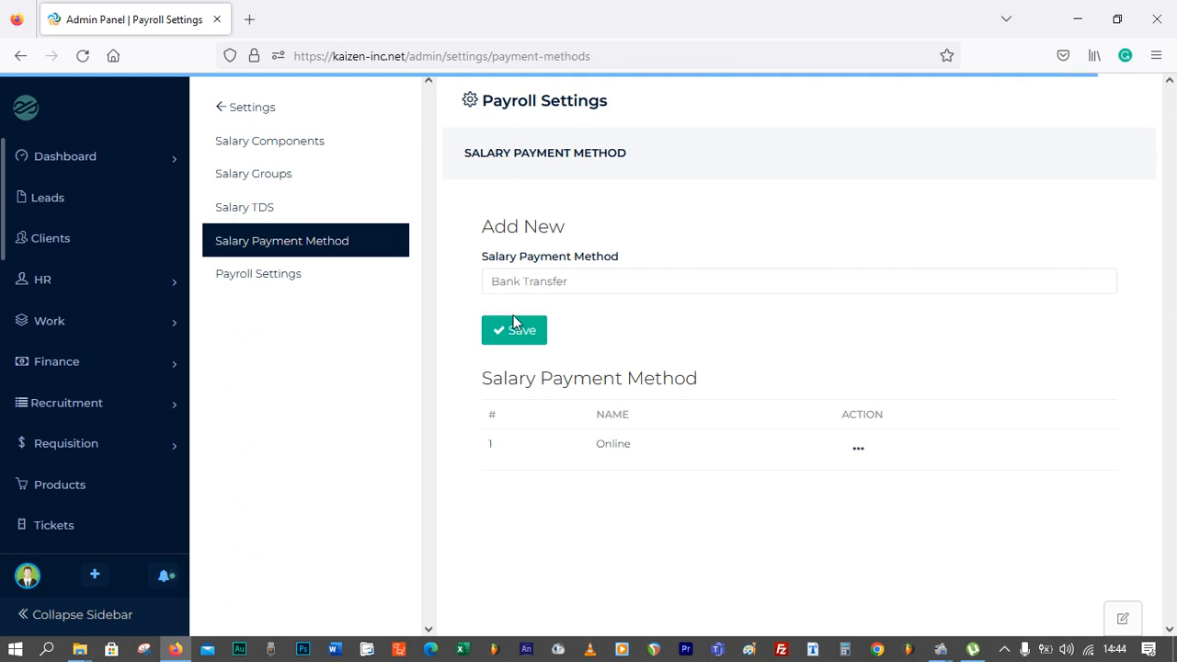
left_click(517, 331)
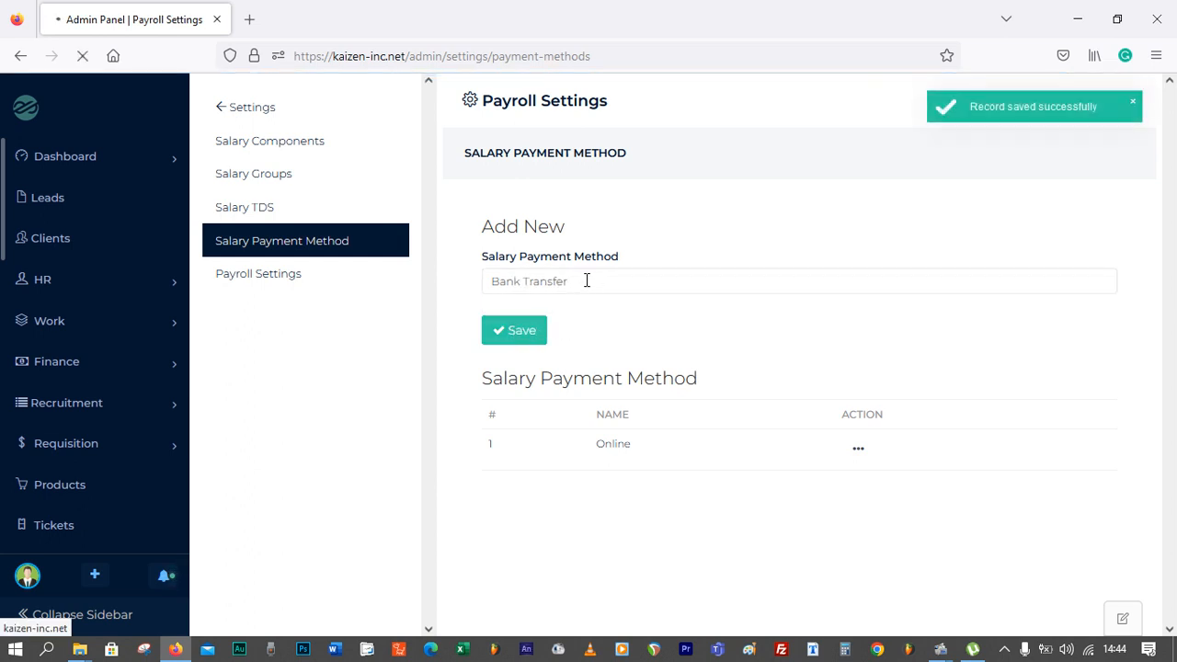
Add Mobile Money Transafer as a third salary payment method
left_click_drag(583, 278, 457, 281)
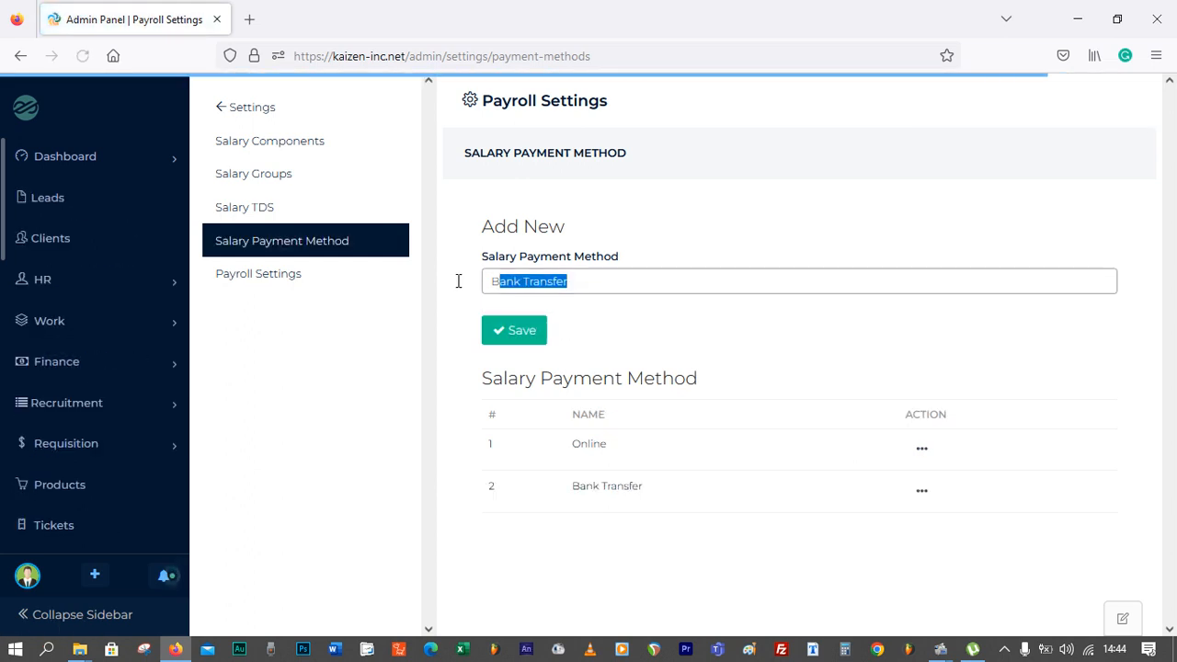
type("Mobiler")
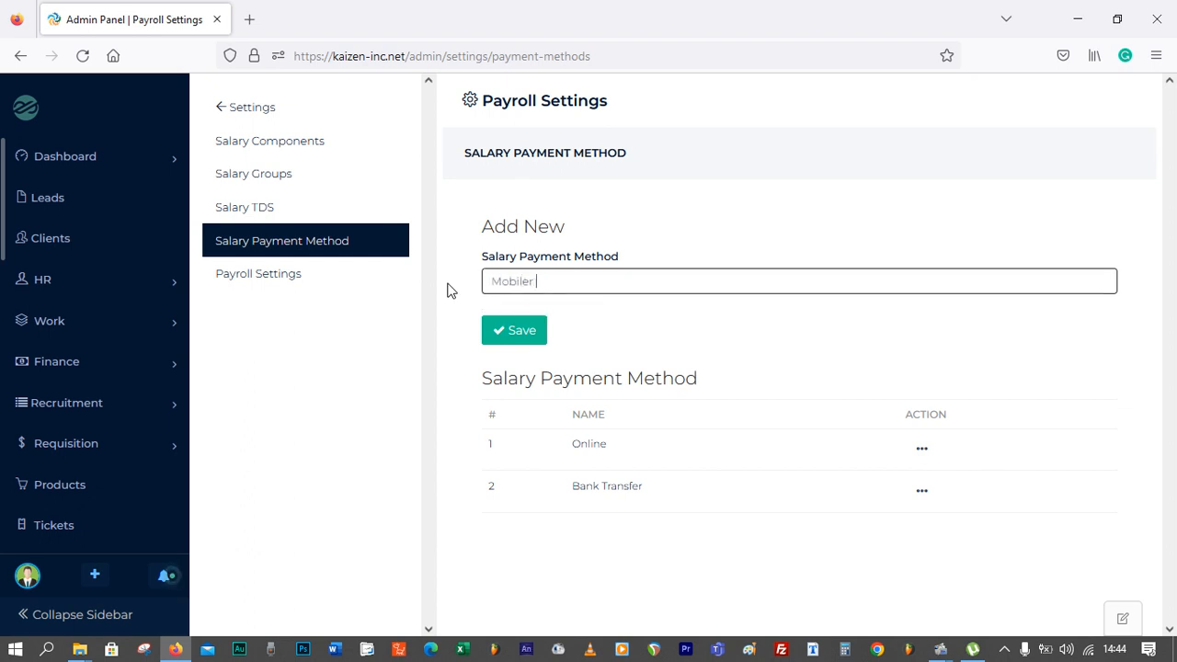
key("BackSpace")
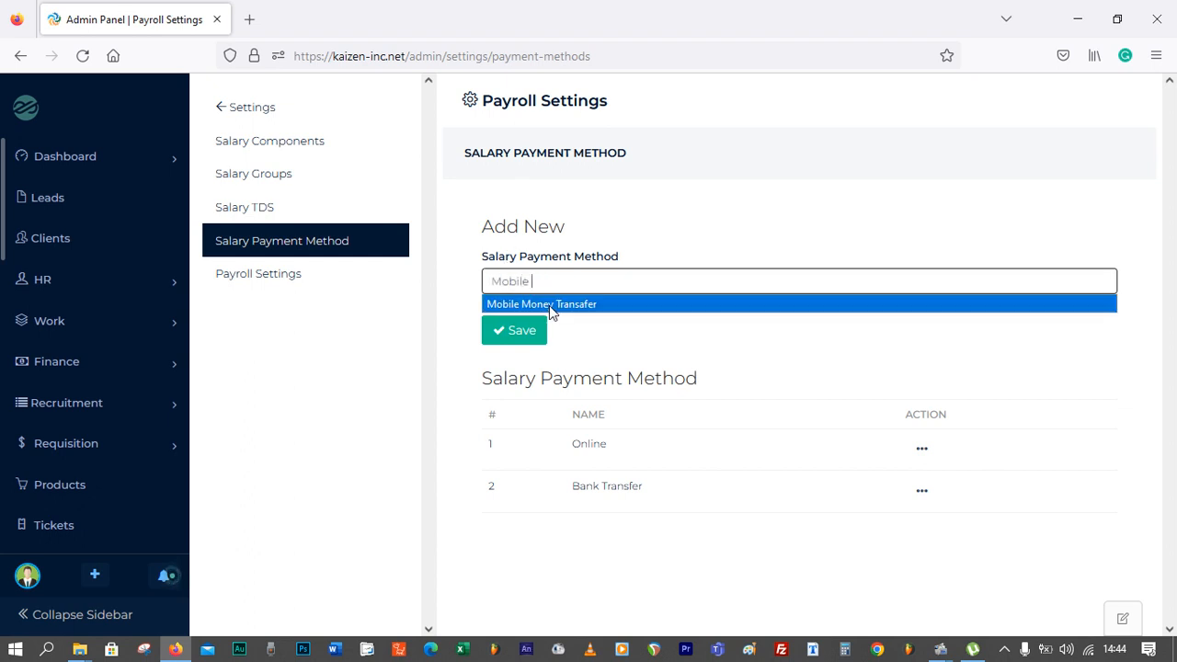
left_click(508, 303)
left_click(513, 338)
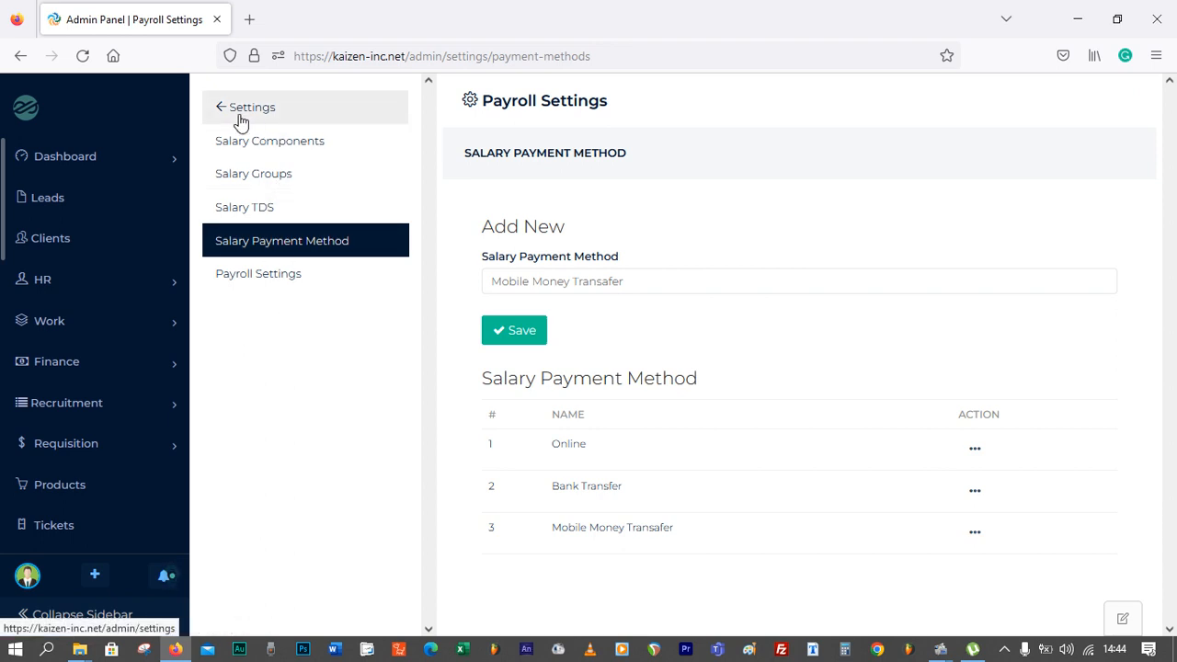
Generate the Monthly payroll for November 2022 with Use Attendance unchecked
scroll(106, 308, "down", 5)
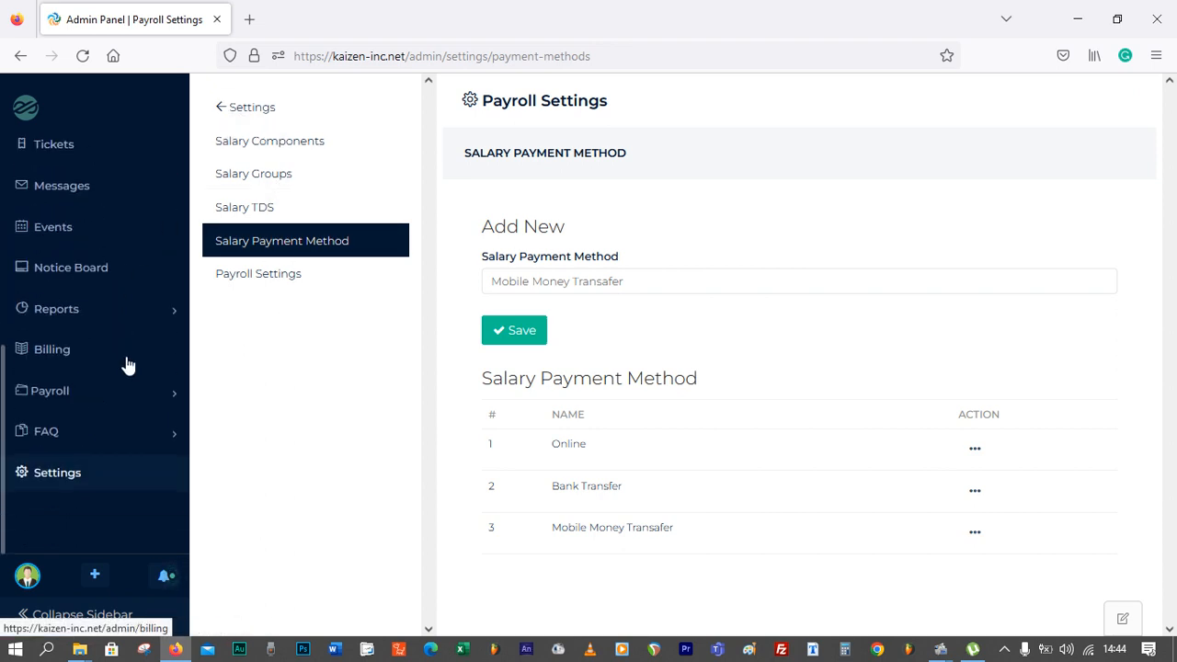
left_click(172, 401)
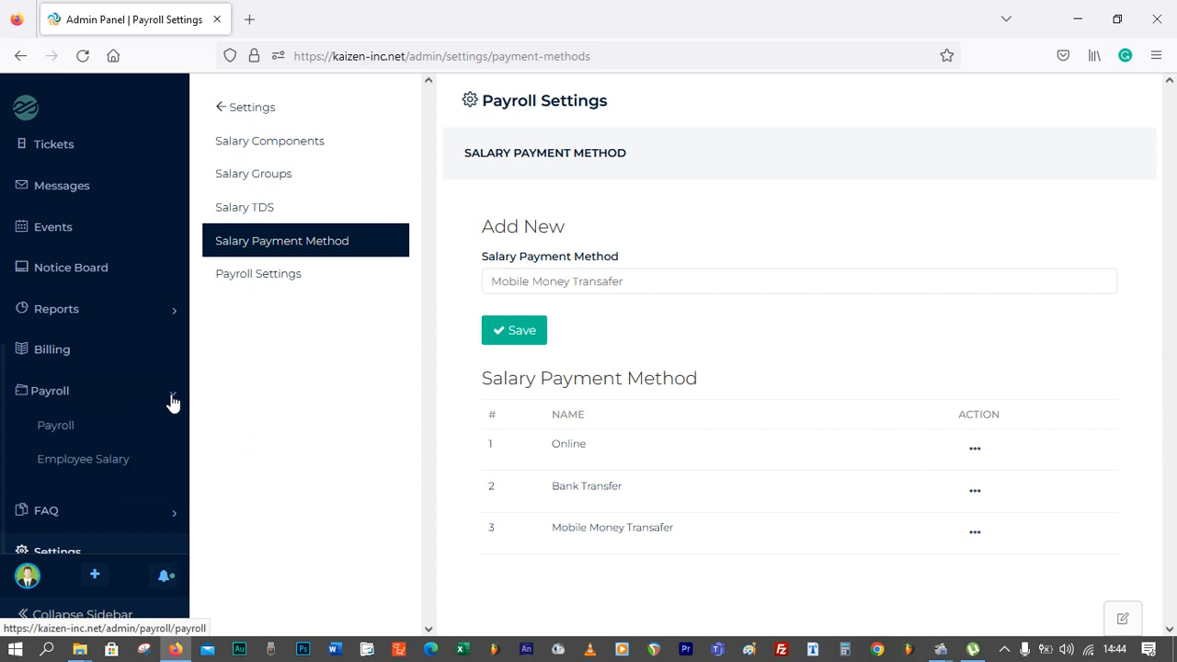
left_click(83, 432)
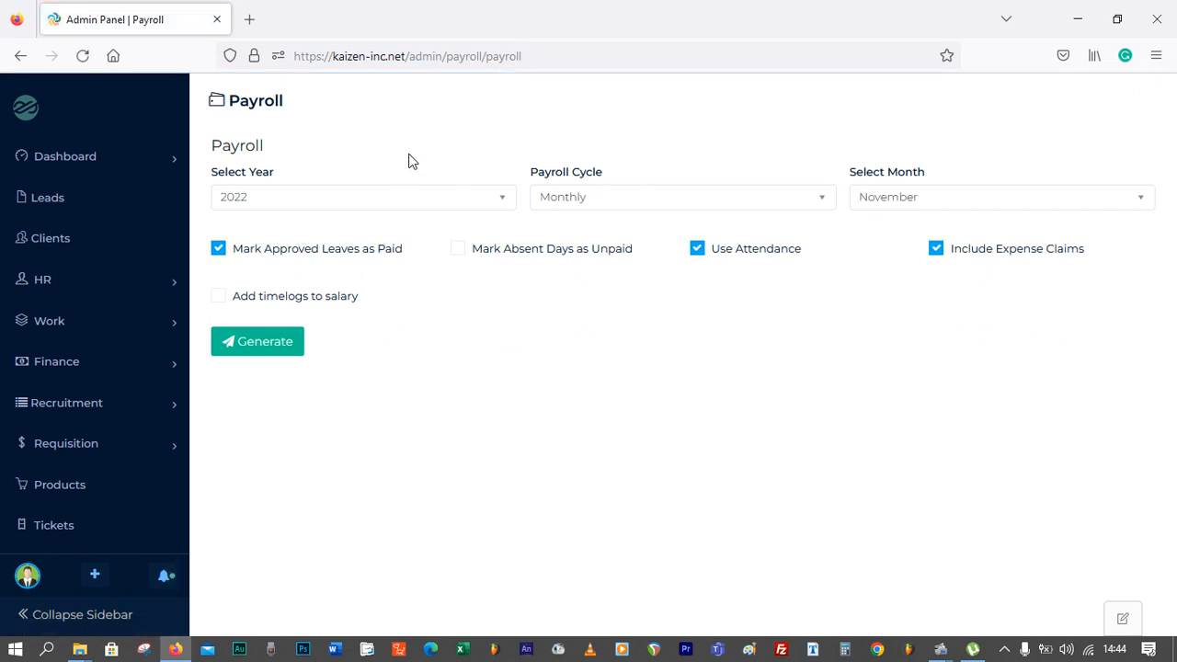
left_click(372, 206)
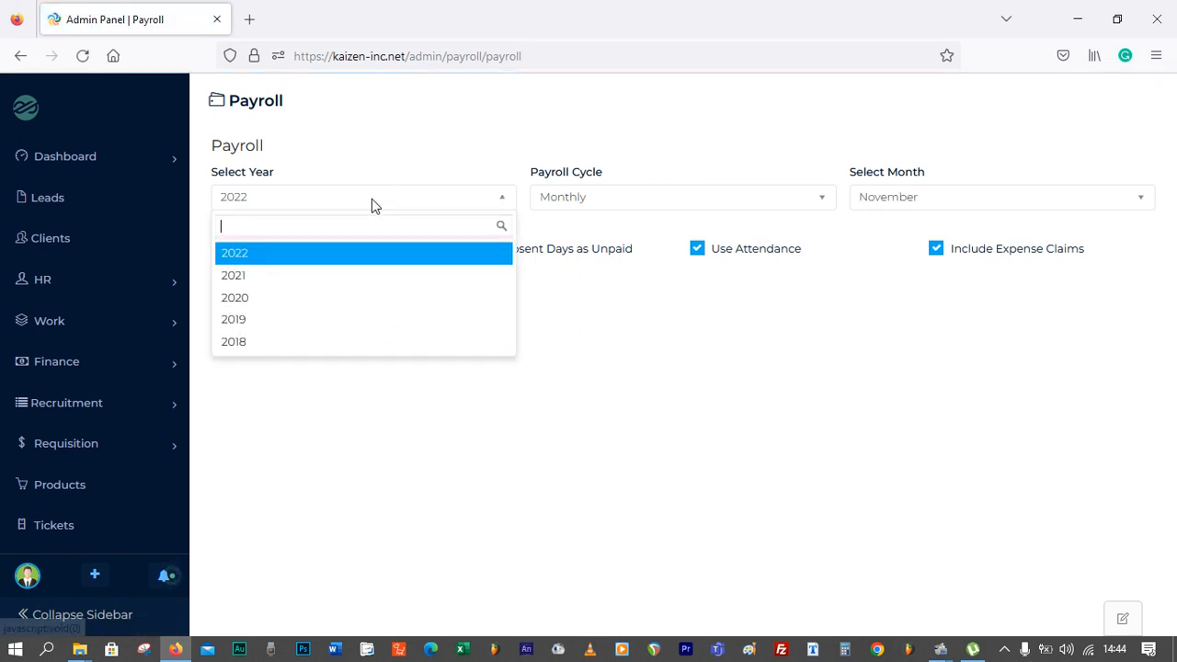
left_click(596, 202)
left_click(600, 201)
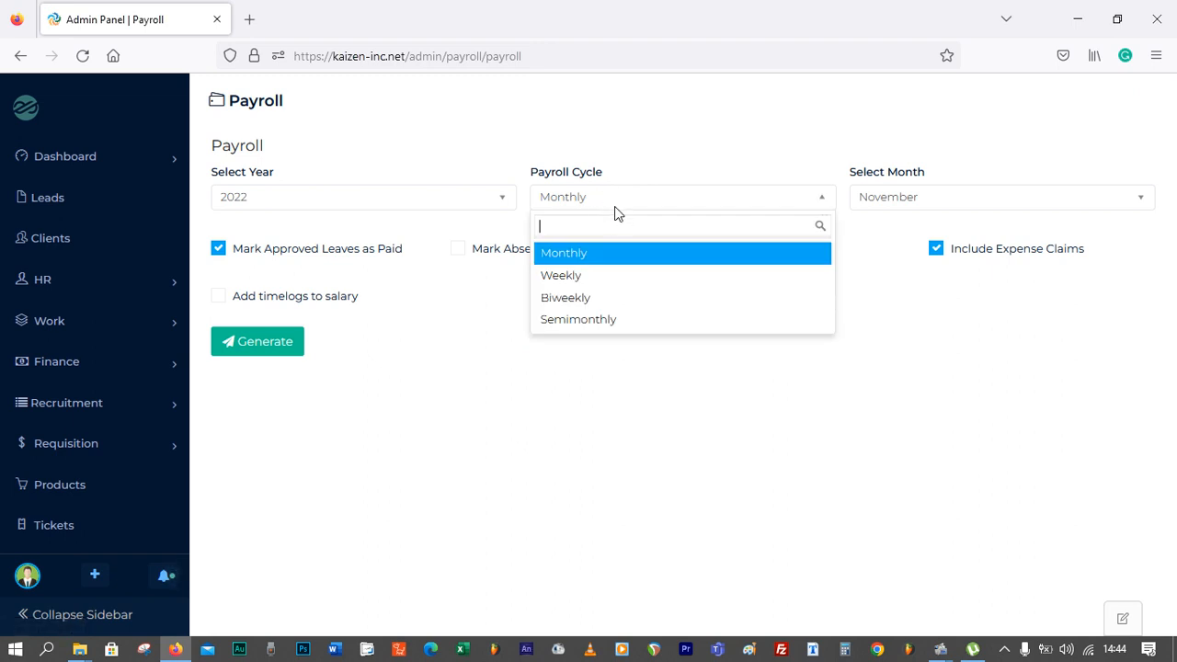
left_click(630, 159)
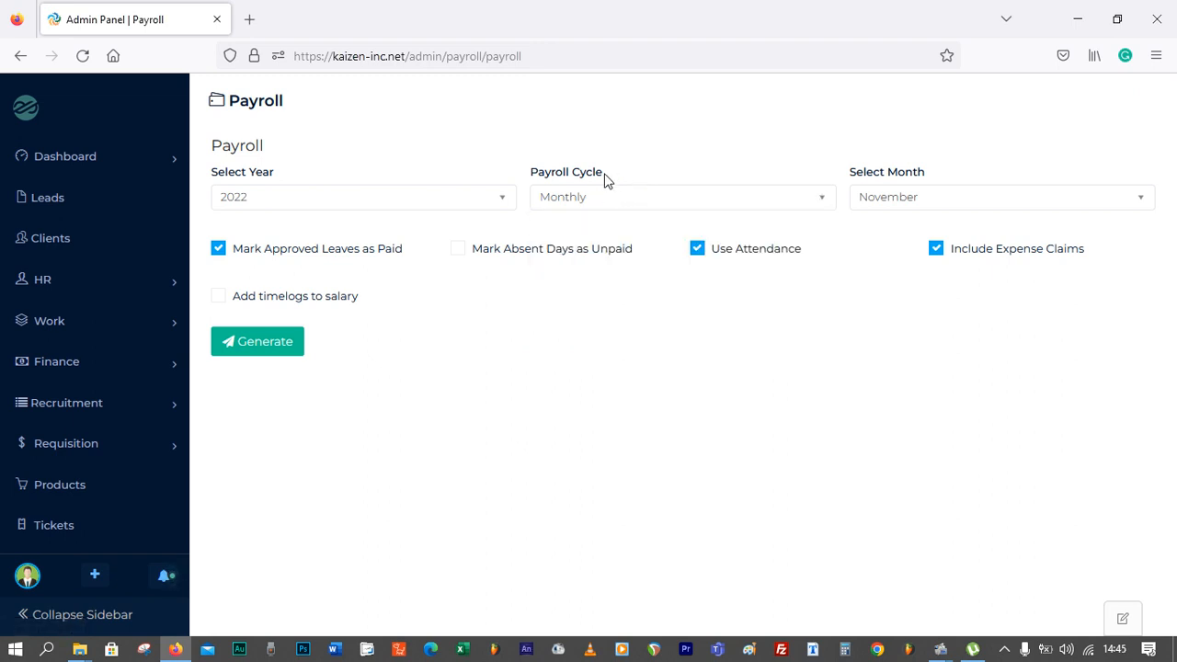
left_click(580, 199)
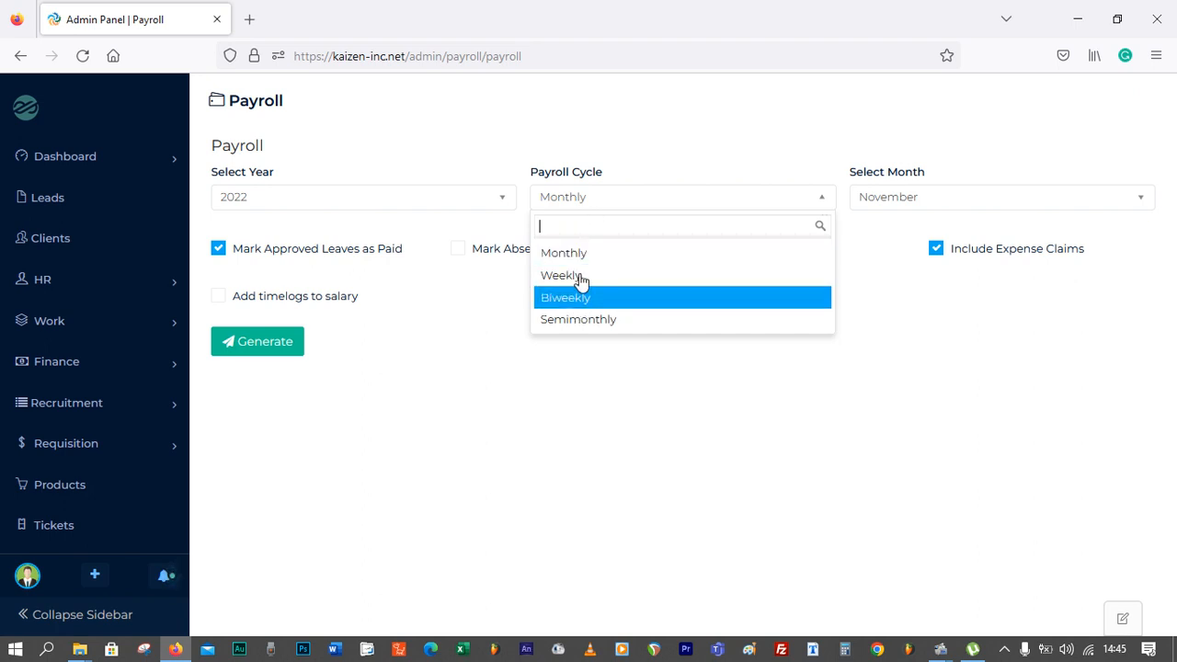
left_click(687, 140)
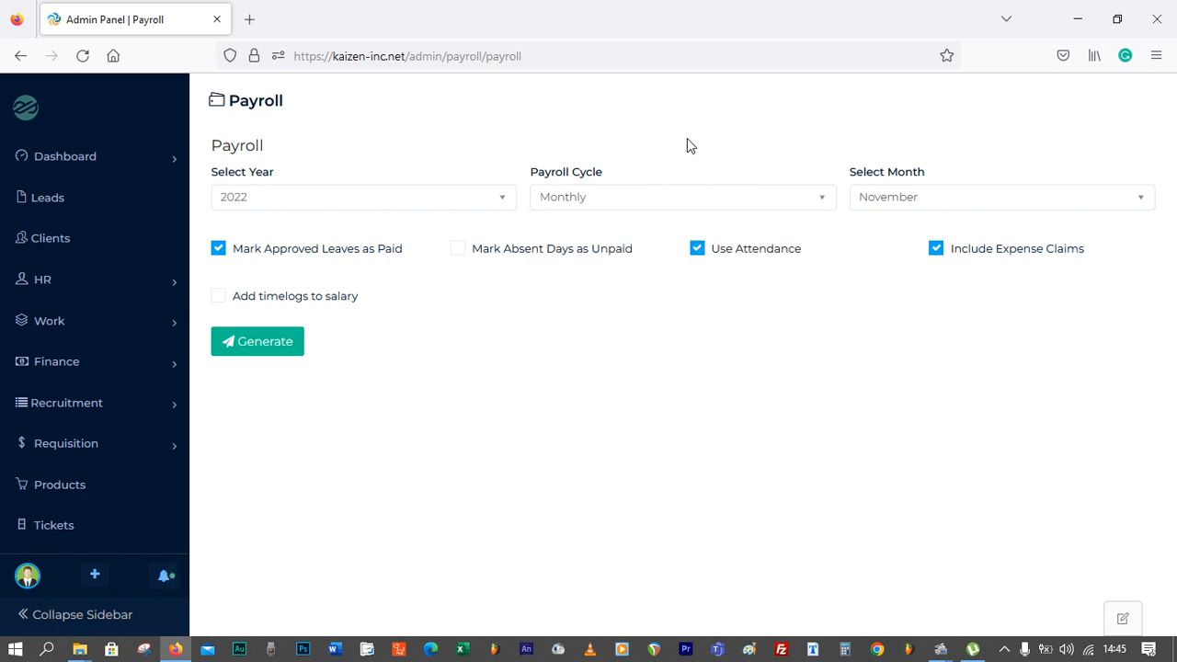
left_click(906, 195)
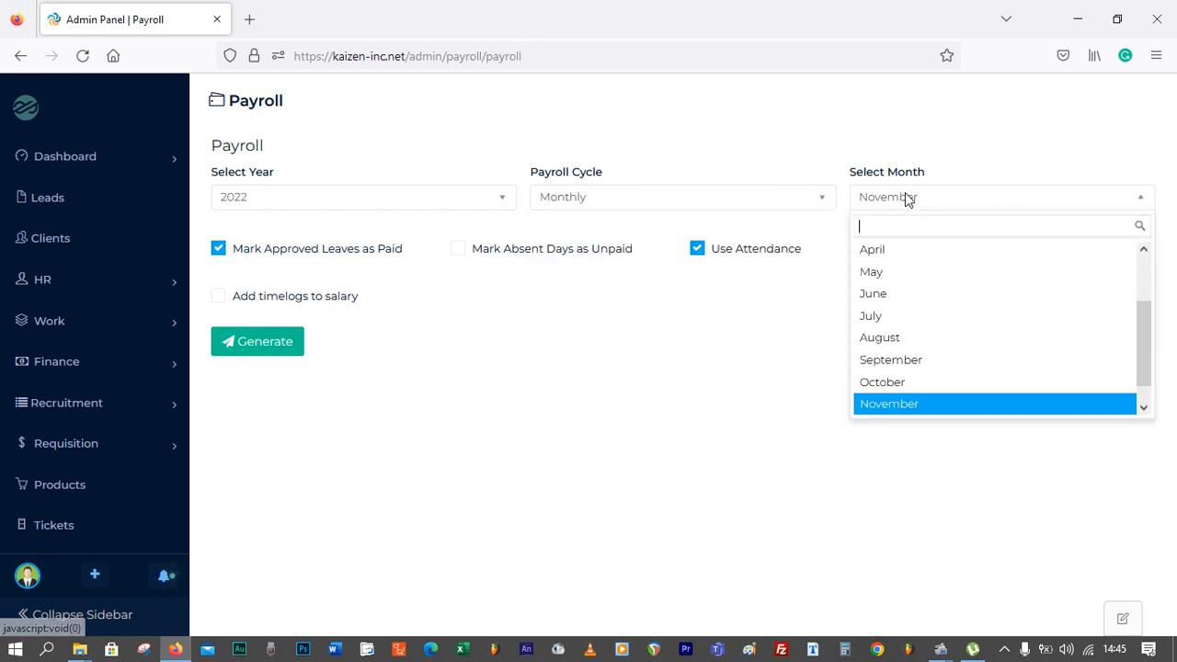
left_click(912, 407)
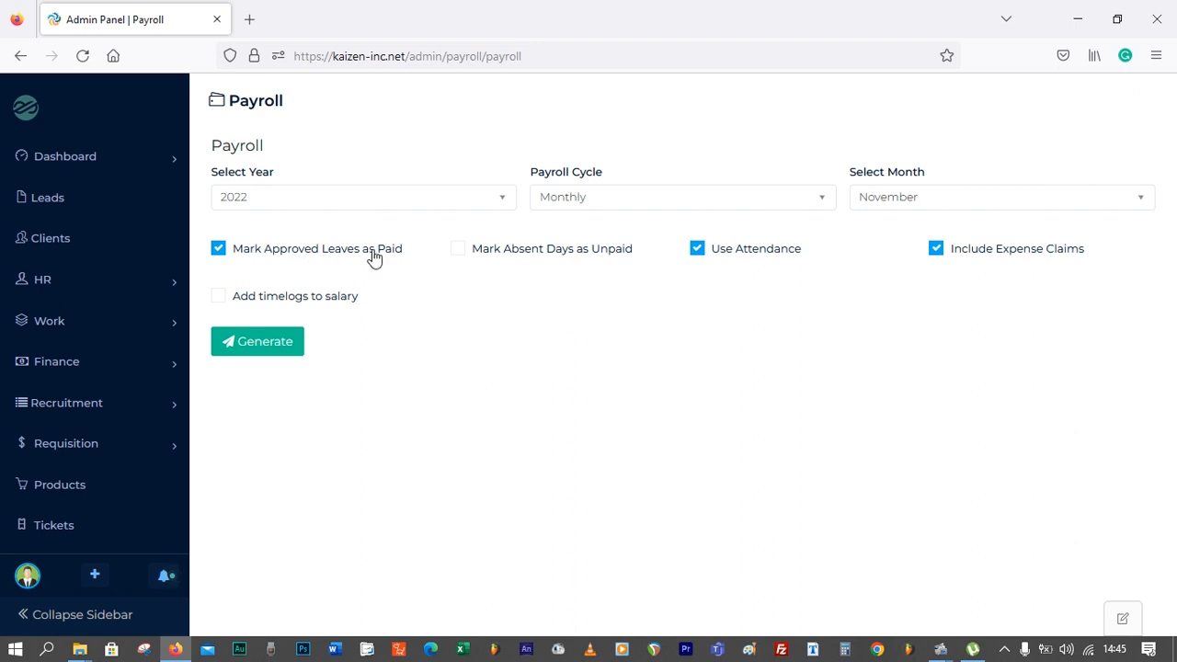
left_click(698, 251)
left_click(253, 354)
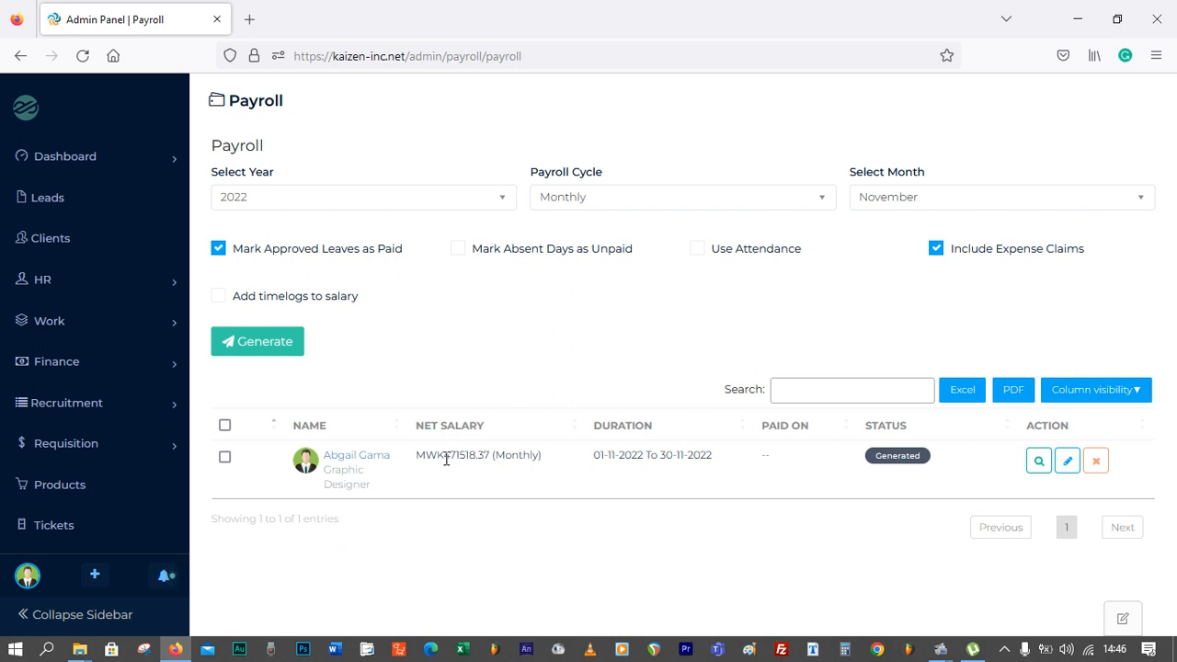
Open the employee's salary slip and examine its earnings, deductions, reimbursements and net pay
left_click(1037, 461)
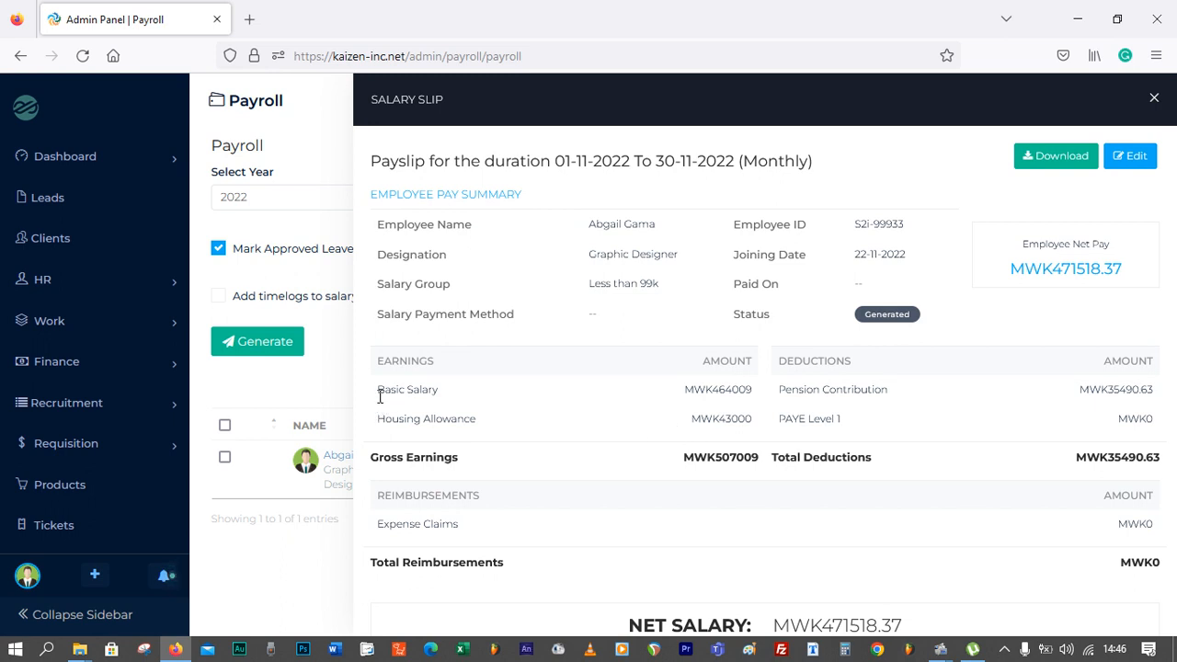
left_click_drag(377, 389, 871, 393)
left_click(728, 394)
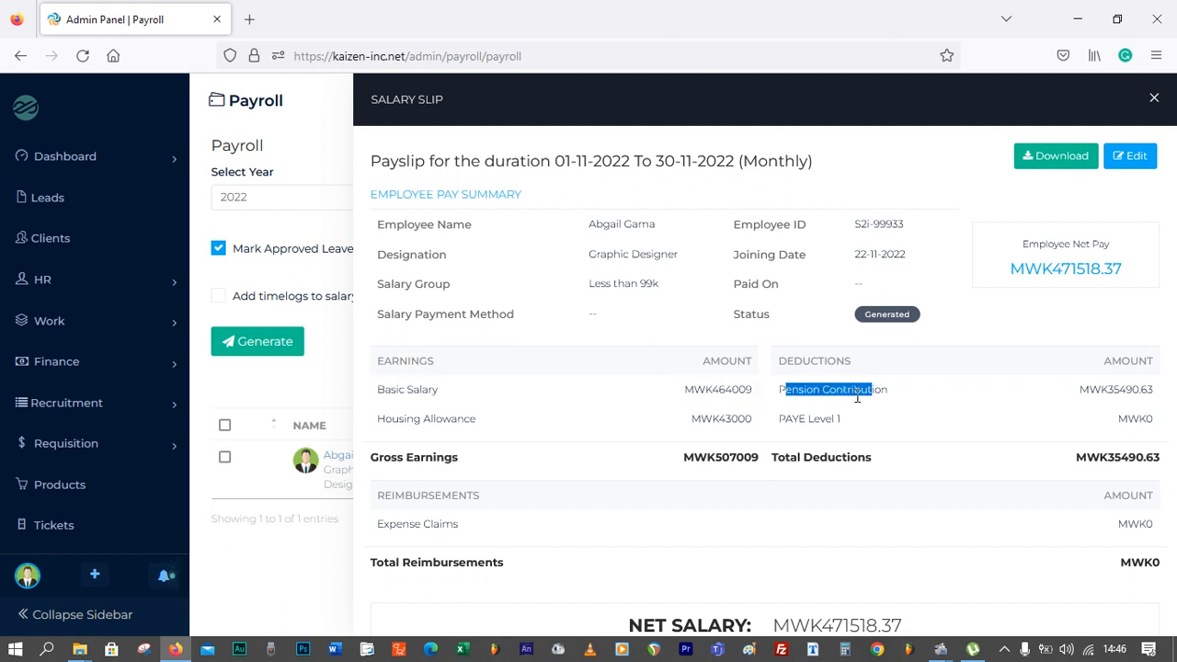
left_click(859, 396)
left_click_drag(1109, 389, 1127, 390)
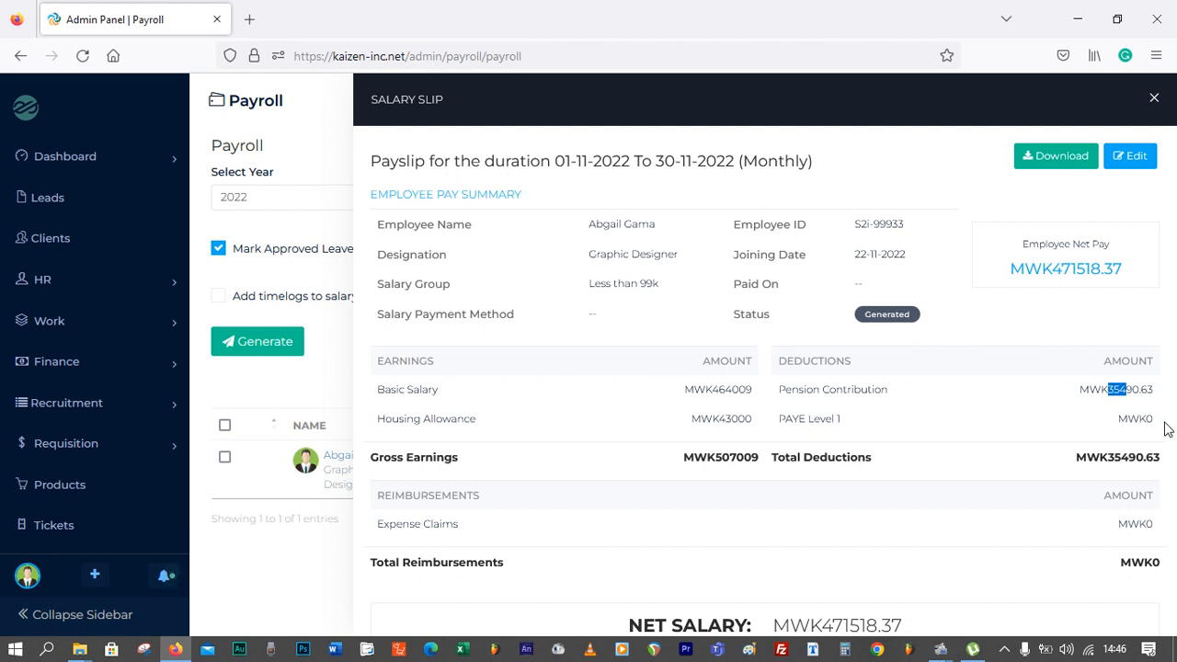
left_click_drag(1138, 421, 1156, 421)
left_click(1111, 425)
left_click_drag(1114, 457, 1166, 459)
left_click(1119, 488)
left_click_drag(822, 627, 915, 633)
left_click(929, 625)
left_click_drag(1009, 268, 1137, 267)
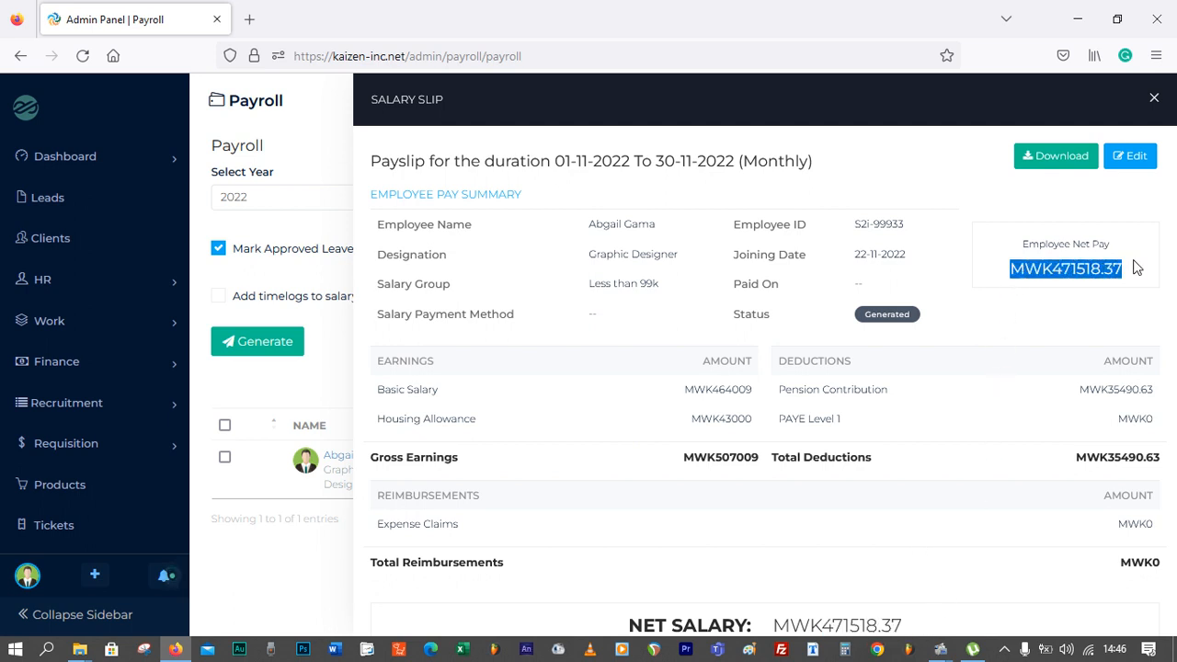
left_click(1010, 233)
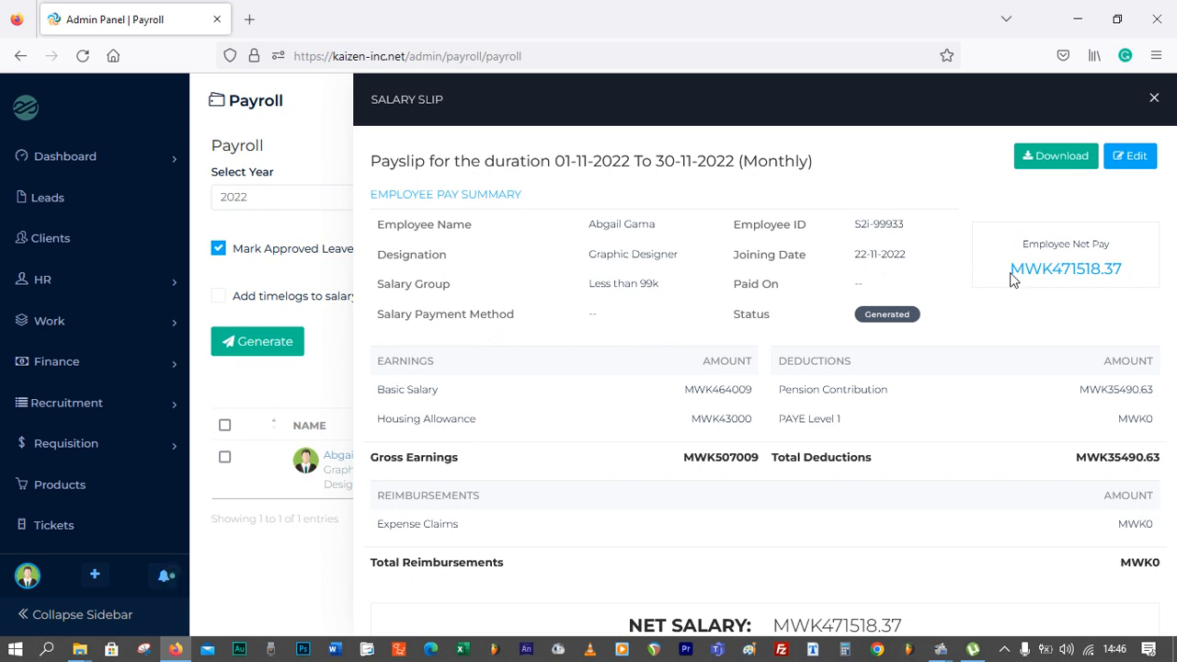
Download the salary slip as a PDF and view it
left_click(1057, 156)
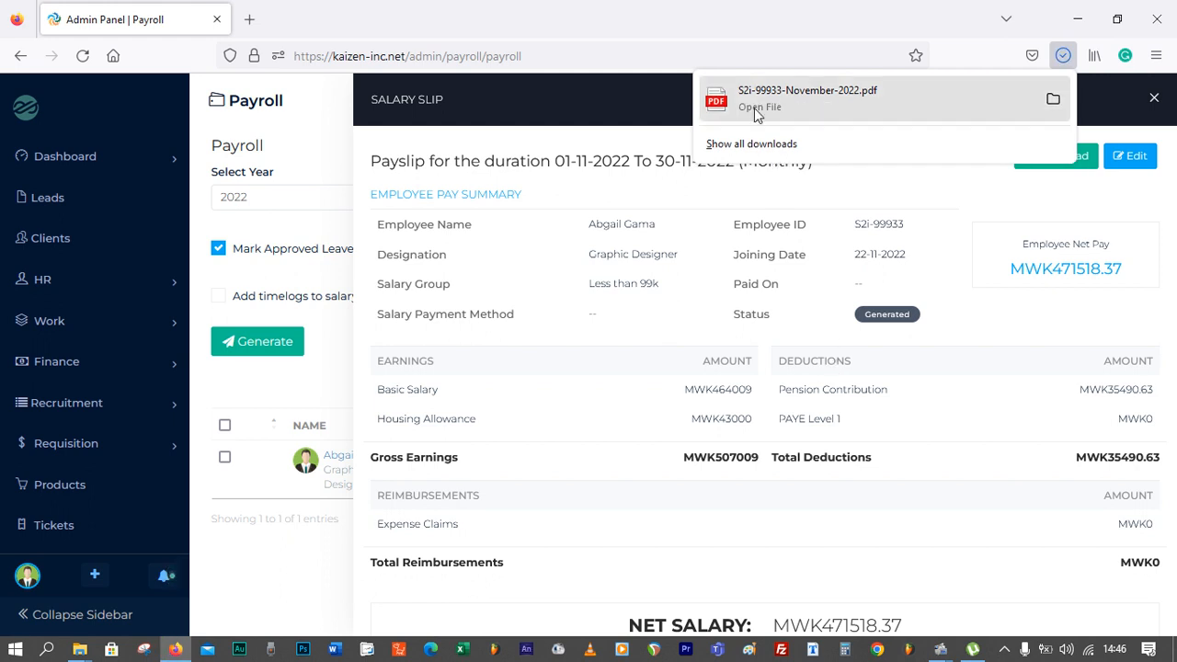
left_click(754, 108)
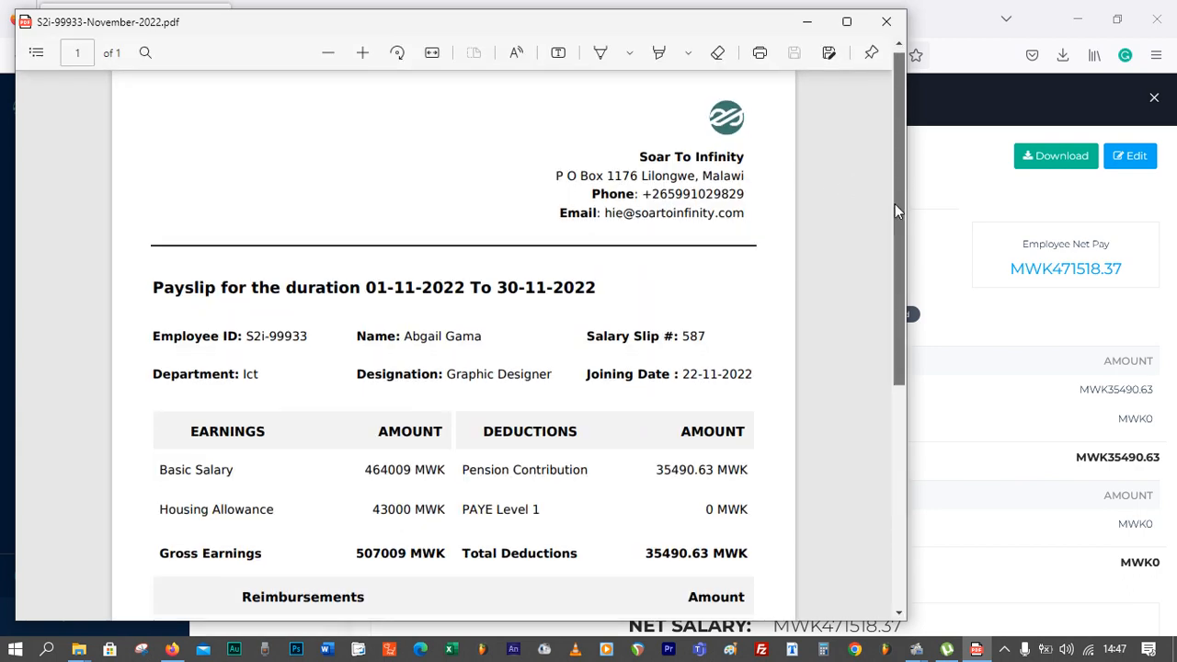
left_click_drag(895, 203, 881, 123)
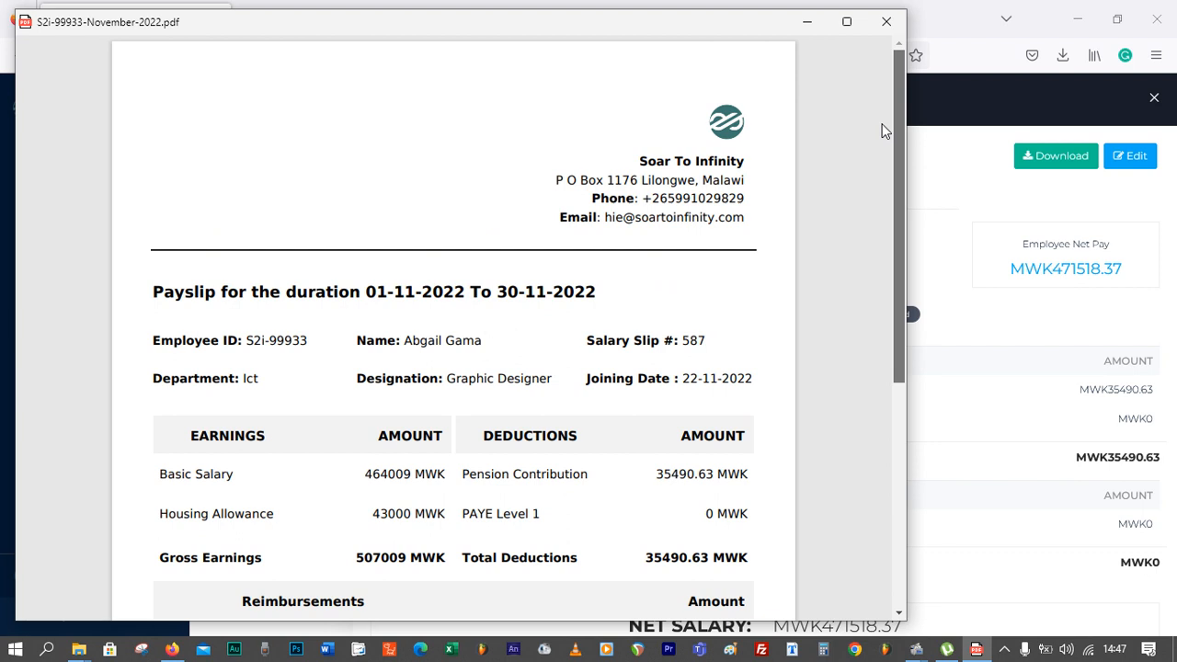
left_click(890, 26)
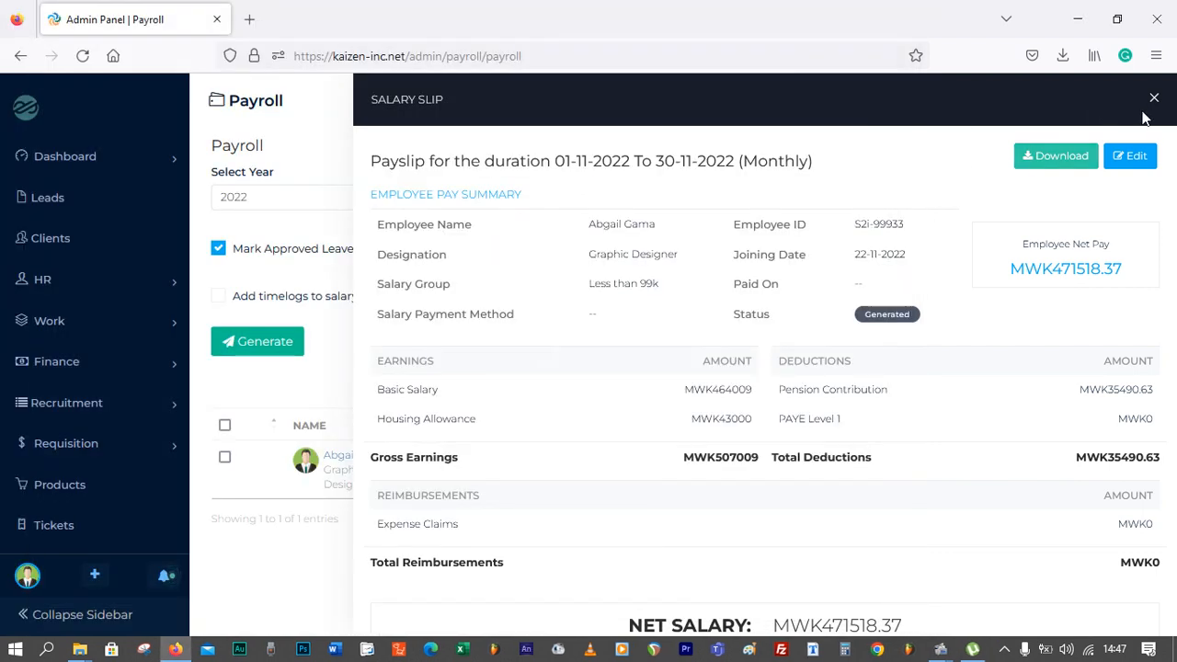
Mark all generated payroll as Paid on 23-11-2022 by Bank Transfer, adding the amount to expenses, with shift None
left_click(1154, 98)
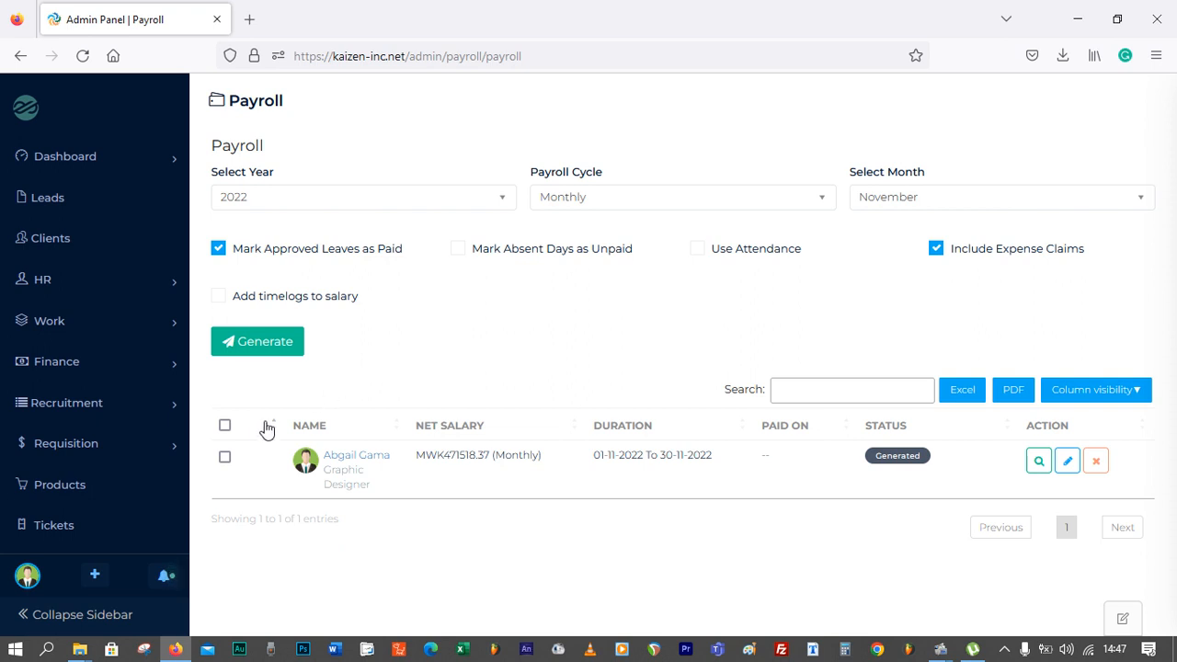
left_click(226, 426)
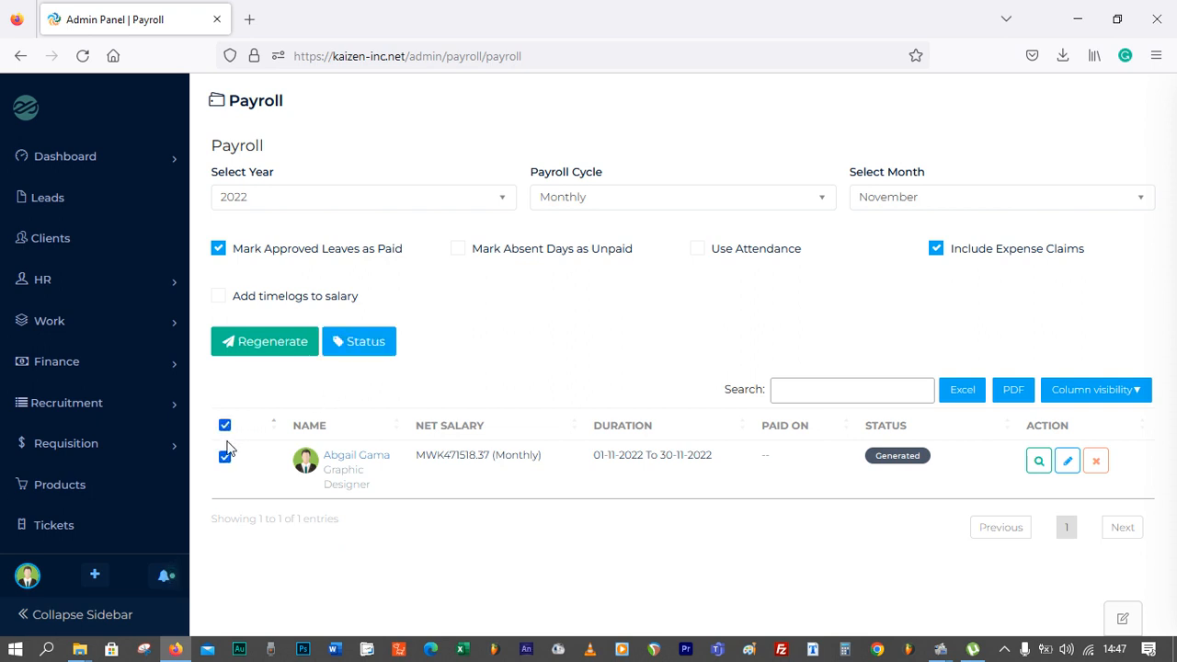
left_click(357, 341)
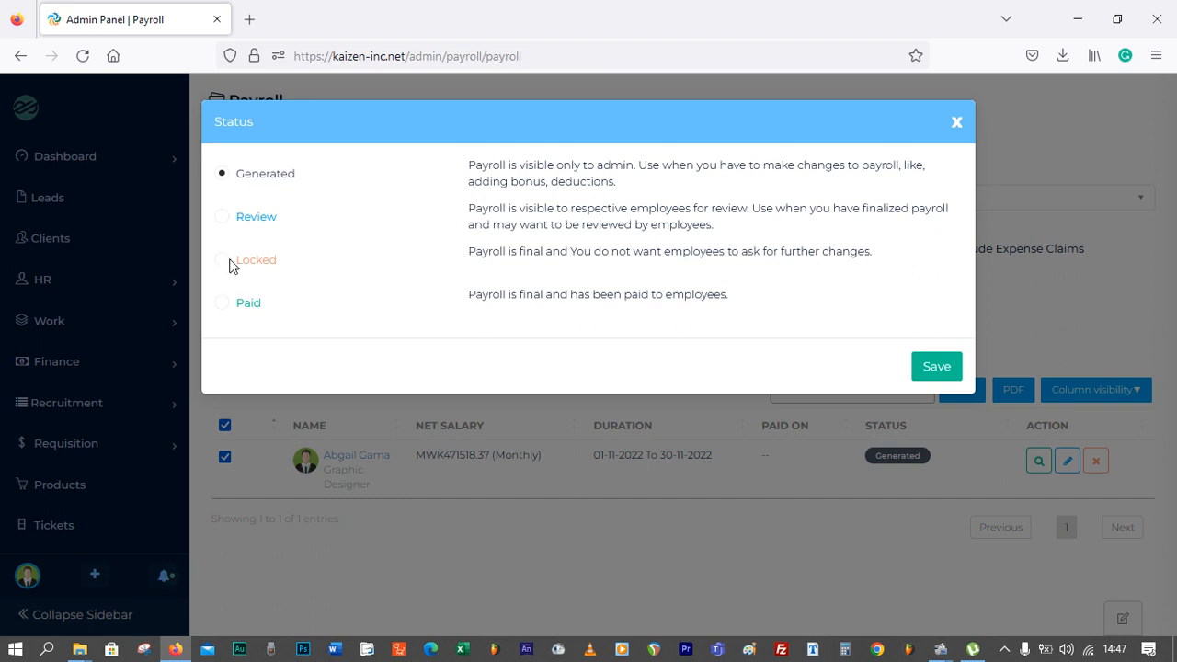
left_click(223, 305)
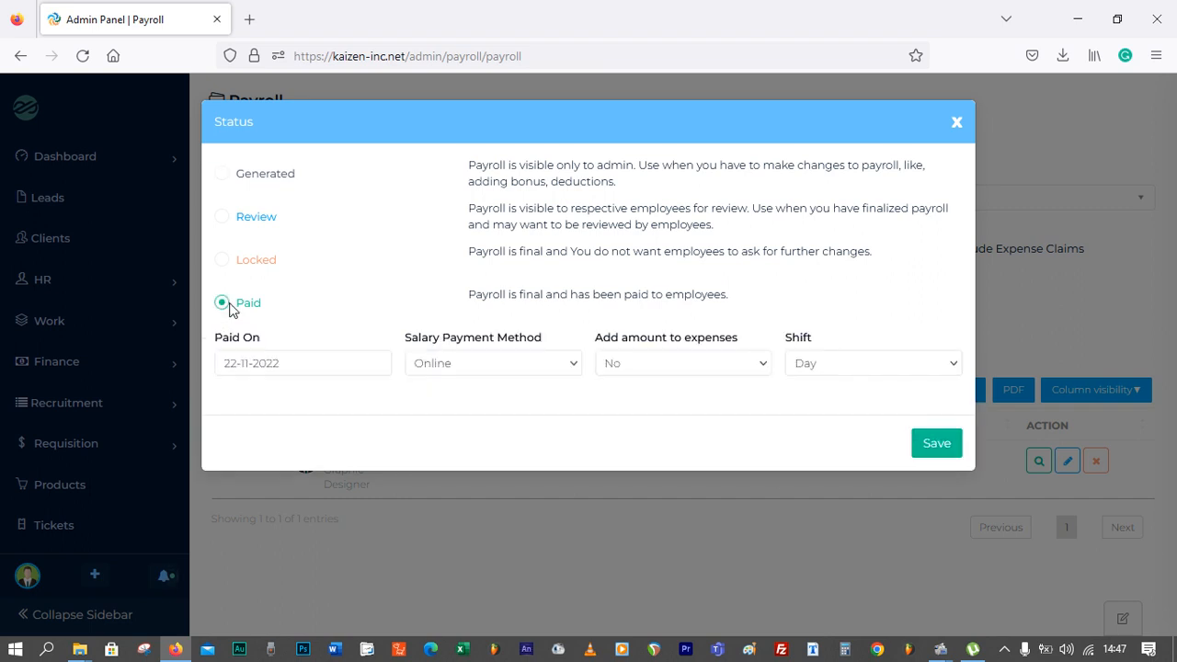
left_click(296, 361)
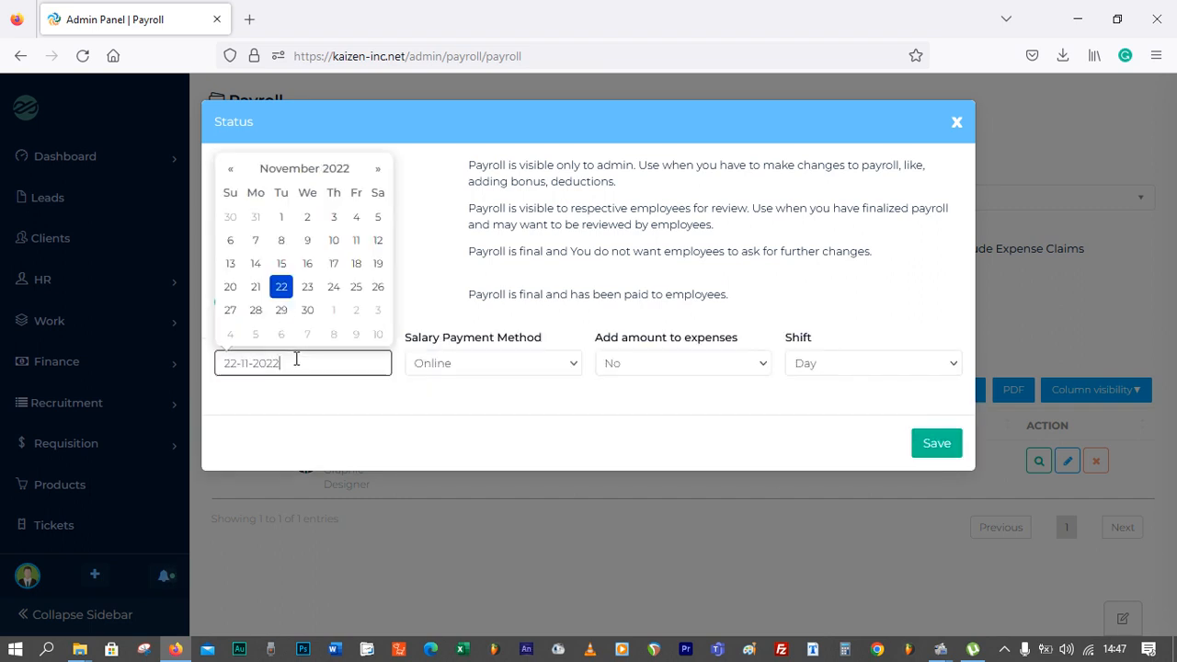
left_click(309, 288)
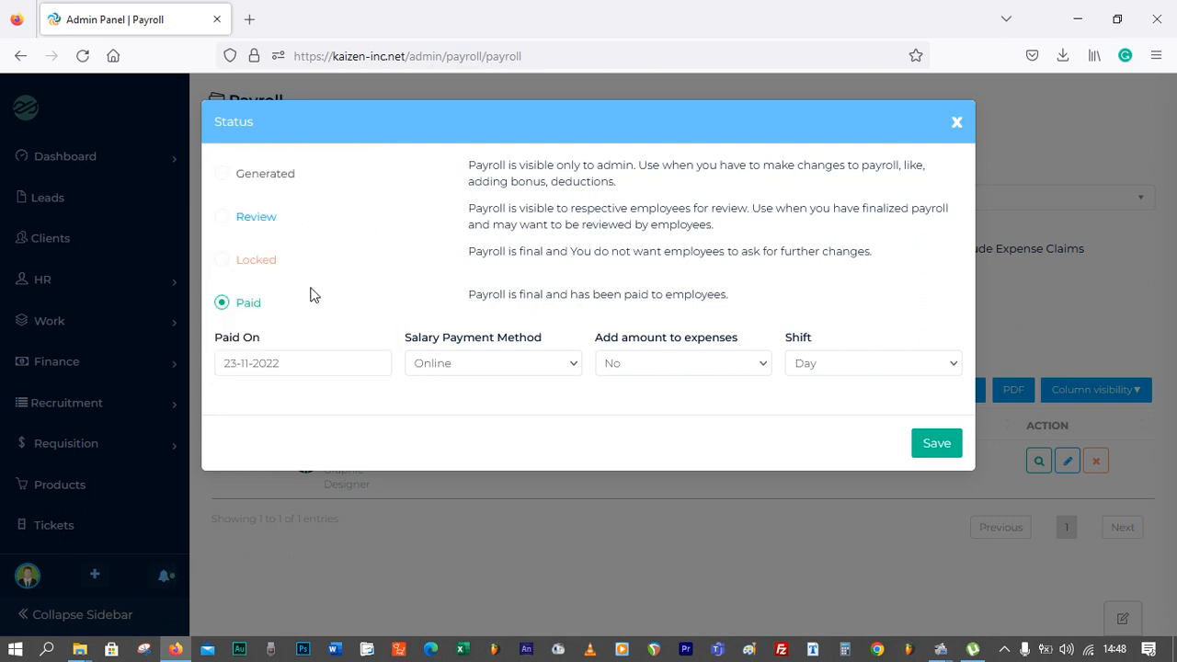
left_click(476, 365)
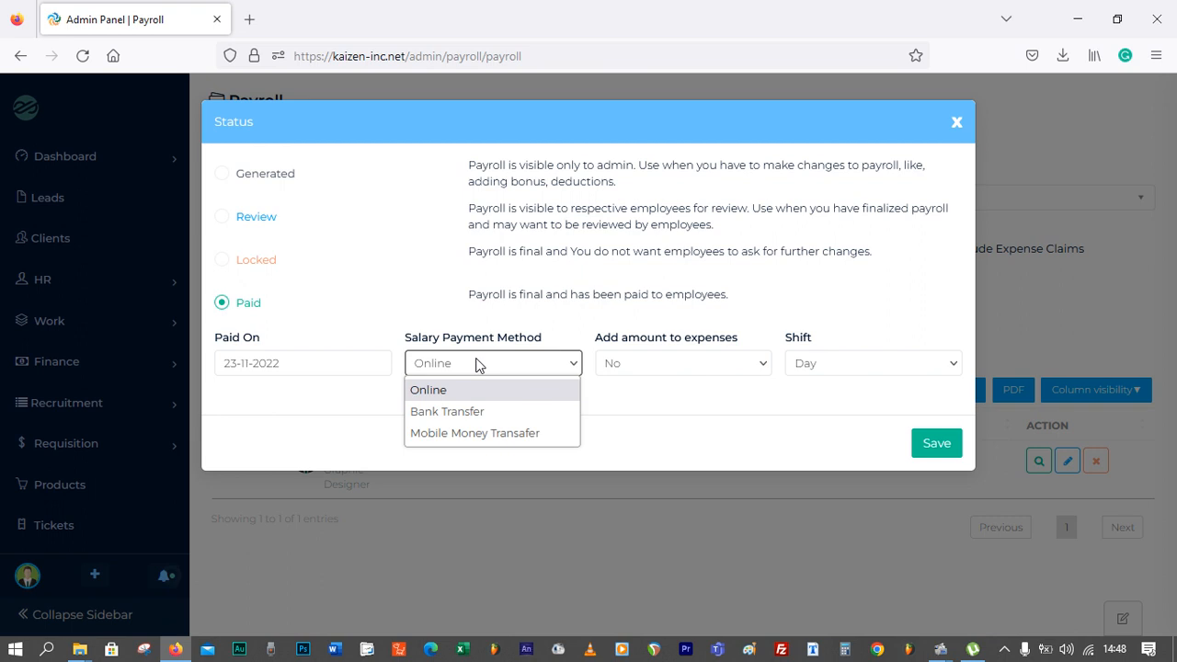
left_click(478, 411)
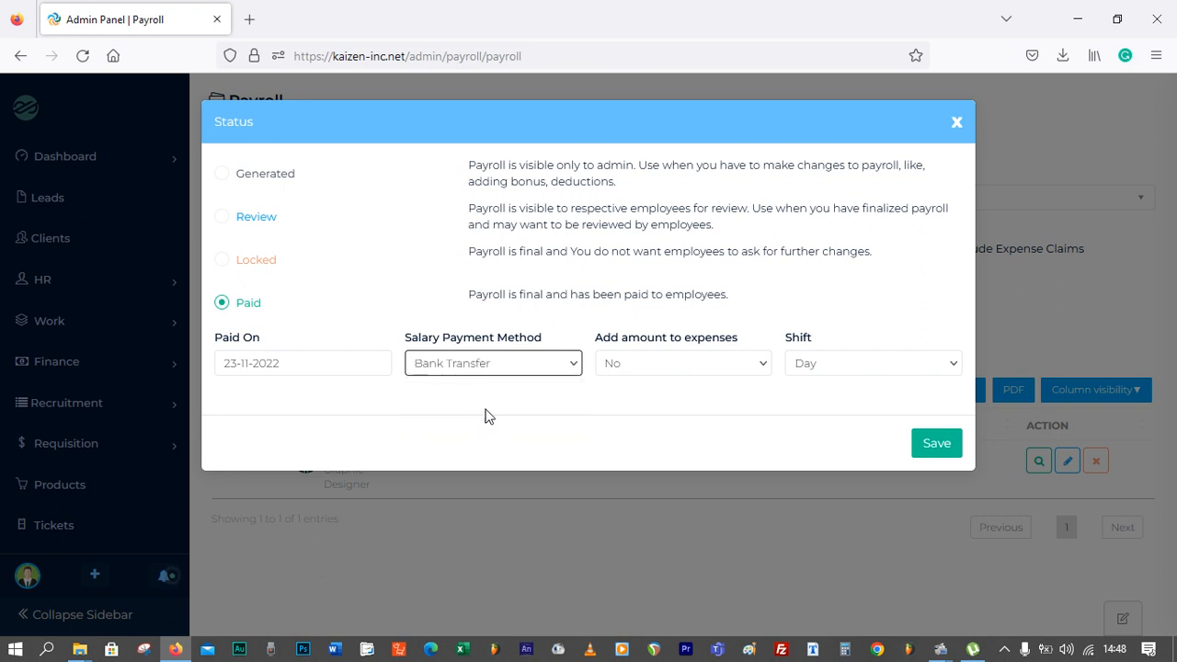
left_click(653, 366)
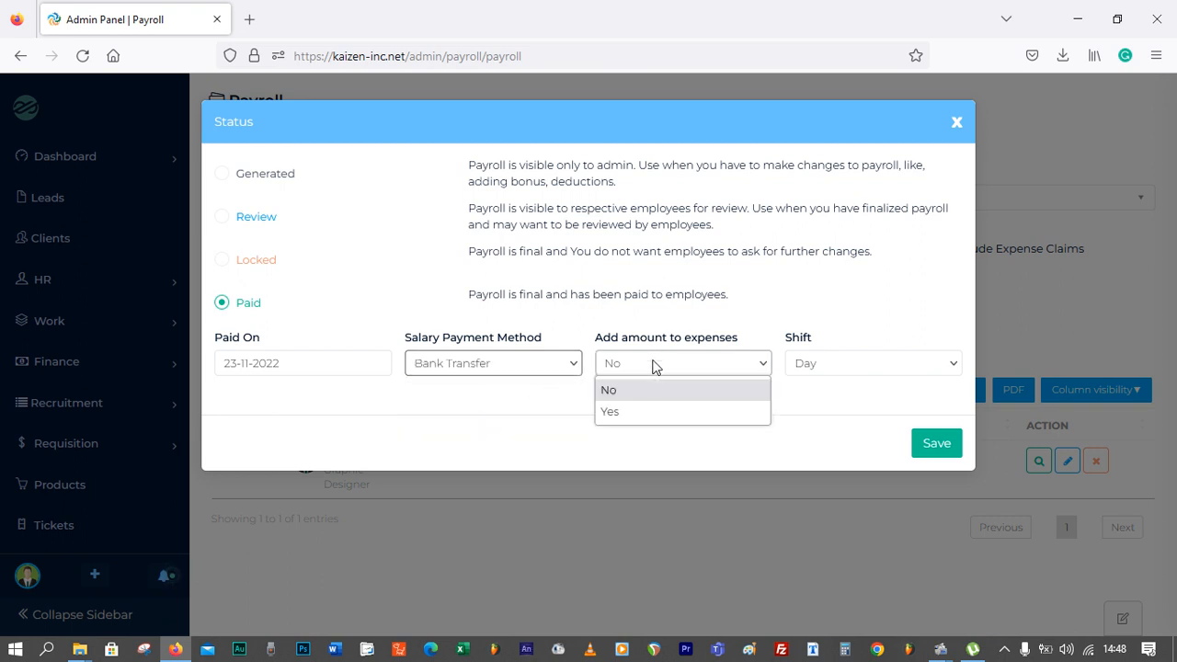
left_click(643, 413)
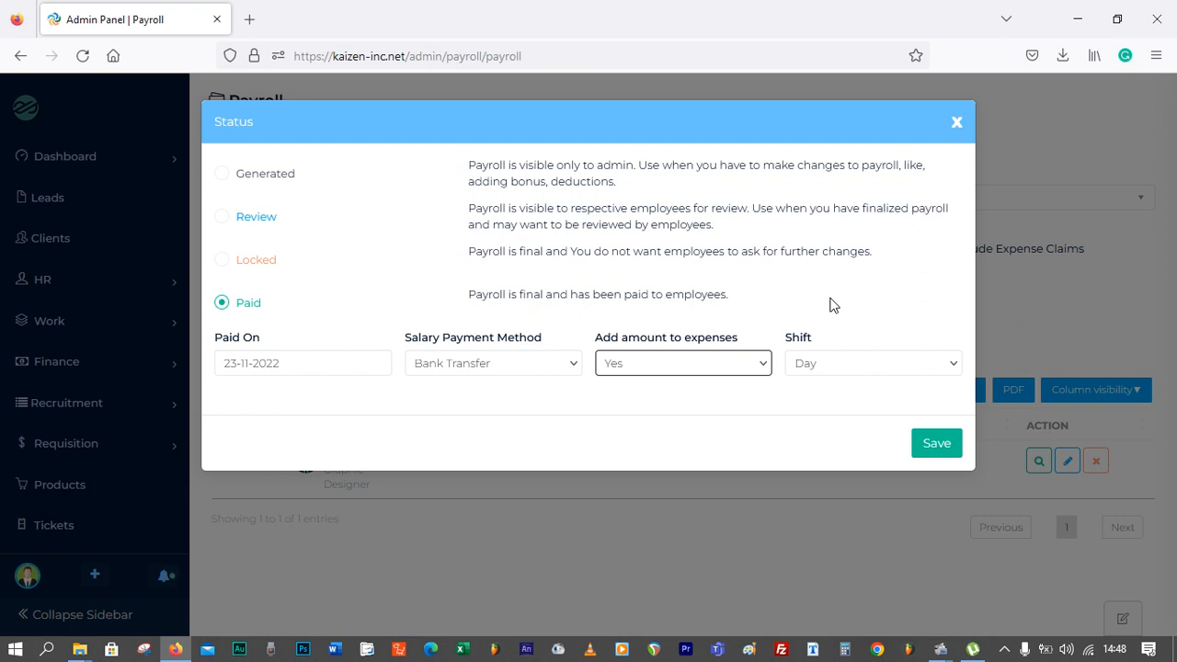
left_click(839, 364)
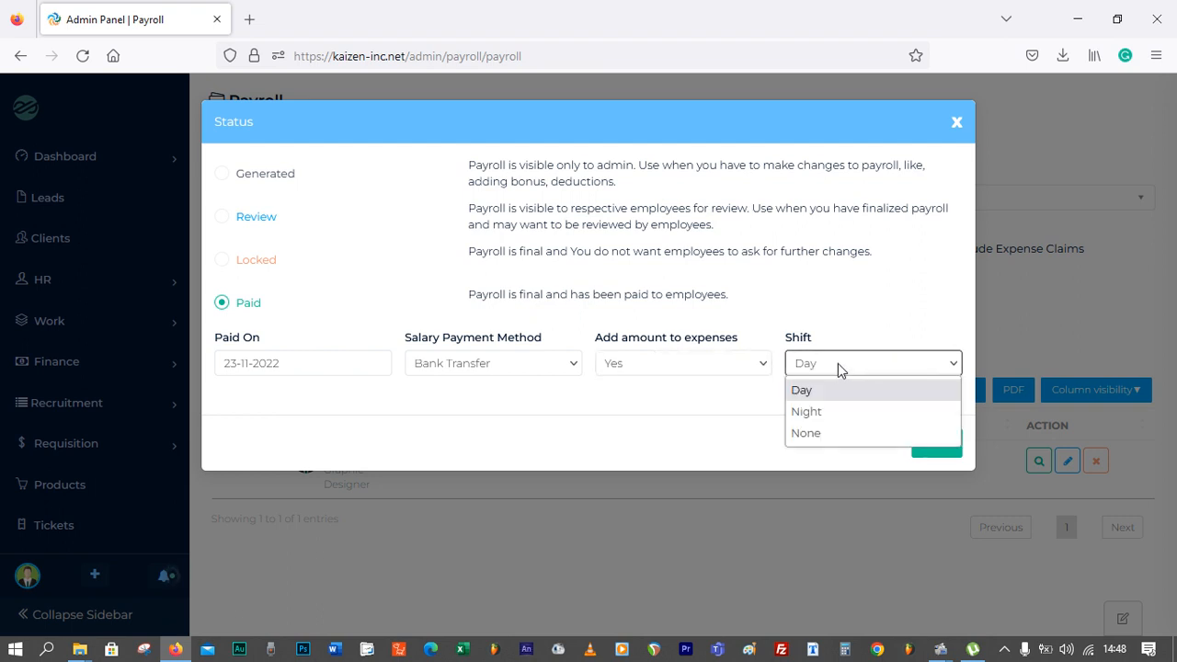
left_click(823, 432)
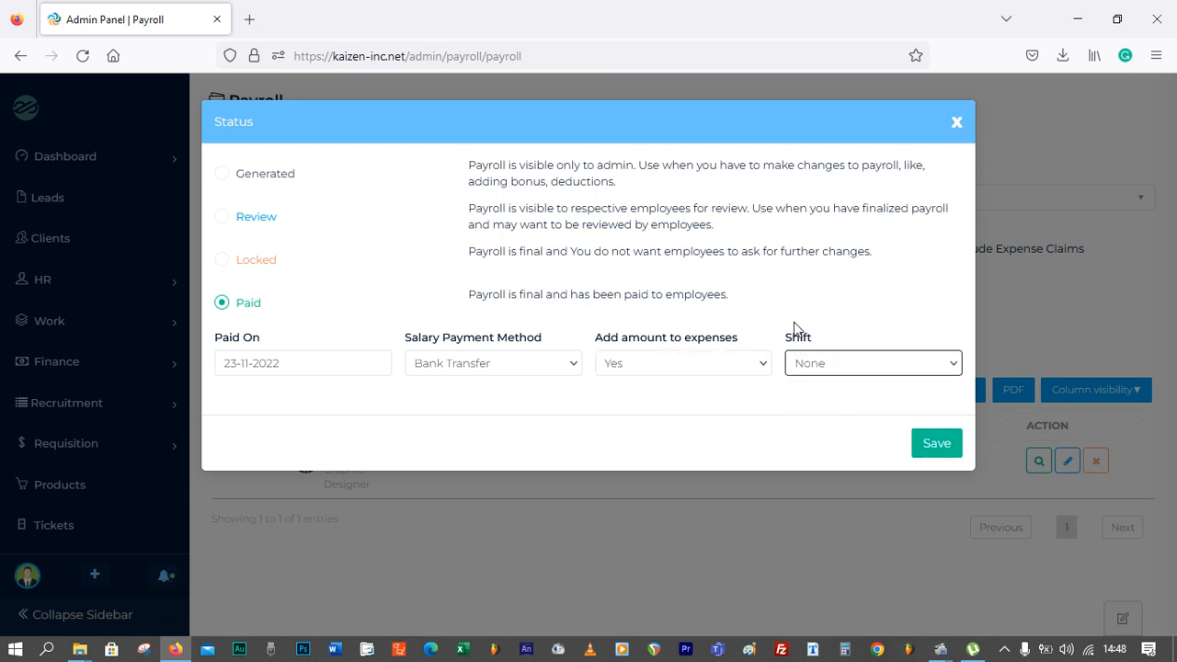
left_click(936, 446)
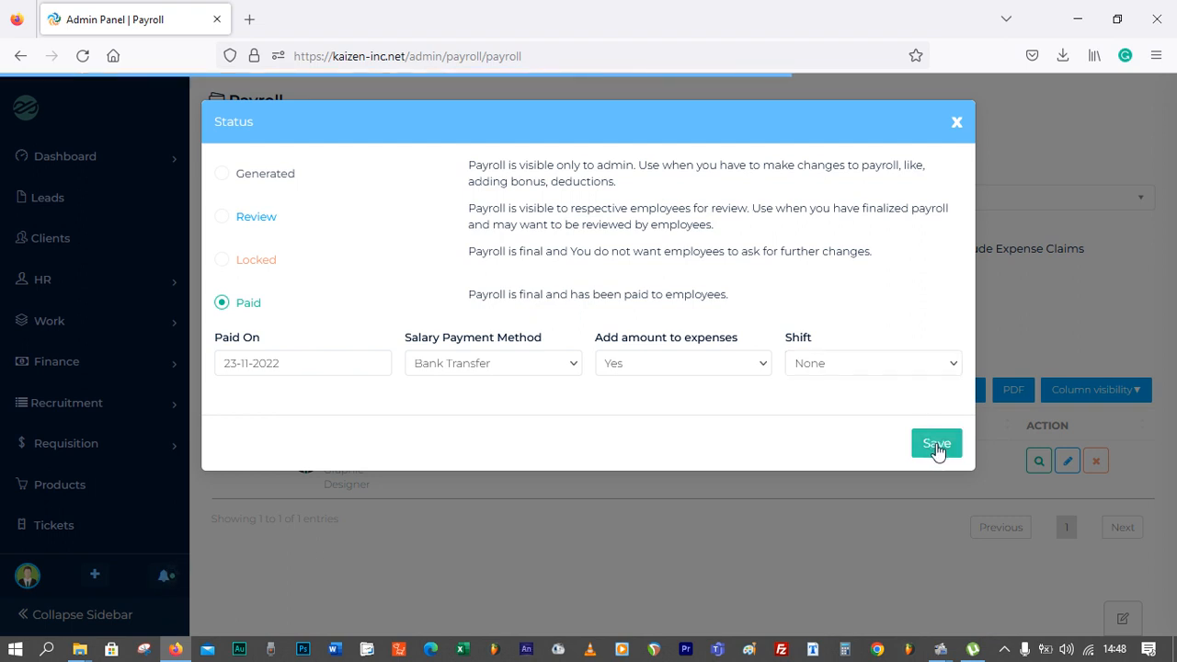
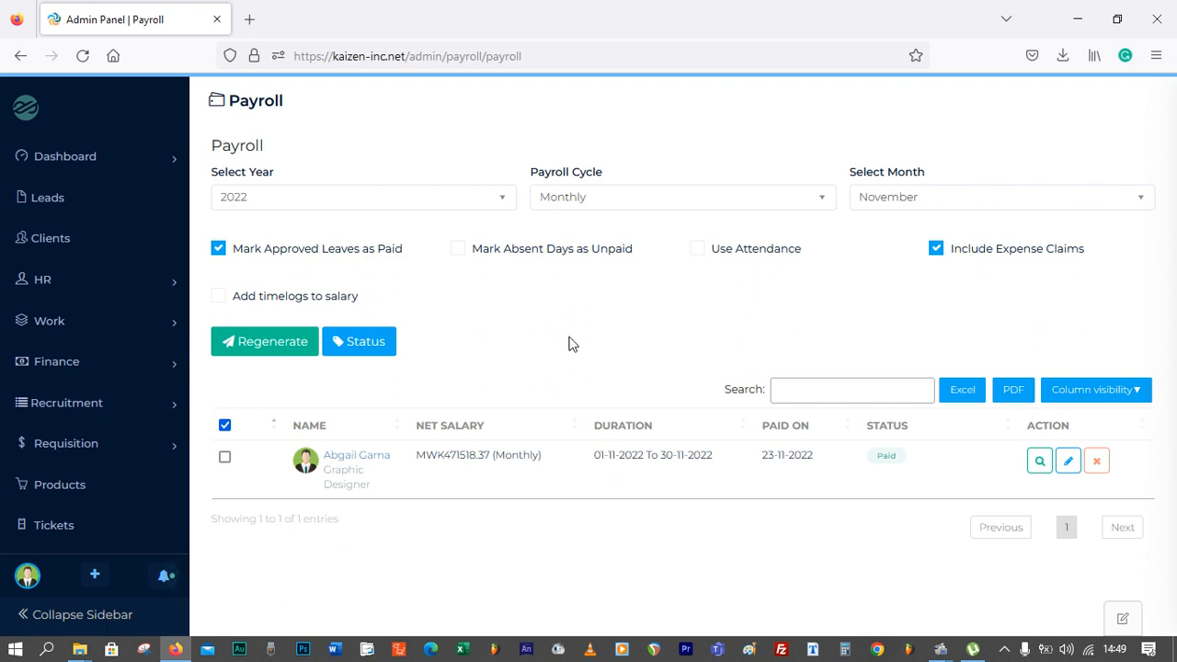
Open the Employee Salary page under Payroll
left_click(225, 425)
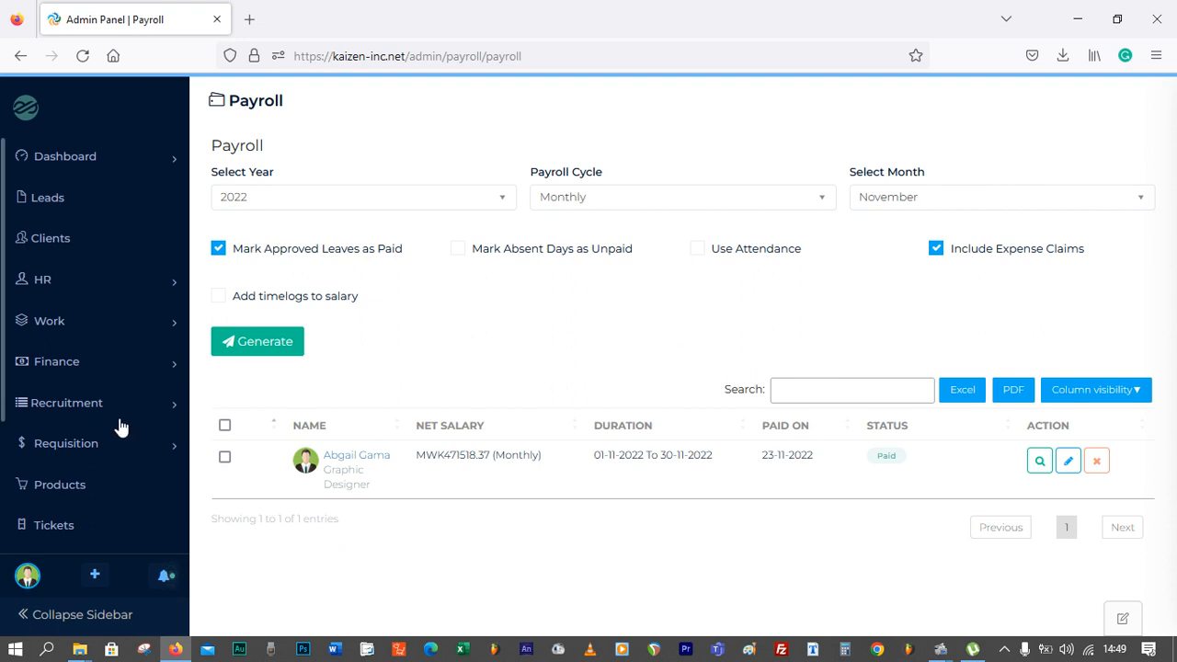
scroll(138, 432, "down", 4)
left_click(76, 439)
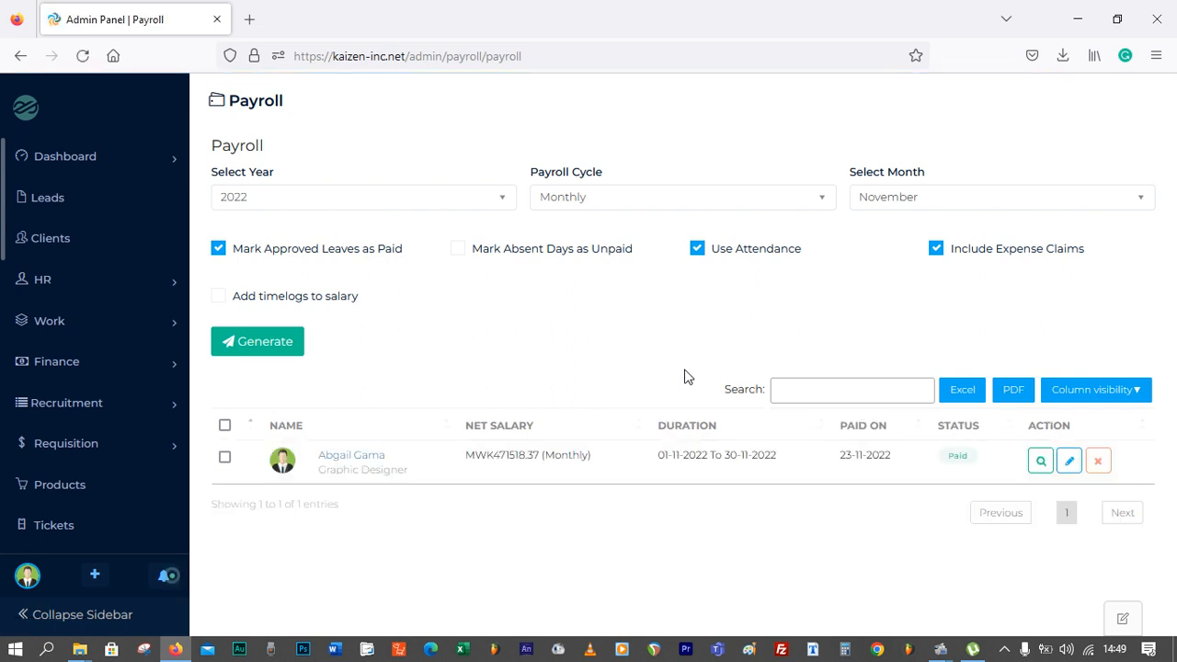
scroll(64, 433, "down", 3)
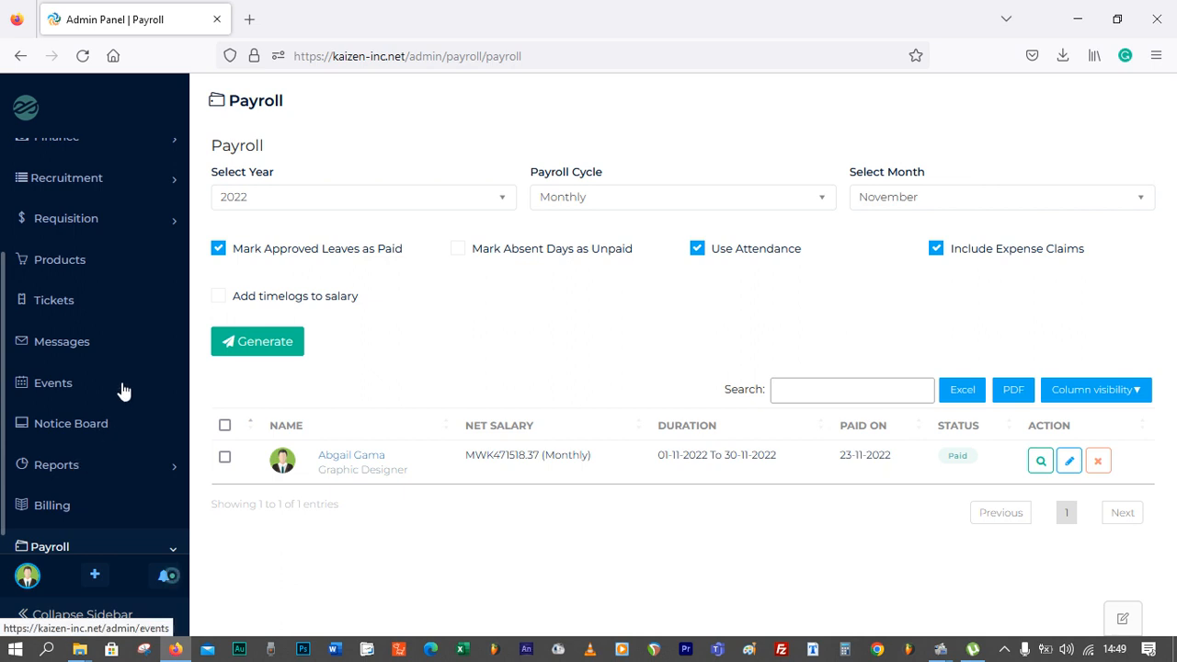
scroll(123, 413, "down", 2)
scroll(101, 496, "down", 2)
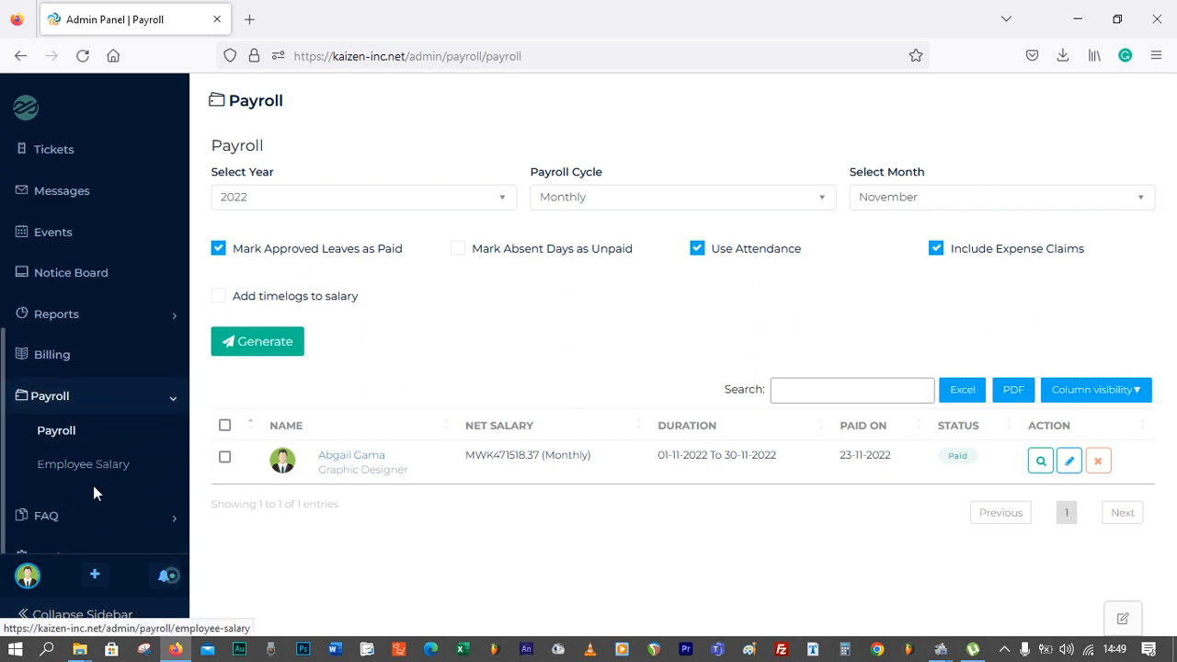
left_click(94, 464)
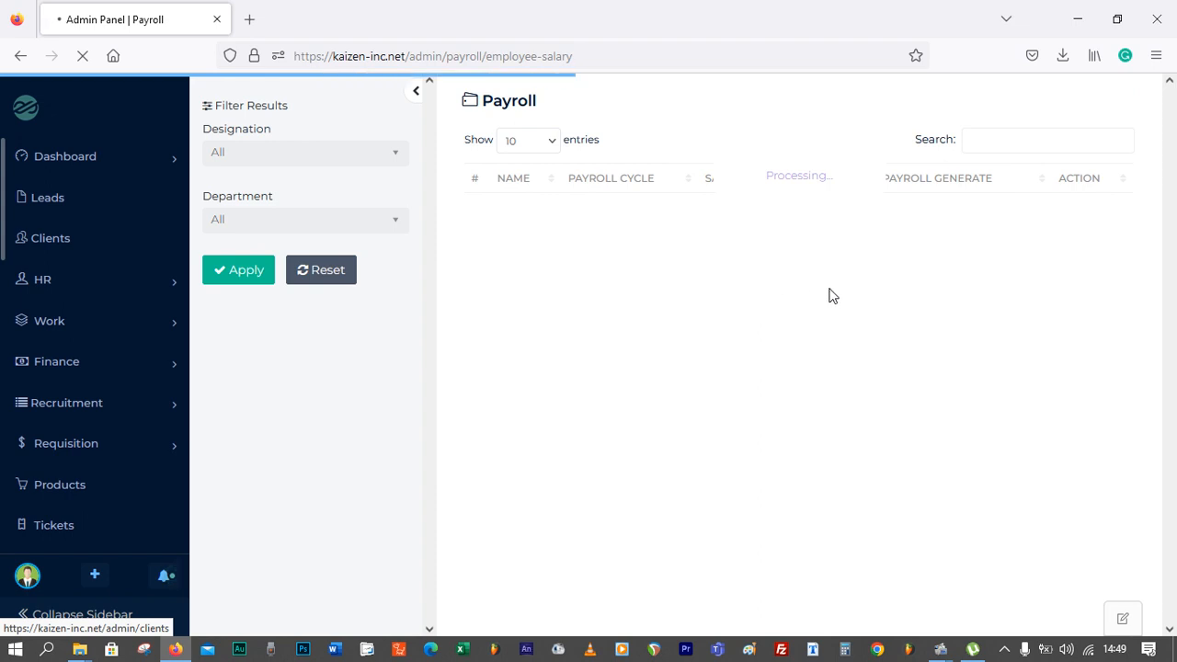
Set Allow Payroll Generate to Yes for every employee except Admin
scroll(837, 289, "down", 1)
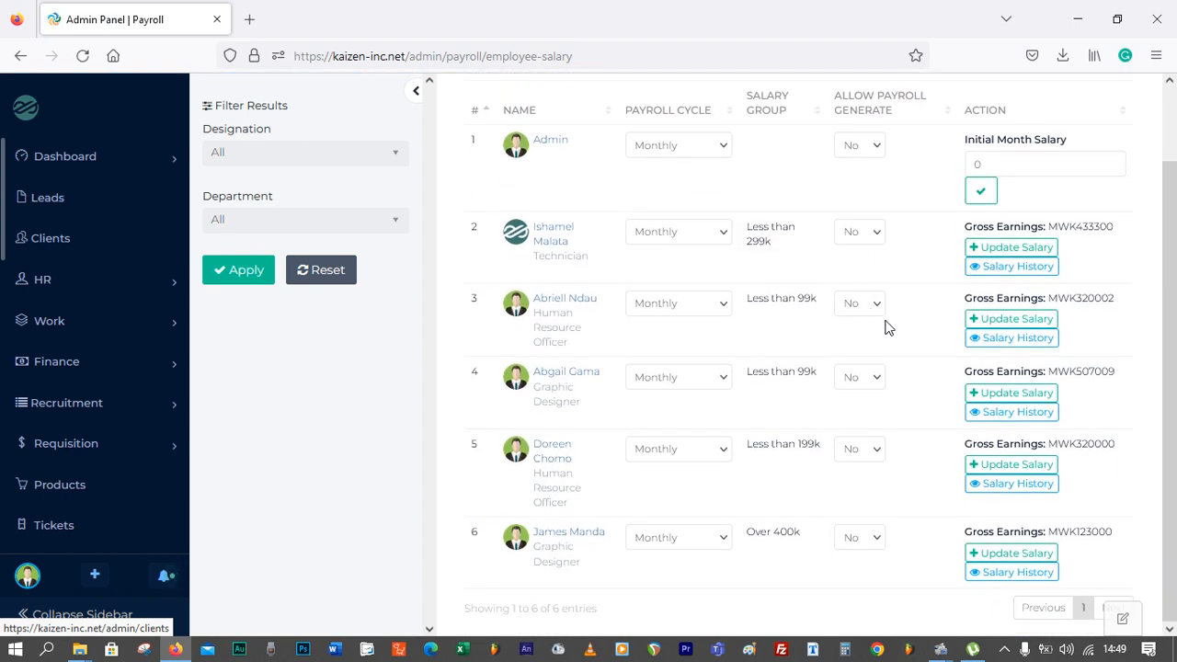
left_click(871, 241)
left_click(862, 259)
left_click(865, 305)
left_click(861, 330)
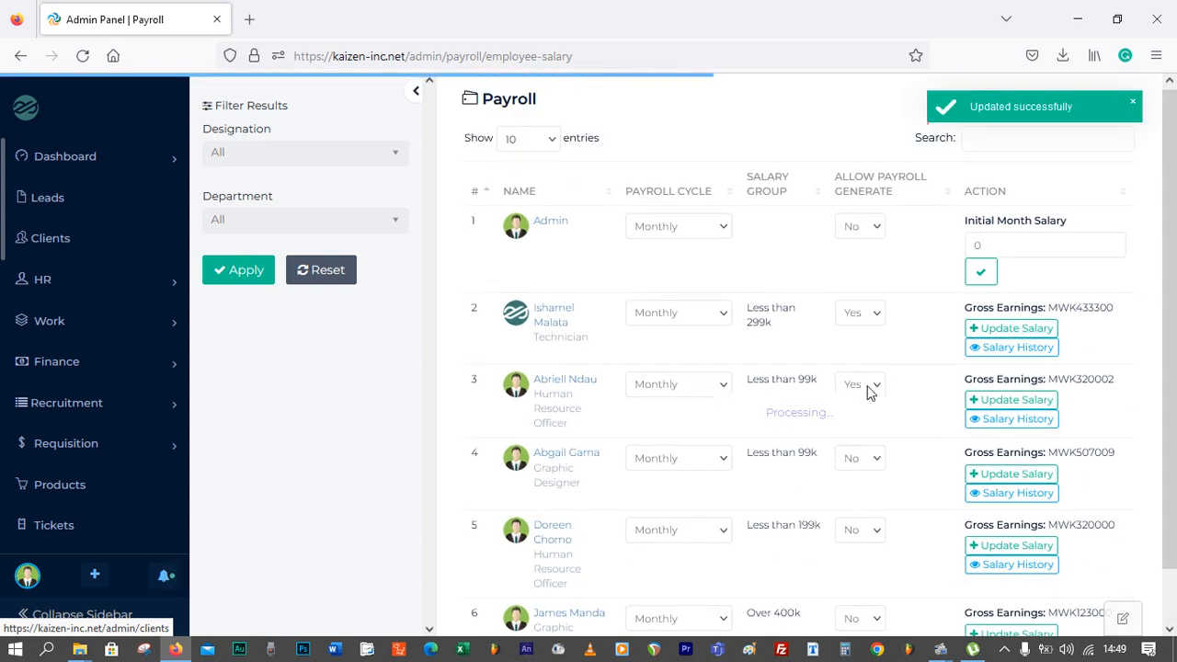
left_click(864, 459)
left_click(873, 487)
scroll(875, 490, "down", 2)
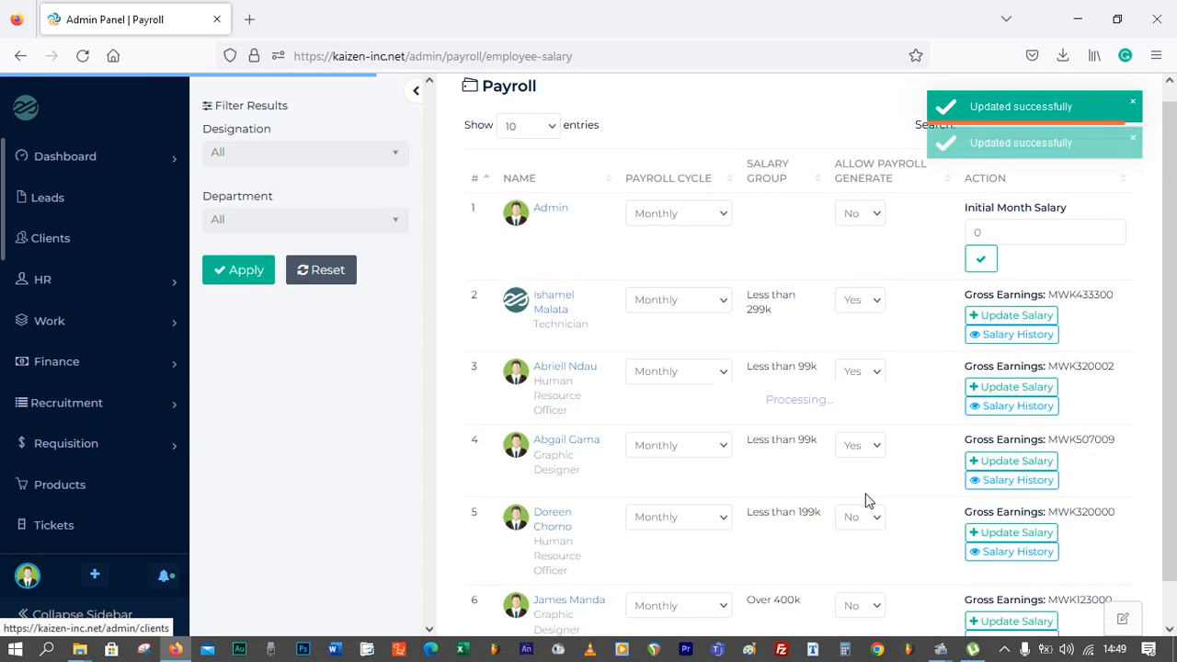
left_click(861, 485)
left_click(857, 497)
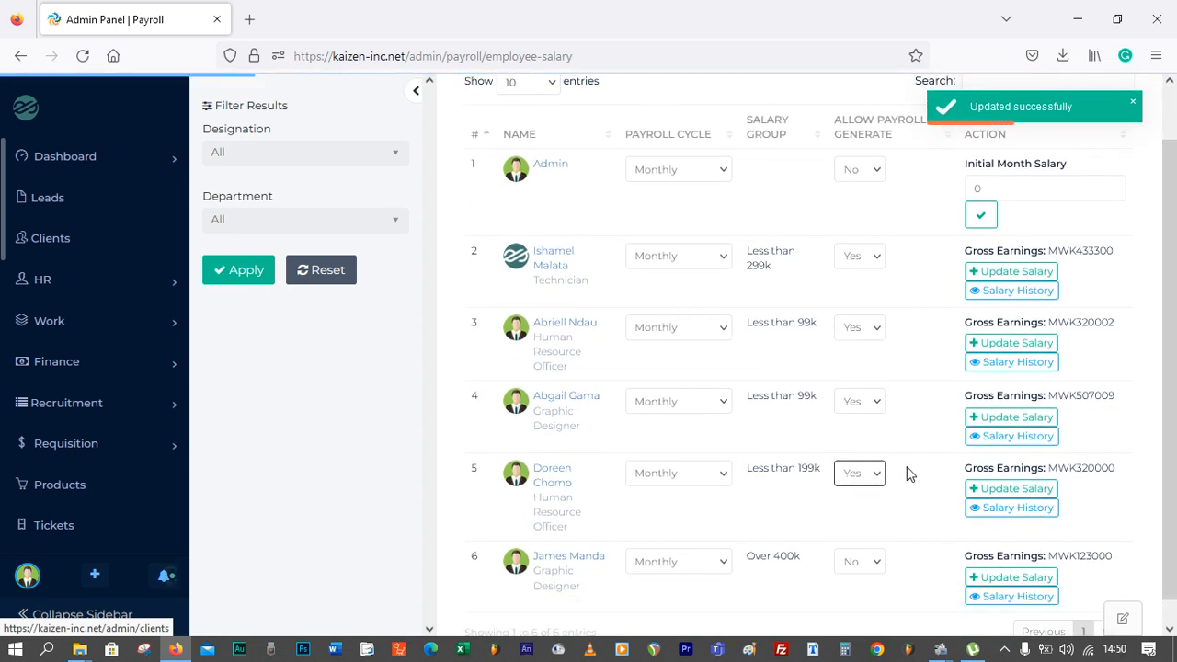
scroll(855, 545, "down", 1)
left_click(859, 560)
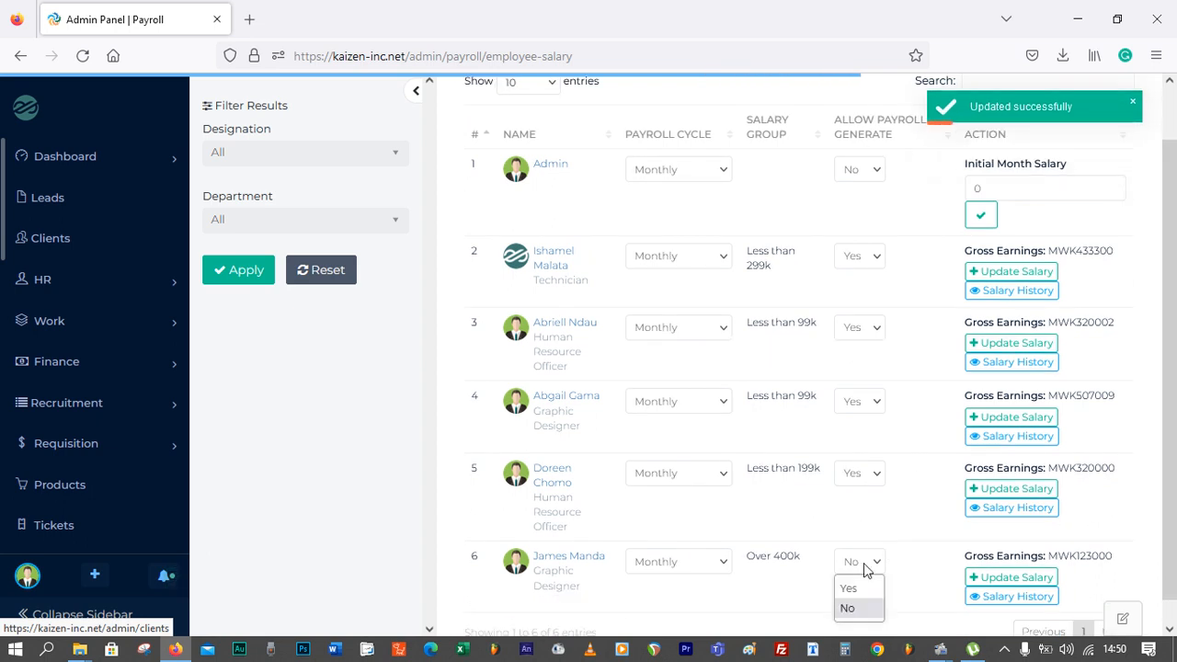
left_click(861, 581)
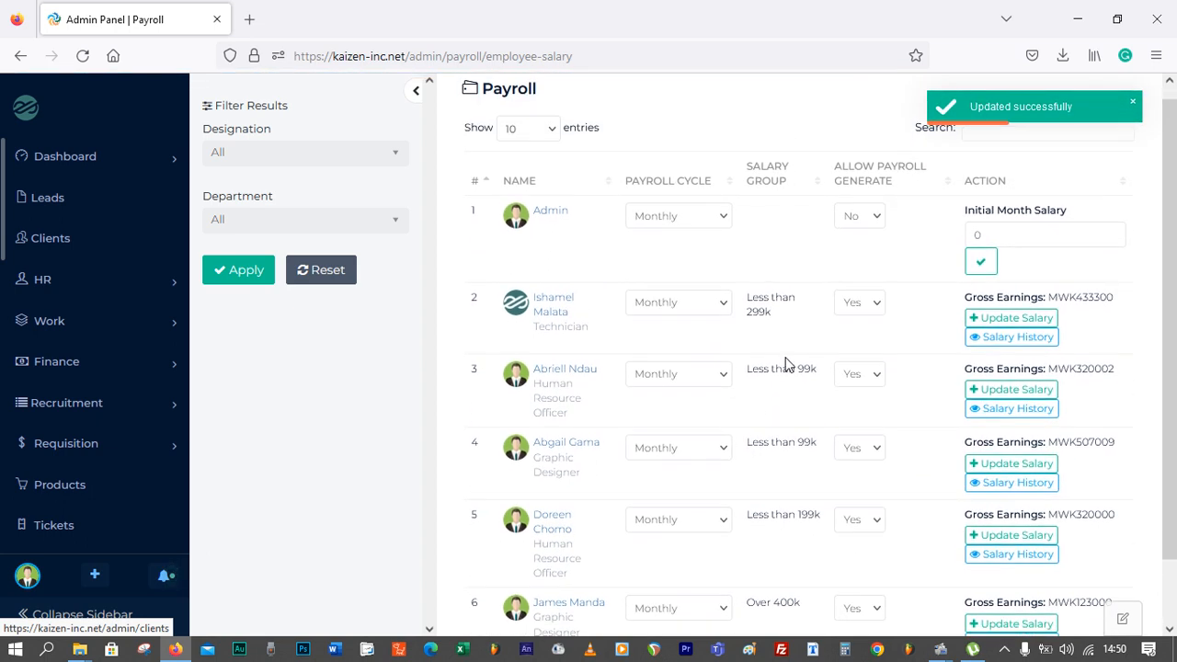
Return to the Payroll page
scroll(839, 367, "down", 1)
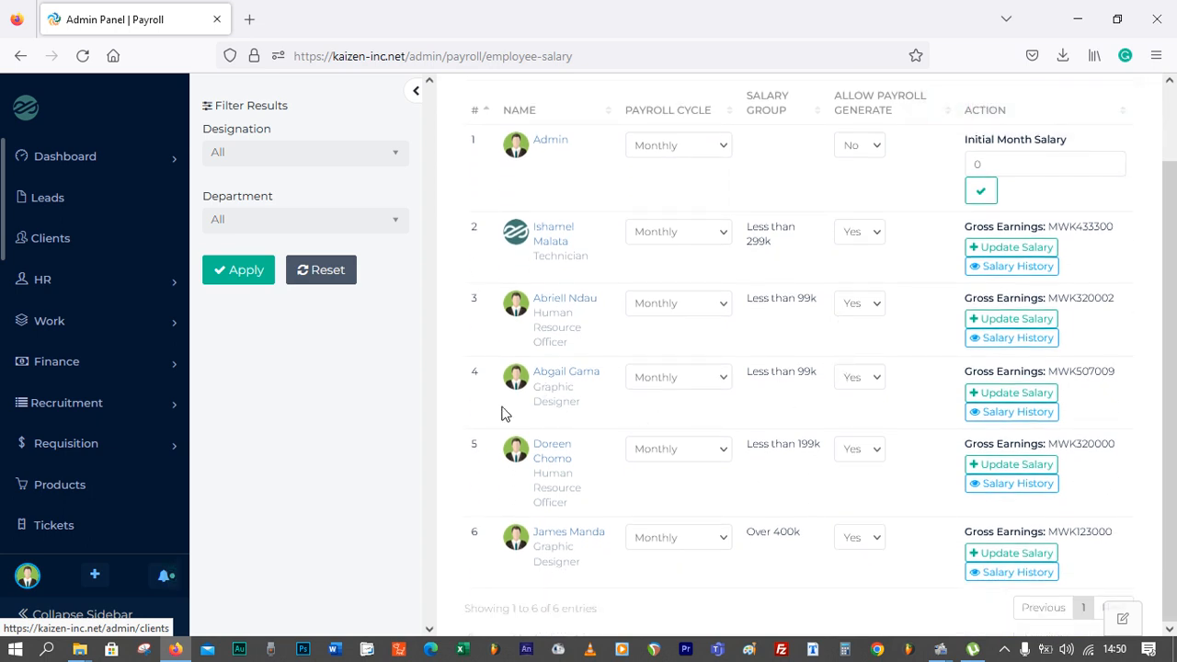
scroll(36, 441, "down", 3)
scroll(19, 460, "up", 3)
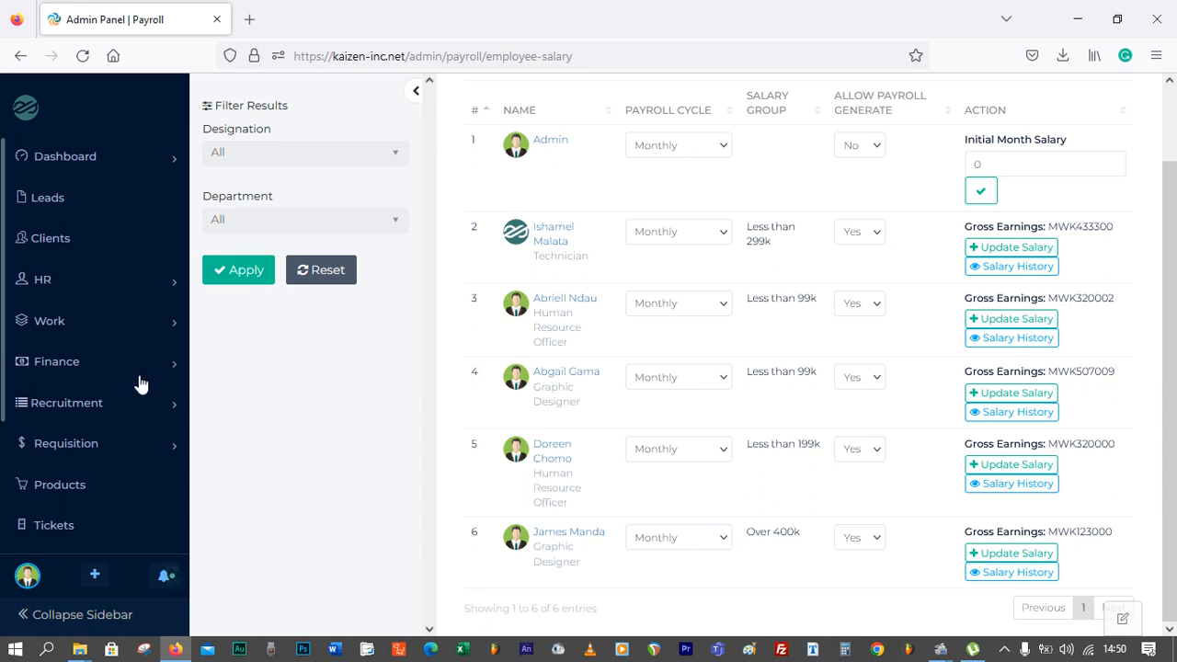
scroll(119, 414, "down", 3)
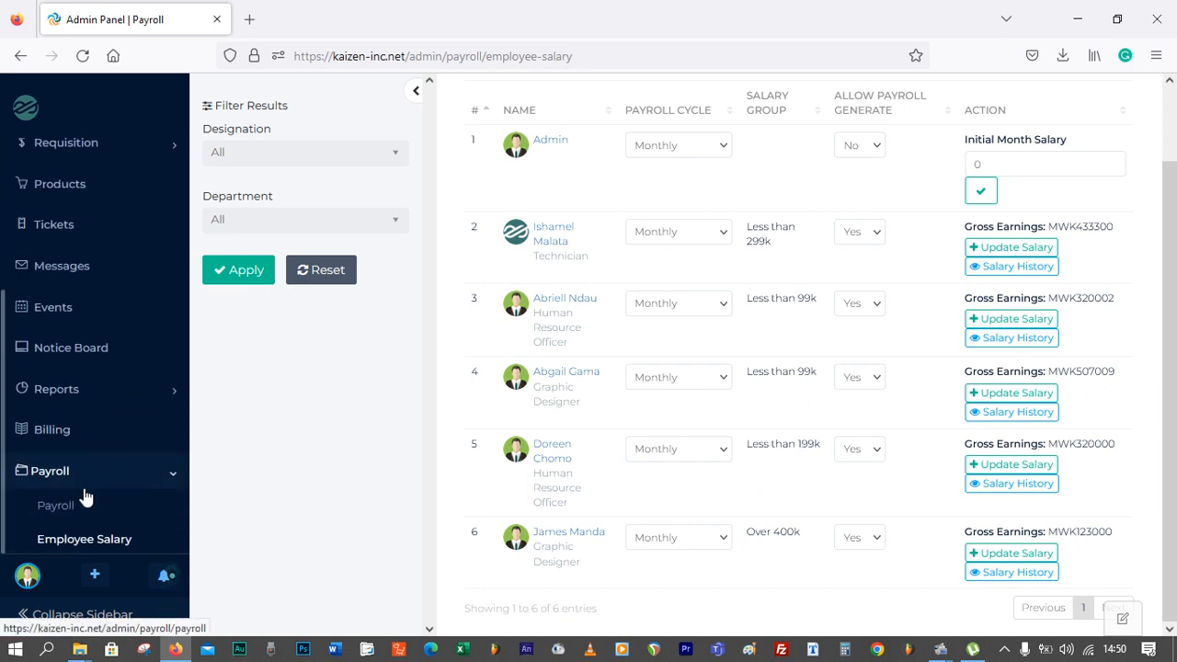
left_click(71, 509)
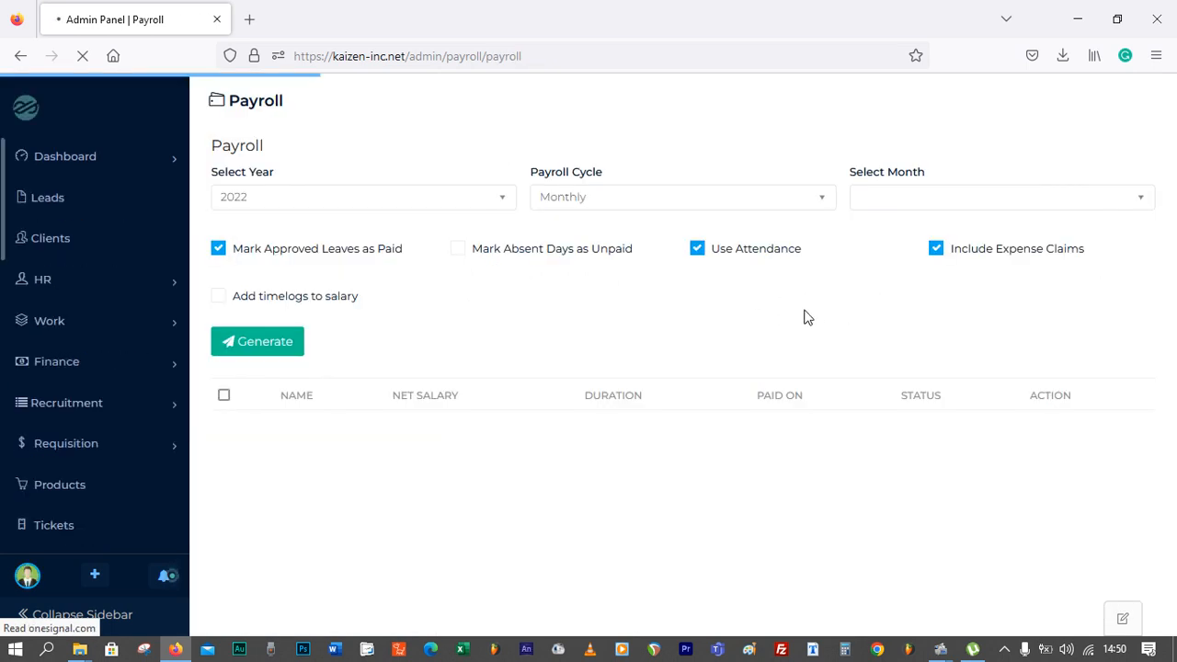
Reload the Monthly payroll list and delete the existing November payroll record
left_click(756, 197)
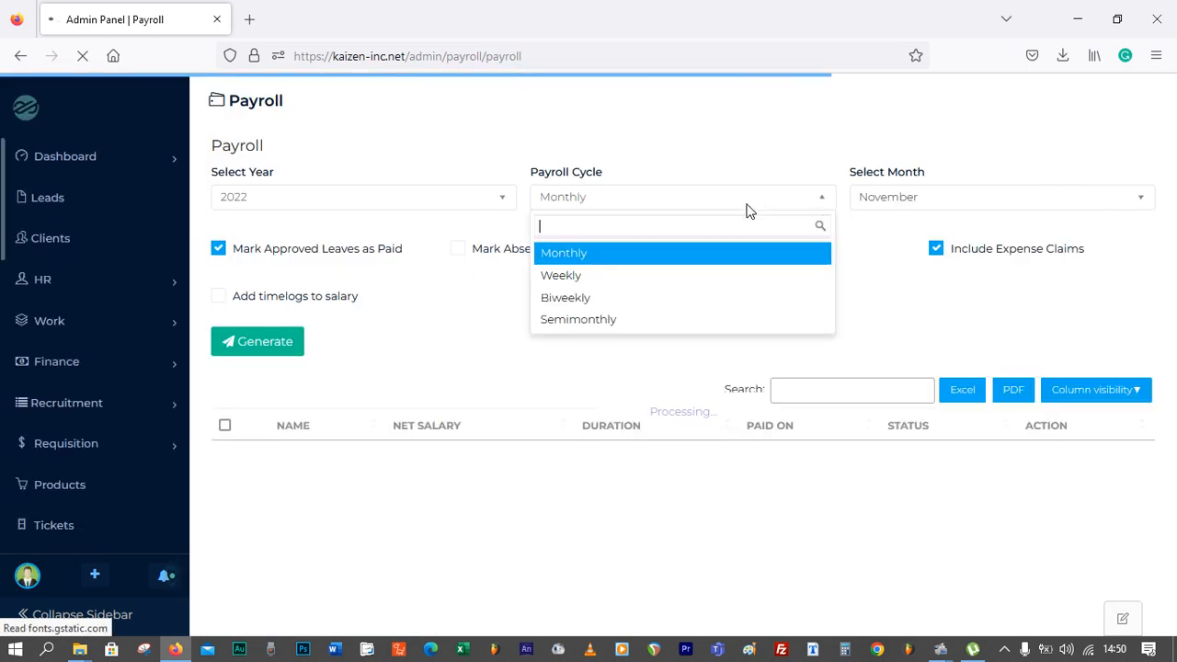
left_click(688, 257)
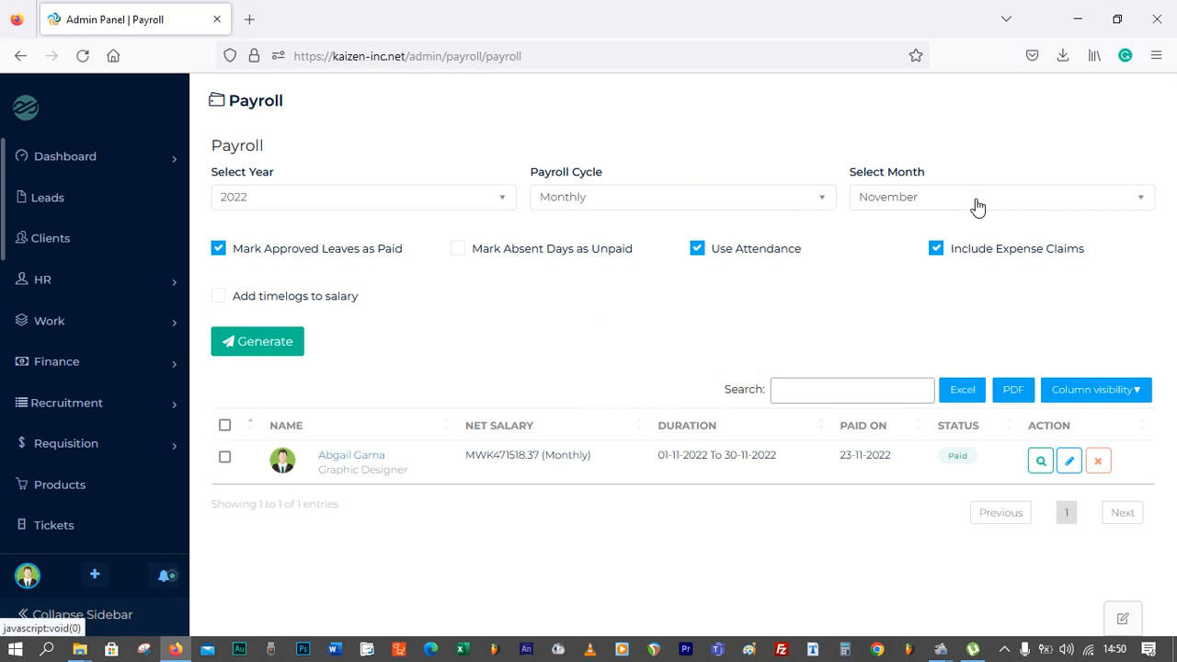
left_click(1095, 463)
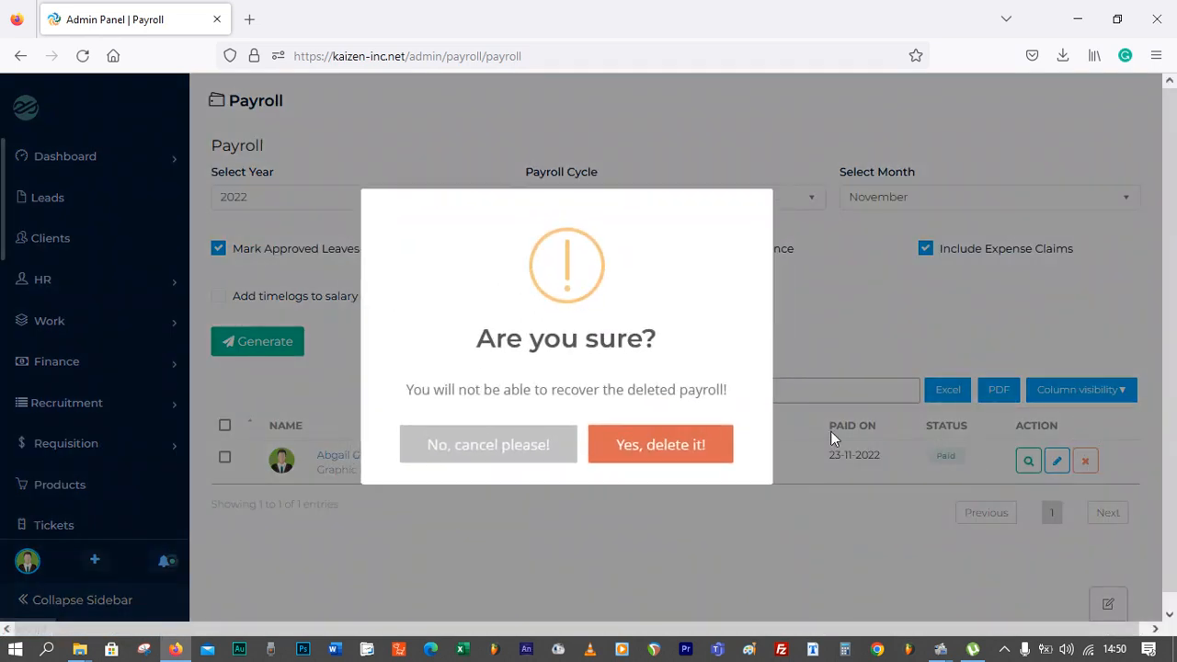
left_click(666, 447)
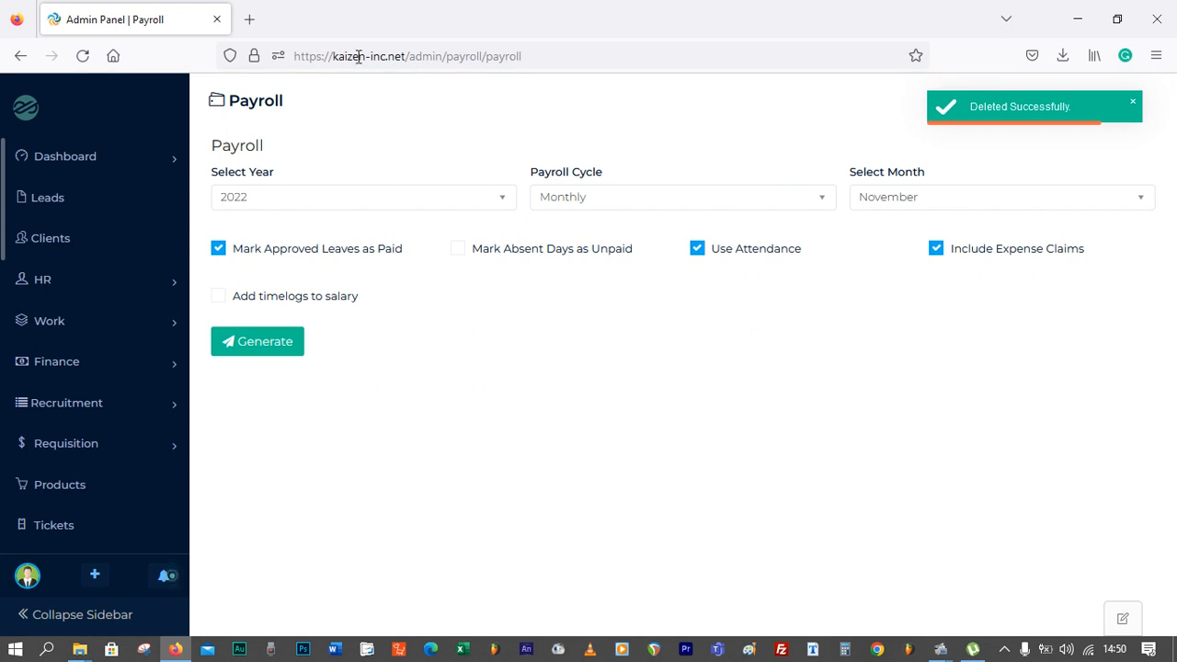
In Firefox settings, clear only the cached web content, leaving cookies and site data unchecked
left_click(250, 21)
left_click(1150, 125)
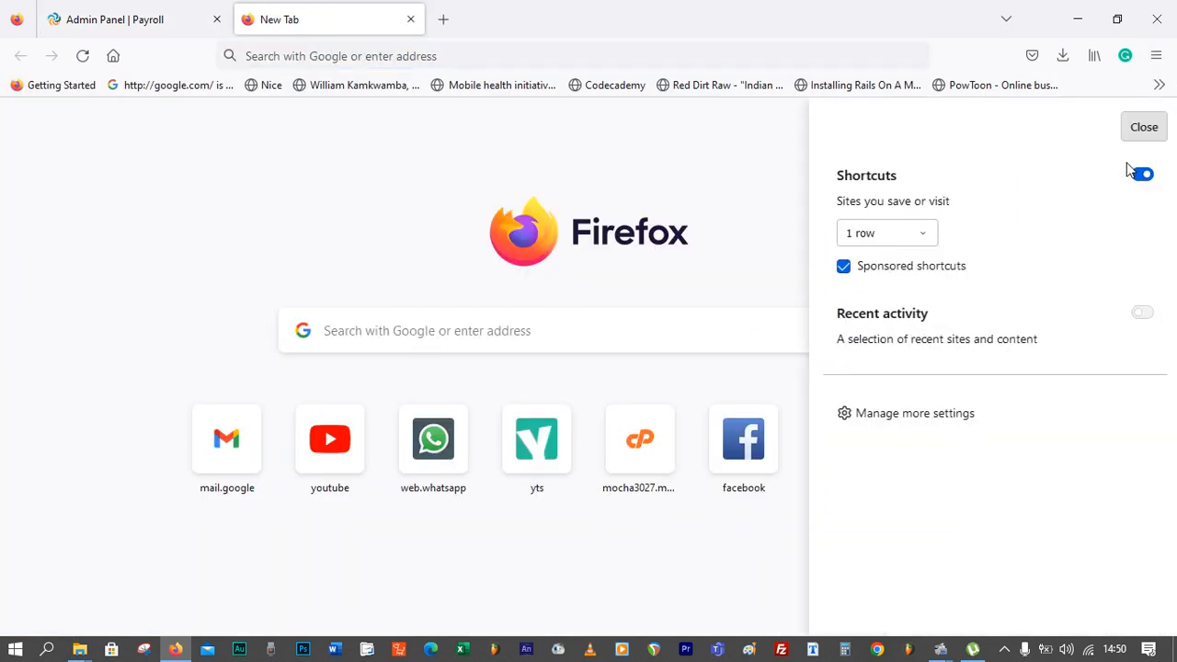
left_click(878, 416)
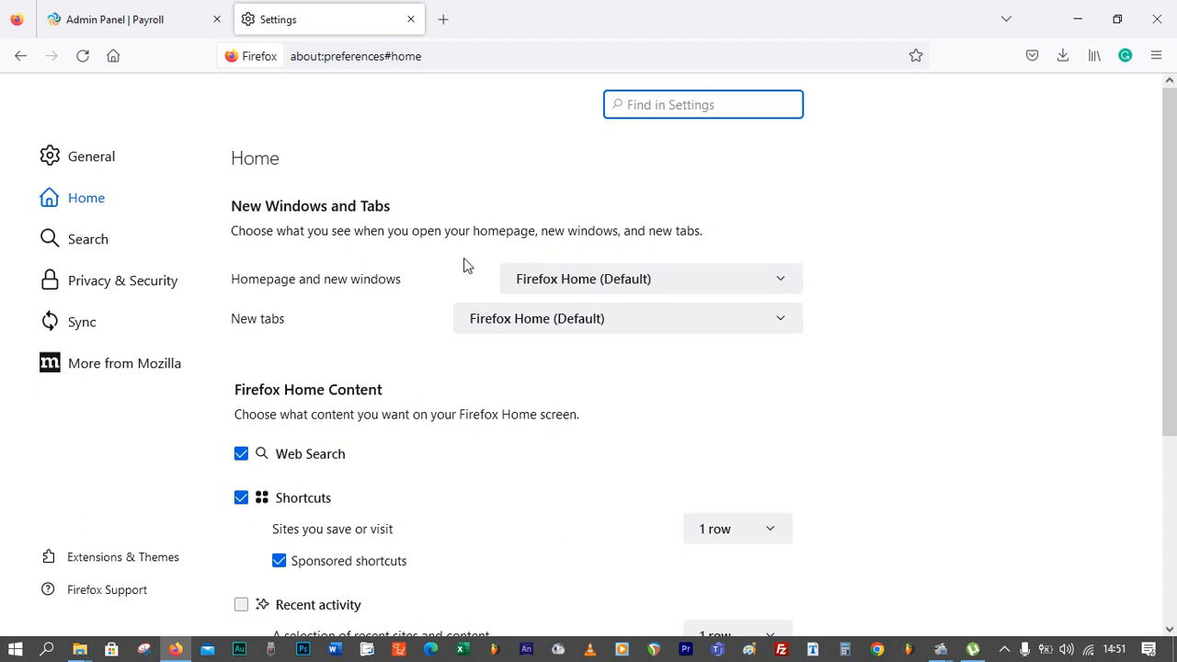
type("cach")
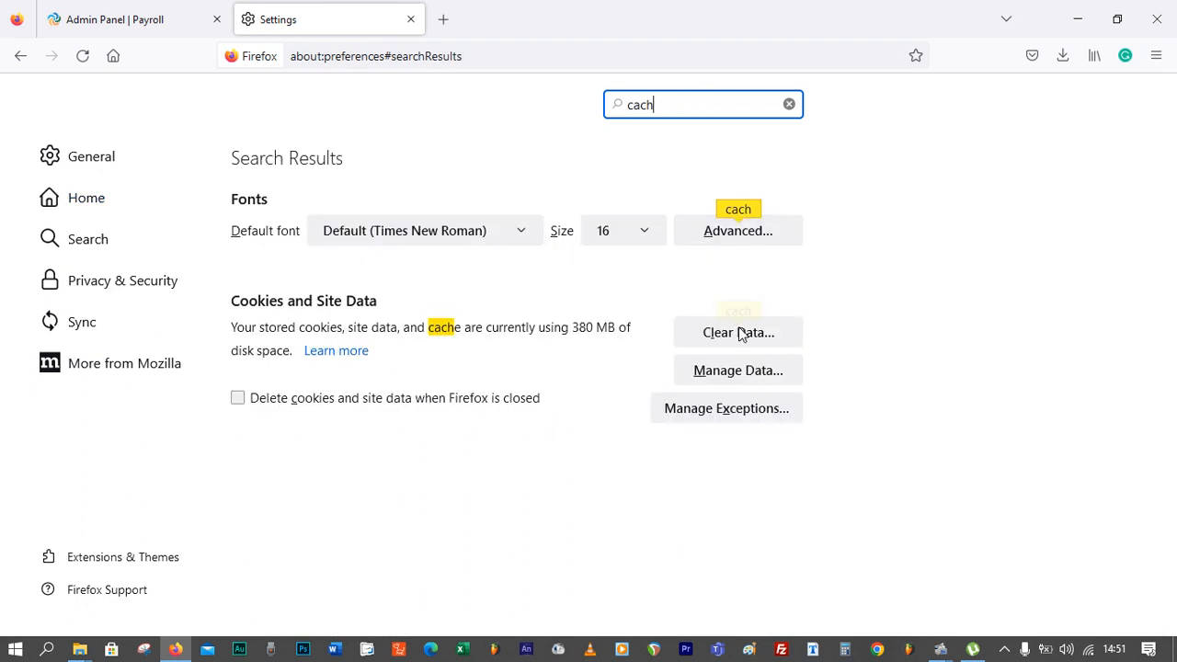
left_click(735, 331)
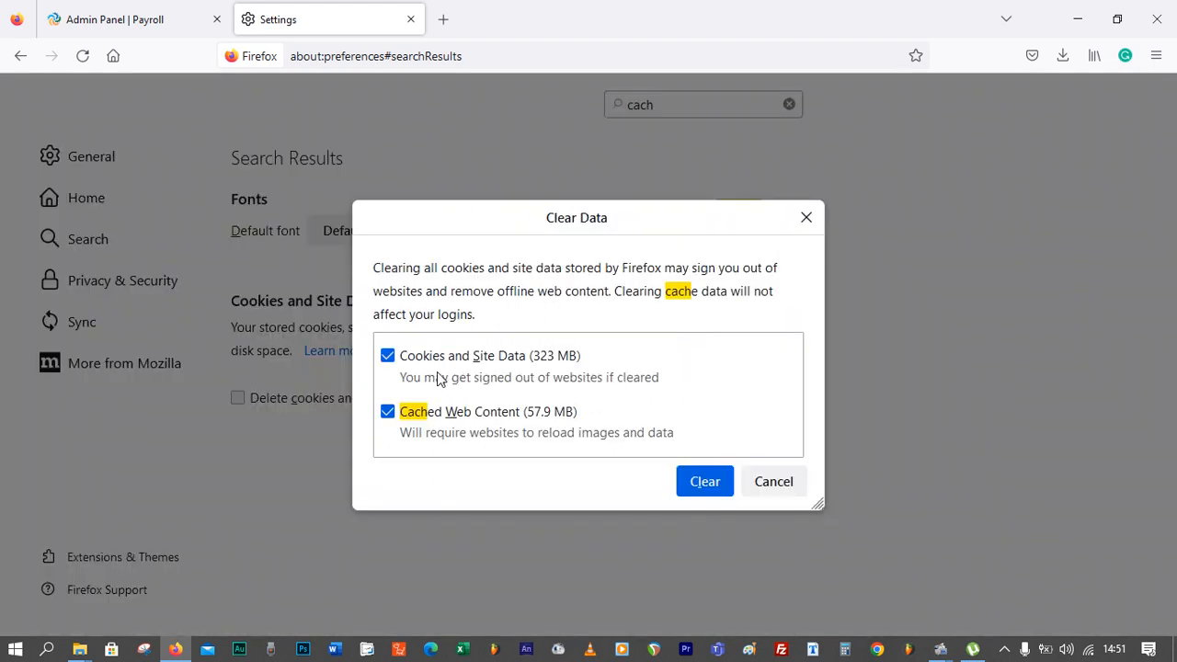
left_click(388, 357)
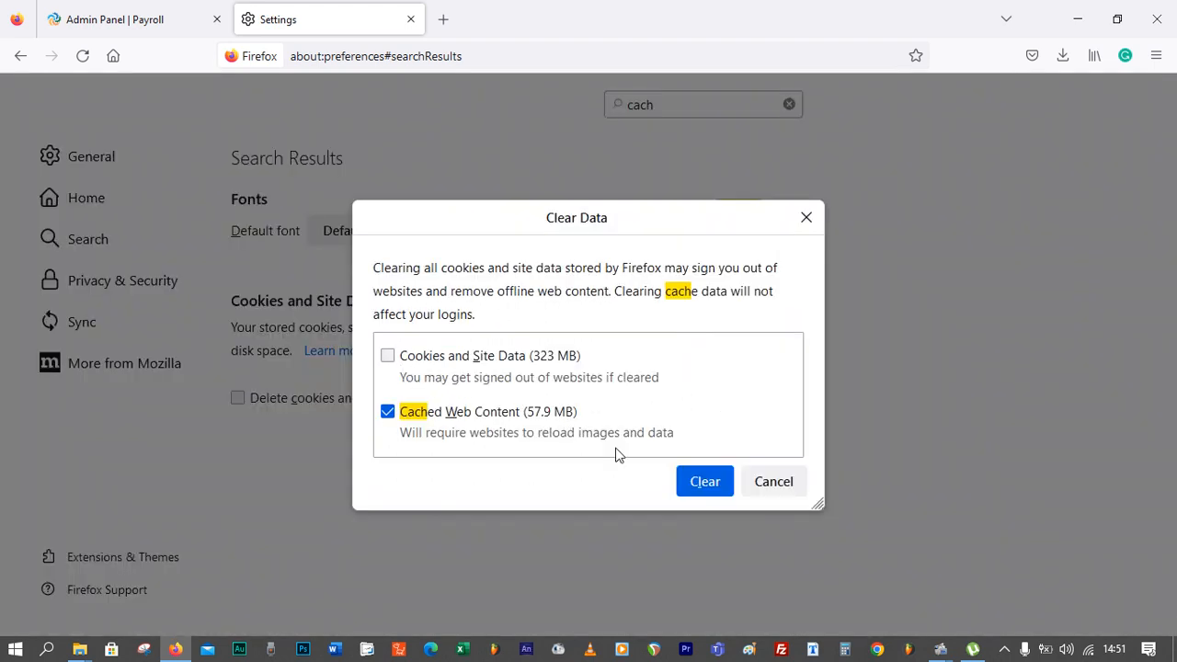
left_click(704, 481)
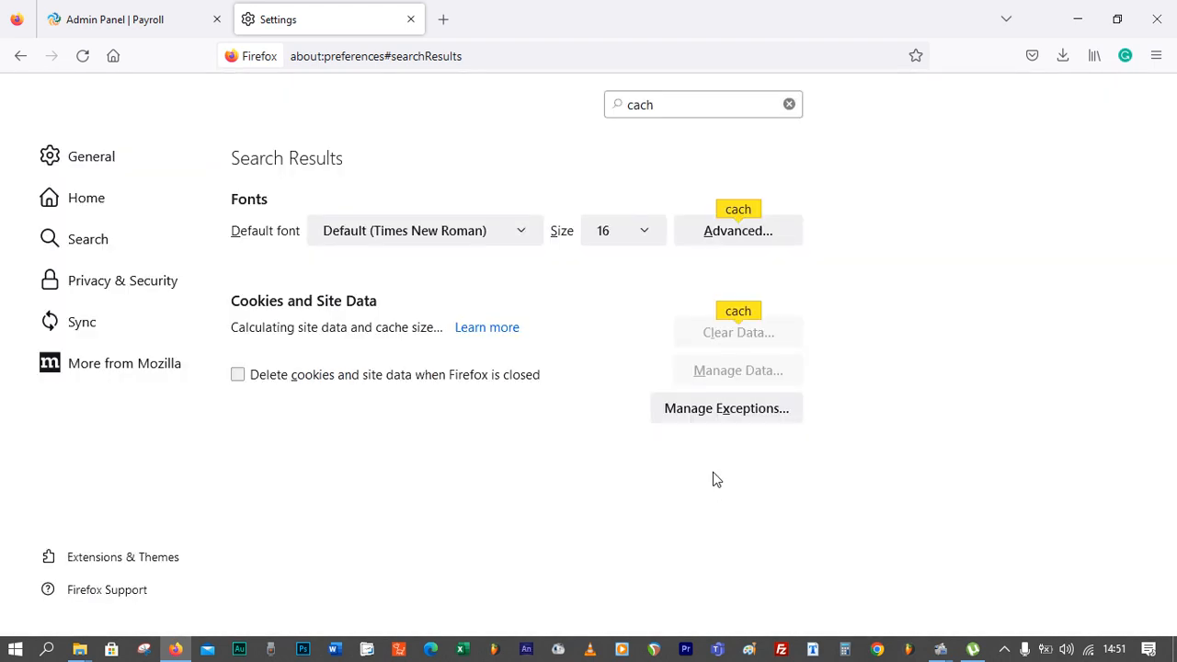
Reload the payroll page and select the Monthly payroll cycle and November as the month
left_click(174, 32)
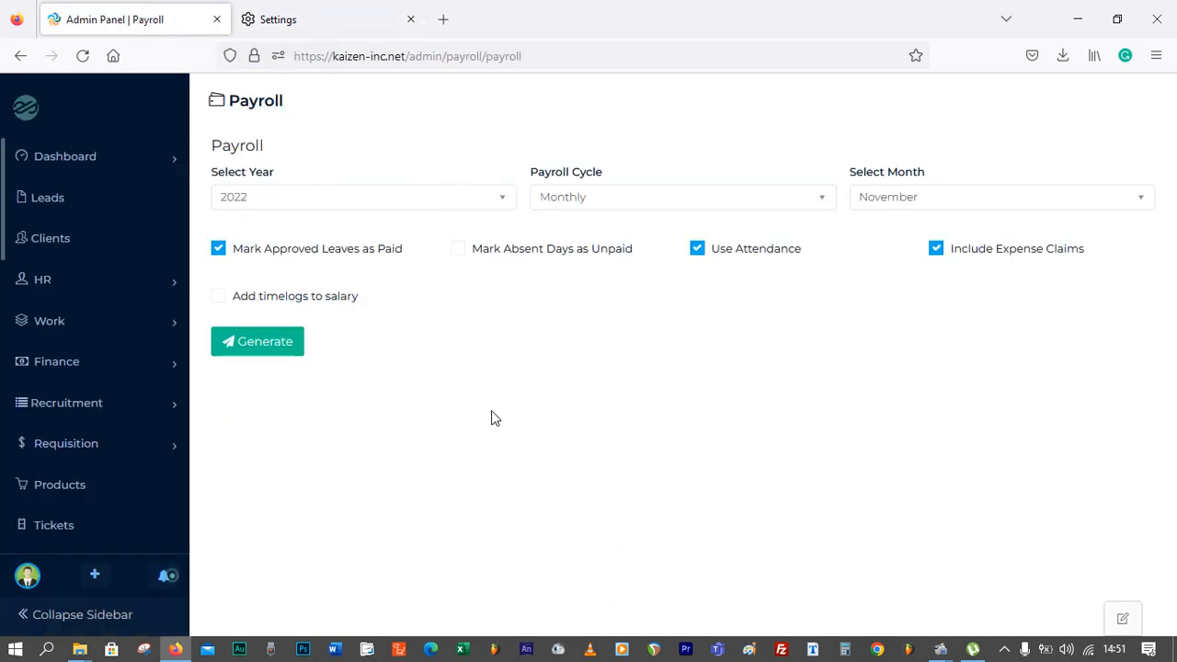
key("F5")
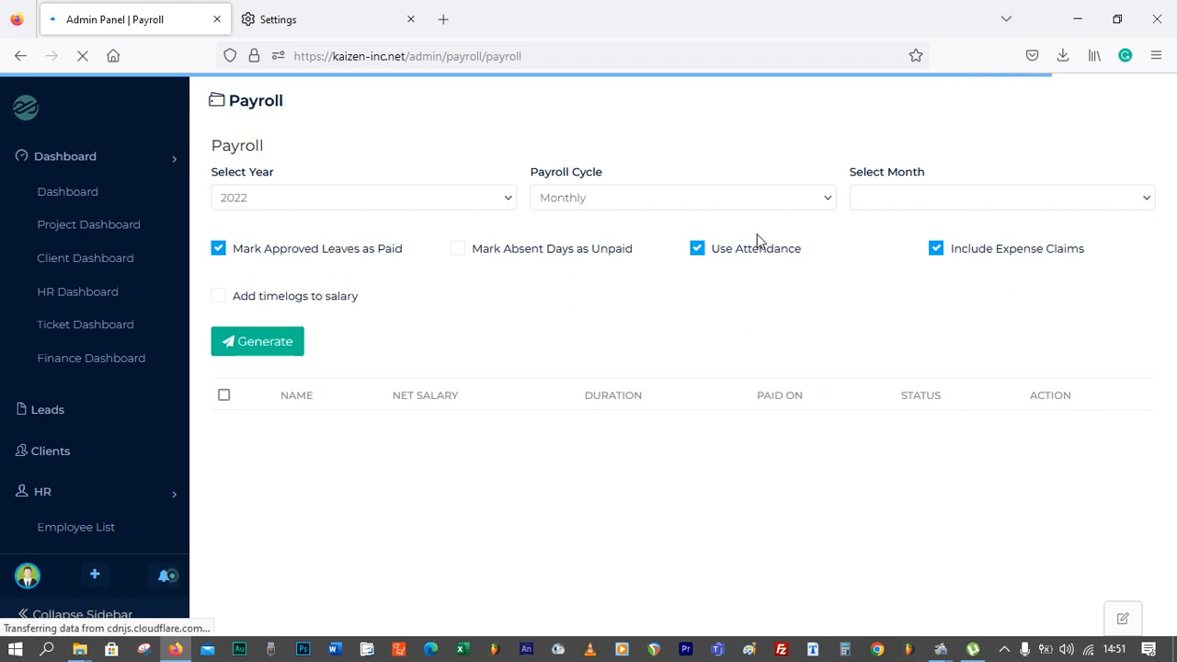
left_click(683, 205)
left_click(738, 197)
left_click(954, 200)
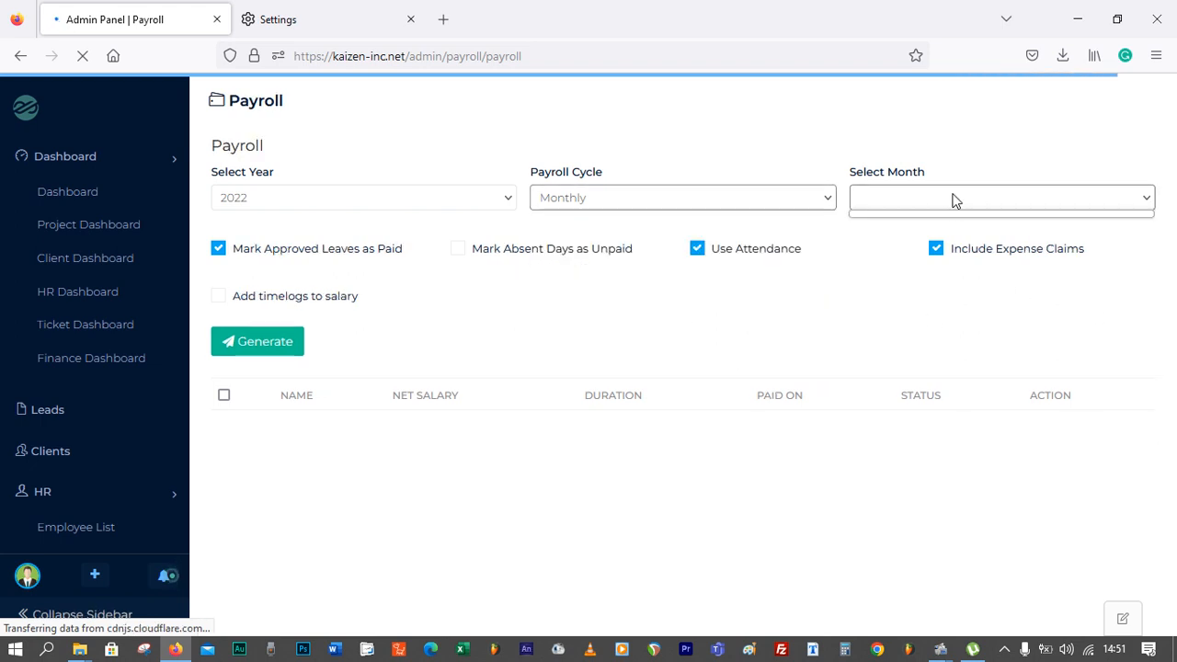
left_click(903, 145)
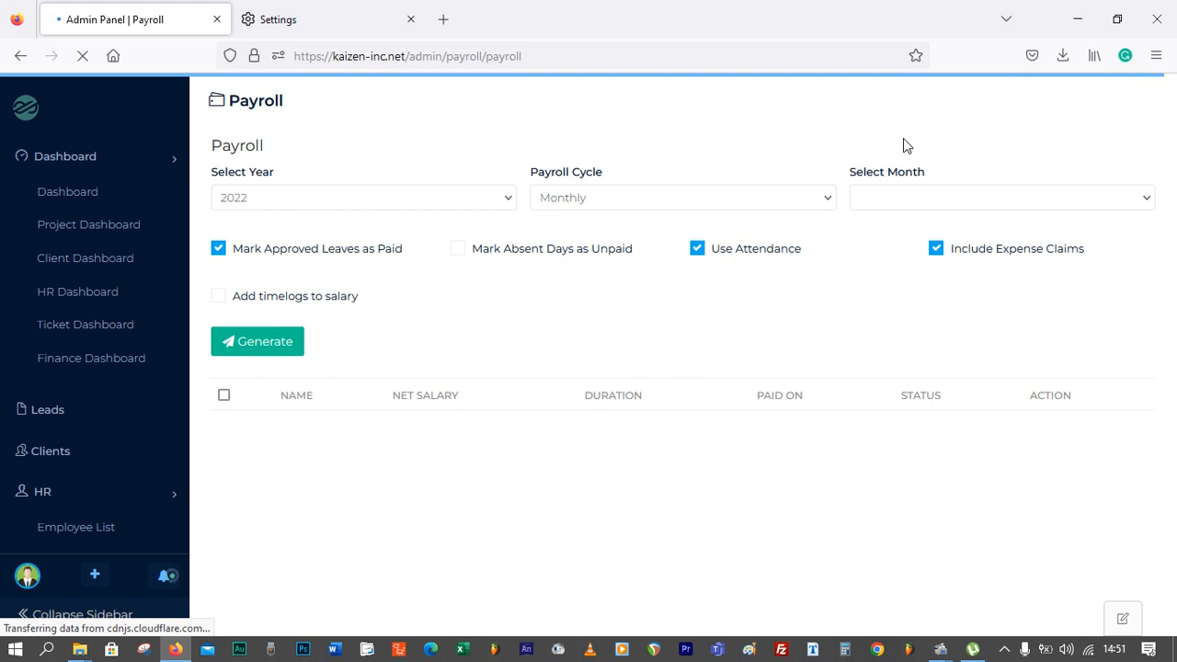
left_click(905, 203)
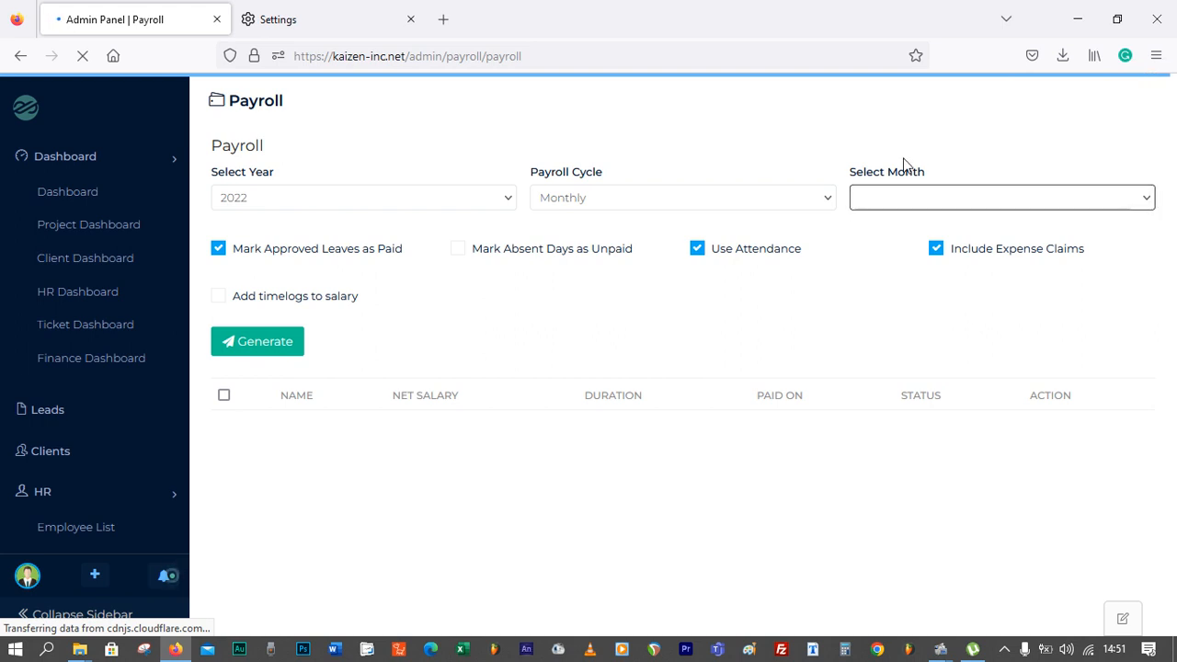
left_click(938, 196)
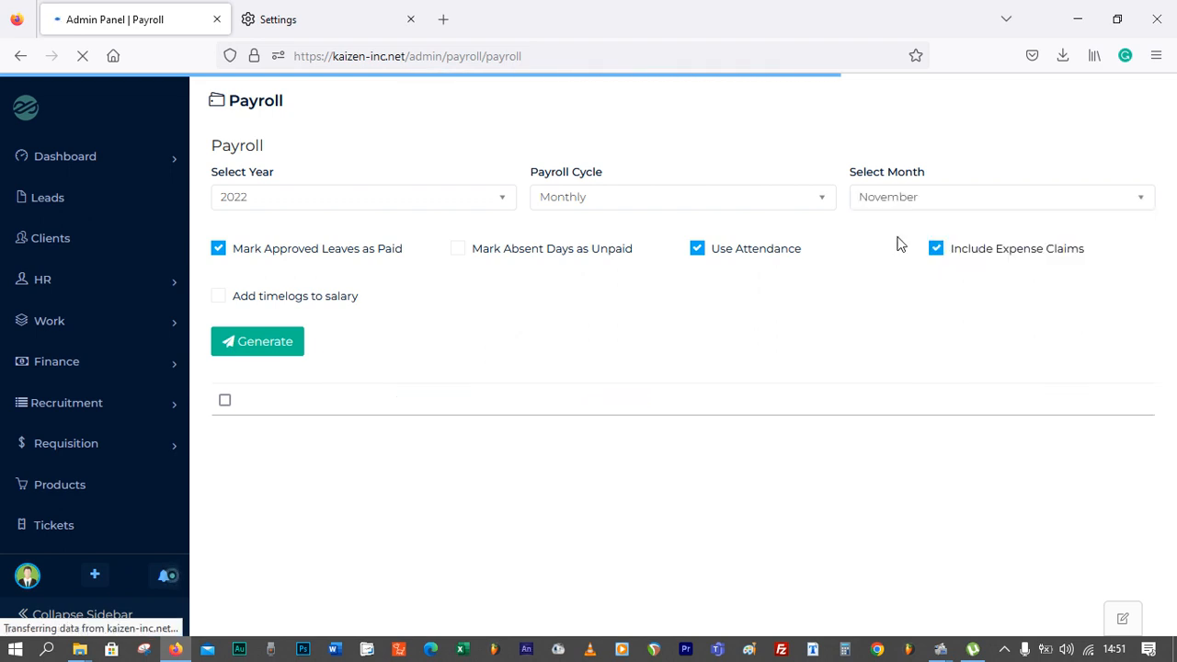
left_click(896, 198)
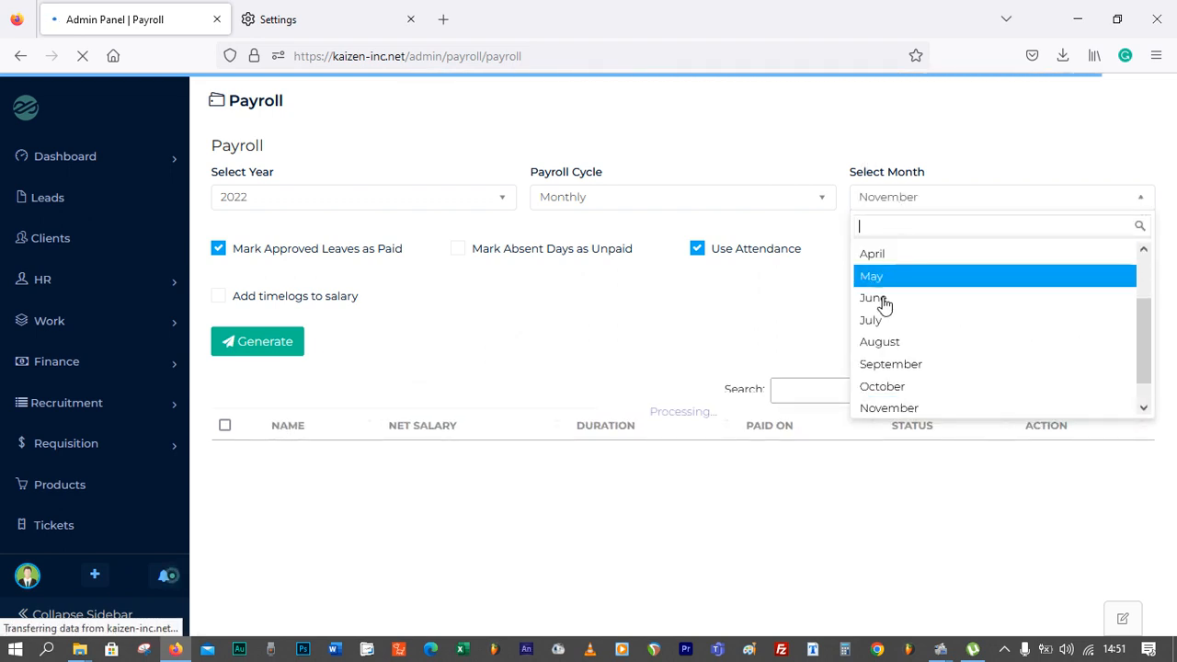
left_click(888, 407)
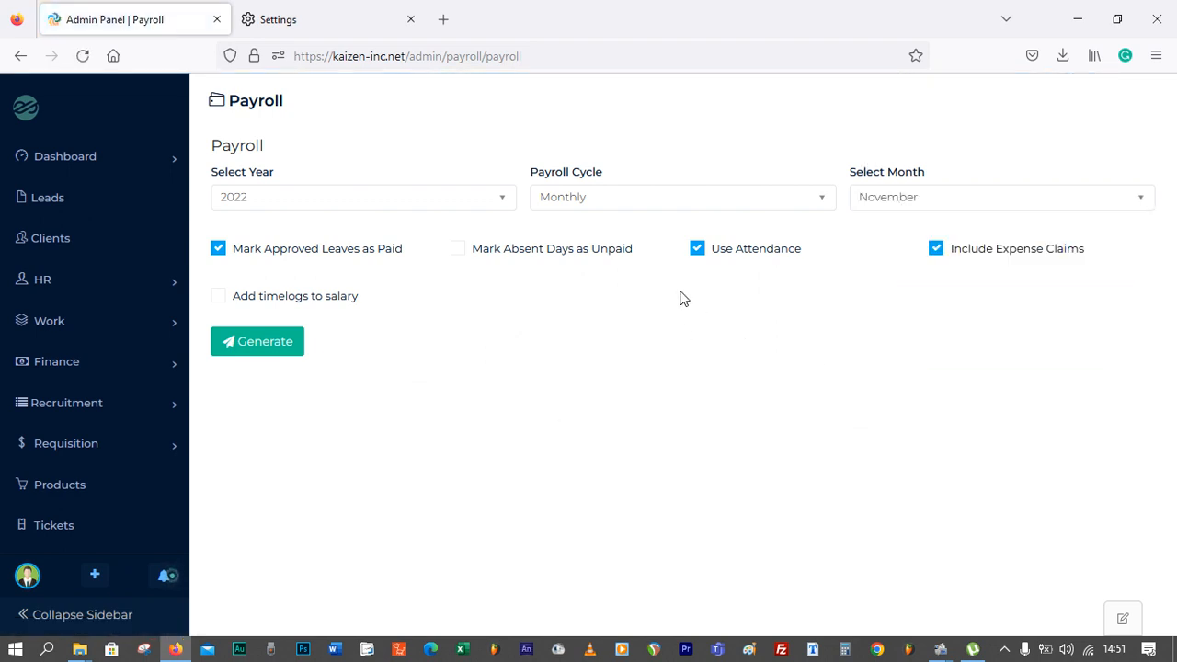
Generate the November 2022 monthly payroll with Use Attendance and Mark Approved Leaves as Paid unchecked
left_click(698, 256)
left_click(219, 249)
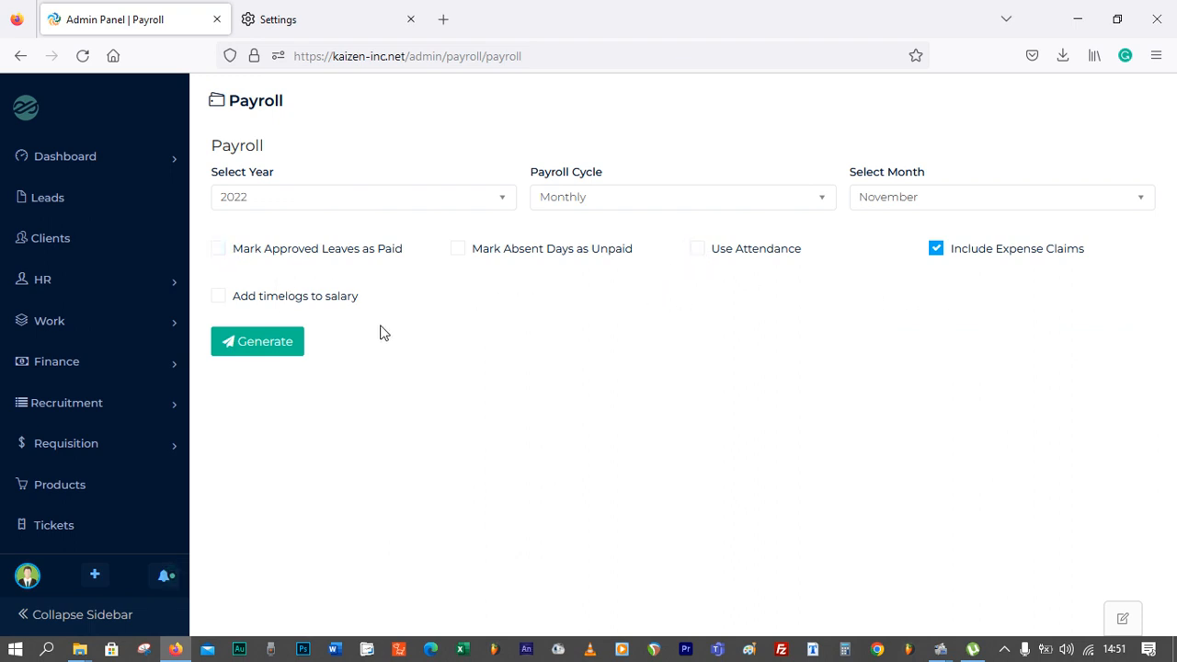
left_click(279, 351)
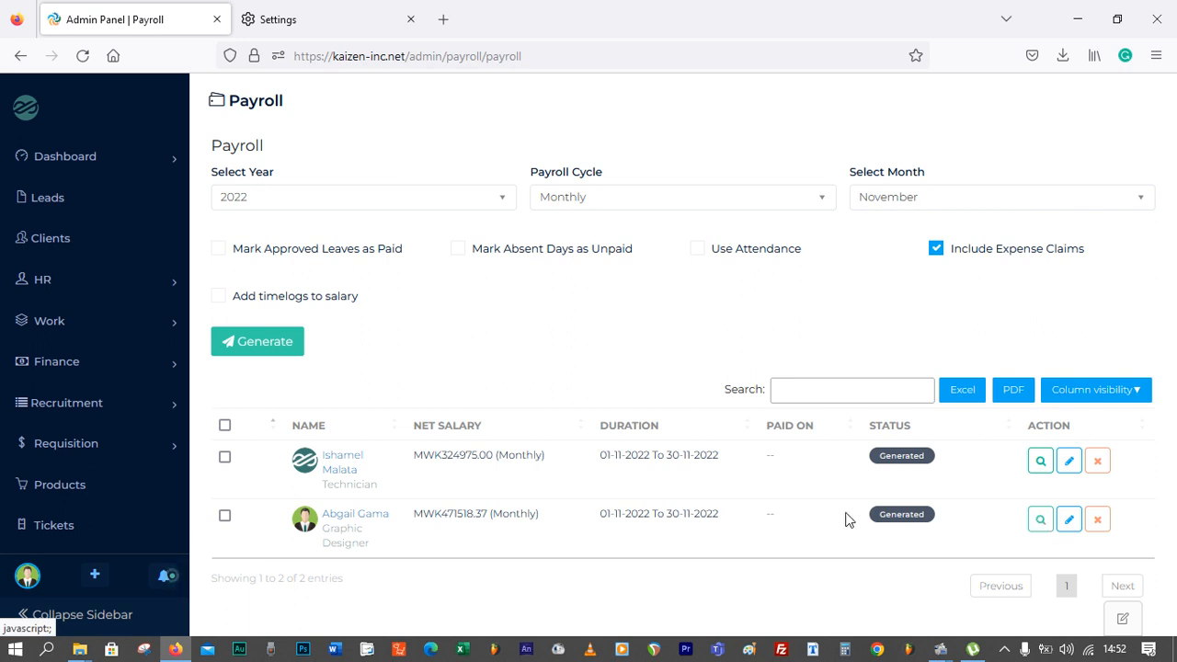
Mark all November payroll records as Paid via Bank Transfer, adding the amount to expenses, with shift set to None
left_click(225, 426)
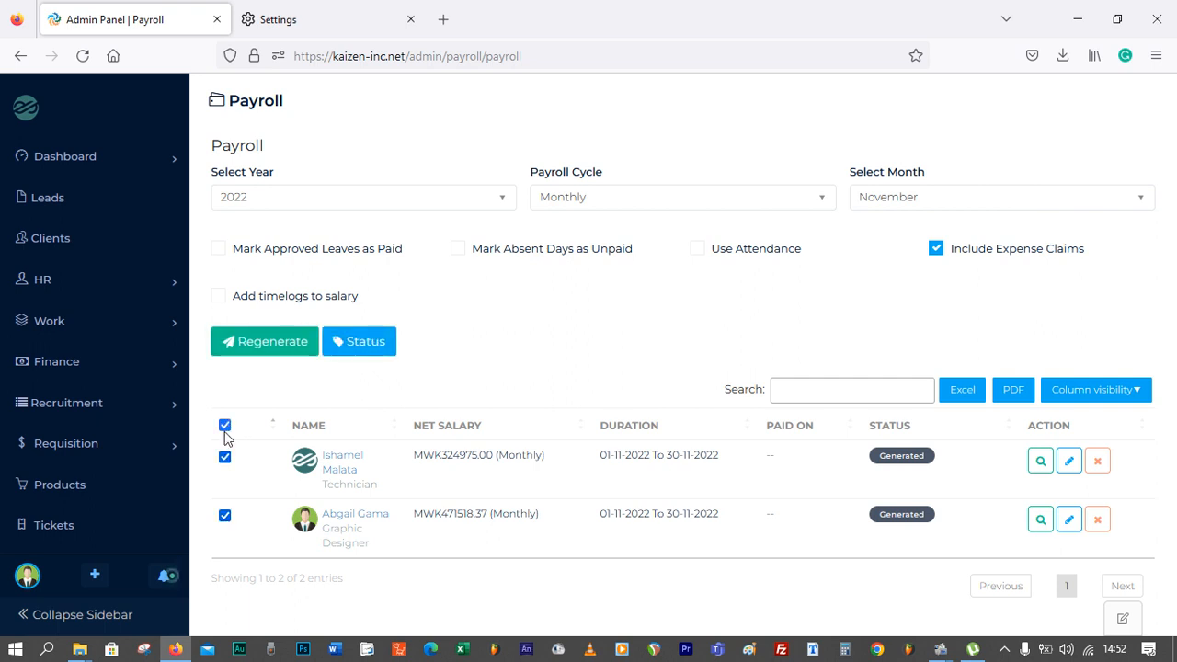
left_click(369, 347)
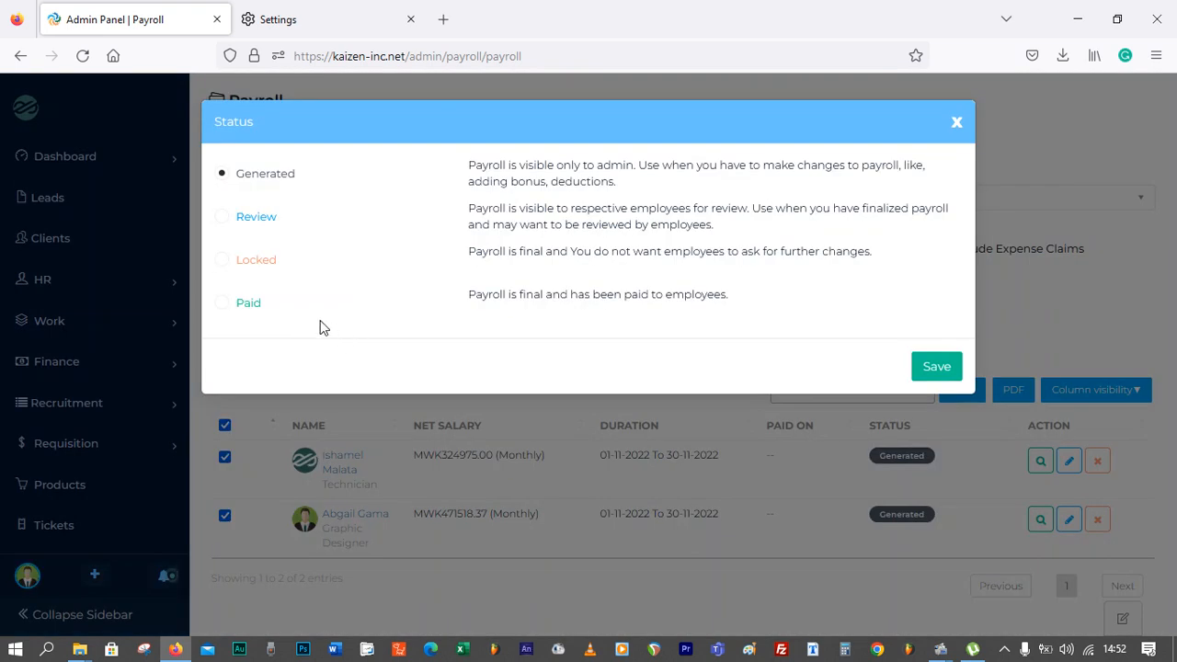
left_click(231, 309)
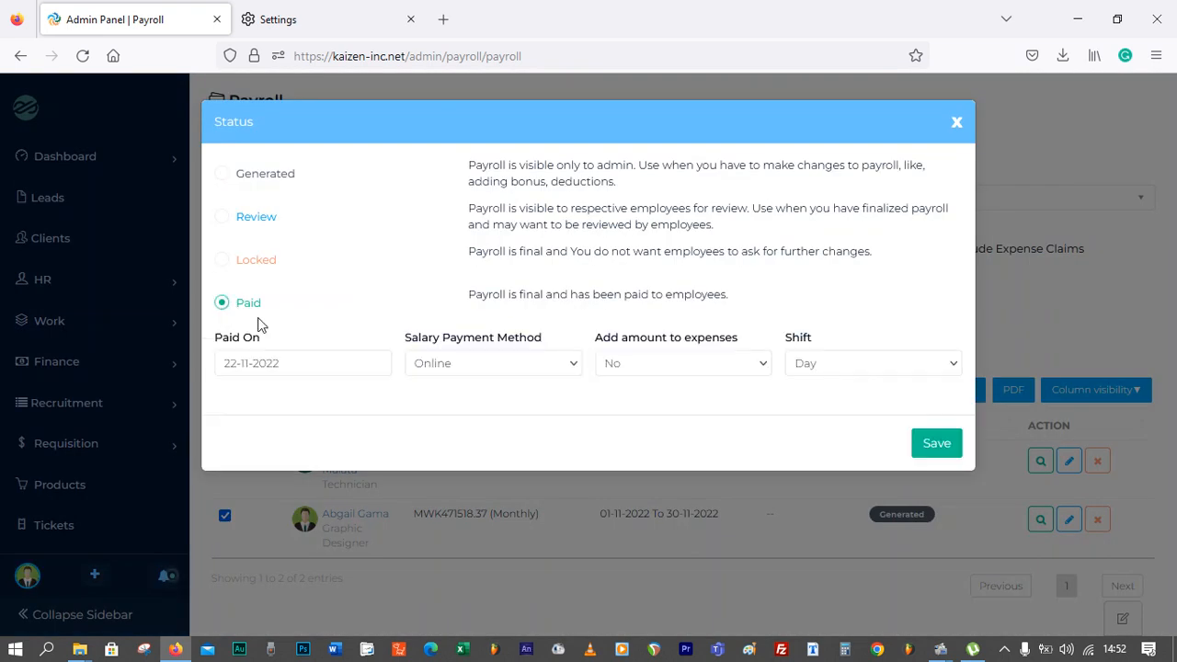
left_click(514, 371)
left_click(517, 411)
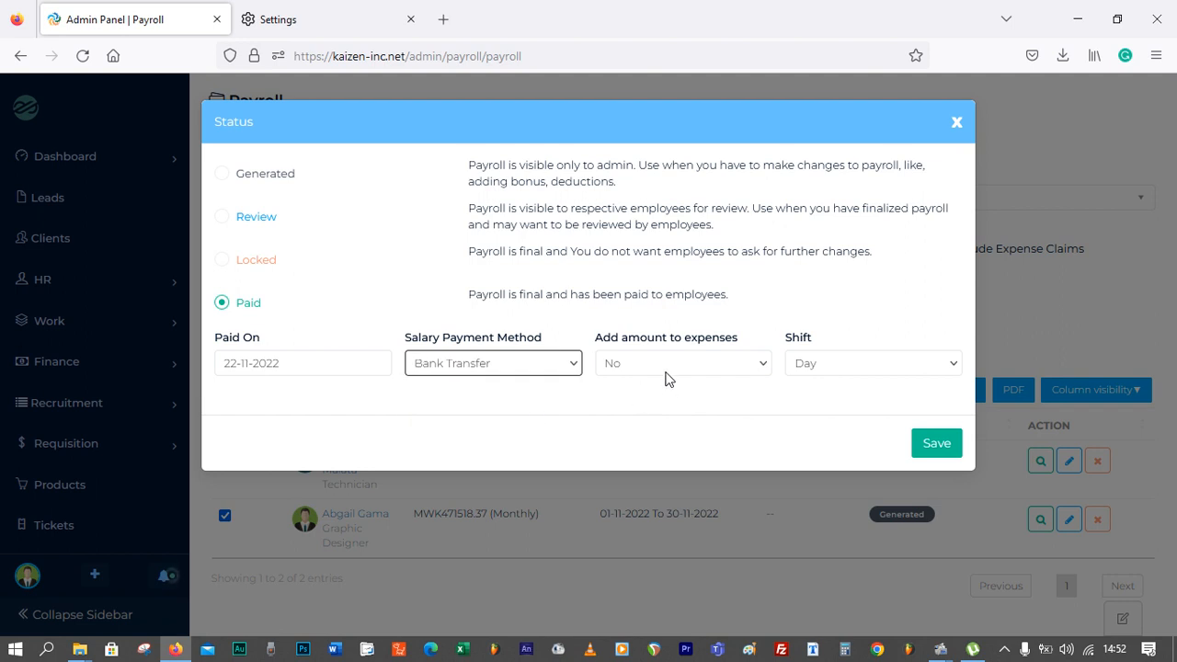
left_click(672, 365)
left_click(678, 412)
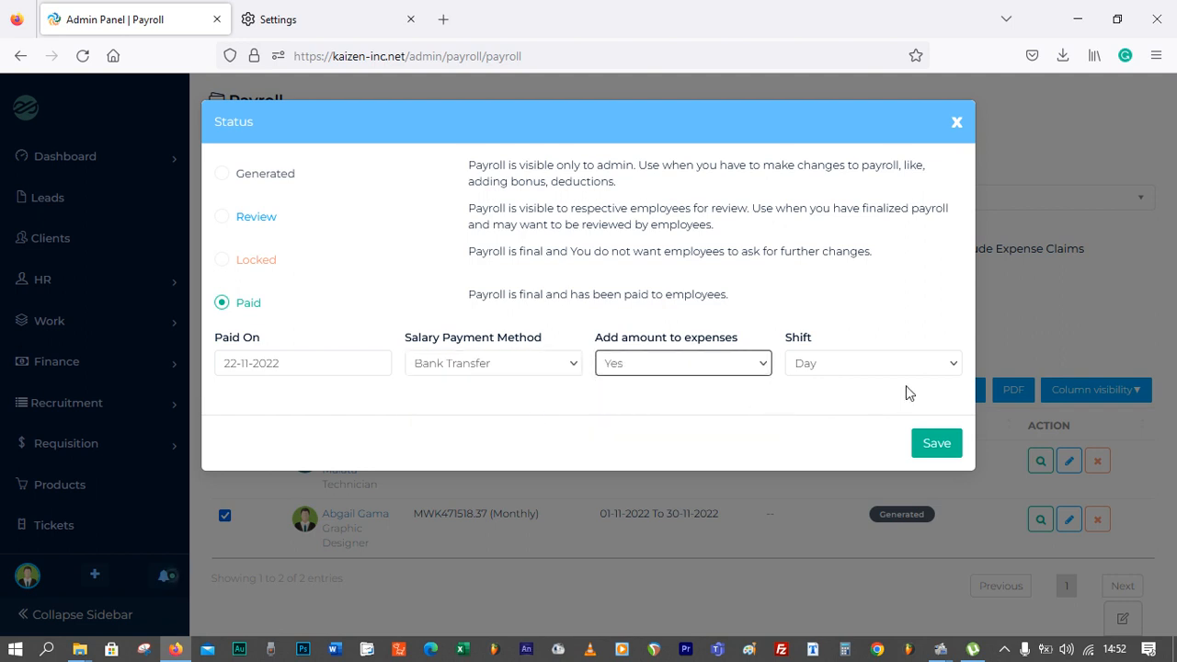
left_click(852, 365)
left_click(852, 430)
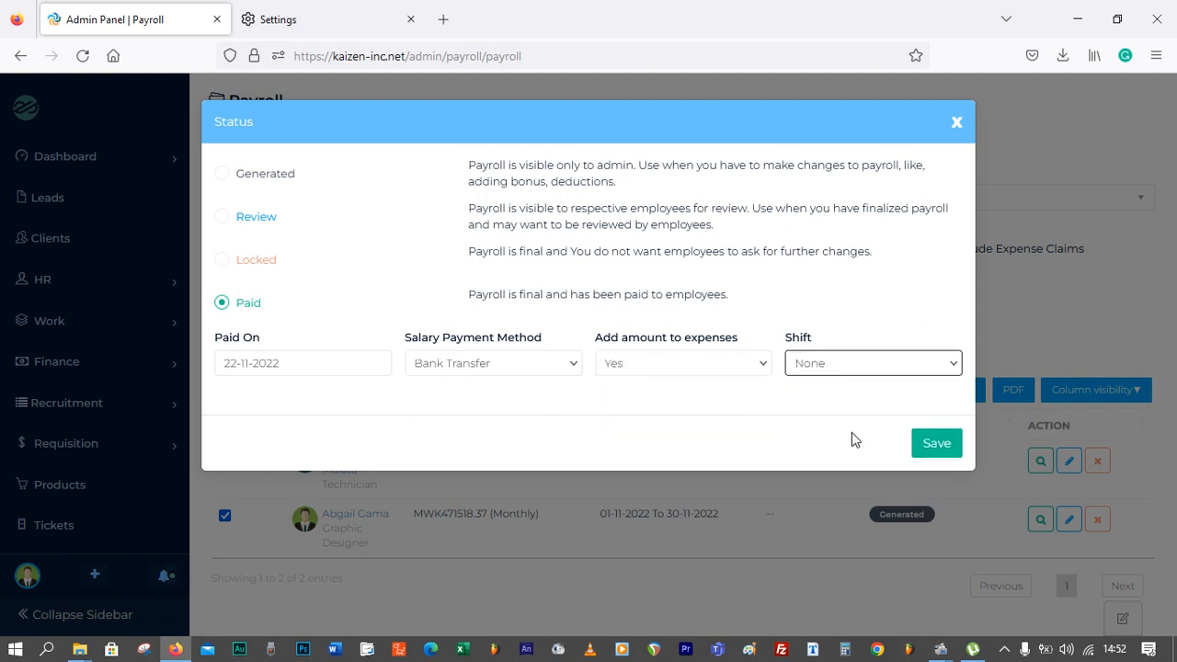
left_click(937, 448)
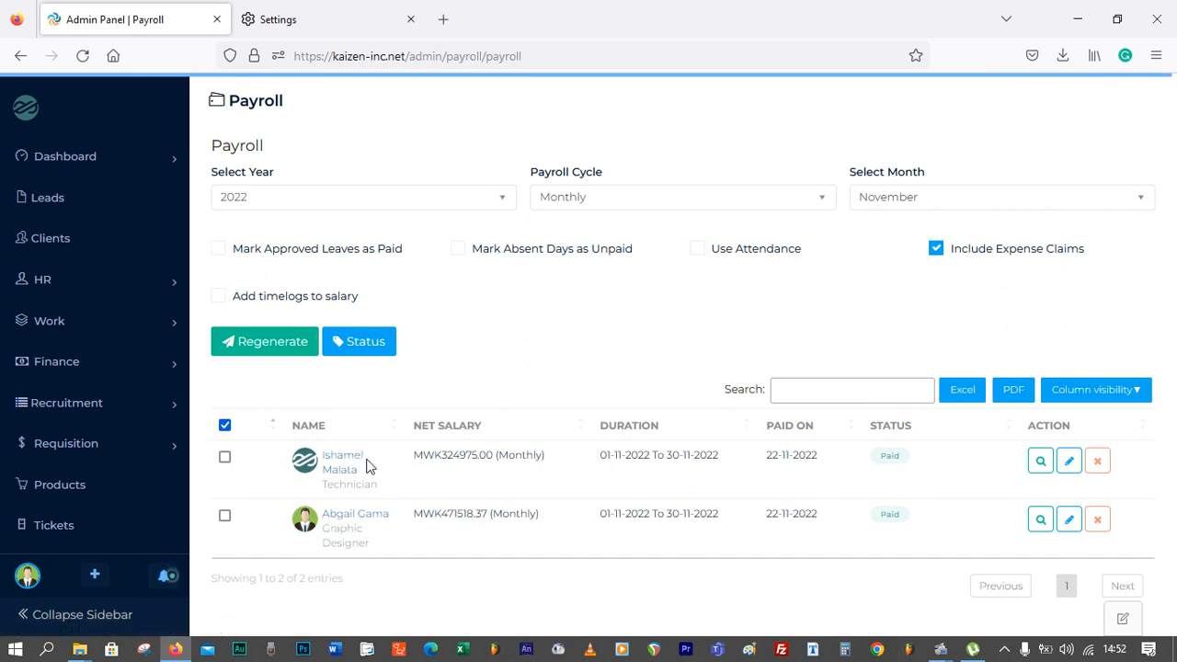
Review the first employee's November payslip, then clear the row selection
left_click(1040, 461)
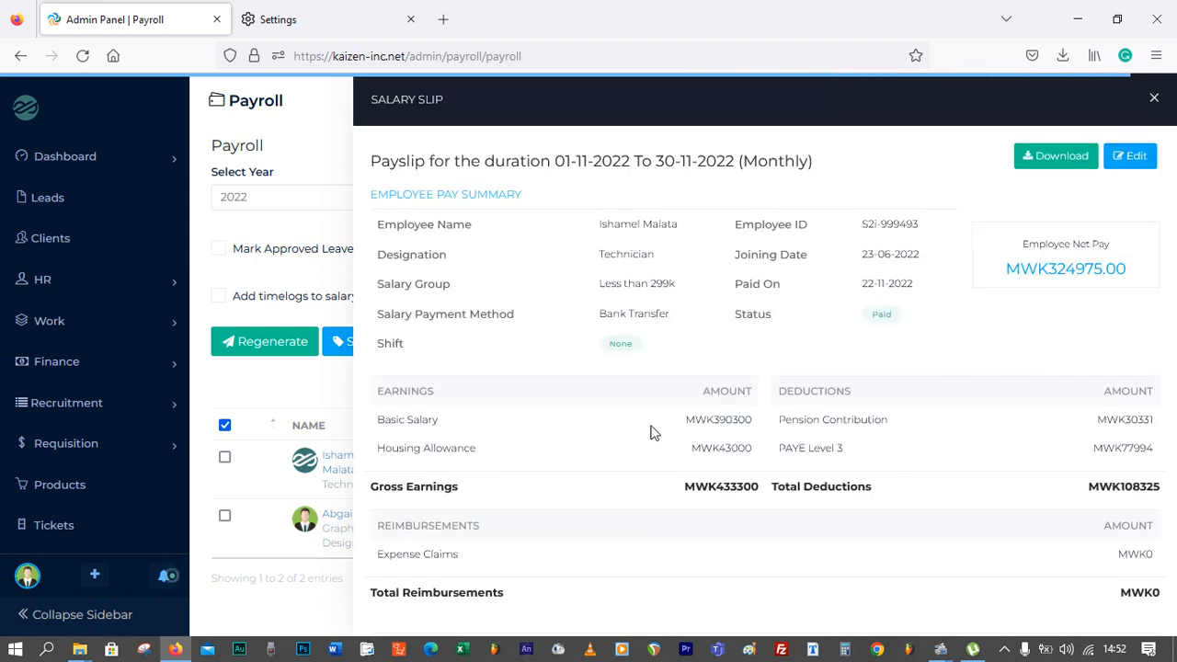
left_click(1153, 97)
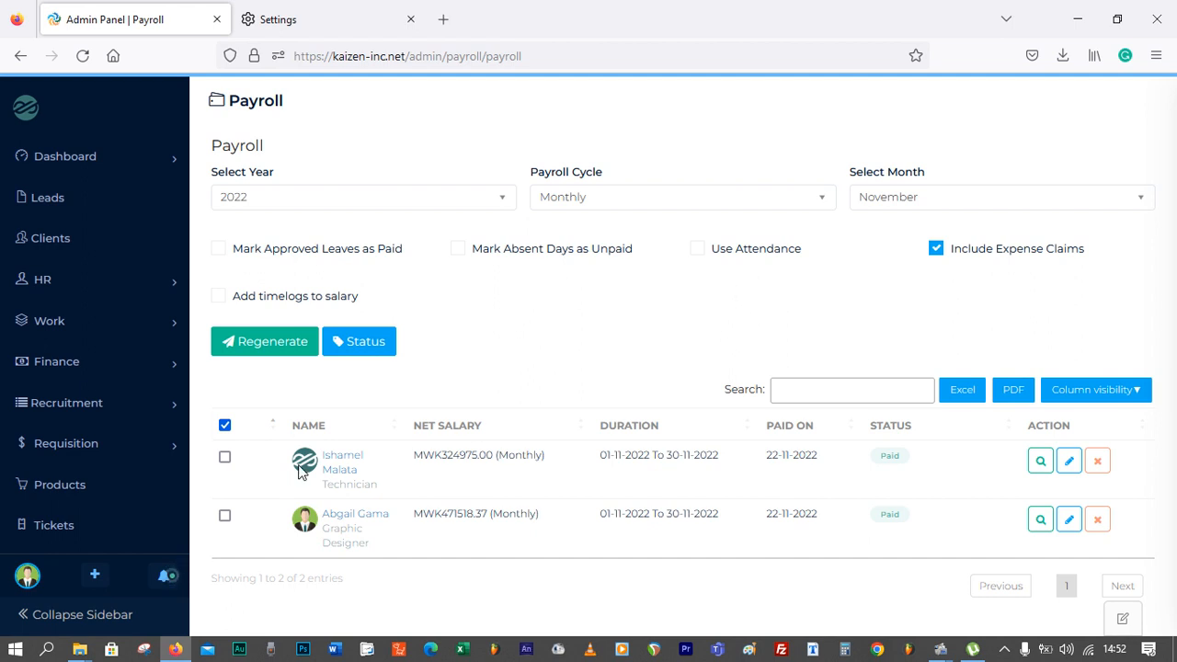
left_click(241, 425)
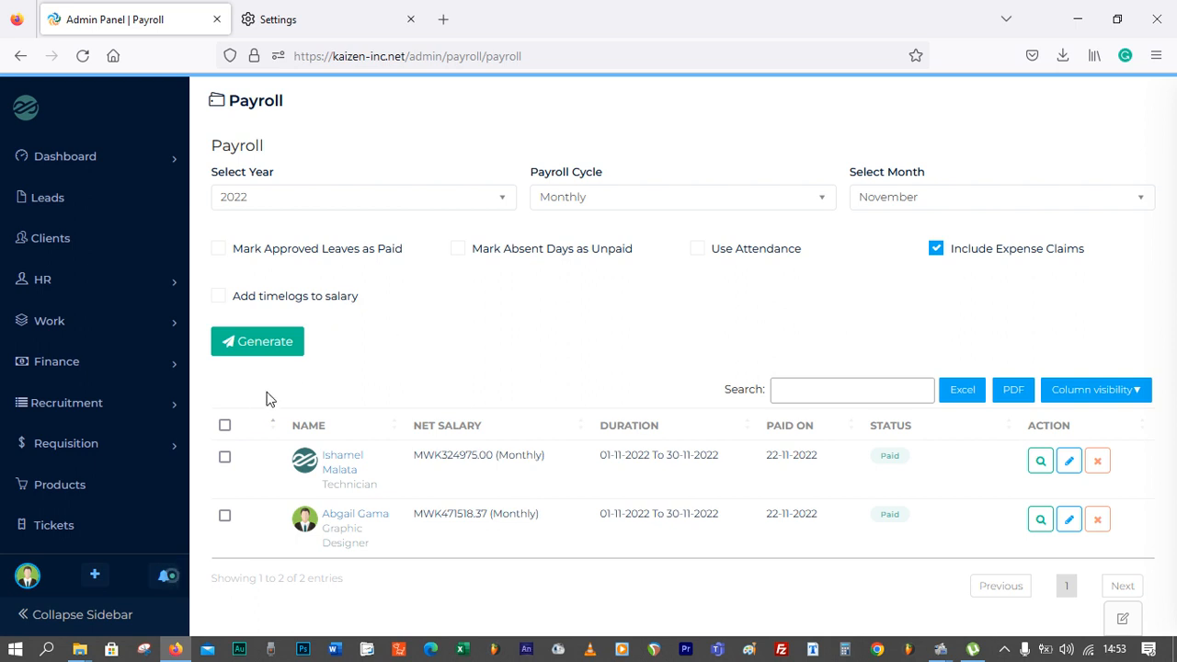
Open the payroll settings and browse the list of salary components
scroll(150, 433, "down", 5)
scroll(66, 494, "down", 3)
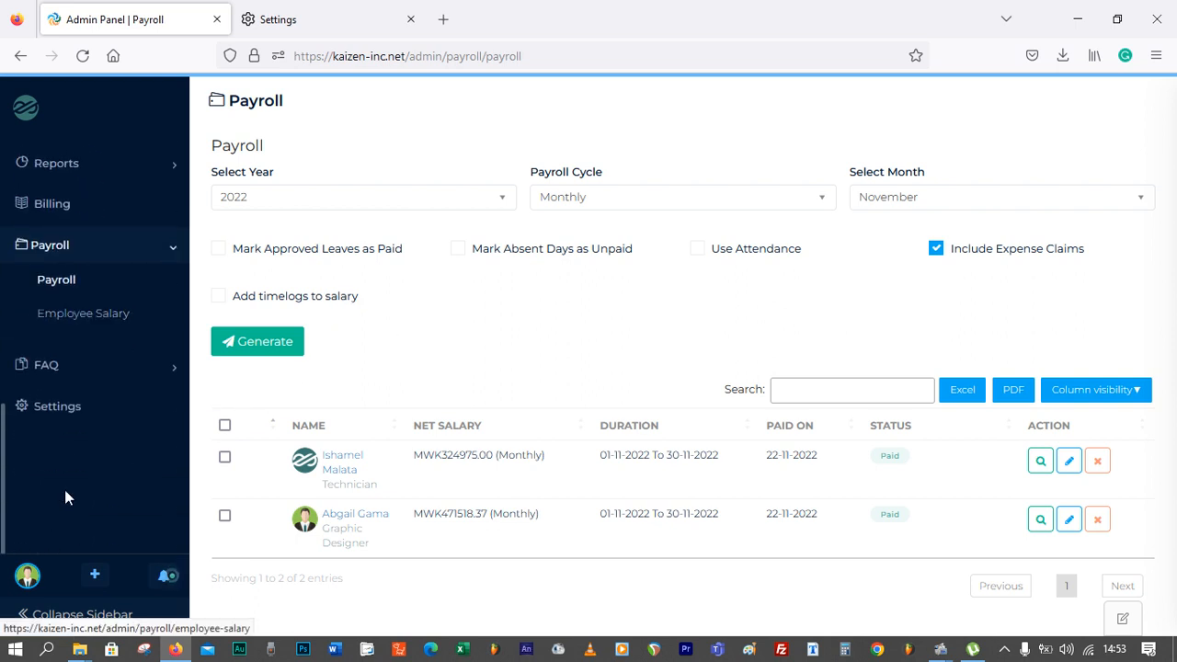
left_click(57, 410)
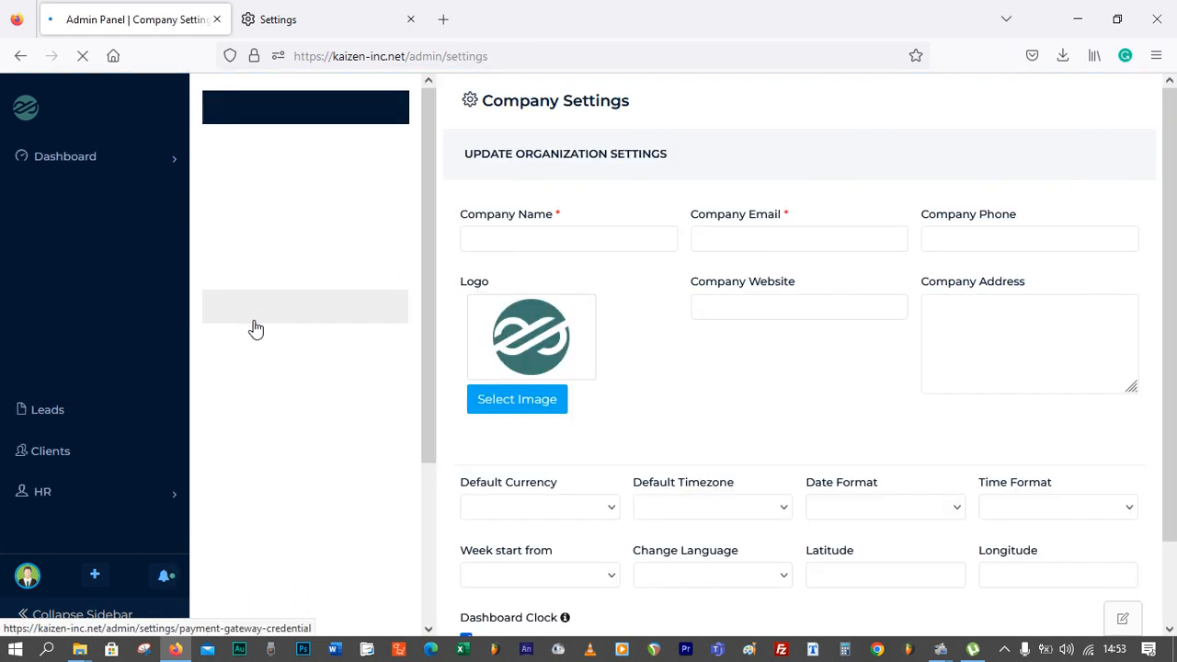
scroll(266, 343, "down", 4)
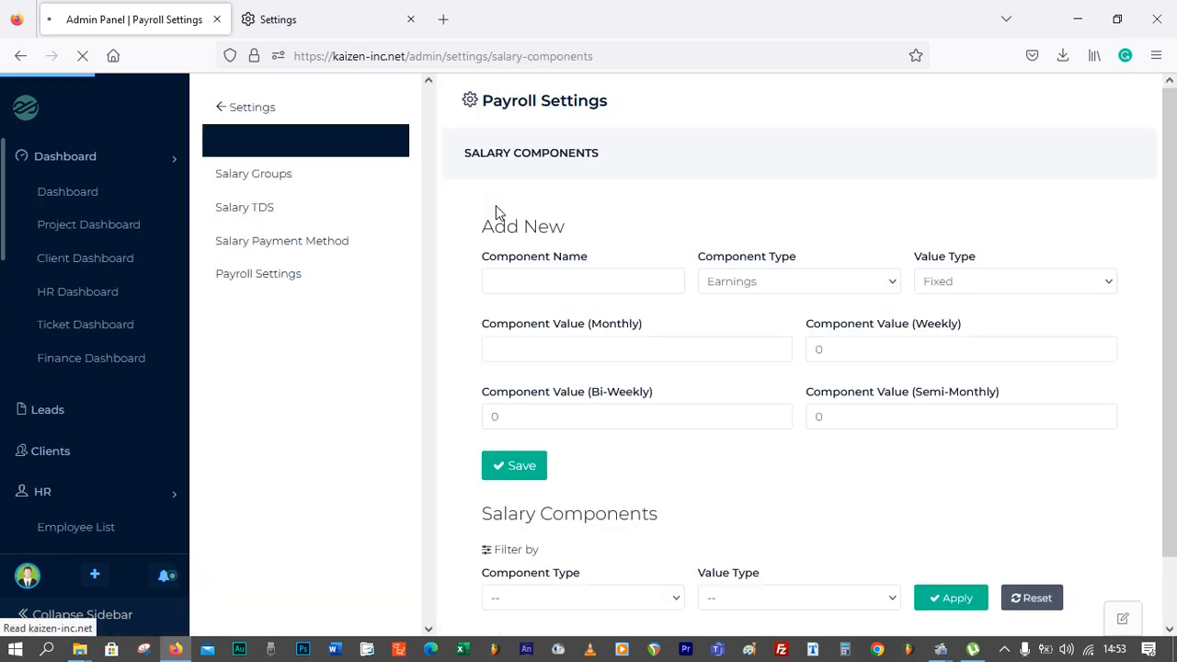
scroll(550, 464, "down", 3)
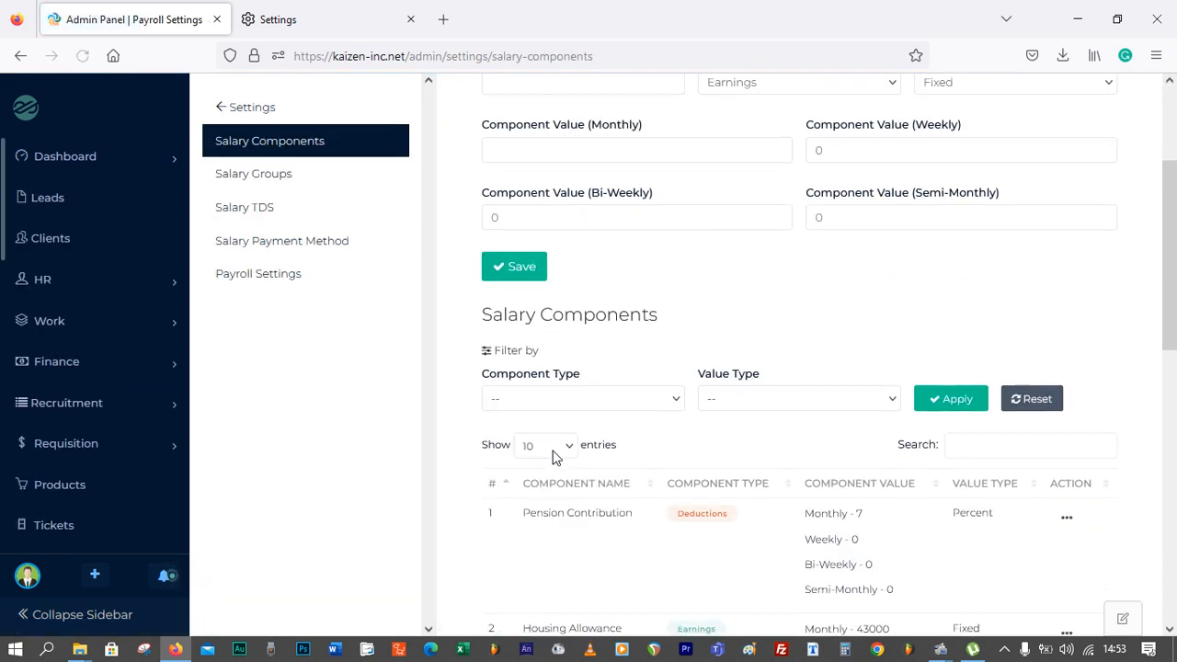
scroll(552, 457, "down", 1)
scroll(552, 457, "up", 2)
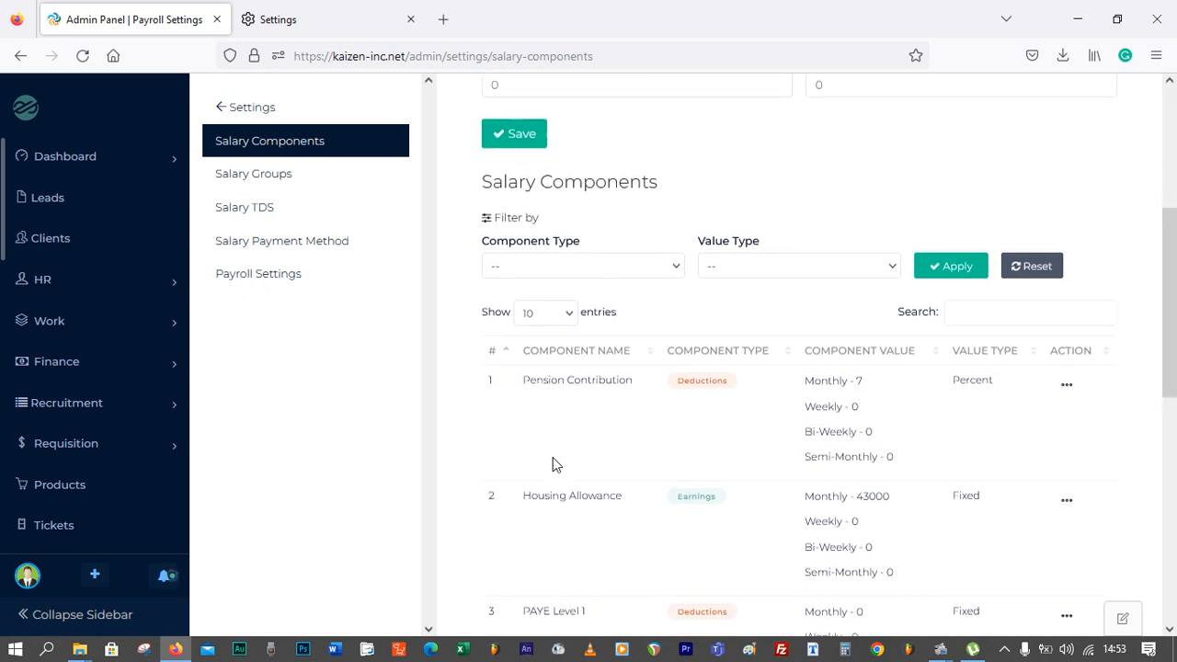
scroll(548, 455, "up", 3)
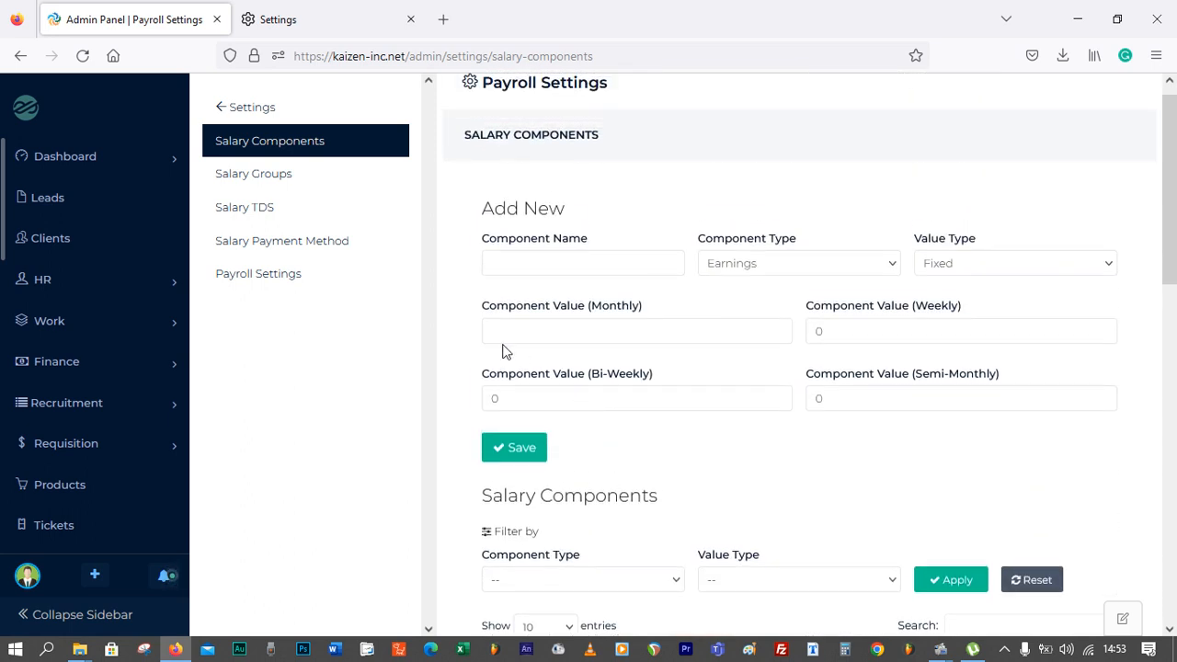
Open the Payroll Settings page, examine the payslip fields section, and return to the main settings
left_click(258, 181)
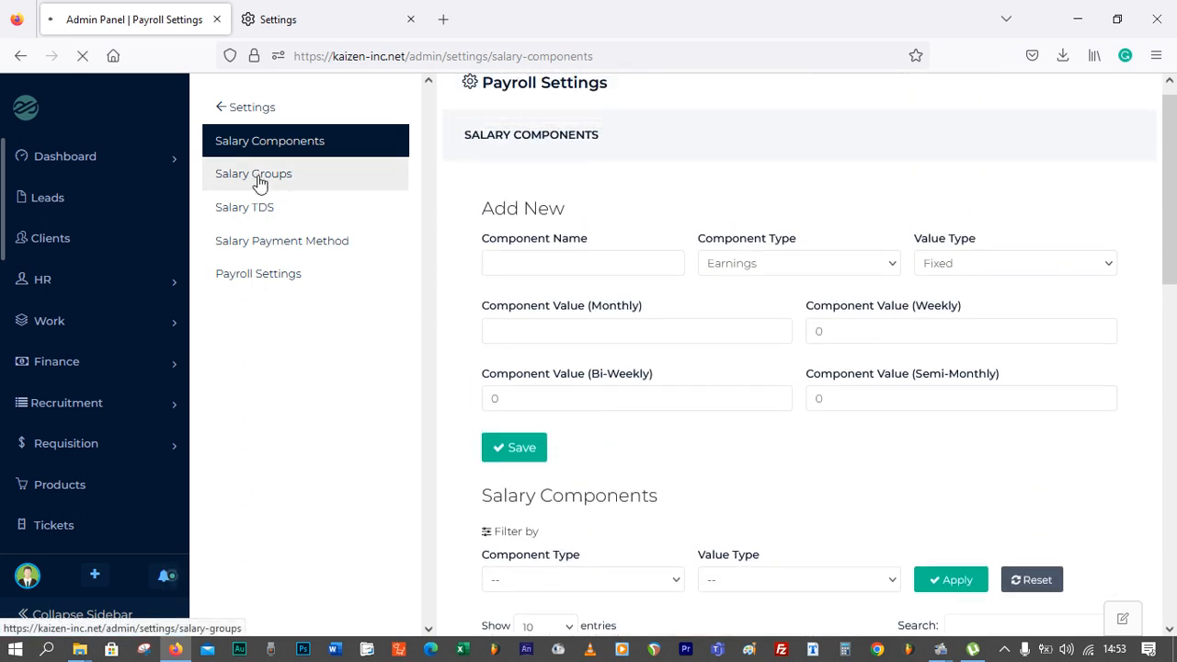
left_click(261, 286)
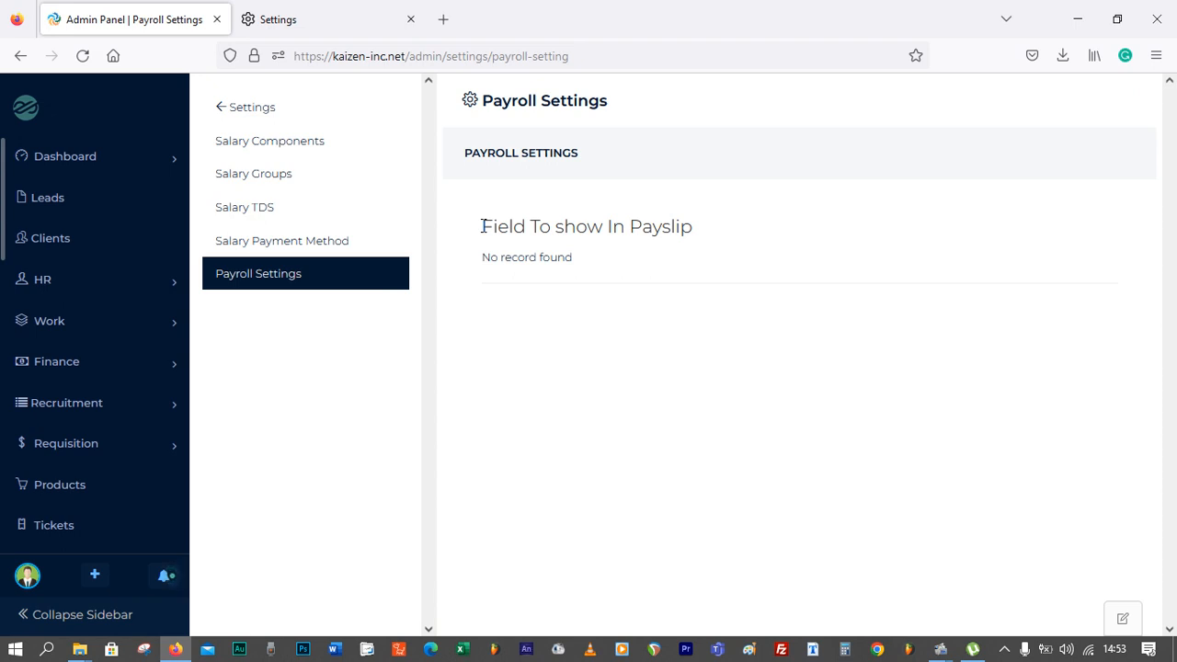
left_click_drag(481, 226, 699, 244)
left_click_drag(539, 257, 672, 263)
left_click(531, 258)
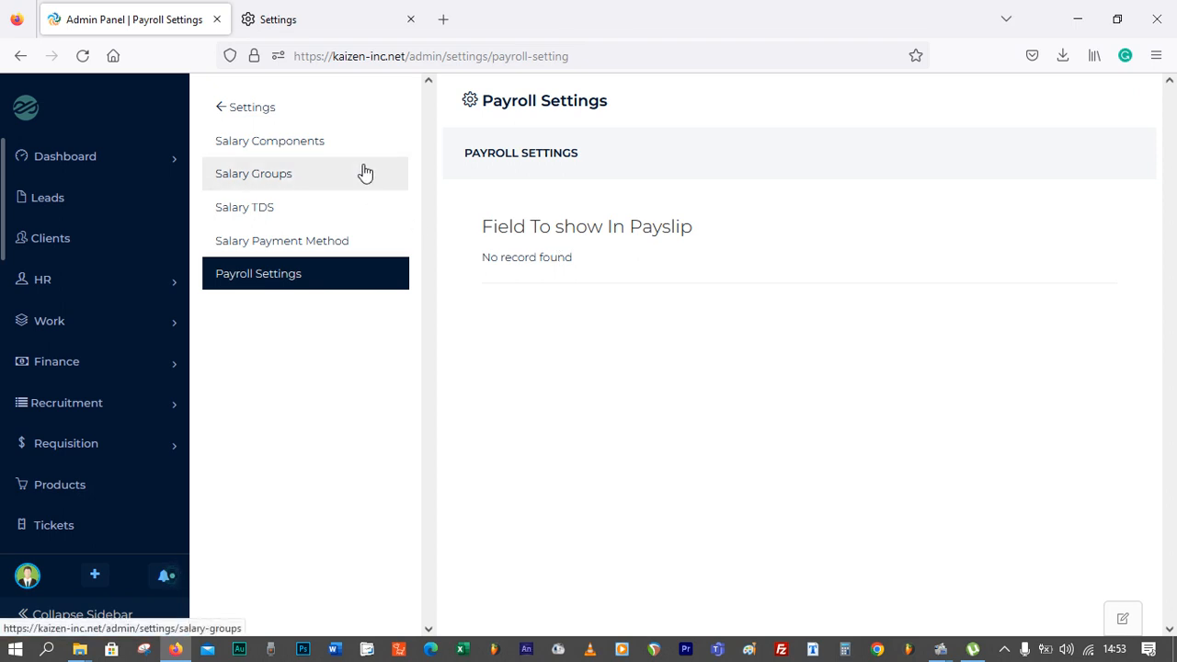
left_click(224, 114)
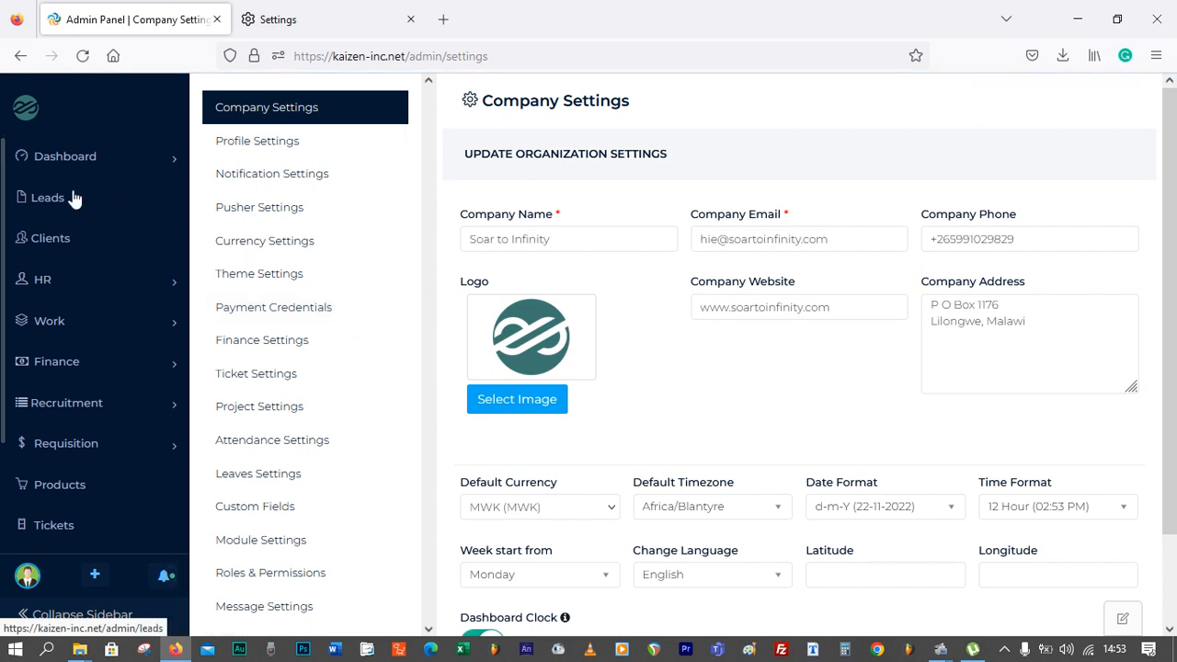
Open Finance Estimates and start creating a new estimate
scroll(75, 203, "down", 2)
scroll(75, 202, "down", 1)
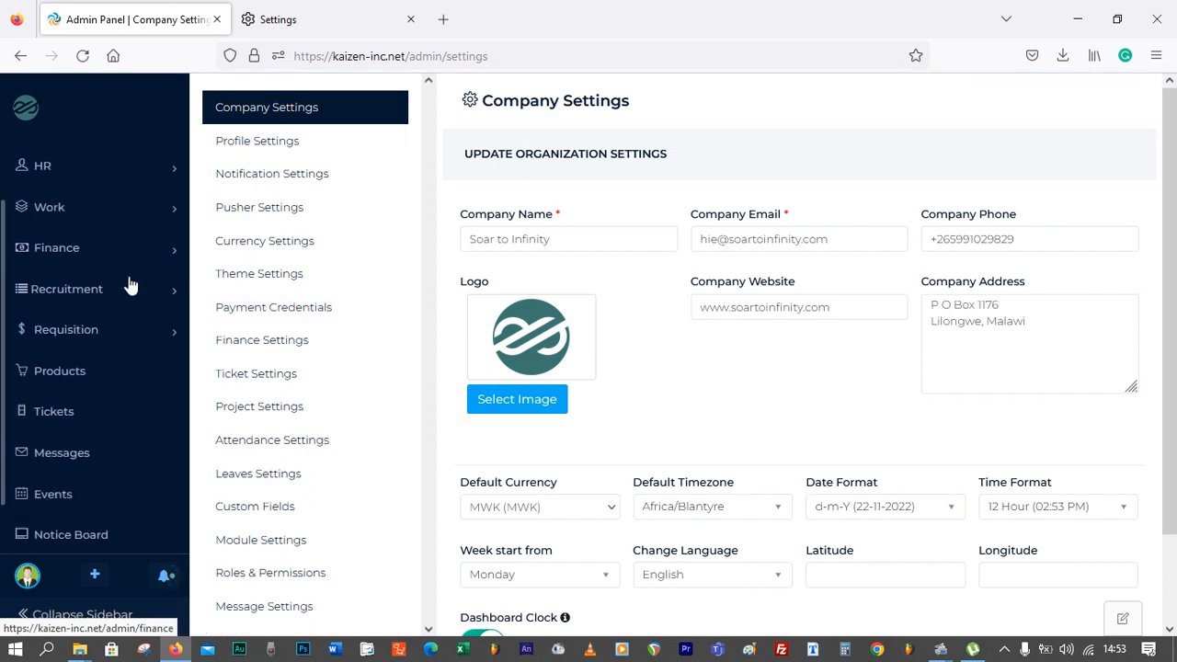
left_click(113, 259)
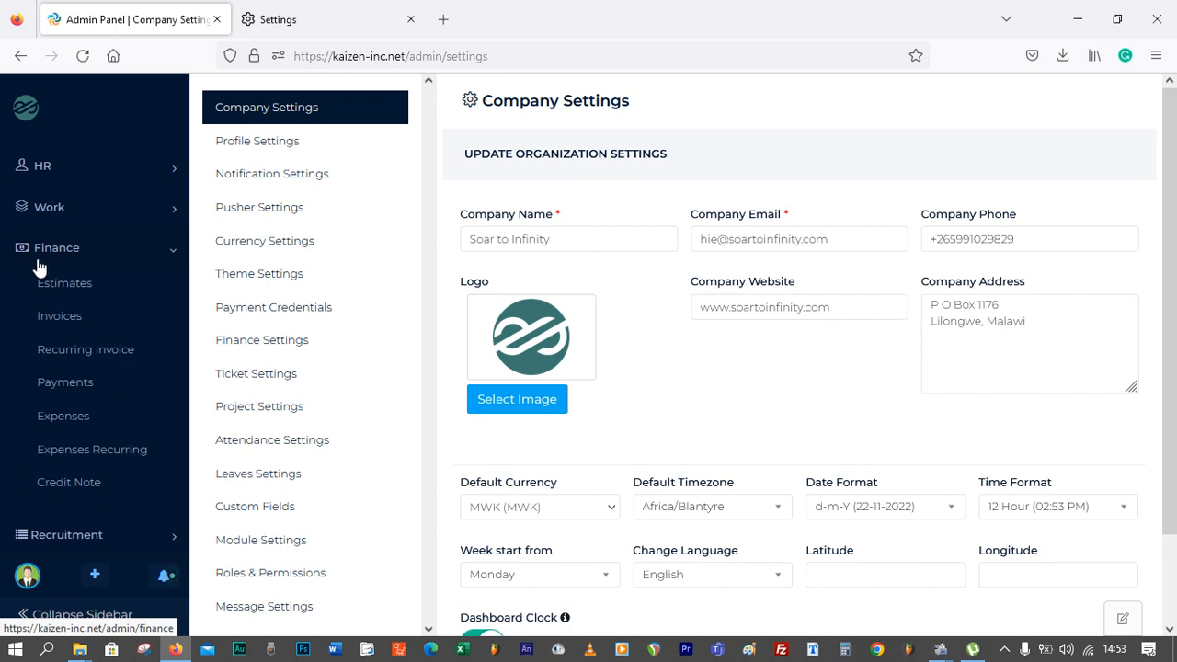
left_click(66, 287)
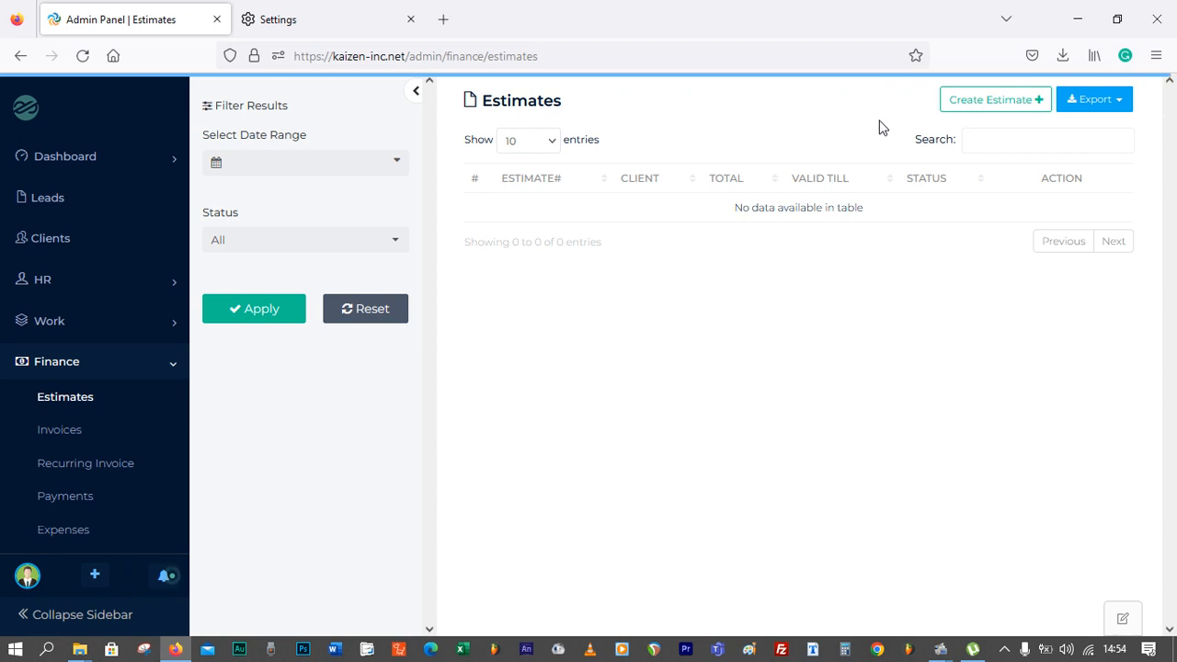
left_click(993, 115)
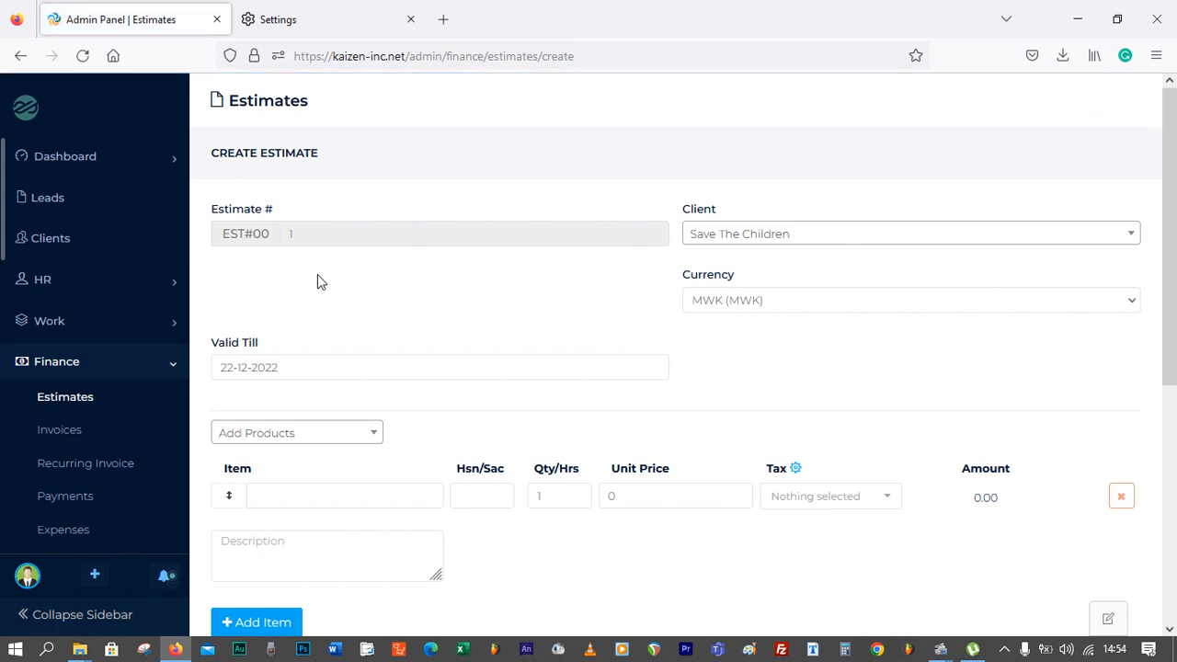
Select Save The Children as the estimate's client
left_click_drag(250, 235, 289, 236)
left_click(664, 226)
left_click(742, 237)
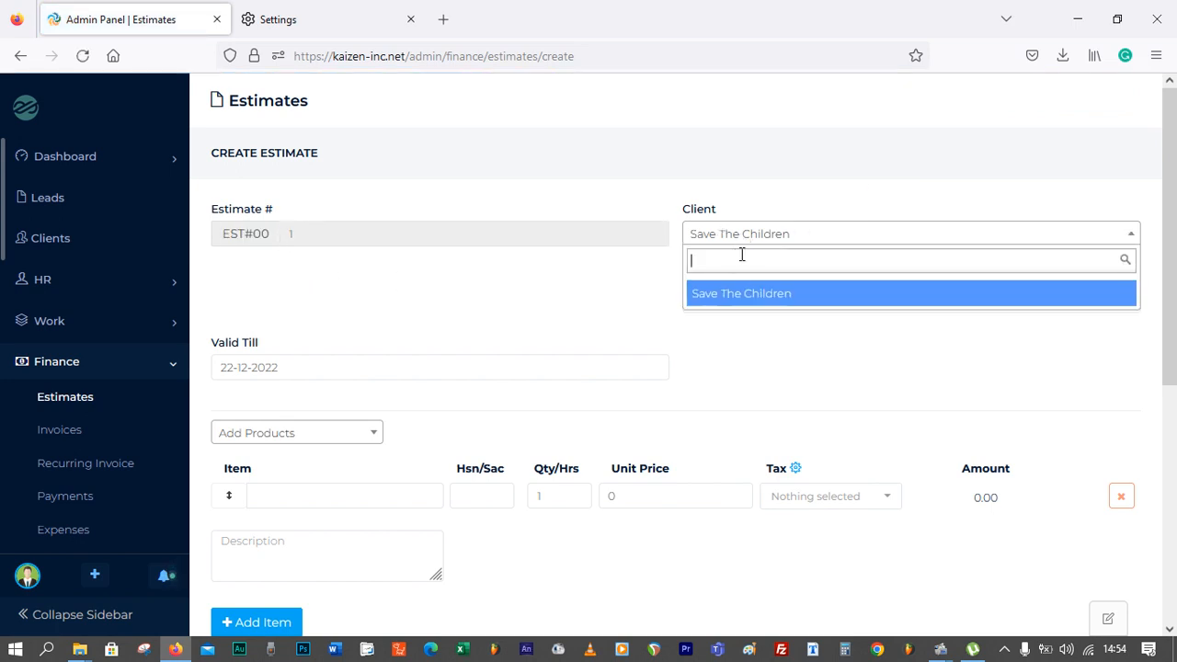
left_click(756, 191)
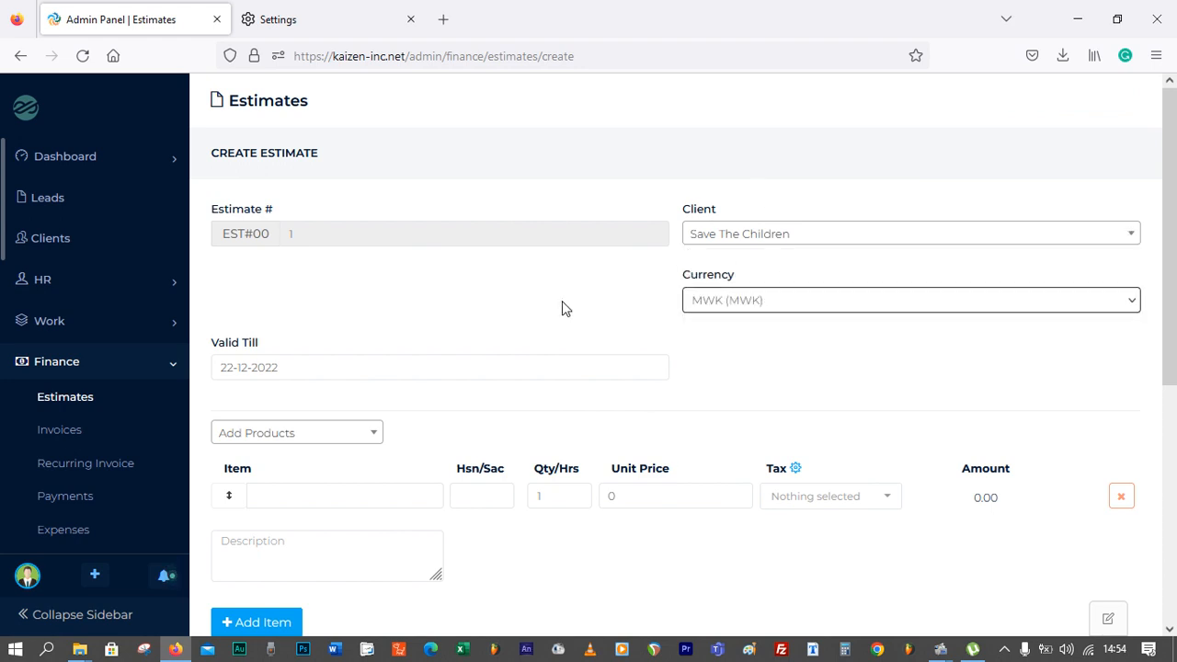
Check the product list and replace the empty item line with a fresh one
scroll(314, 366, "down", 1)
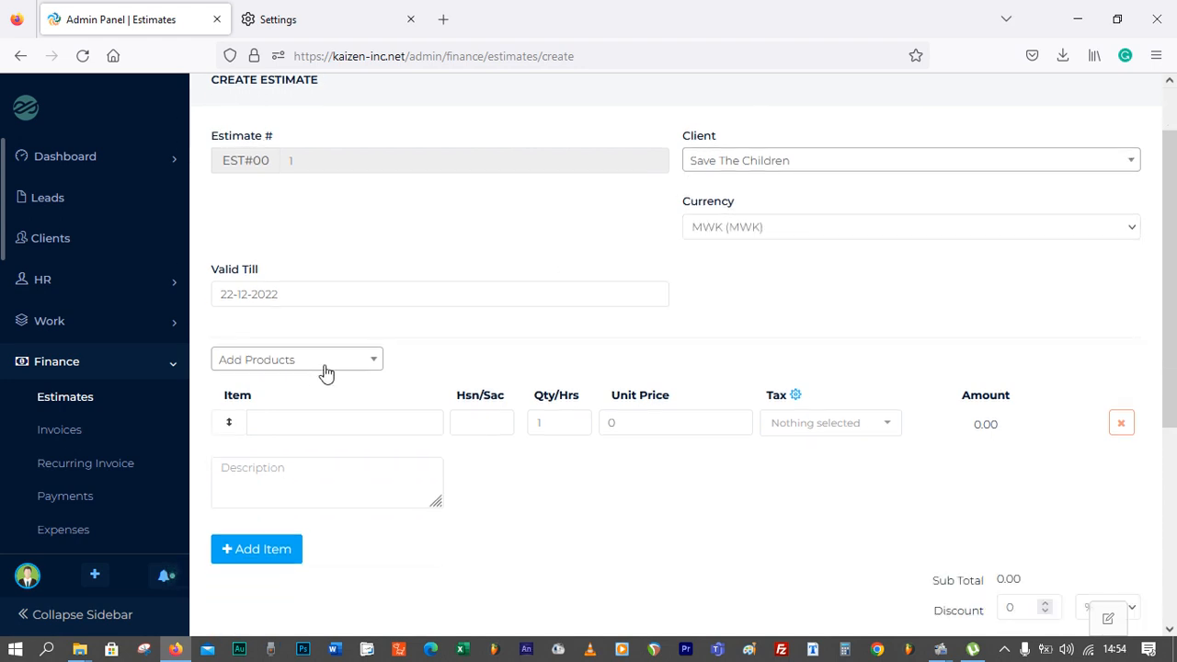
left_click(328, 368)
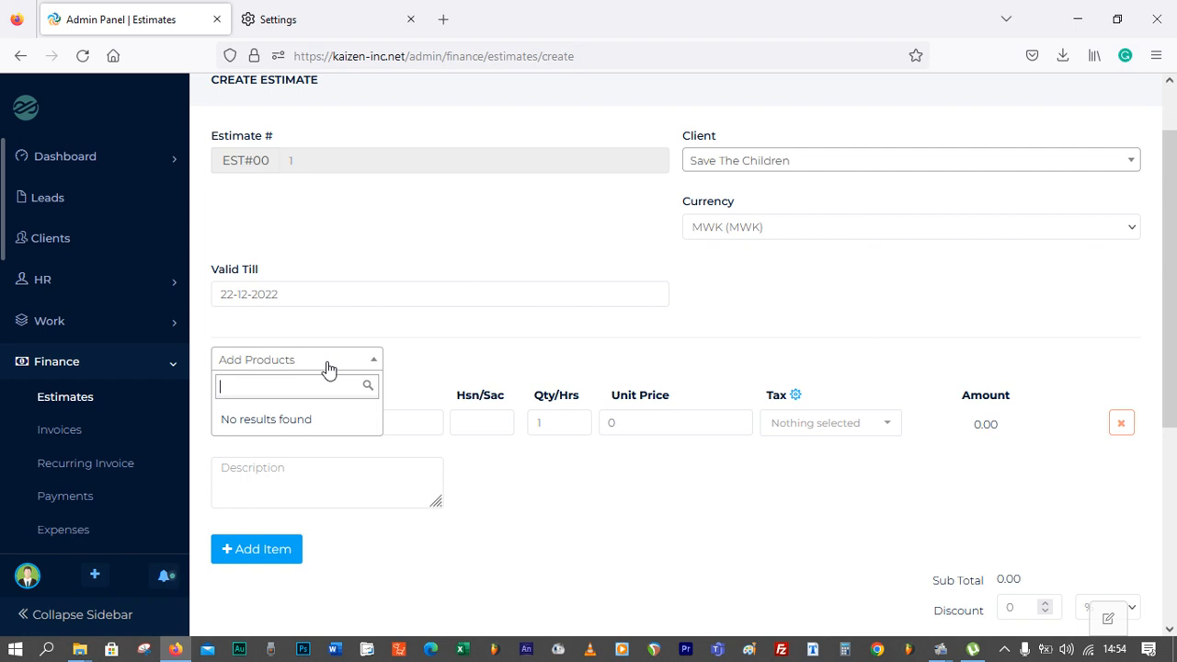
left_click(440, 359)
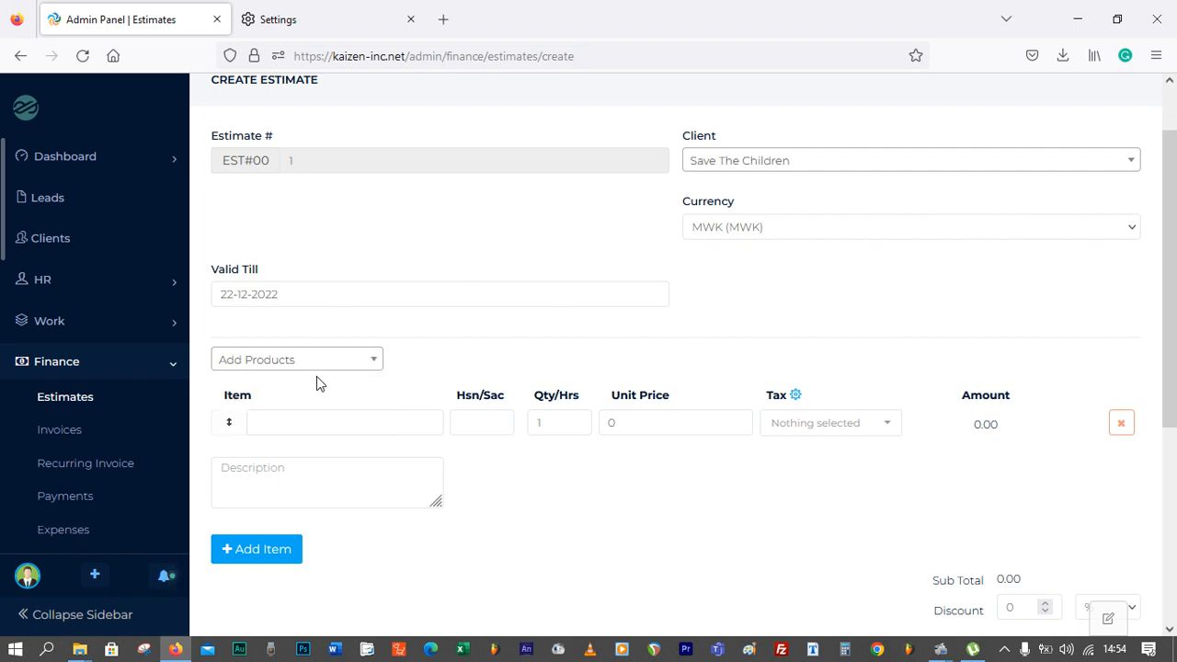
left_click(1124, 425)
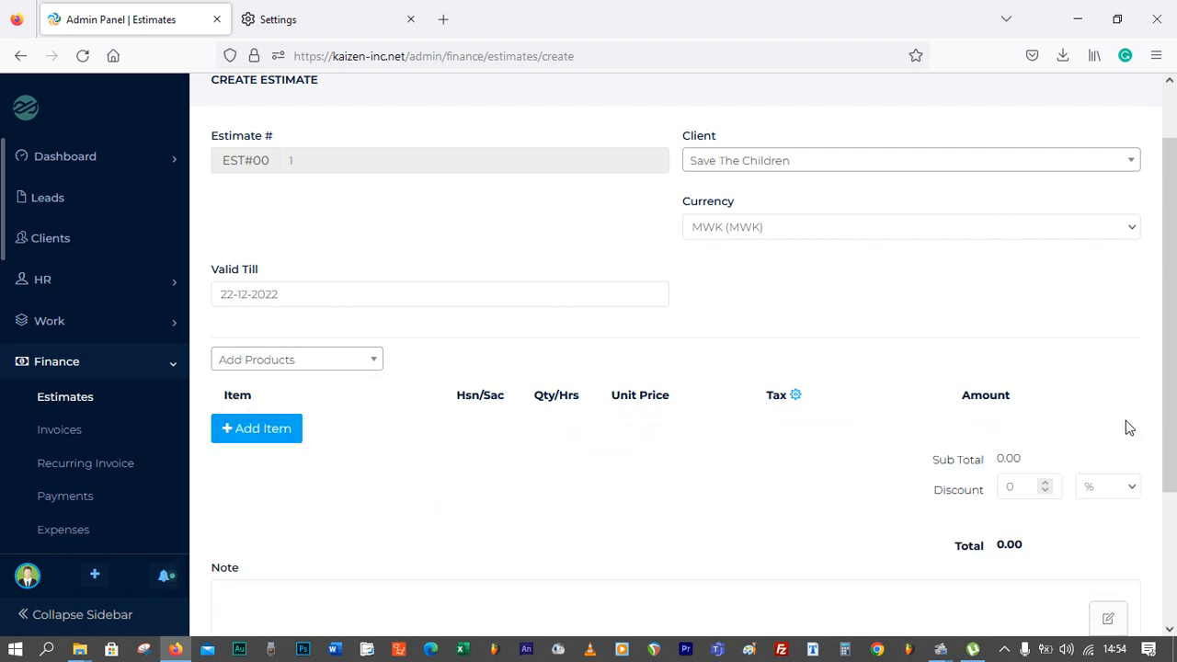
scroll(1066, 425, "down", 1)
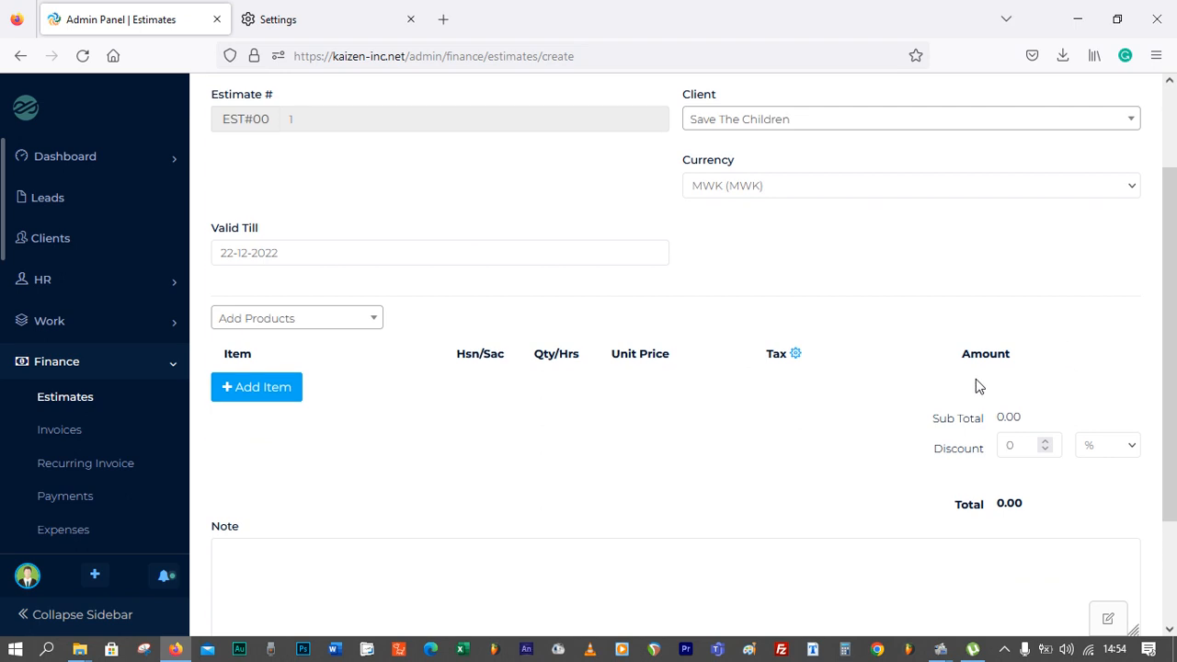
left_click(249, 377)
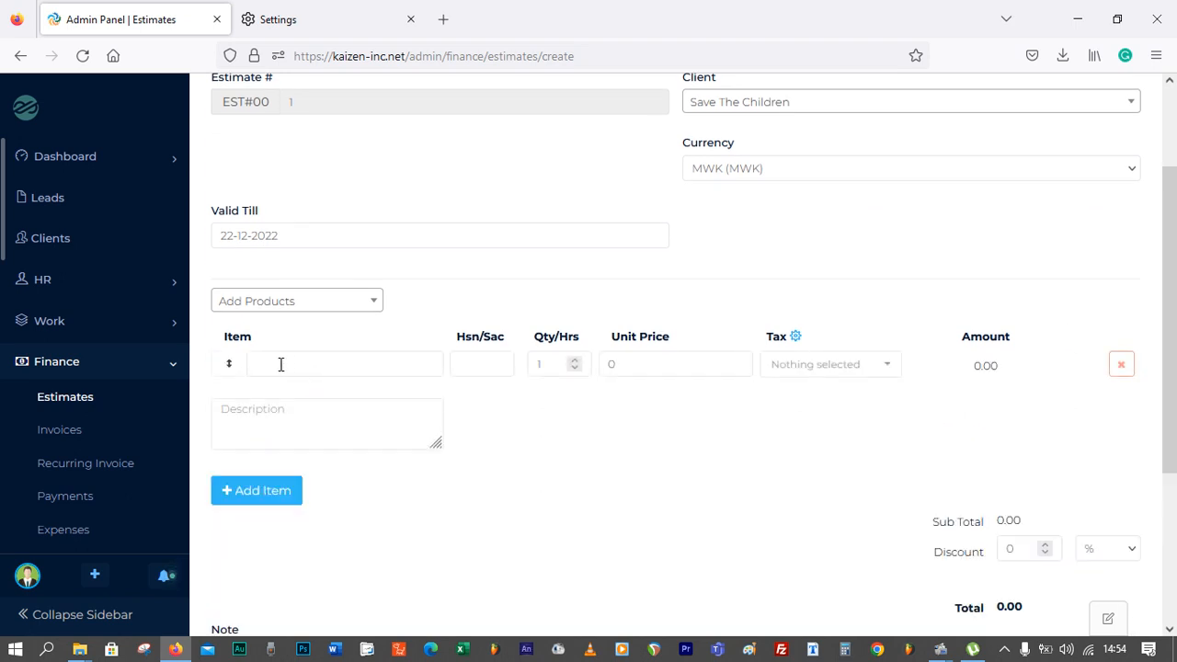
Fill the first estimate item line with Bricks, quantity 4300 and unit price 320
left_click(282, 364)
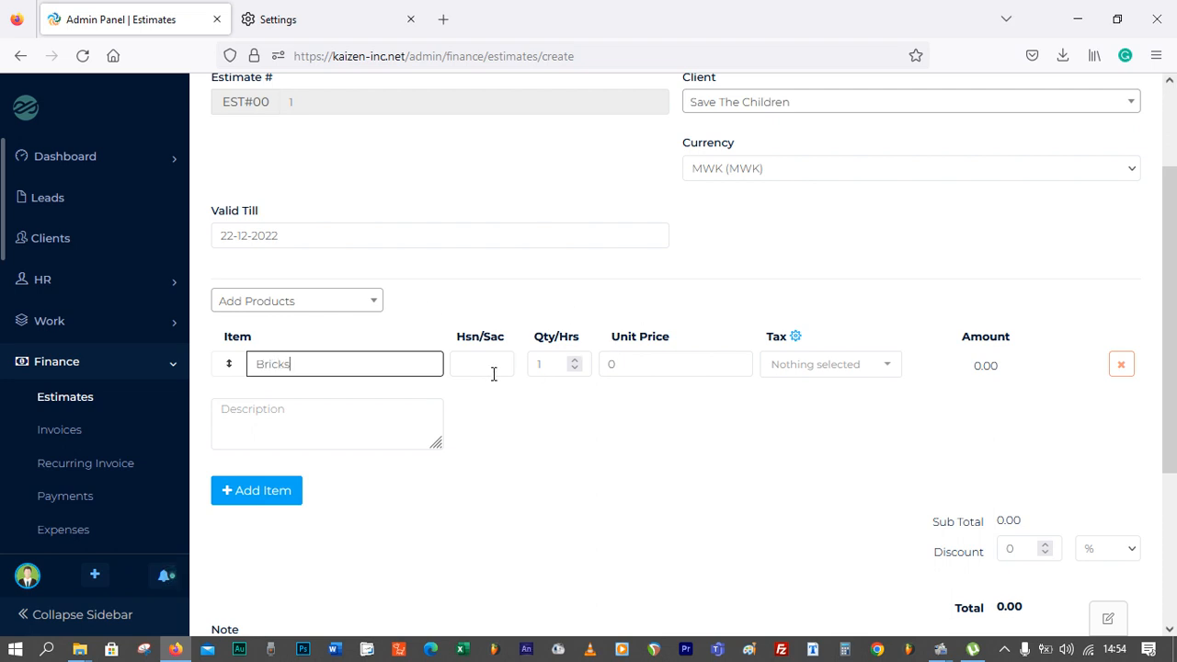
double_click(550, 364)
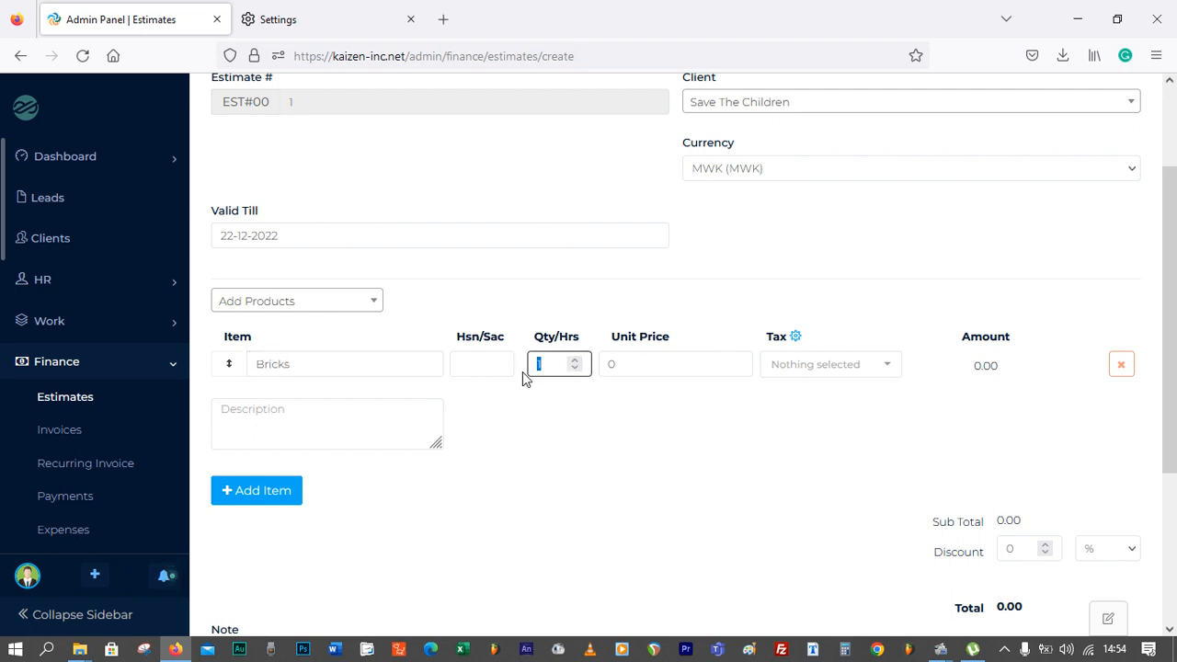
type("4300")
key("Tab")
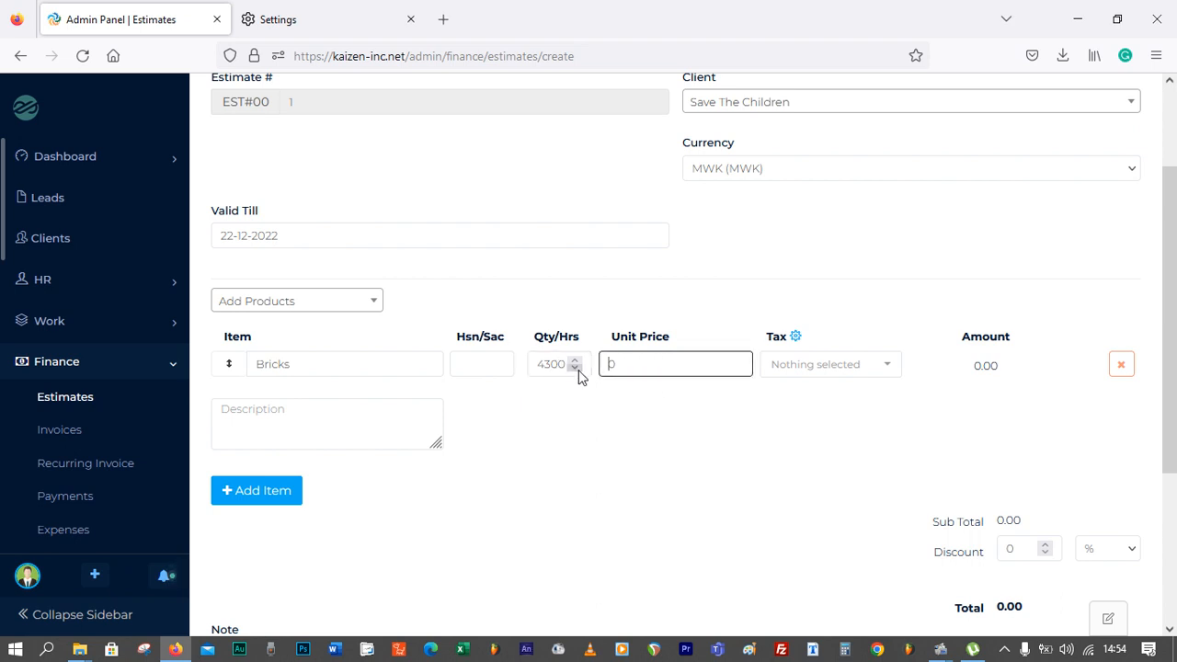
type("320")
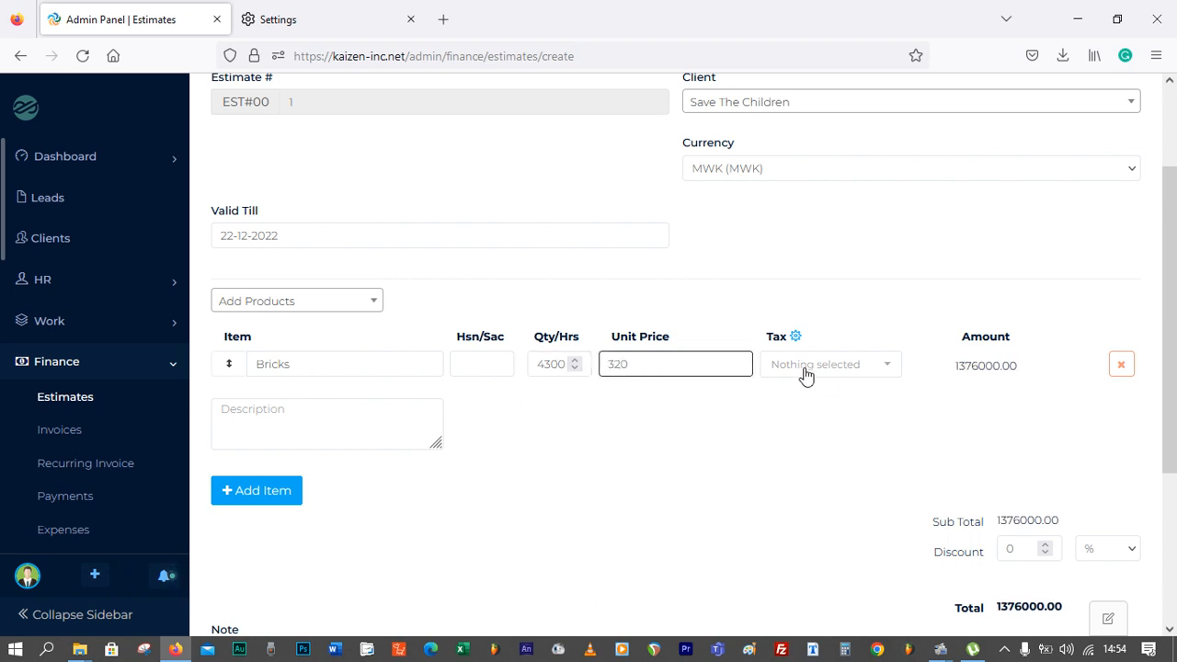
left_click(811, 366)
left_click(844, 322)
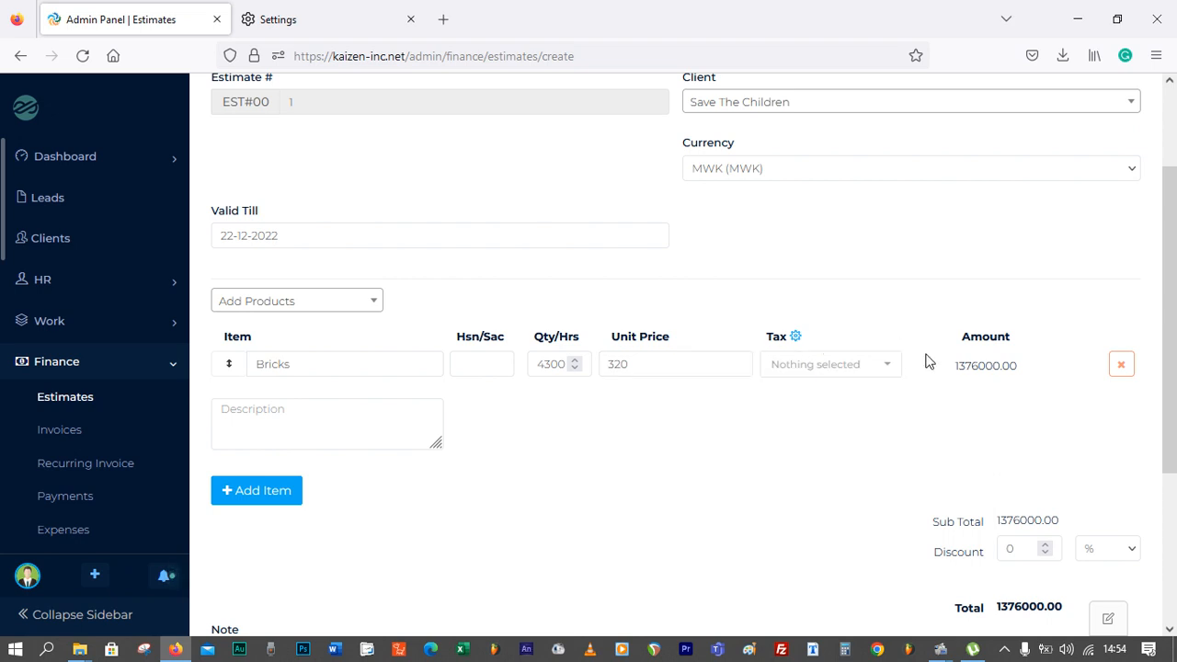
Add two more empty item lines to the estimate
scroll(1025, 396, "down", 1)
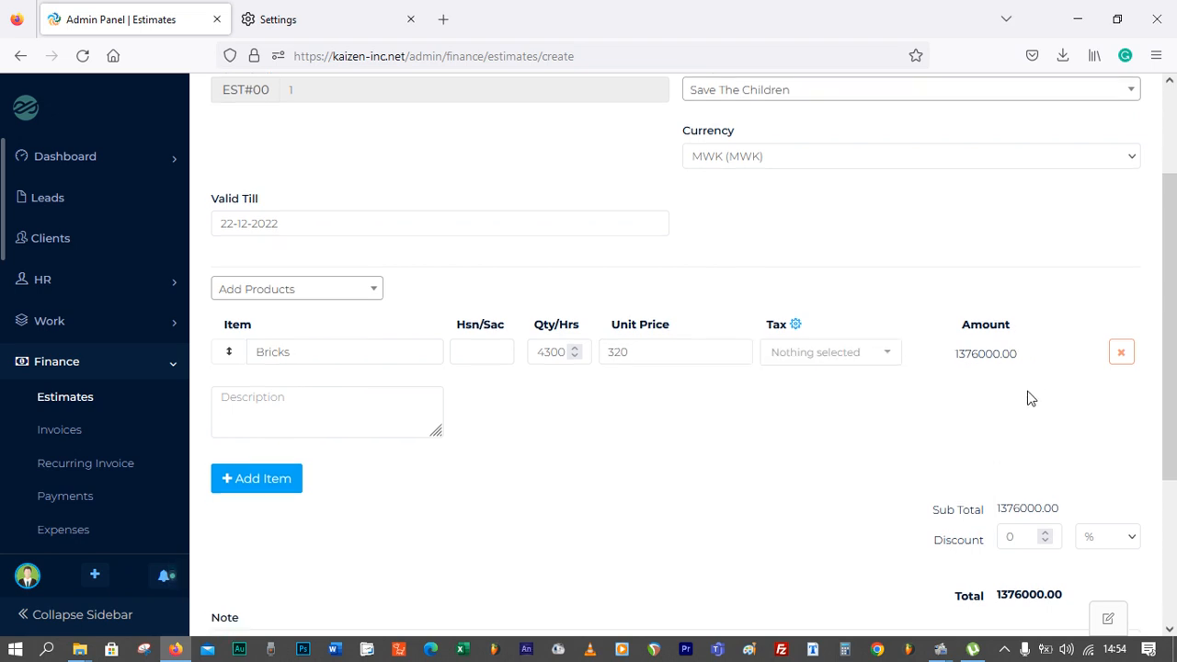
left_click(265, 420)
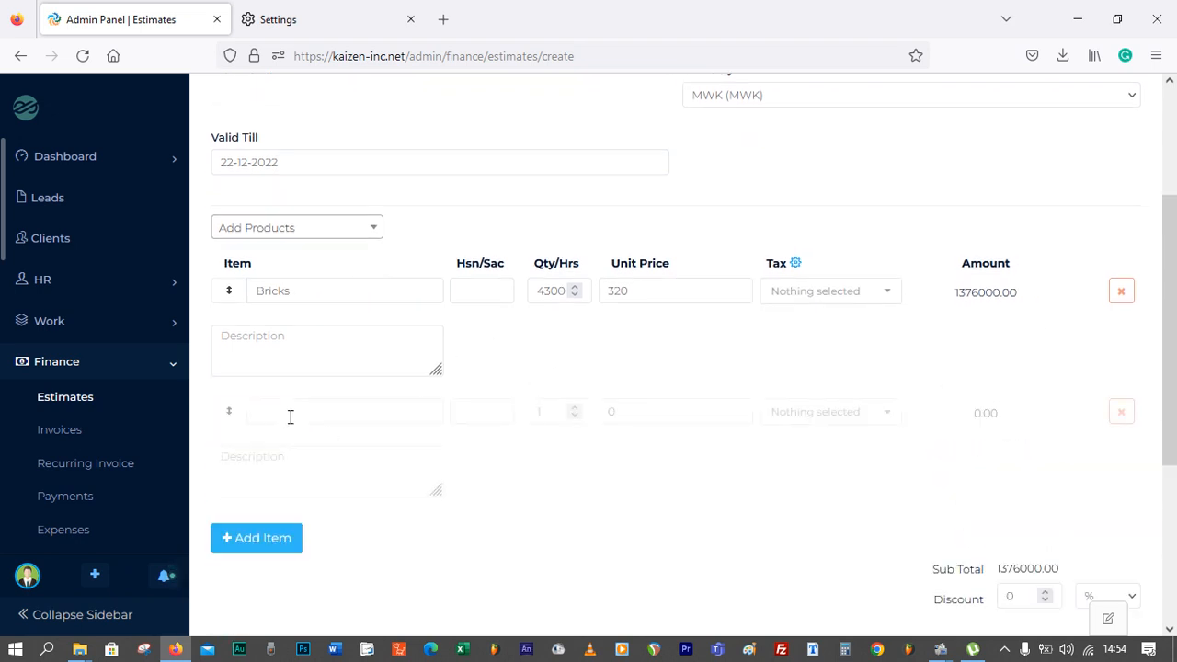
left_click(339, 358)
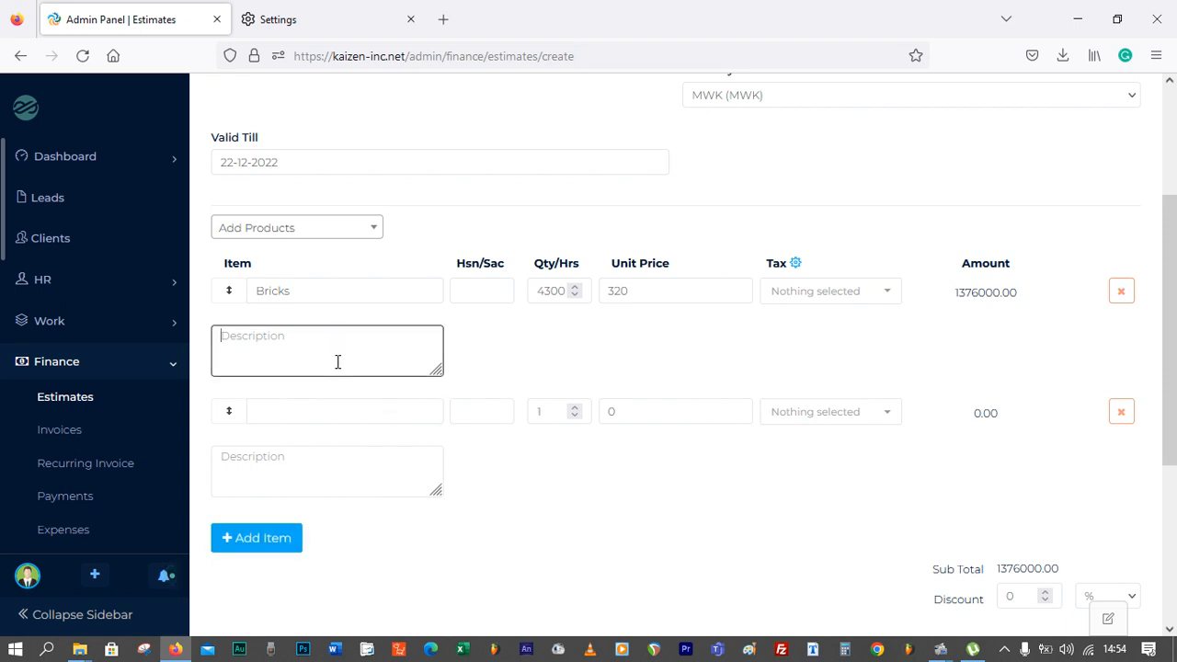
left_click(324, 475)
left_click(280, 542)
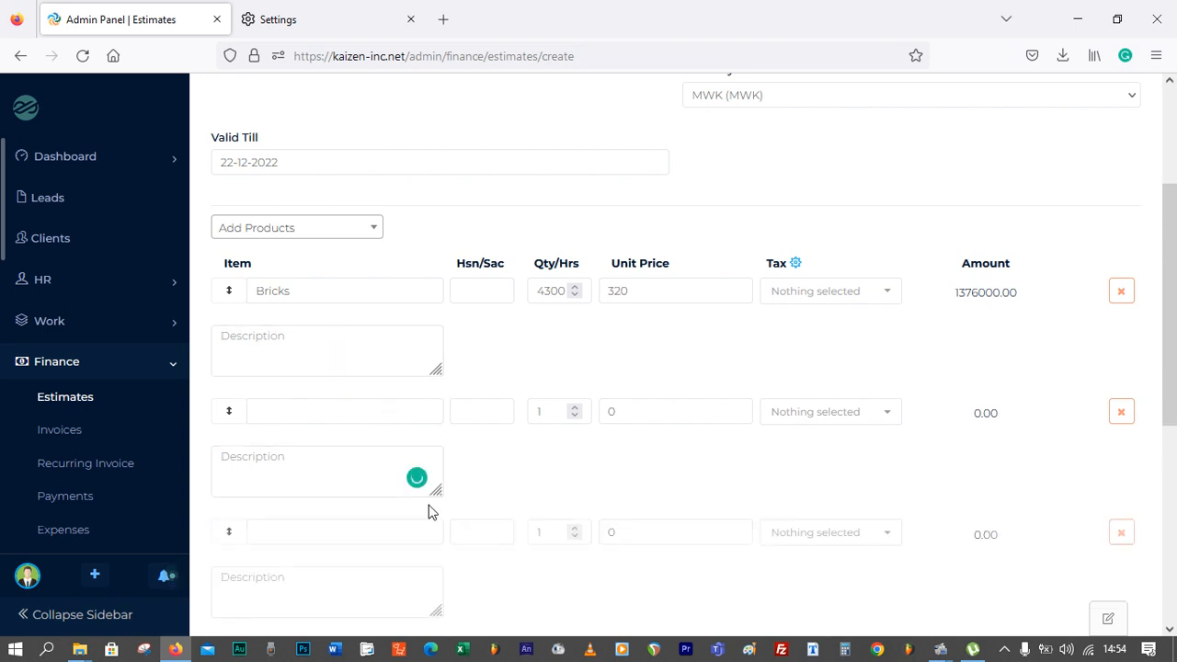
Scroll through the estimate form to review its item lines, totals and save option
scroll(665, 441, "down", 3)
scroll(591, 451, "up", 1)
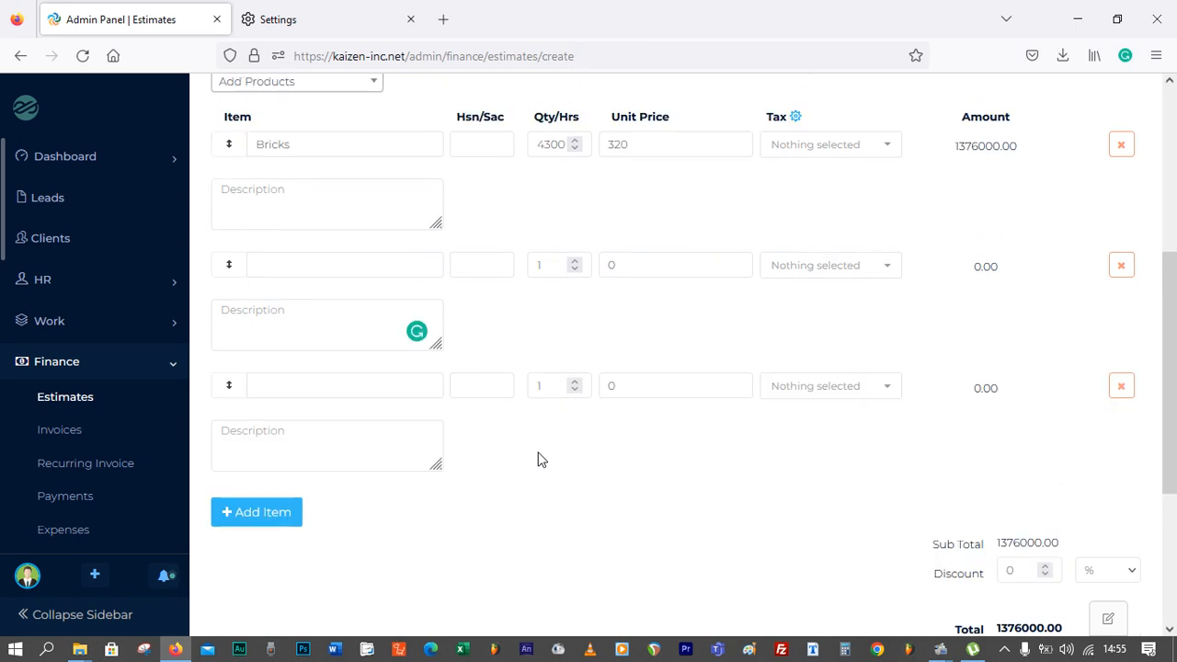
scroll(954, 343, "up", 4)
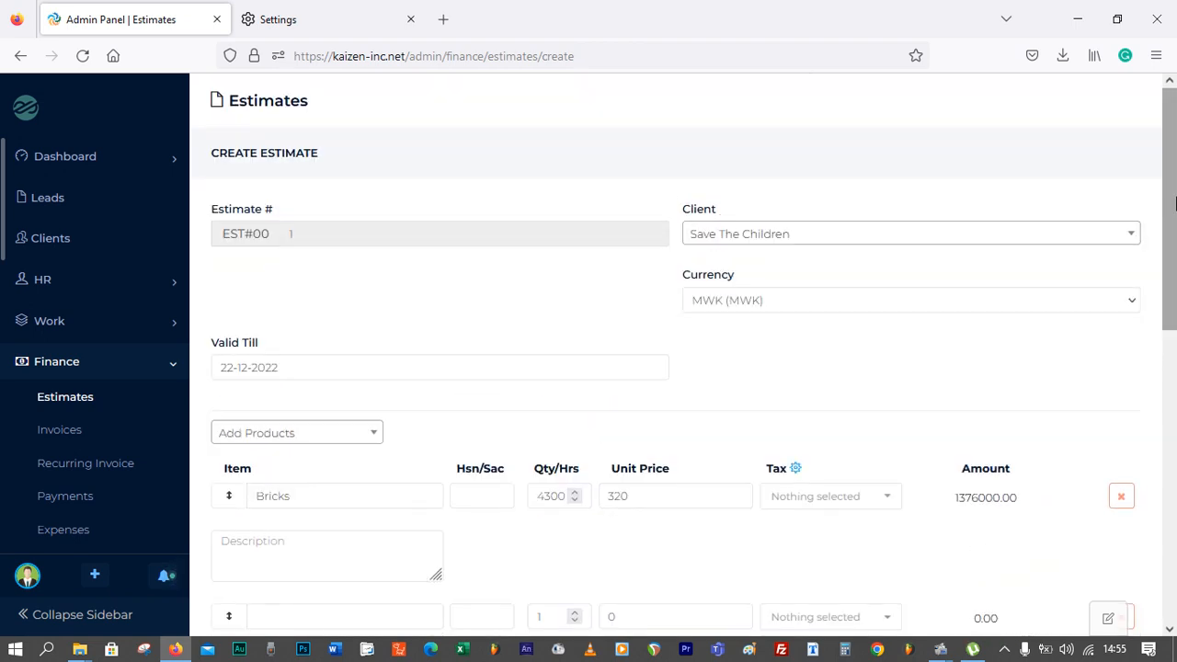
left_click_drag(1174, 202, 1174, 494)
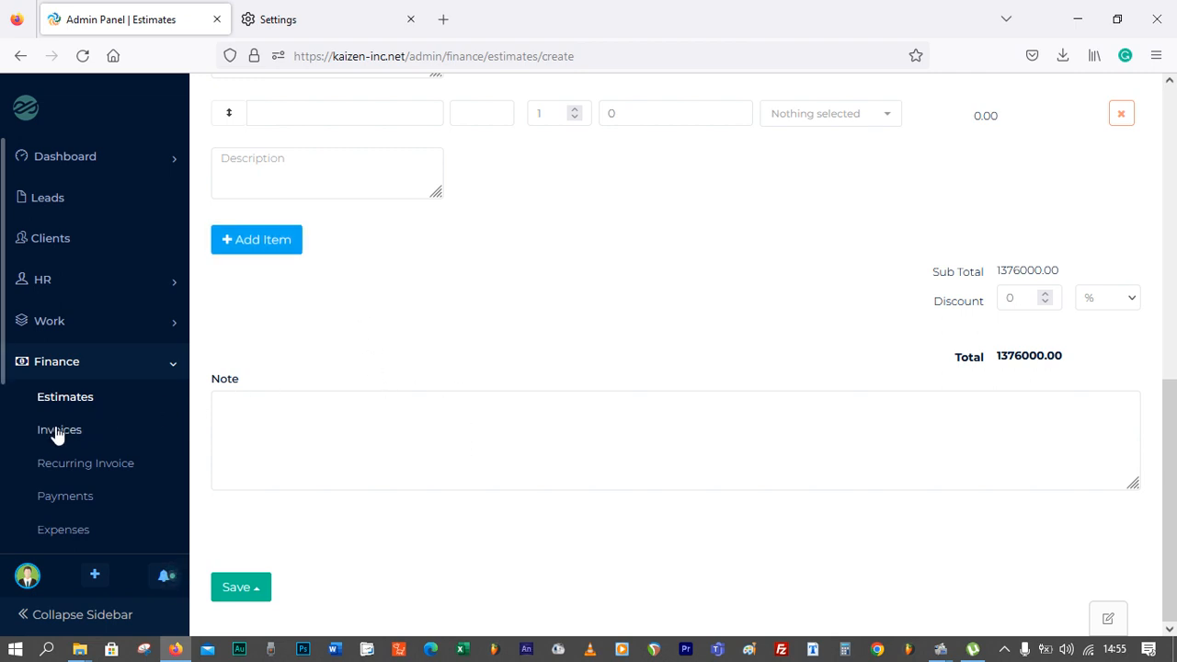
scroll(601, 321, "up", 2)
scroll(1000, 305, "up", 5)
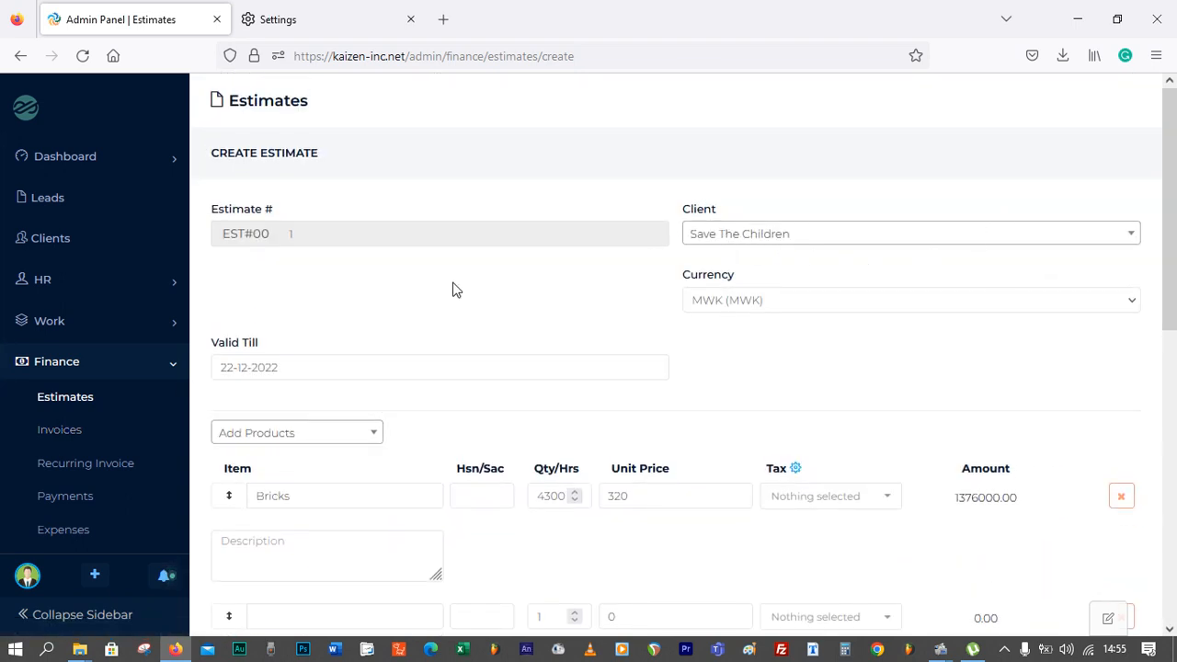
Go through Invoices to Recurring Invoices and start adding a new recurring invoice
left_click(50, 437)
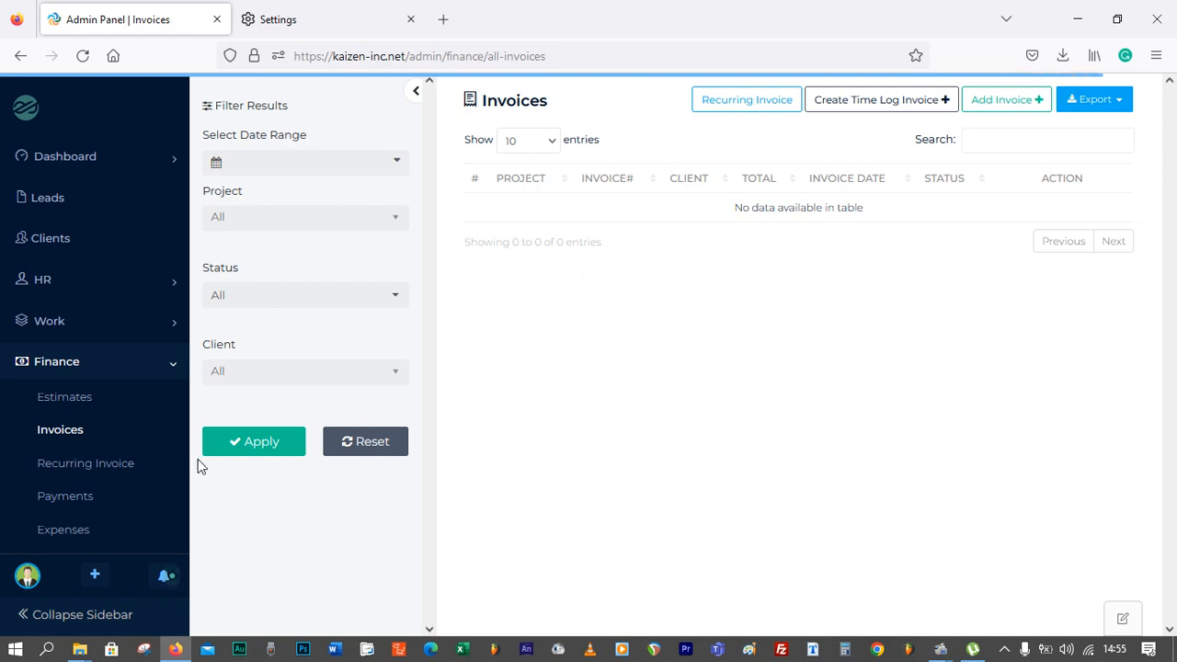
left_click(102, 471)
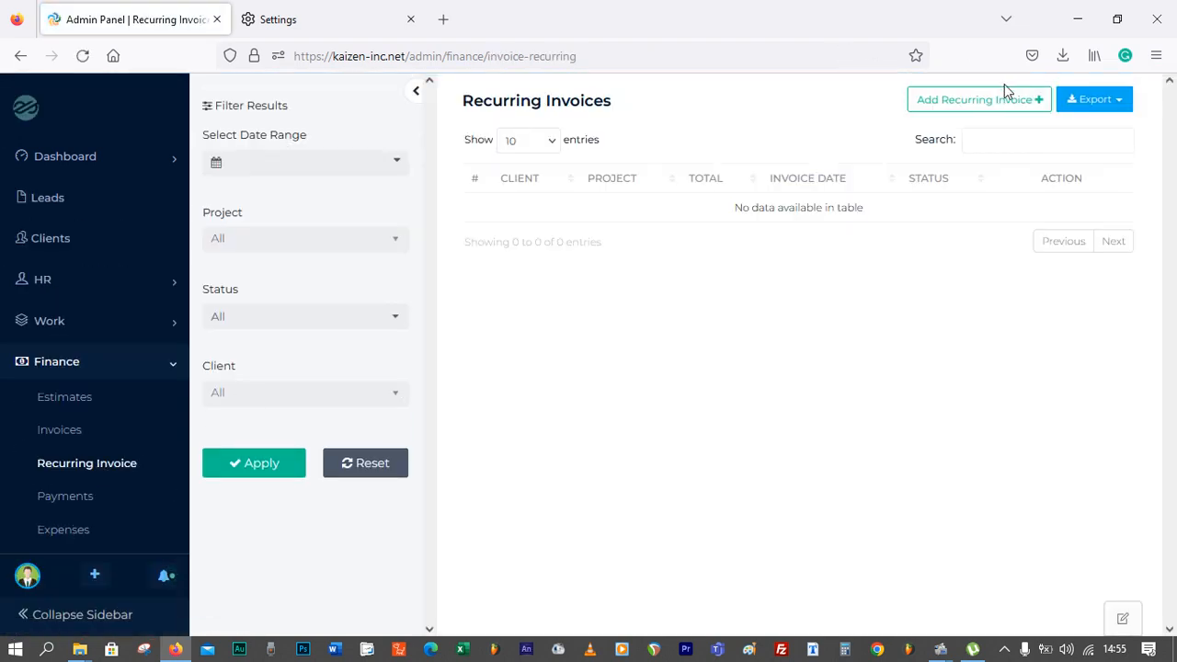
left_click(989, 103)
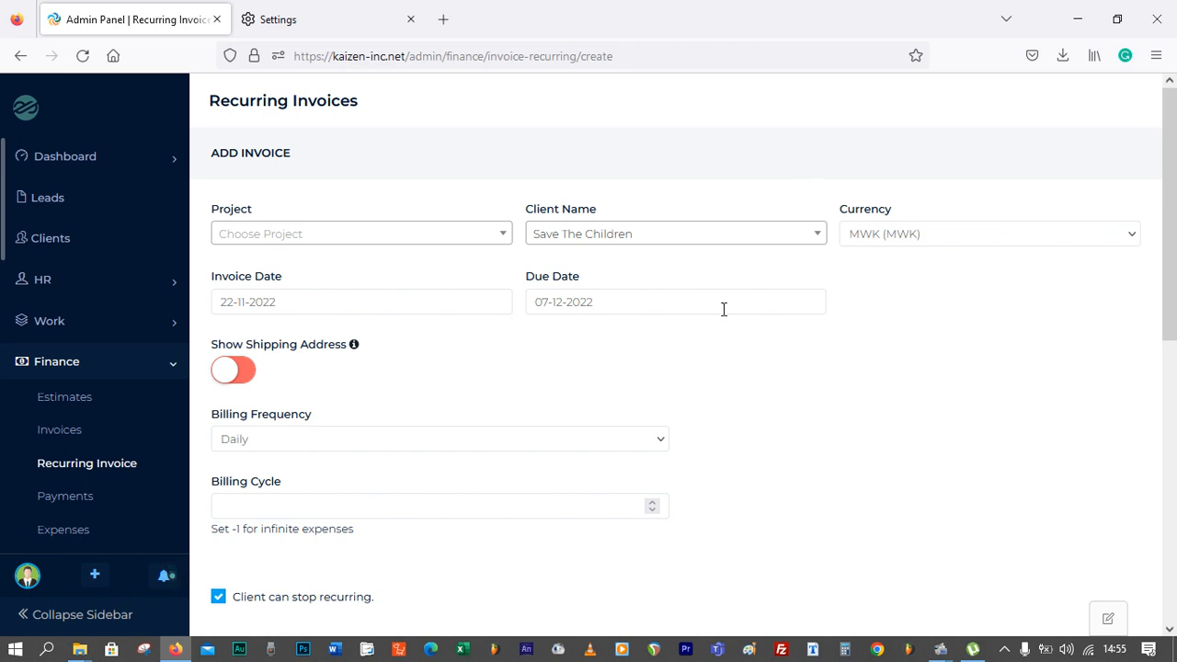
Examine the recurring invoice's Billing Frequency options and Billing Cycle field
scroll(662, 322, "down", 1)
left_click(350, 385)
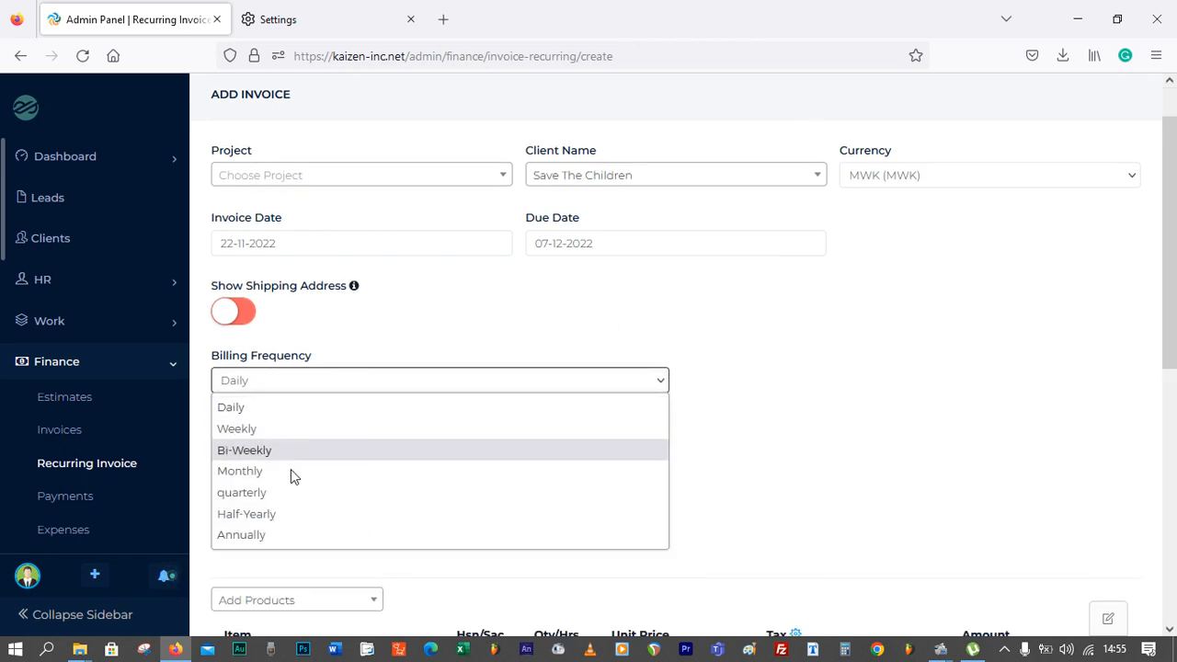
left_click(769, 414)
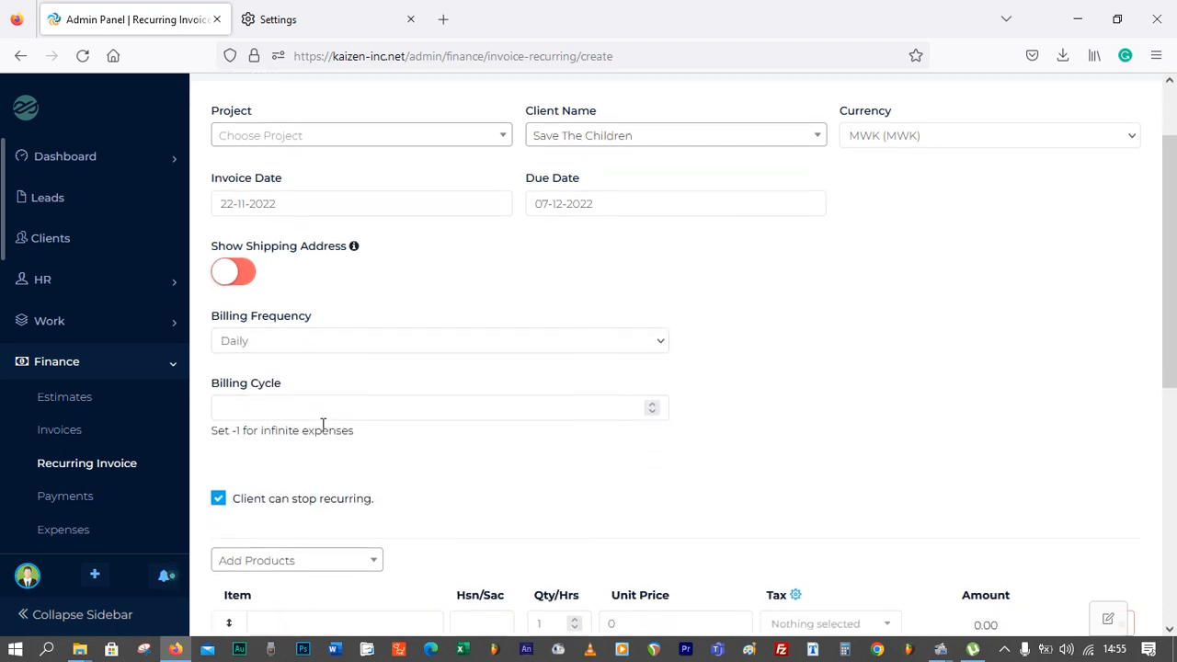
scroll(323, 421, "down", 1)
left_click(337, 406)
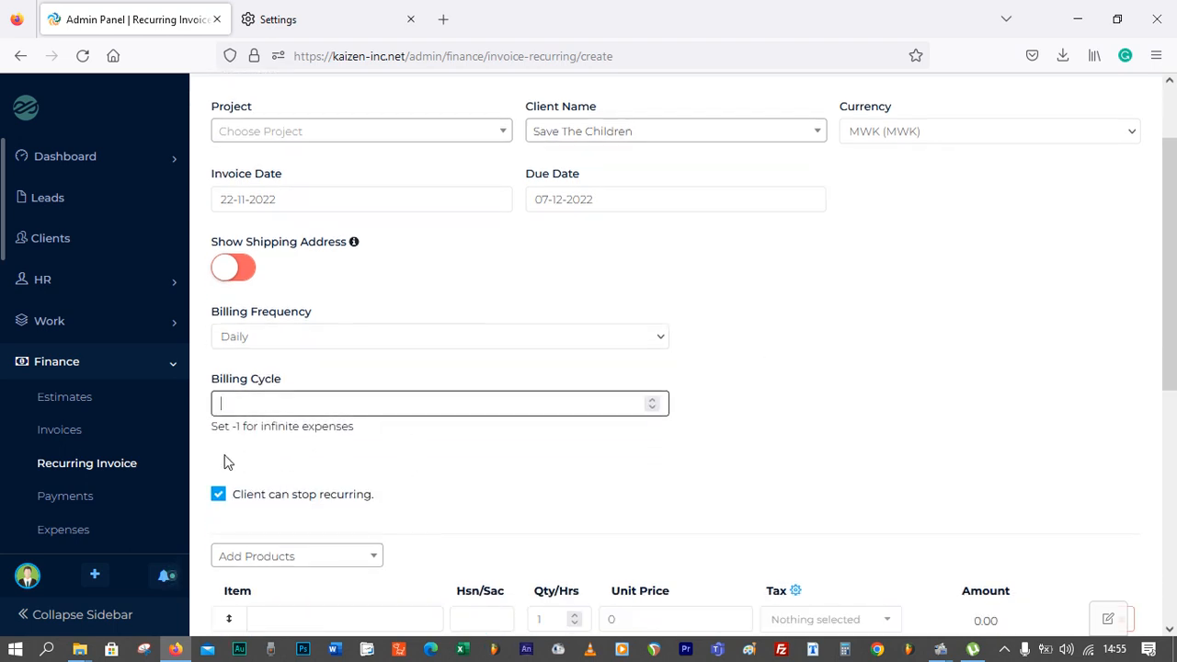
scroll(175, 441, "down", 1)
scroll(167, 457, "down", 1)
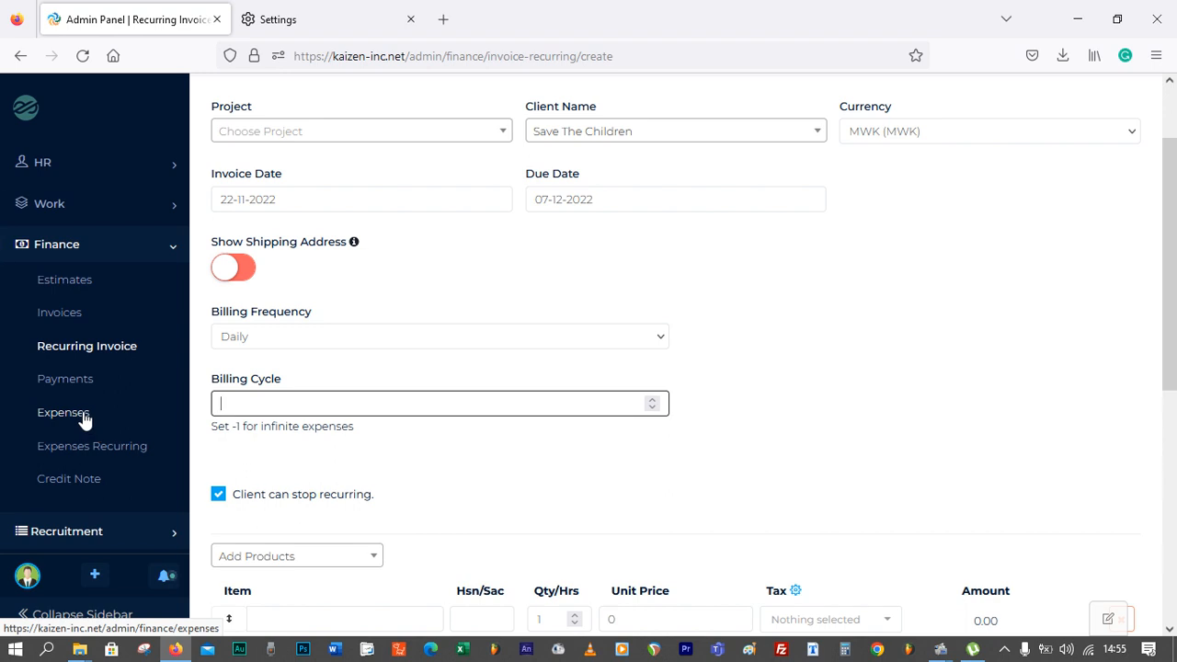
Open Expenses and view the details of the November 2022 salary expense, then close them
left_click(84, 418)
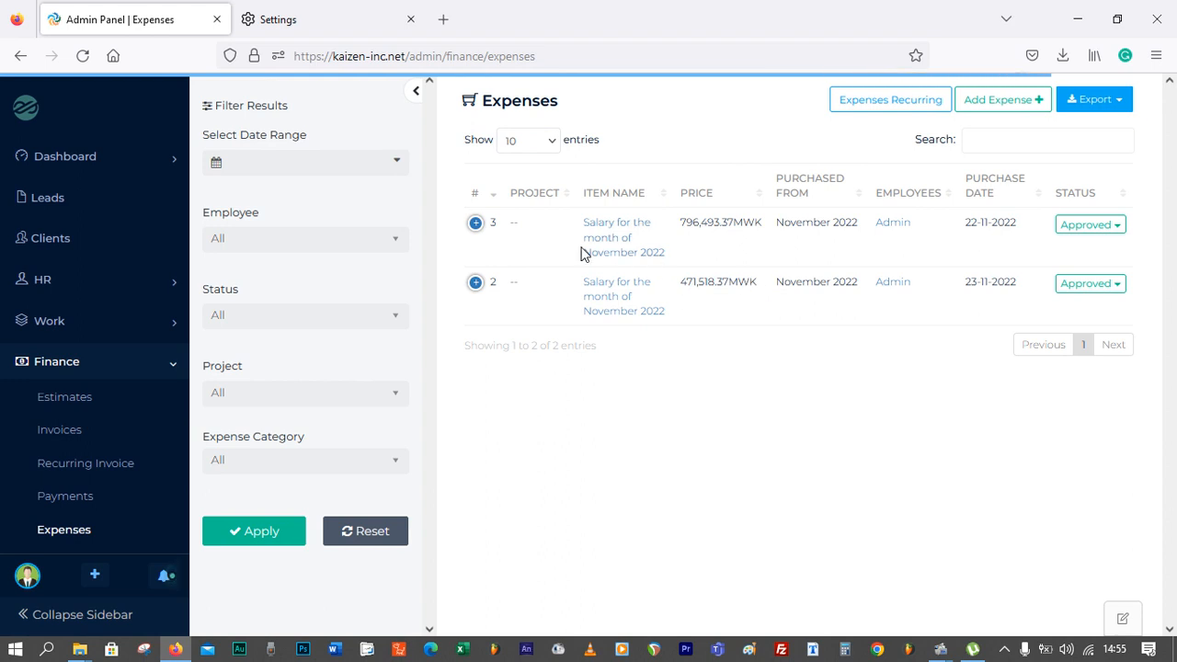
left_click(629, 252)
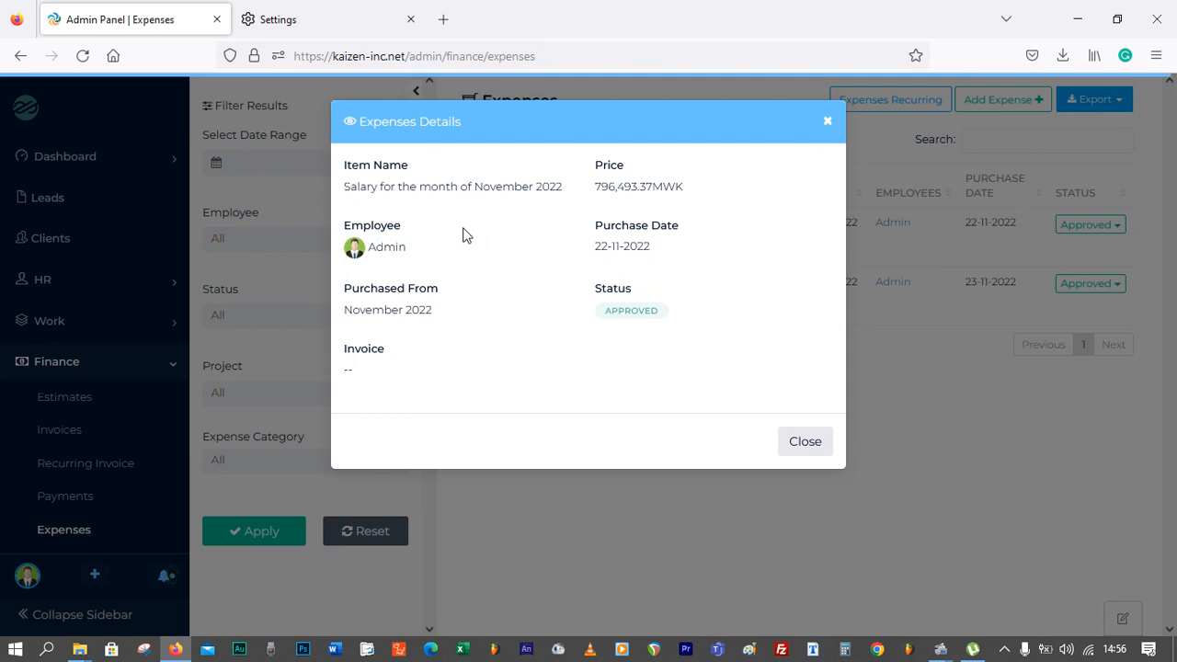
left_click_drag(598, 187, 712, 195)
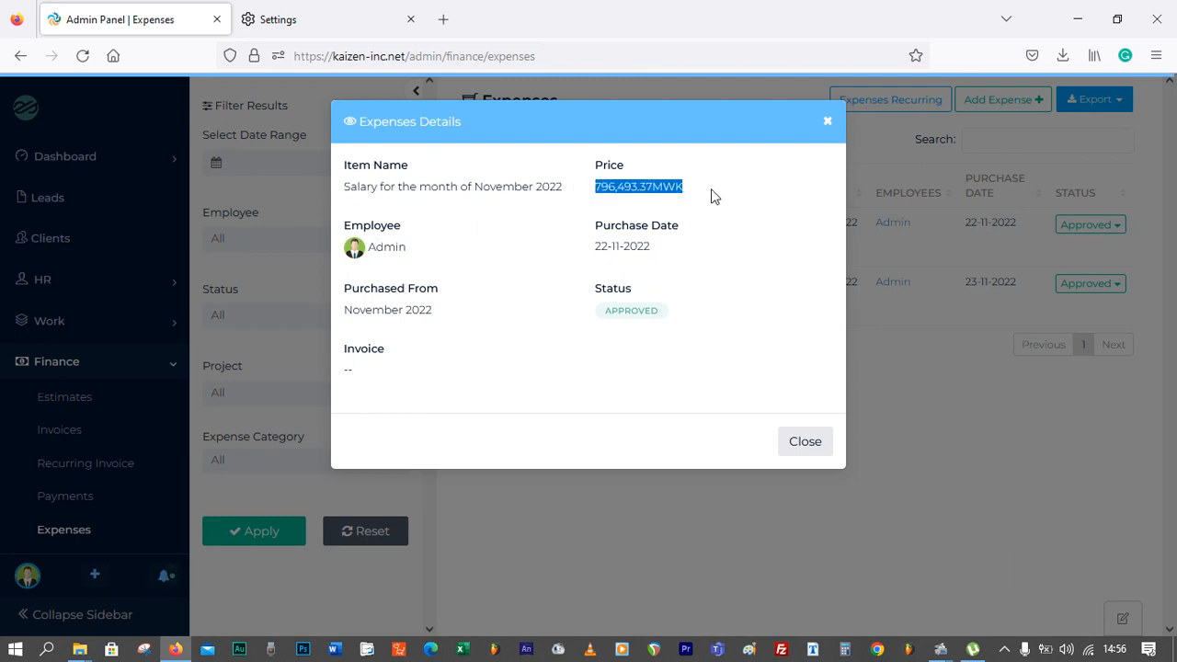
left_click(666, 235)
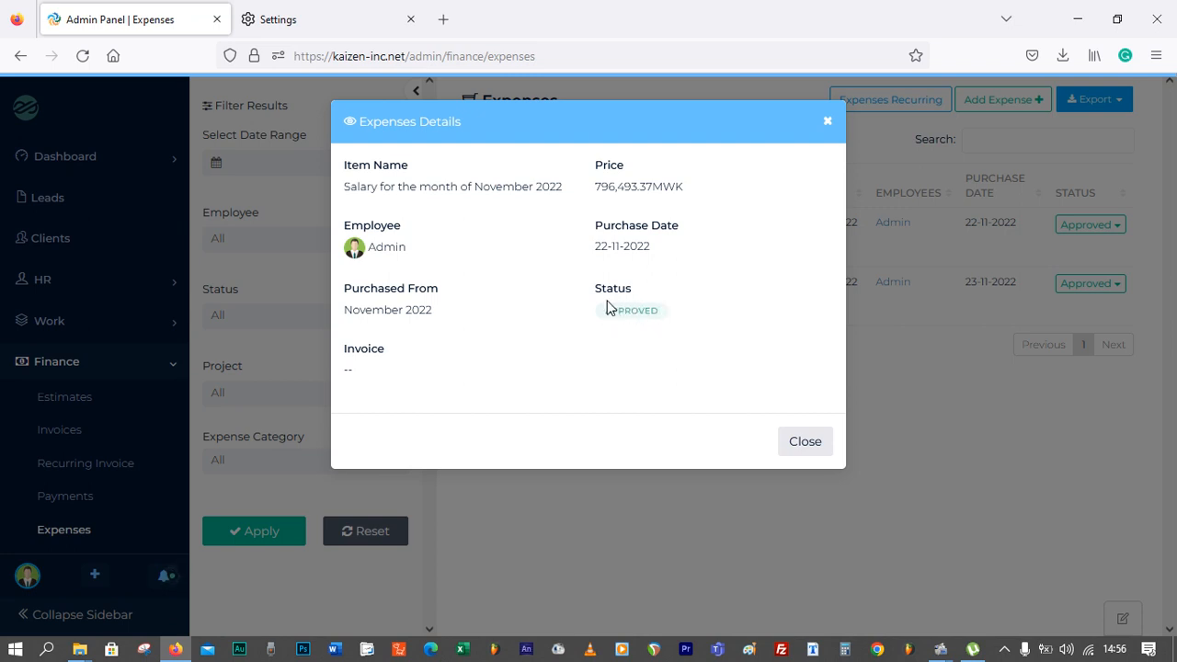
left_click_drag(601, 310, 677, 319)
left_click(679, 319)
left_click(816, 440)
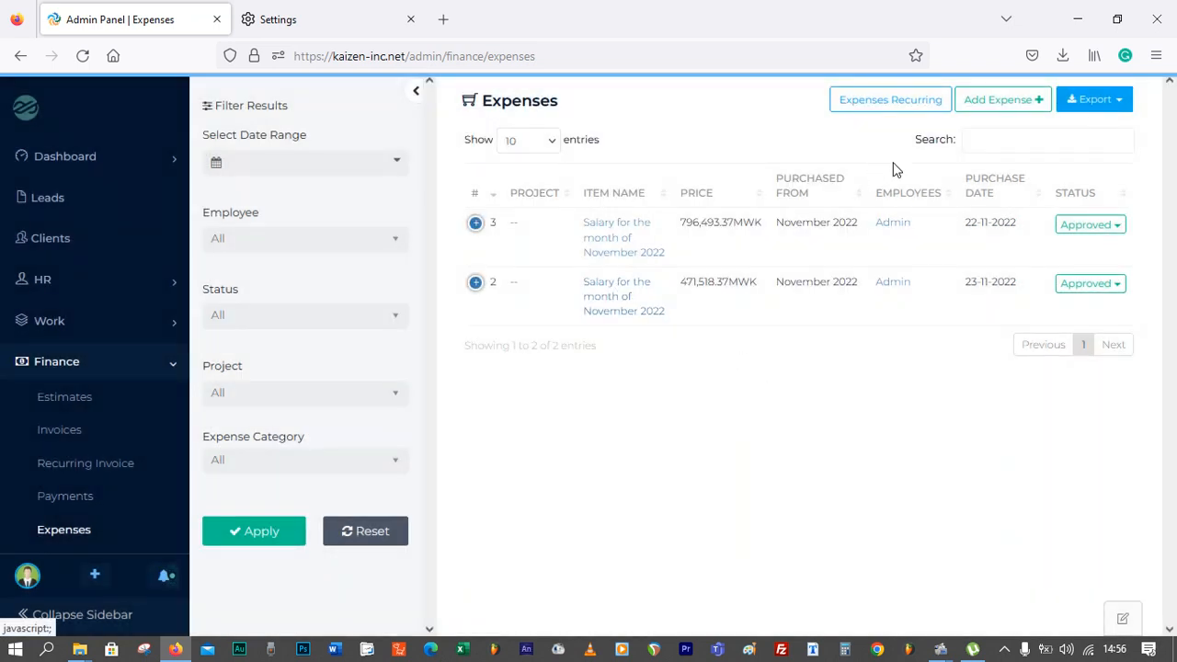
Start adding a new expense and choose Admin as the member
left_click(1010, 107)
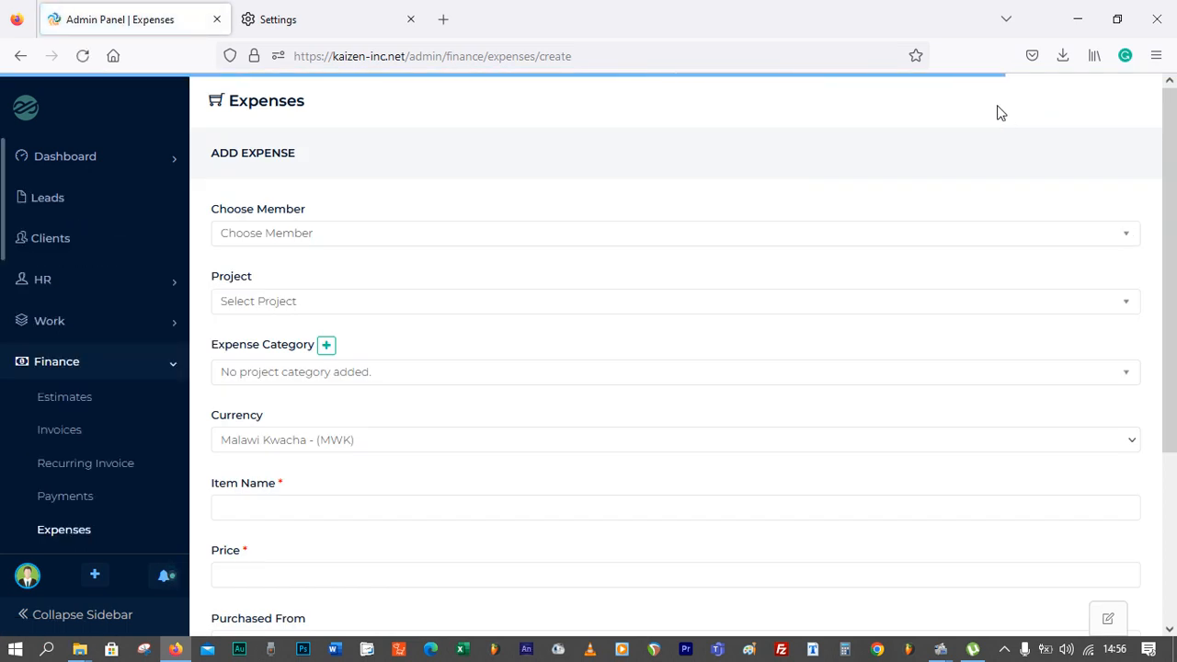
left_click(668, 233)
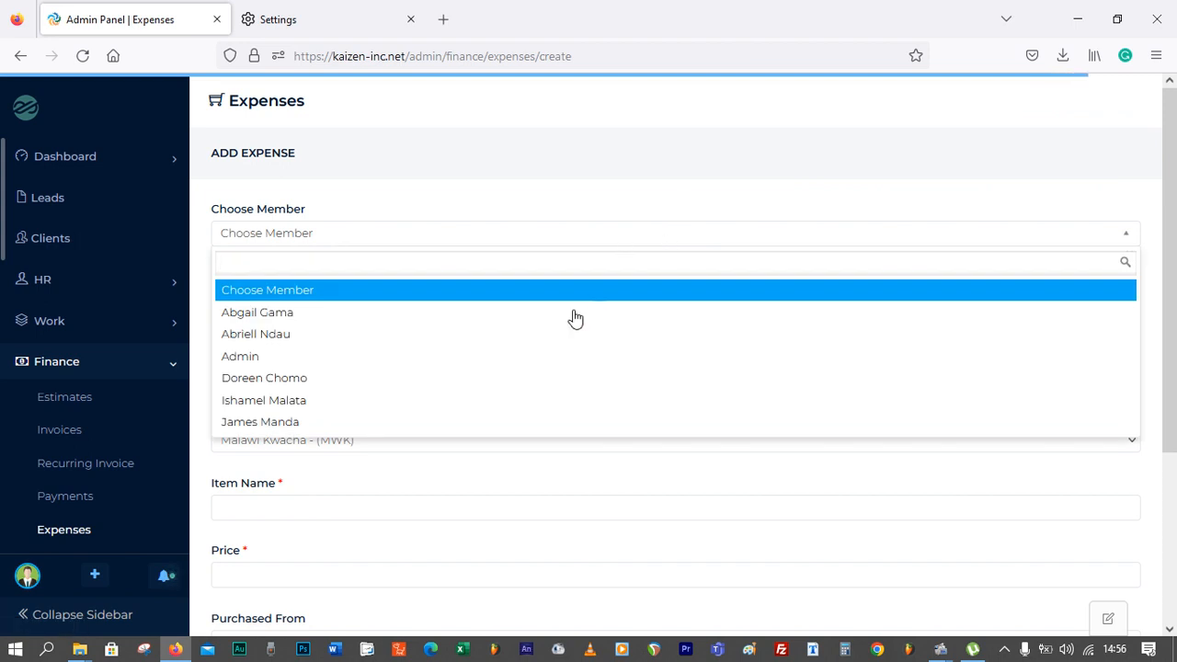
left_click(447, 355)
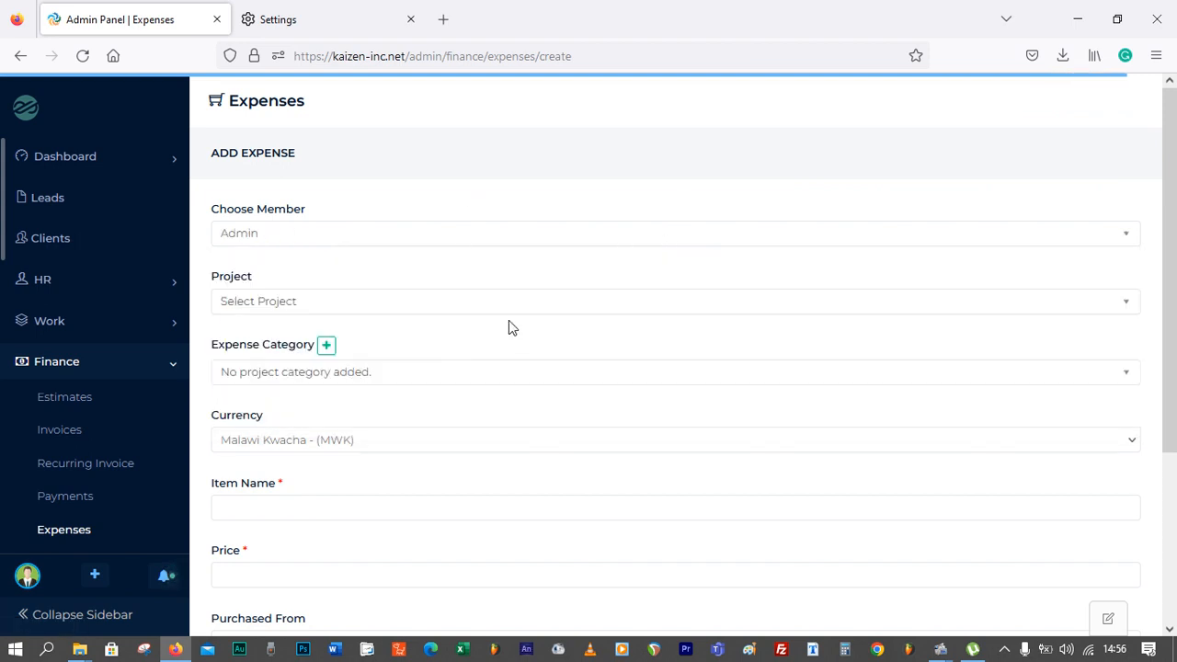
Examine the expense form's project, expense category, currency and item name fields
left_click(364, 309)
left_click(373, 289)
scroll(377, 331, "down", 1)
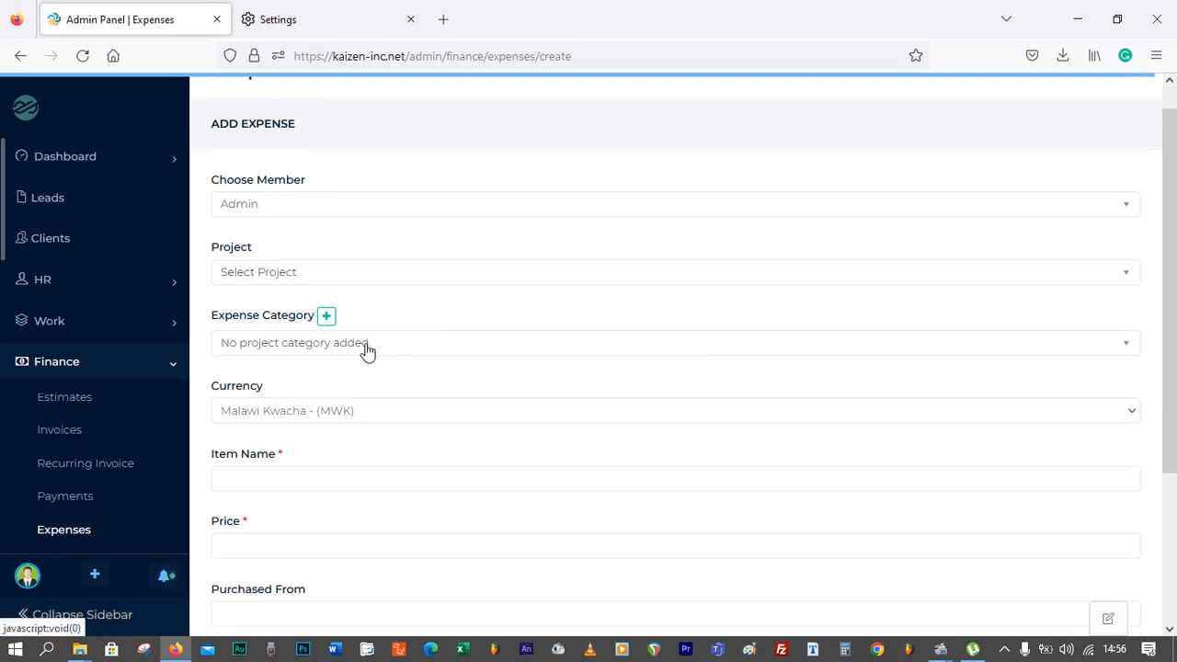
left_click(368, 344)
left_click(389, 316)
scroll(372, 363, "down", 1)
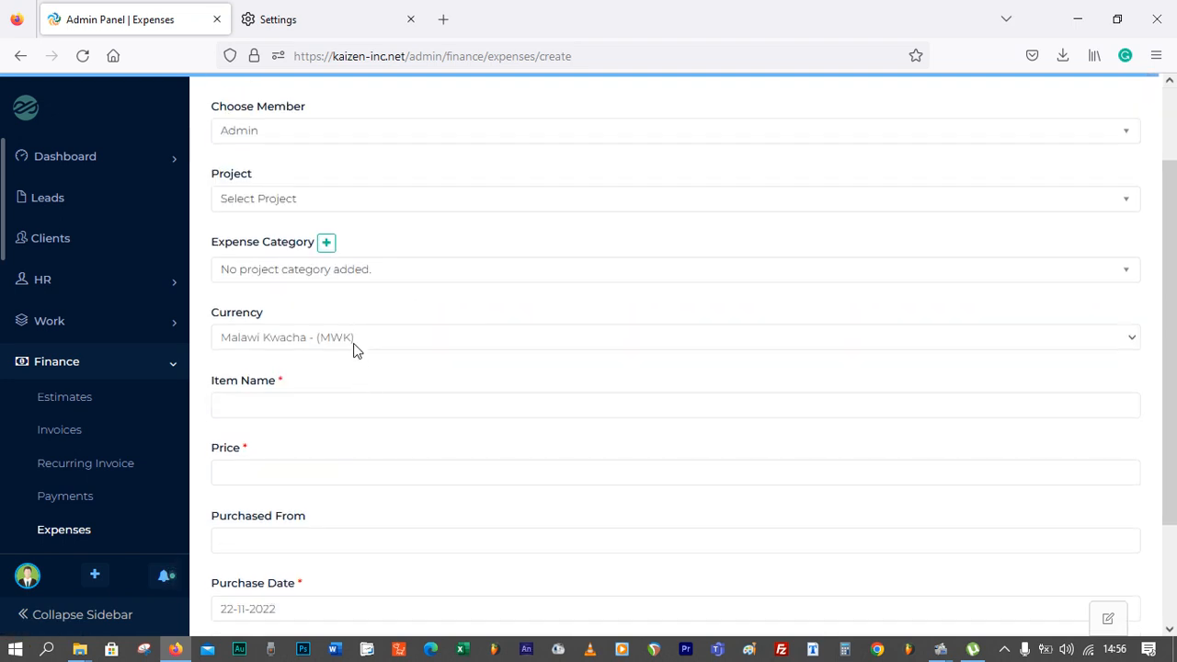
left_click(355, 338)
left_click(382, 321)
left_click(335, 406)
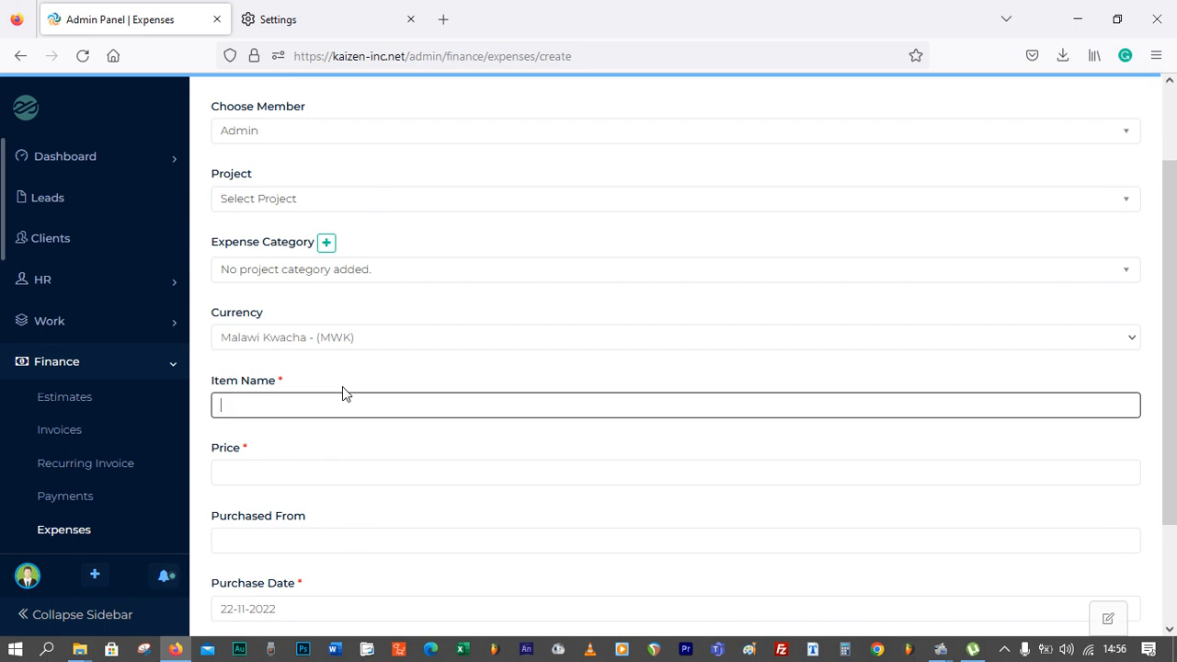
Open the file picker for the expense invoice and cancel it
scroll(310, 392, "down", 1)
left_click(308, 457)
scroll(331, 450, "down", 1)
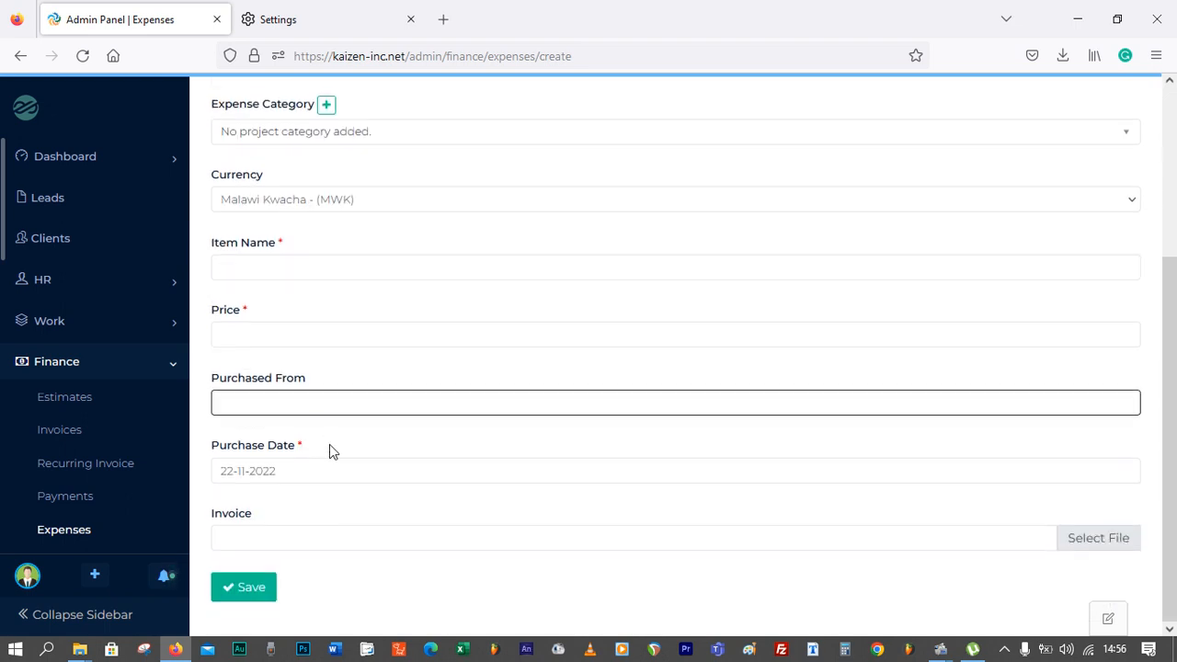
left_click(288, 543)
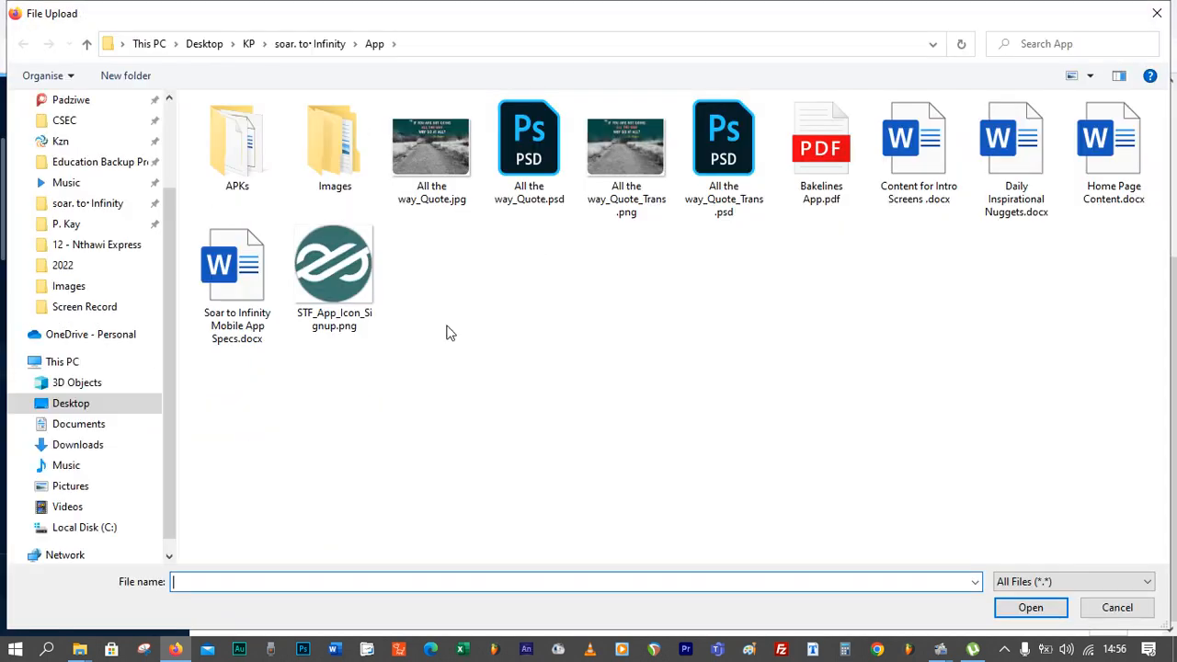
left_click(1117, 607)
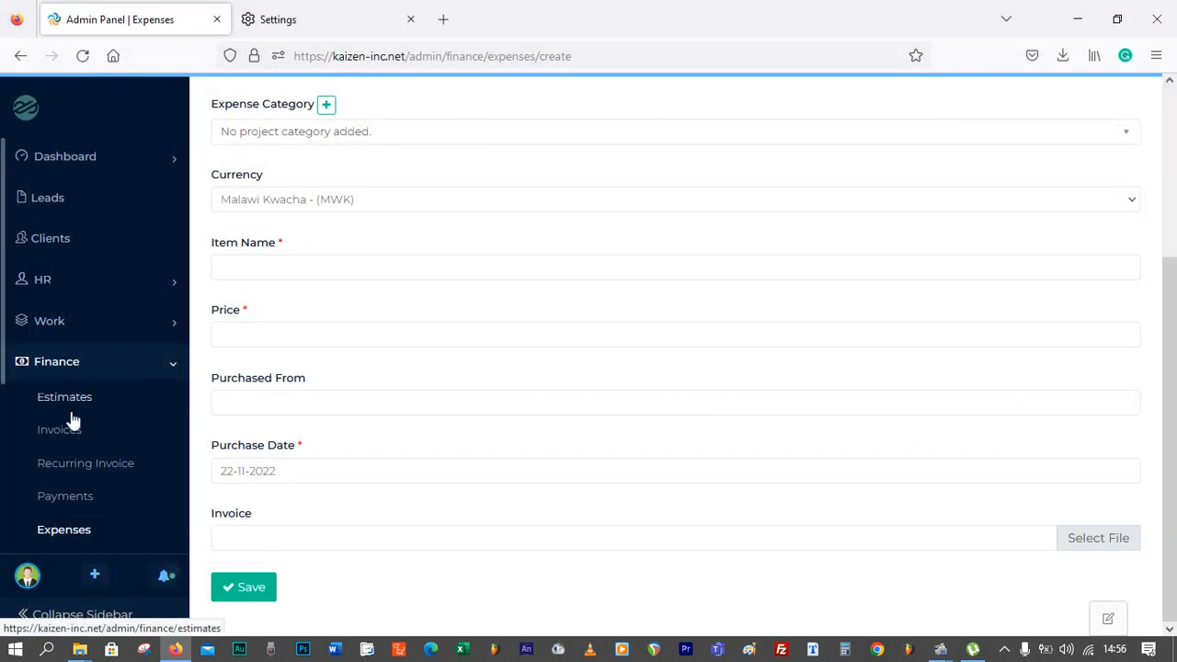
Collapse the Finance section of the sidebar and scroll down through the remaining menu
scroll(70, 440, "down", 2)
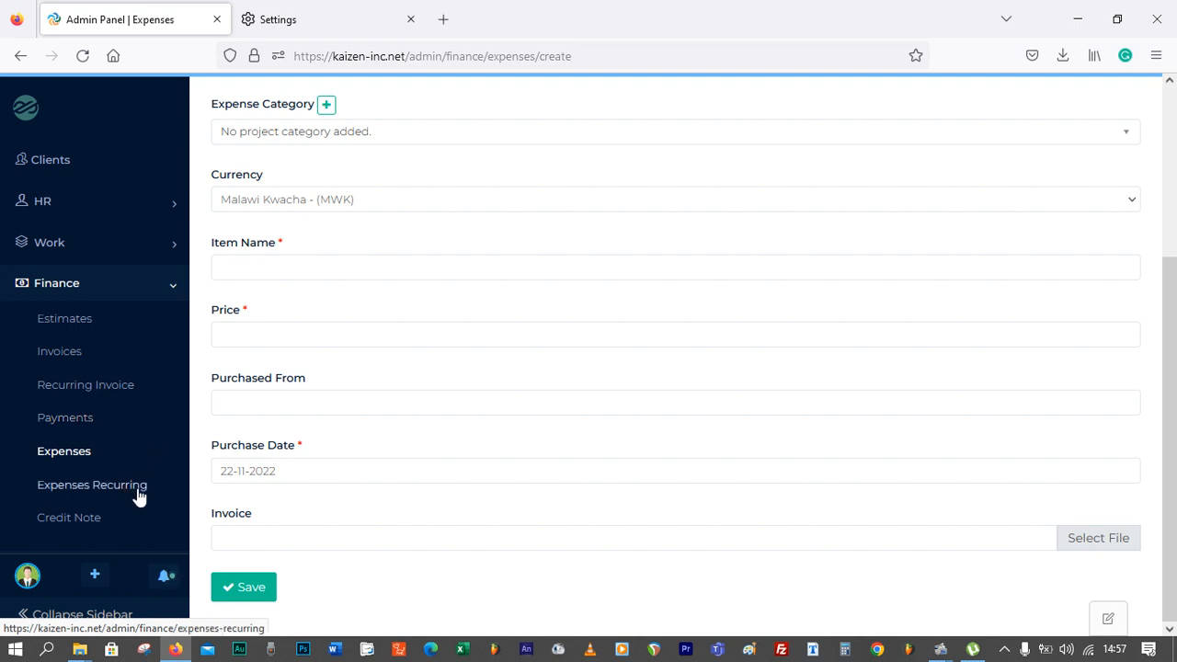
scroll(141, 485, "down", 1)
scroll(140, 485, "down", 1)
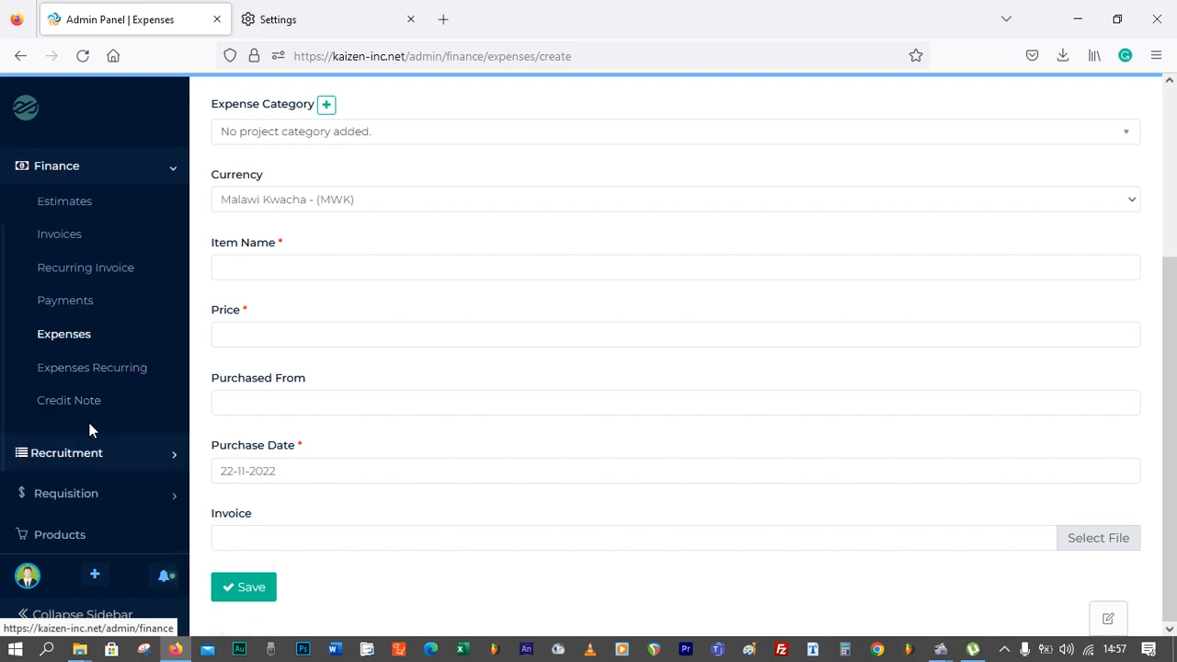
scroll(81, 434, "up", 3)
left_click(169, 294)
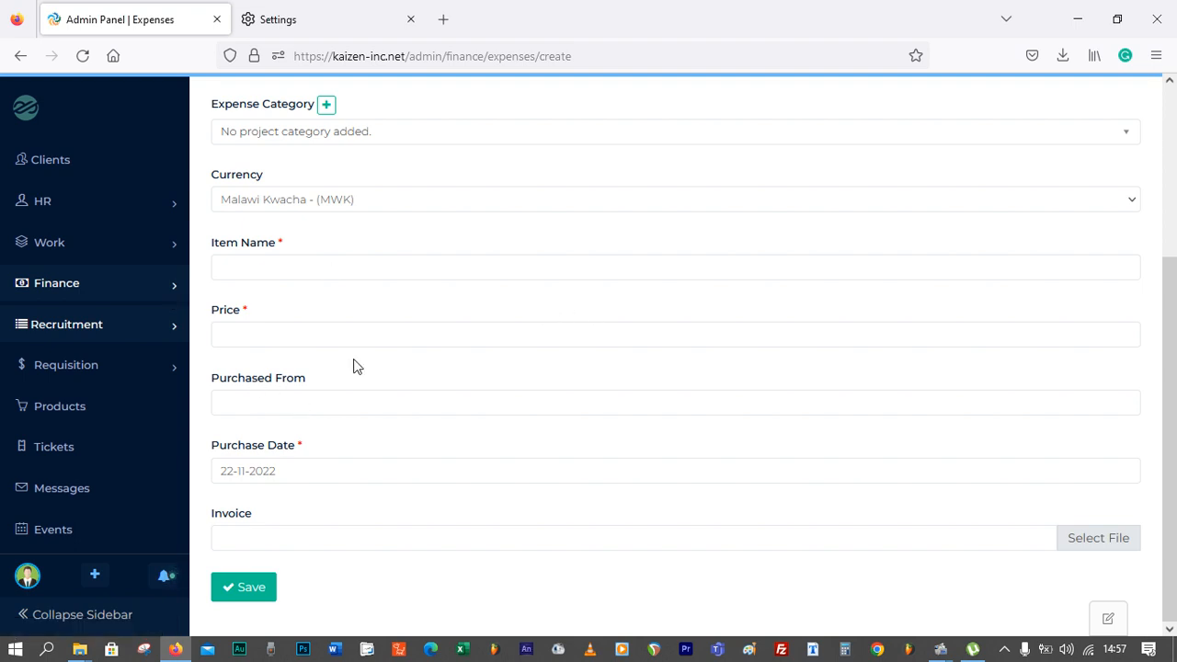
scroll(81, 473, "down", 3)
scroll(81, 473, "down", 4)
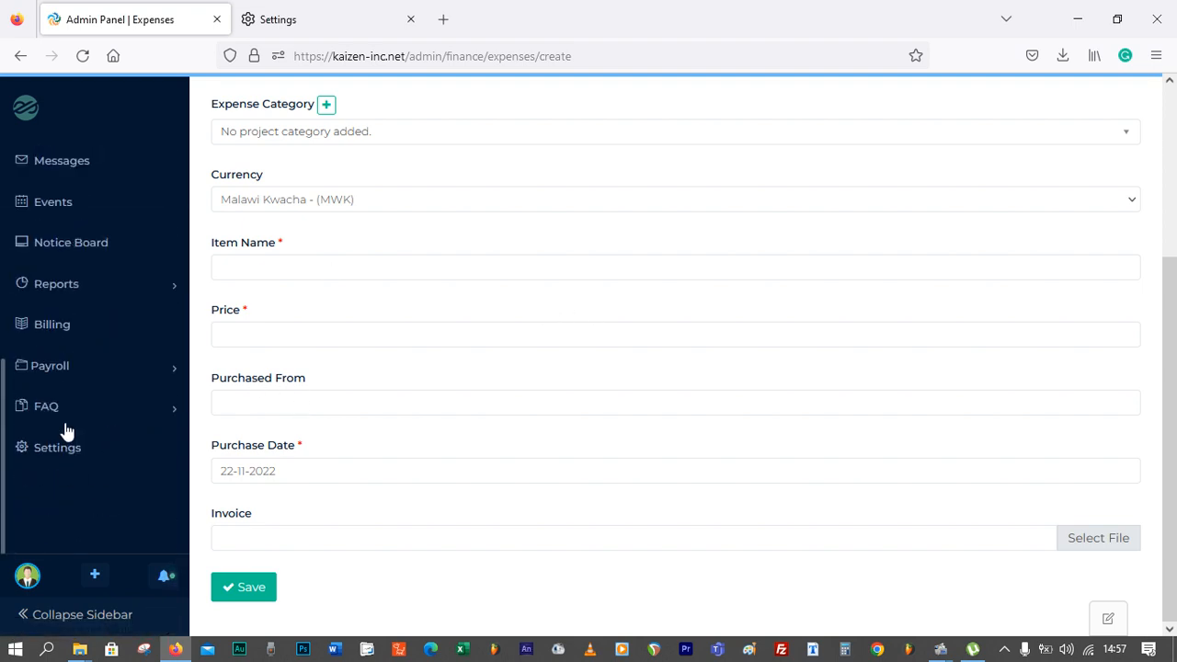